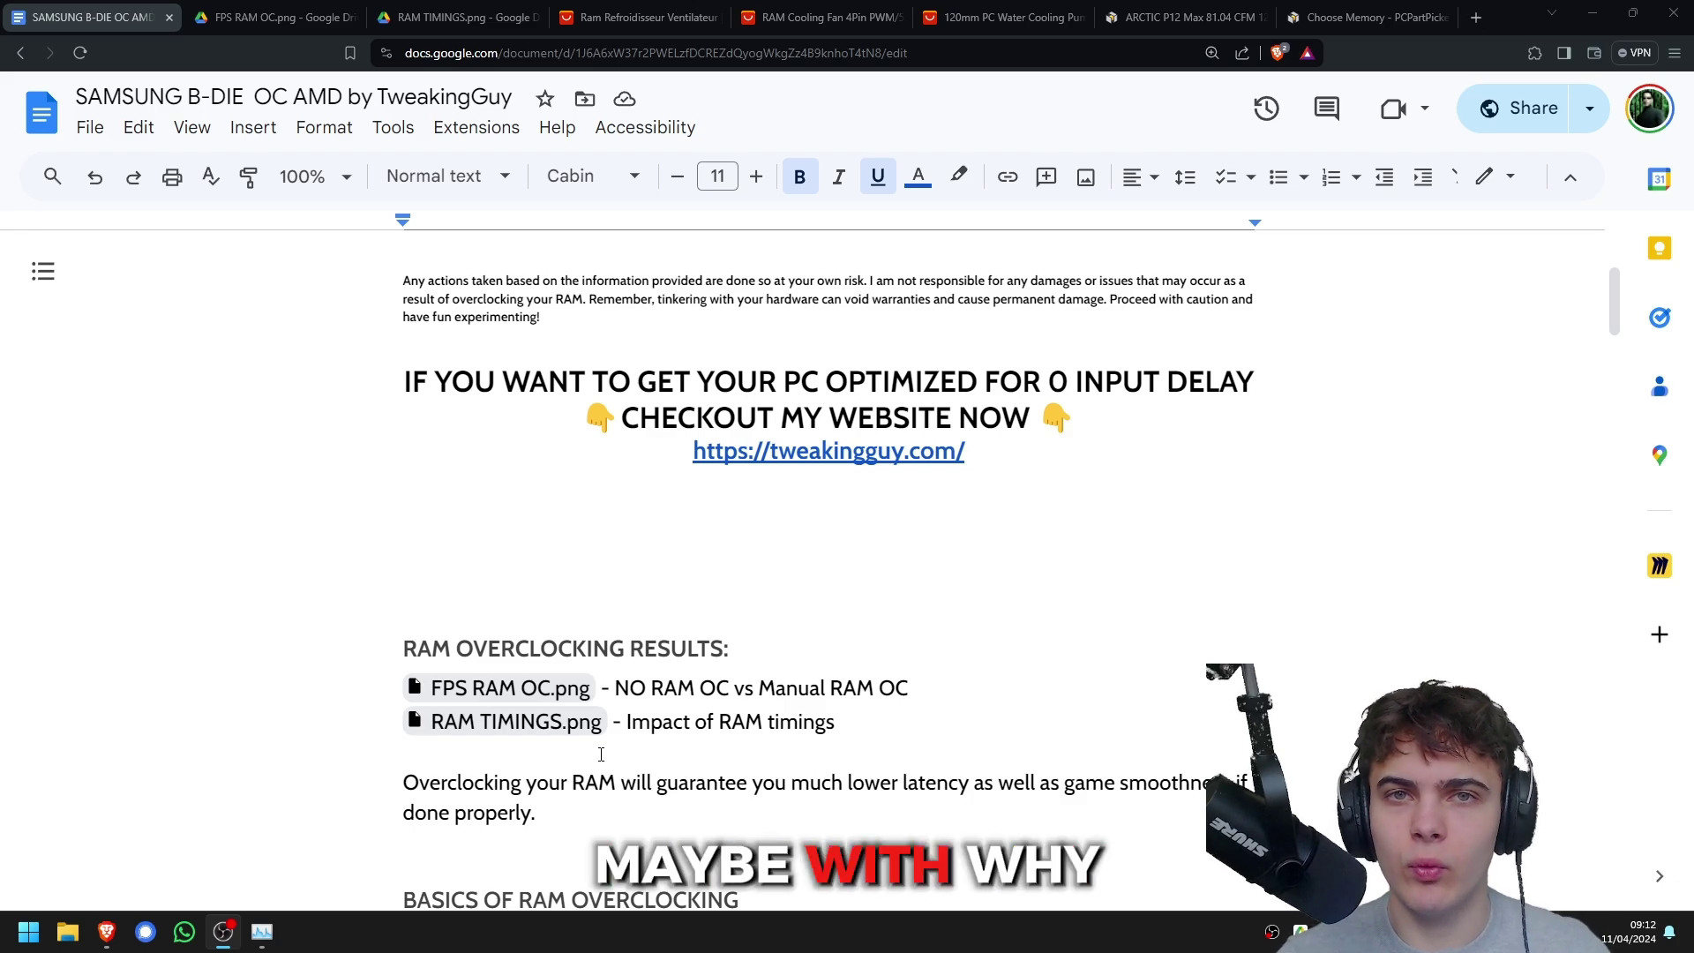
View the FPS RAM OC.png chart, then the RAM TIMINGS.png 2133mhz vs 2667mhz comparison.
click(267, 14)
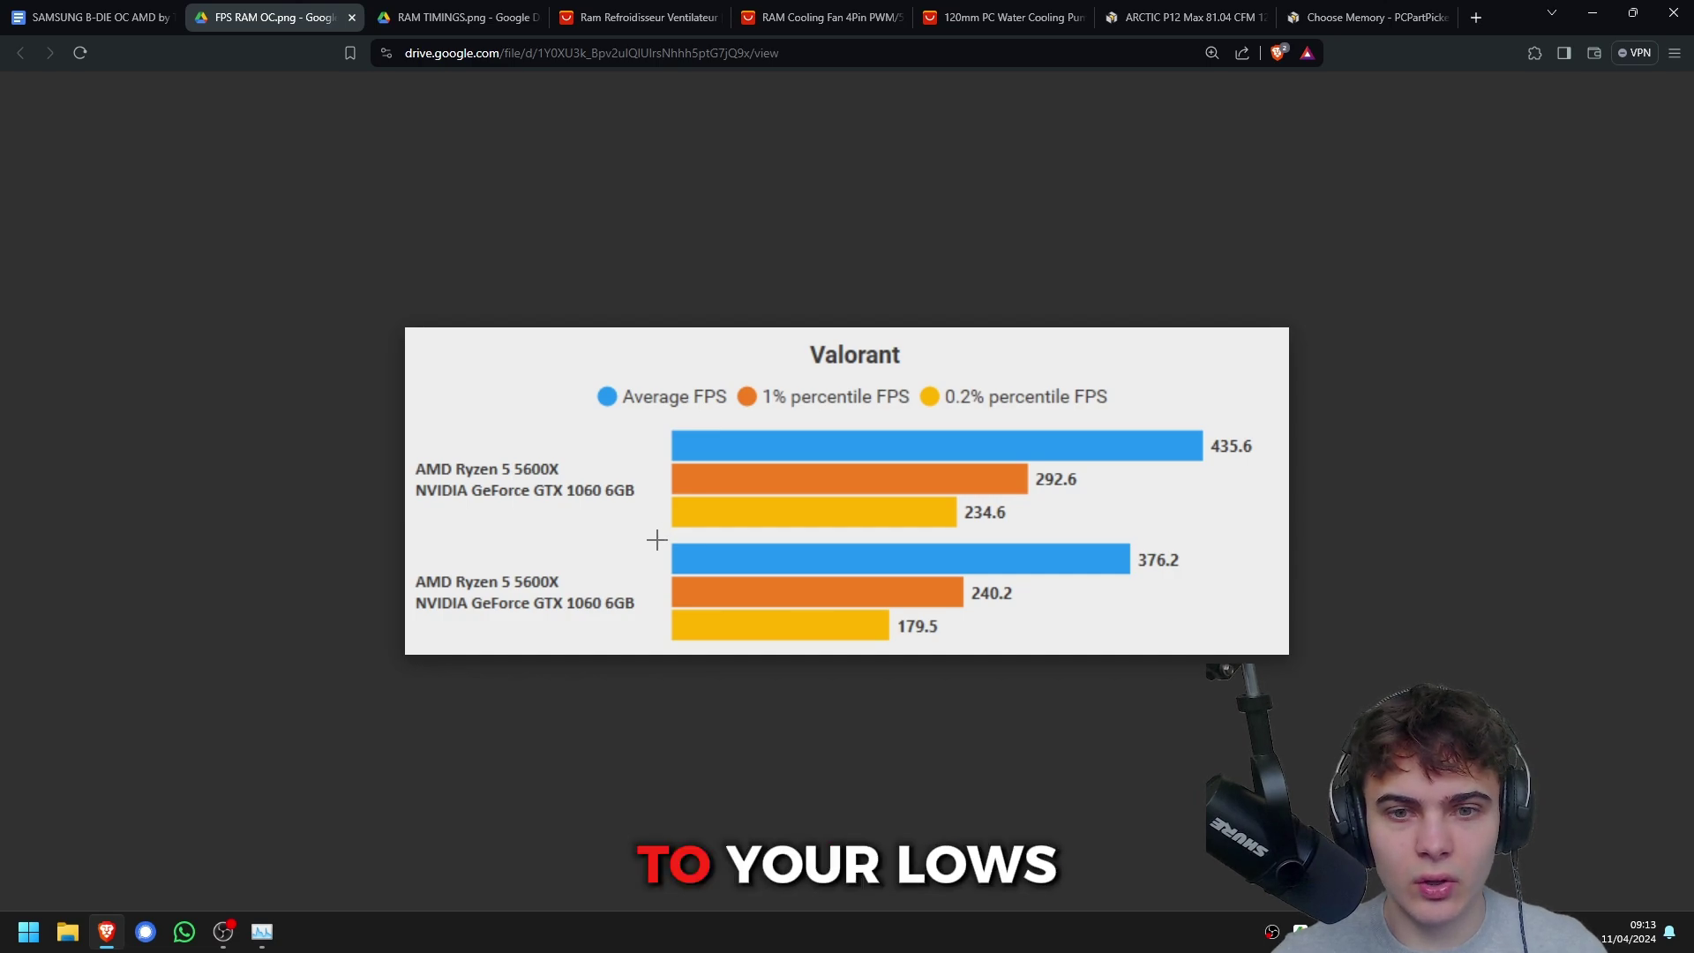
key(ctrl+Tab)
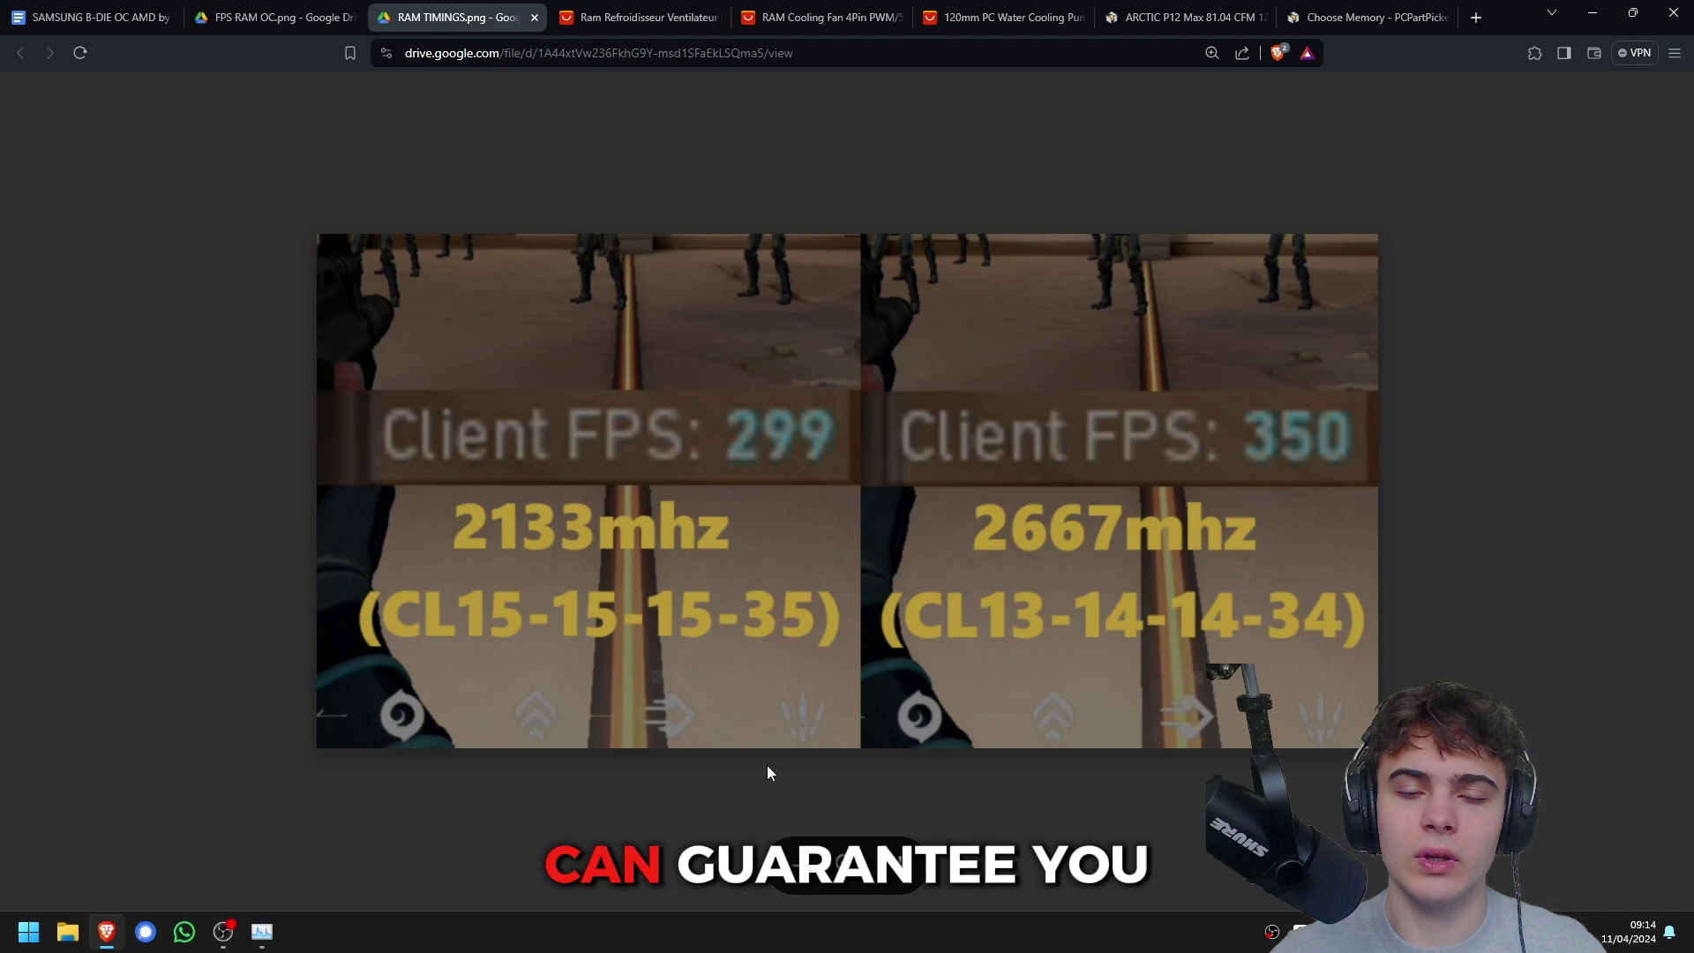
Return to the B-die guide and highlight the Speed, Latency and Voltage basics lines.
key(ctrl+1)
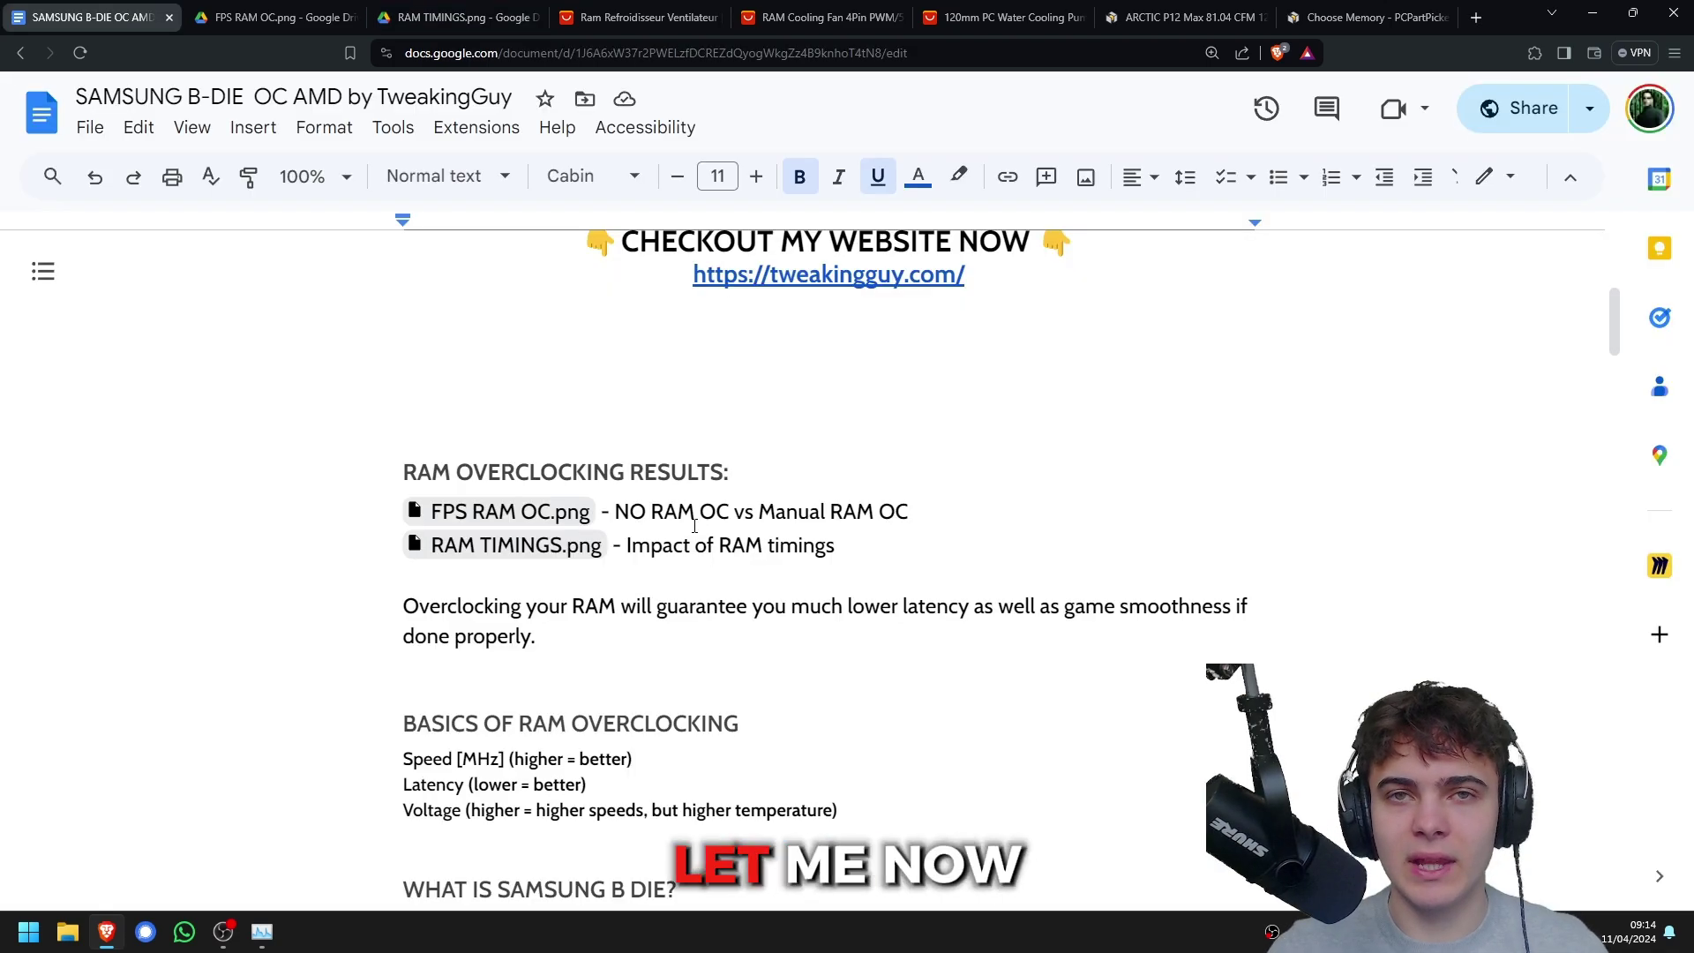
scroll(654, 565, down, 2)
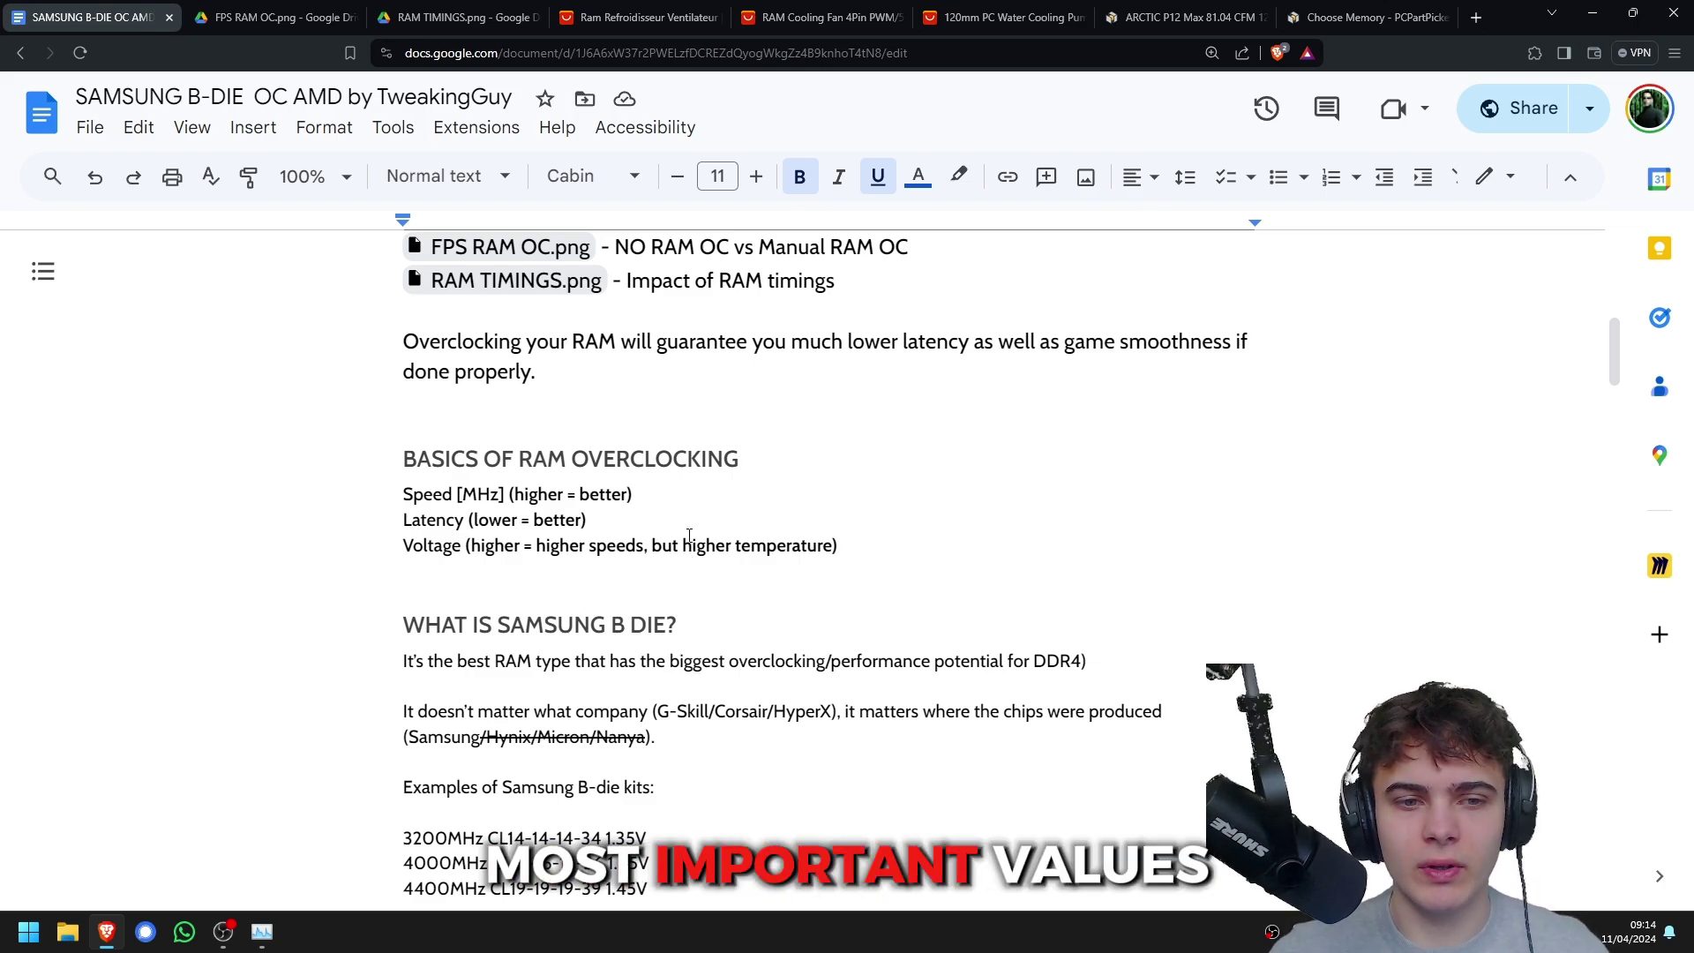
drag(403, 452, 404, 521)
drag(877, 548, 361, 553)
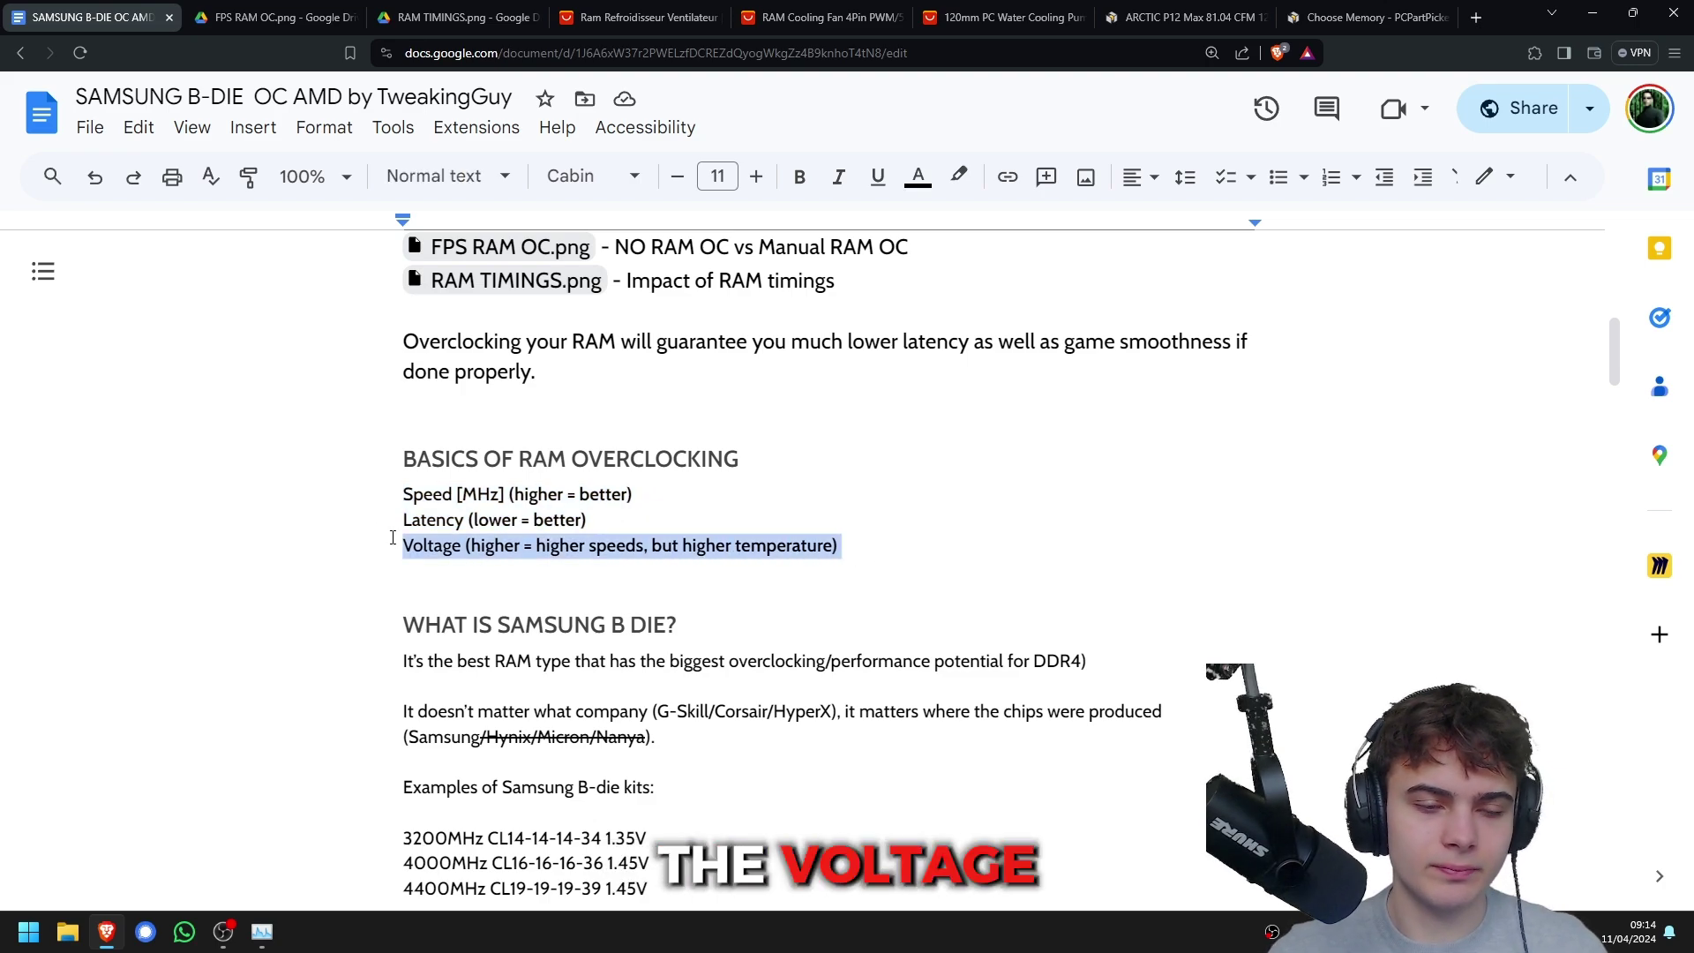
Highlight the Speed, Latency and Voltage lines one at a time, clearing each selection.
drag(634, 495, 314, 503)
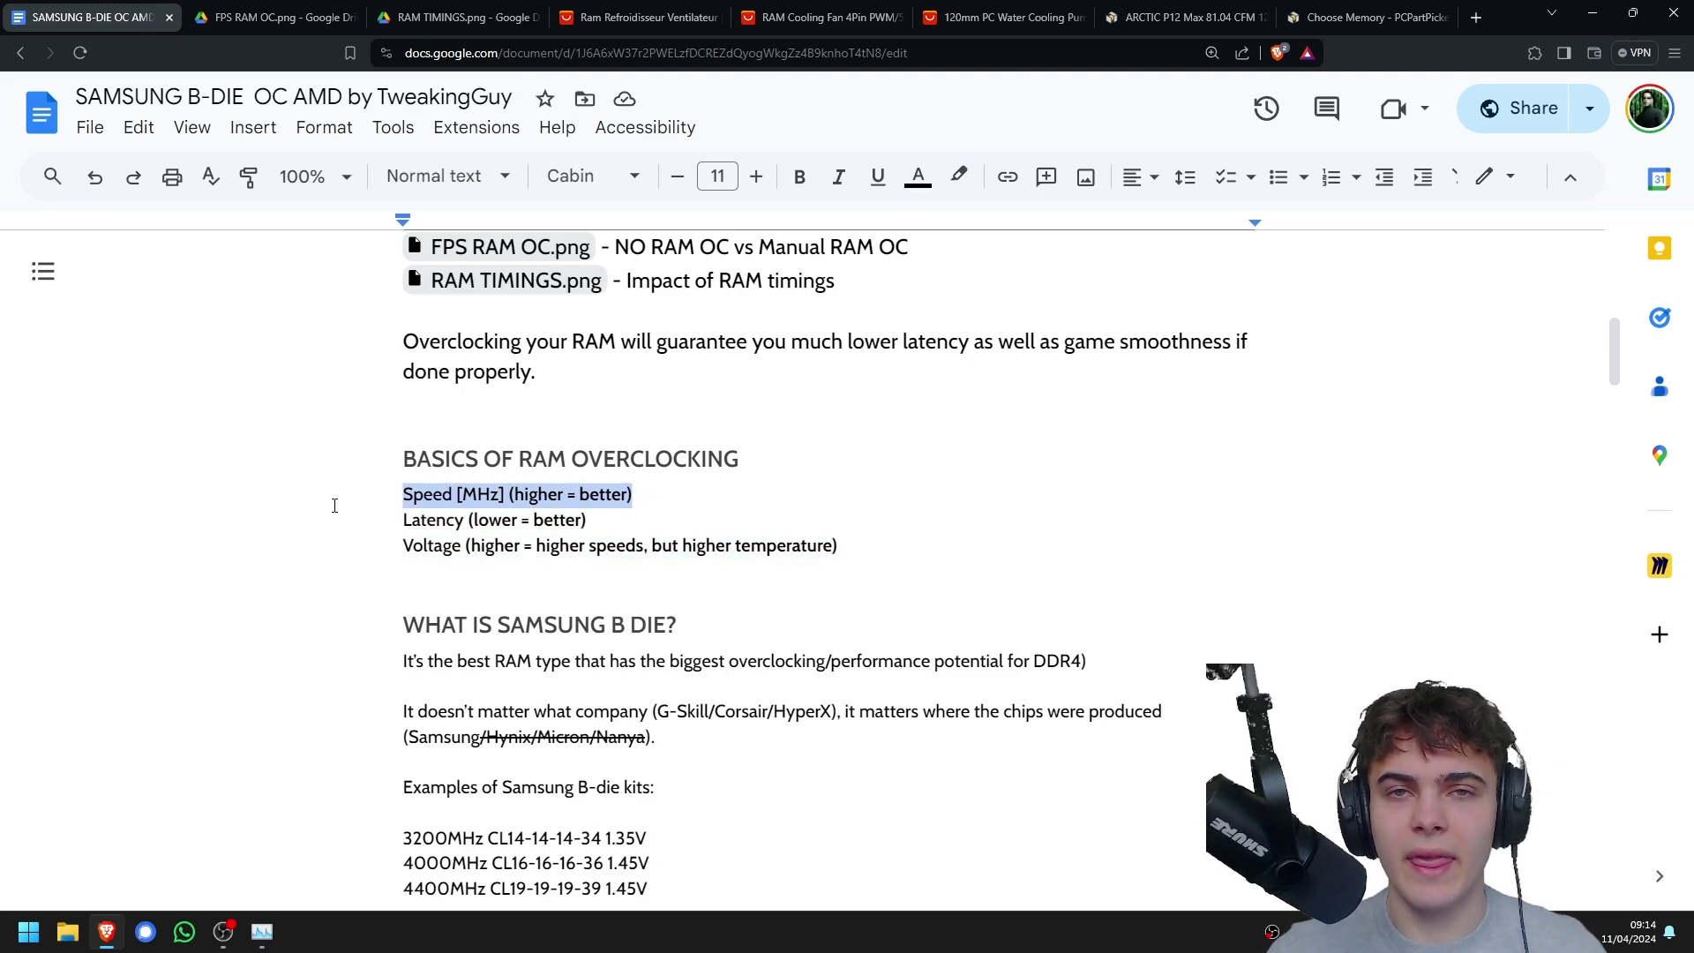
click(587, 520)
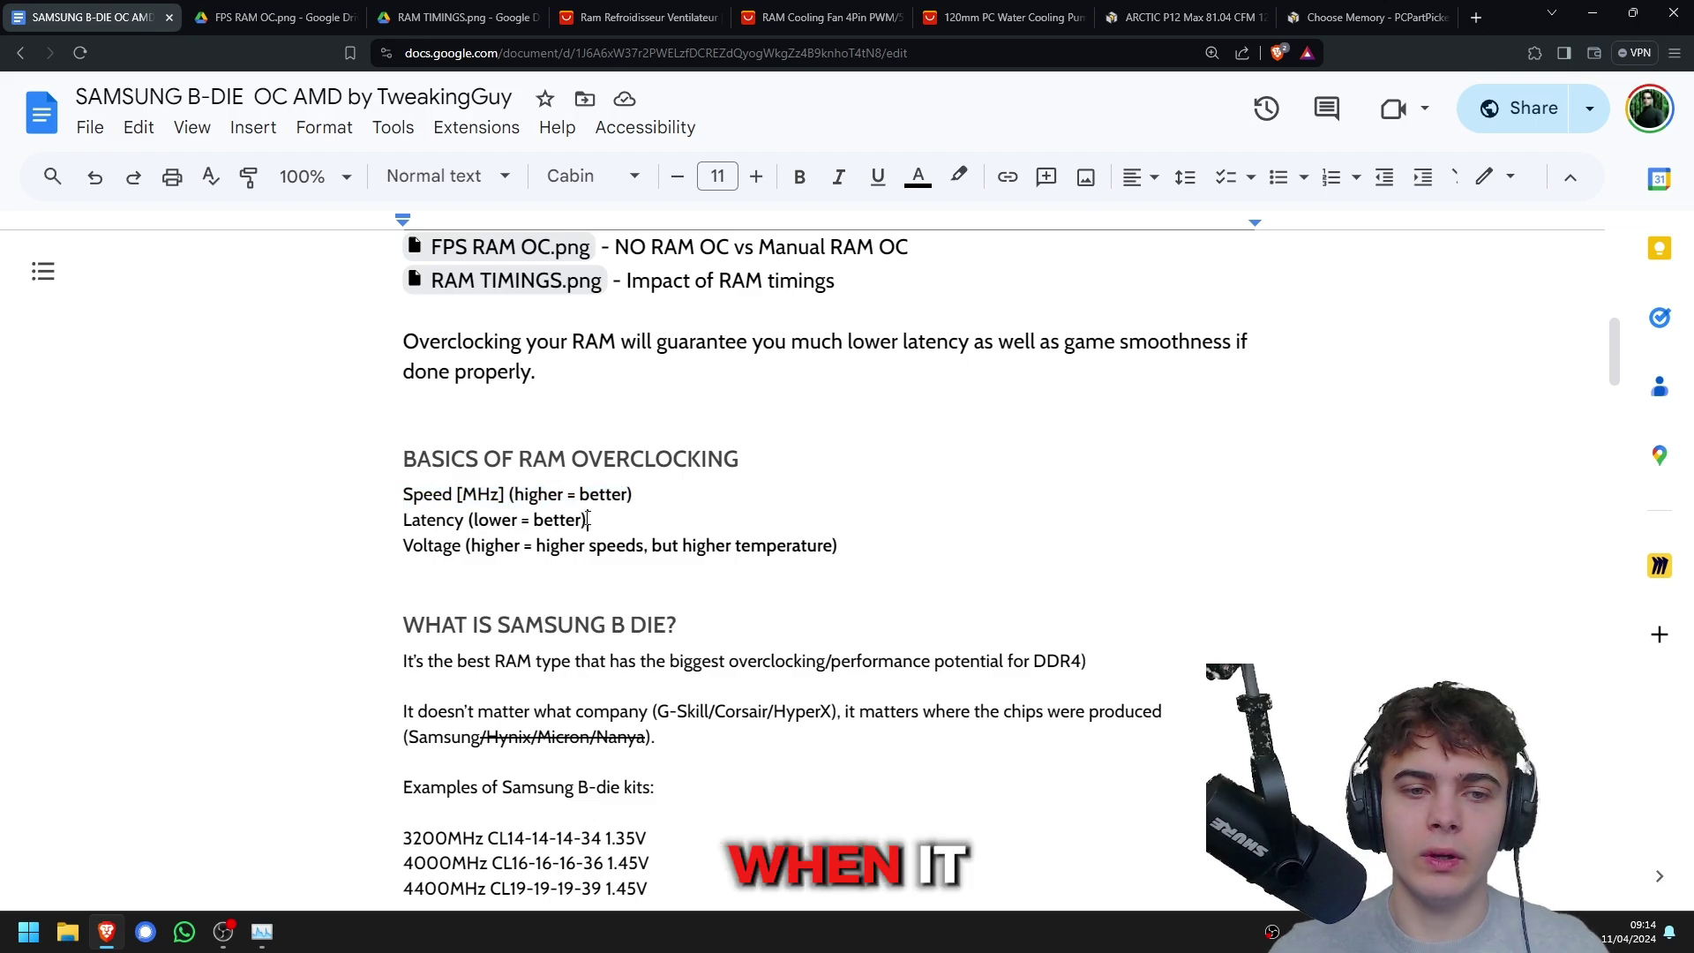
drag(588, 519, 357, 516)
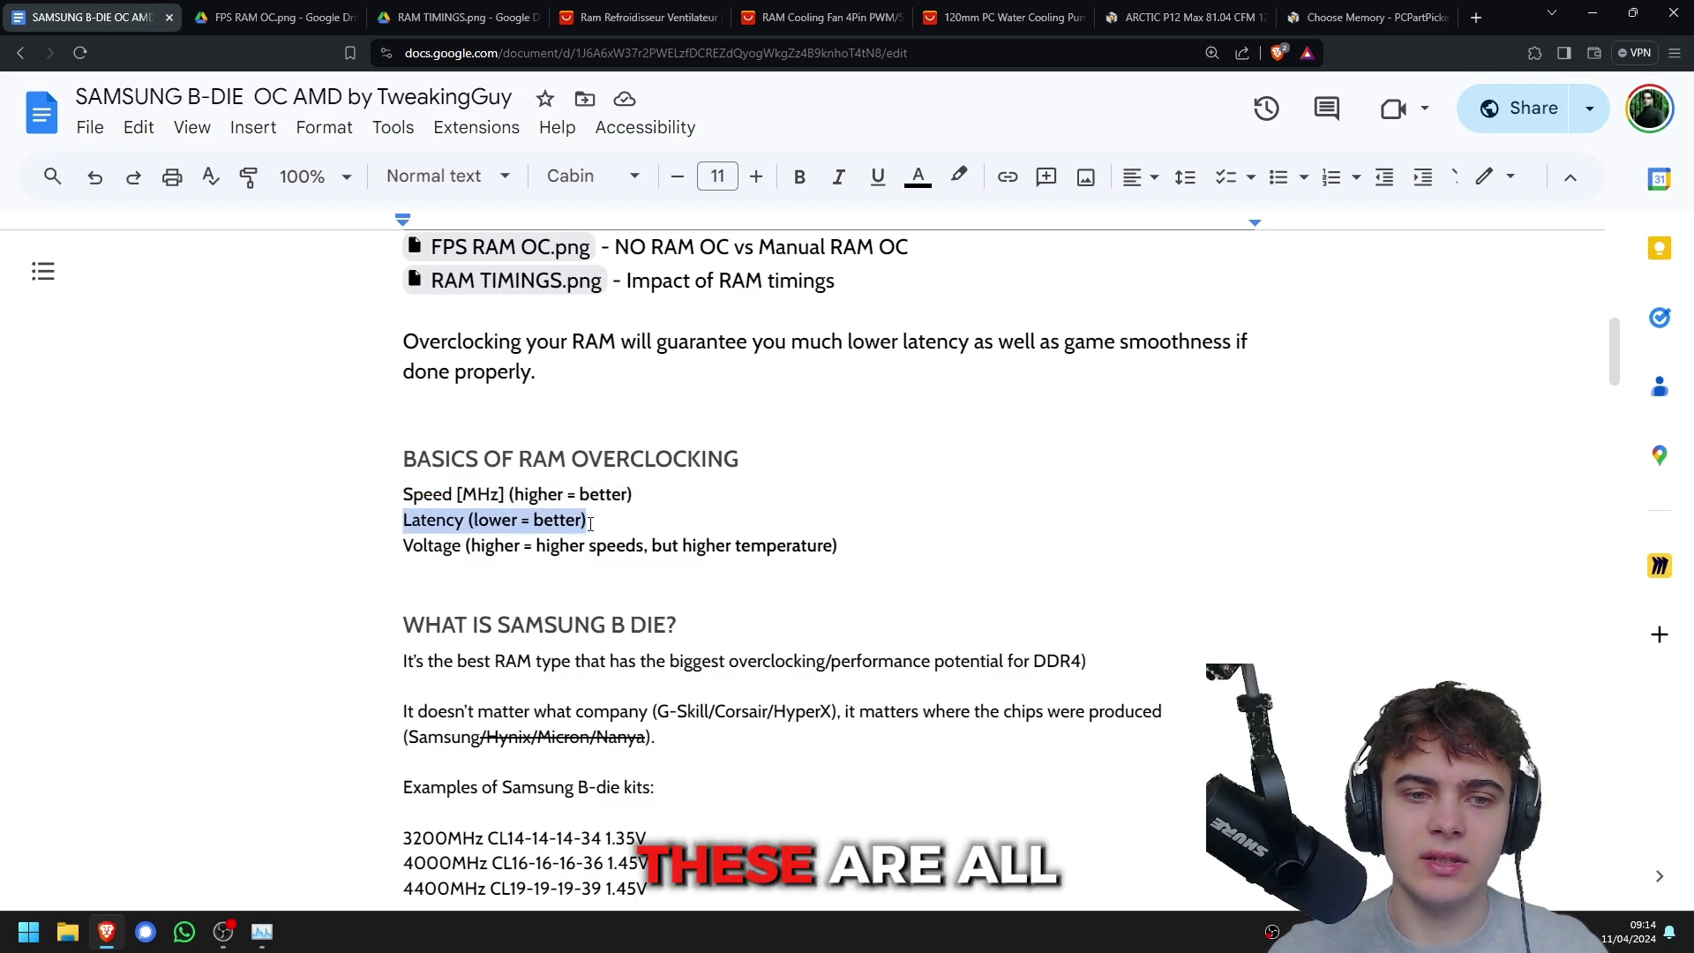
click(618, 527)
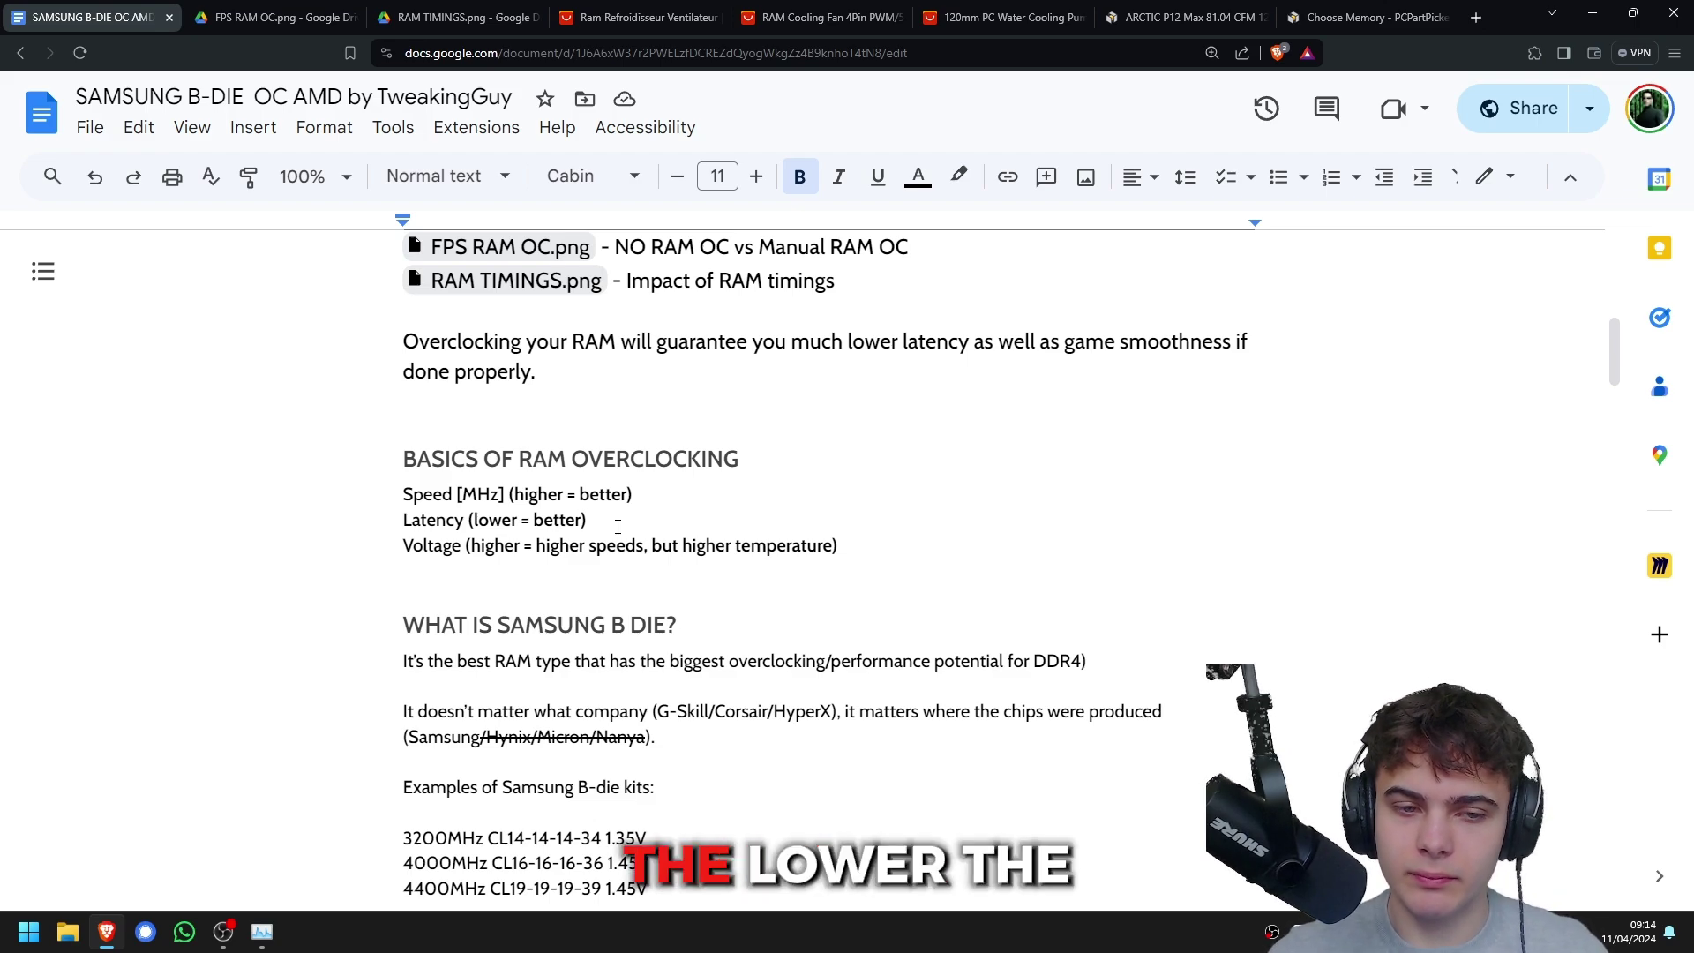
triple_click(617, 545)
click(418, 567)
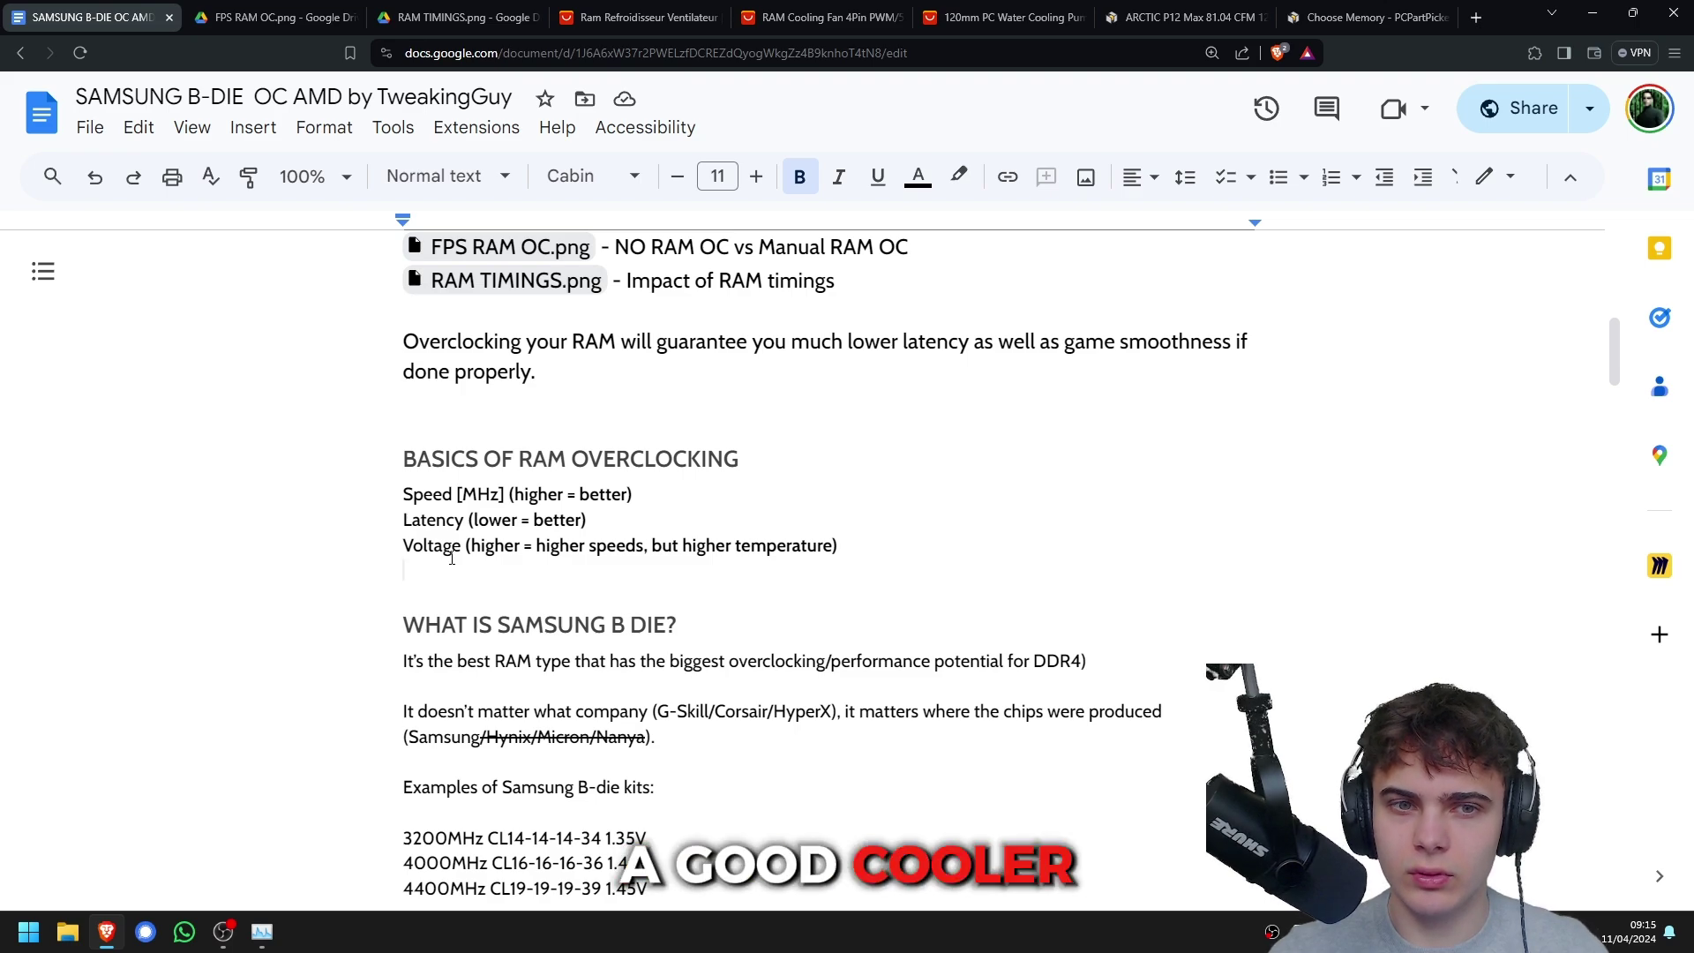
scroll(628, 501, down, 3)
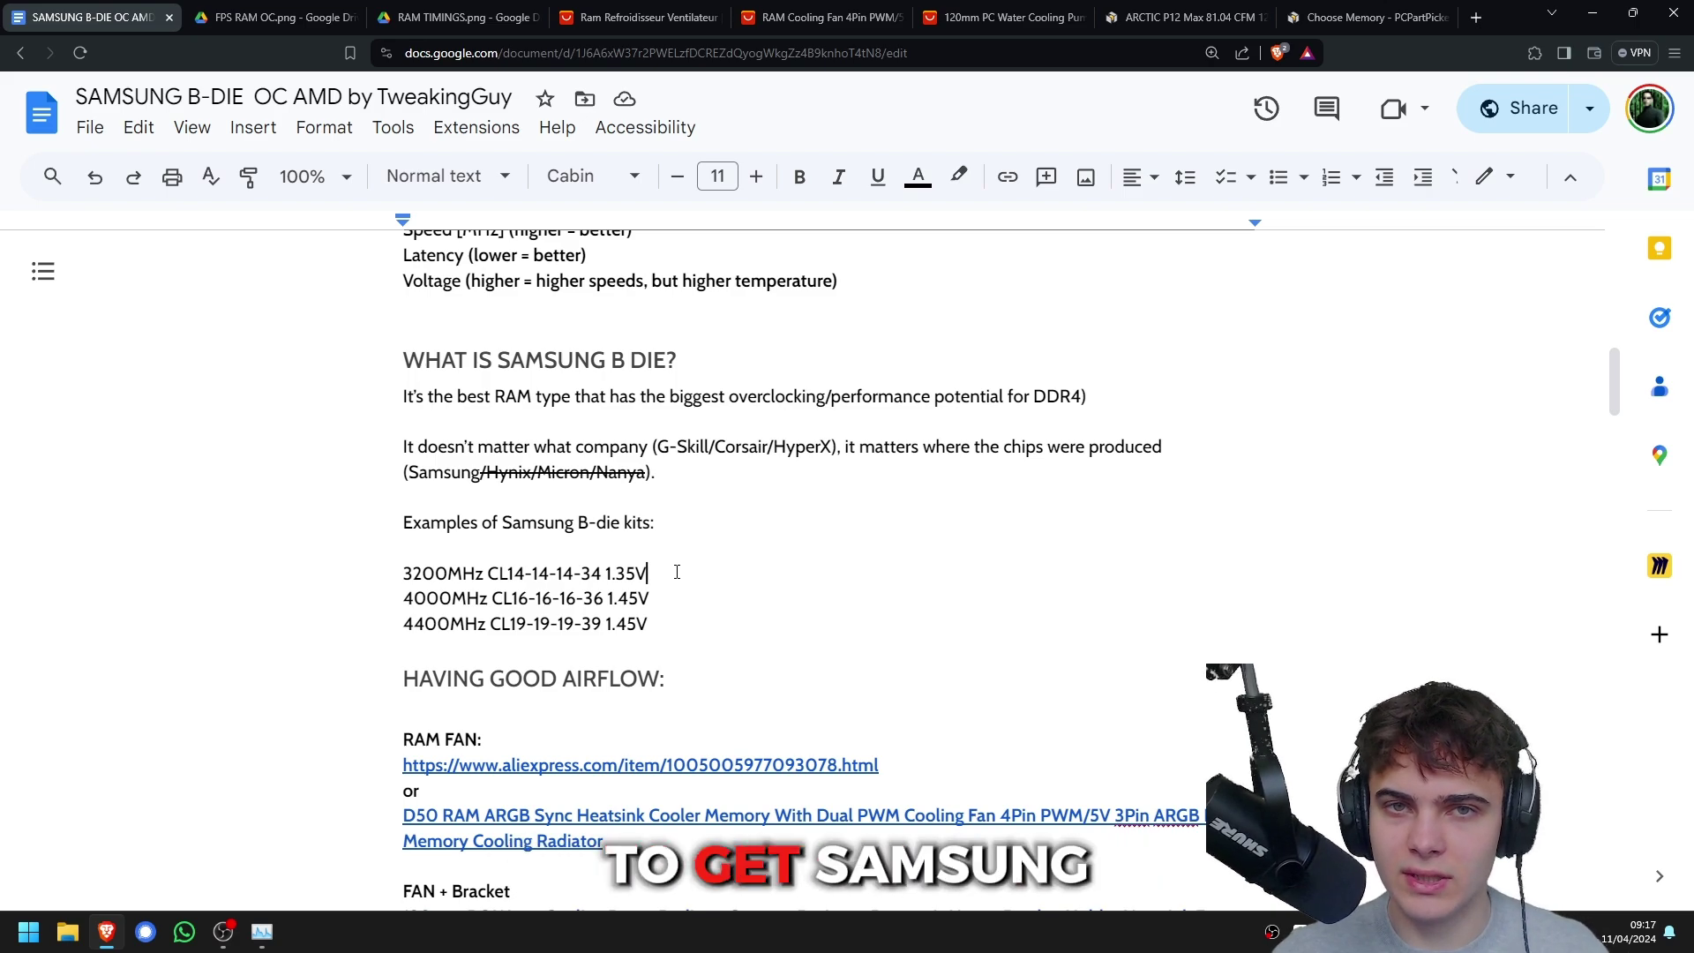
Highlight the B-die kit examples: 3200MHz CL14, 4000MHz CL16-16-16-36 and 4400MHz CL19-19-19-39.
drag(693, 578, 757, 570)
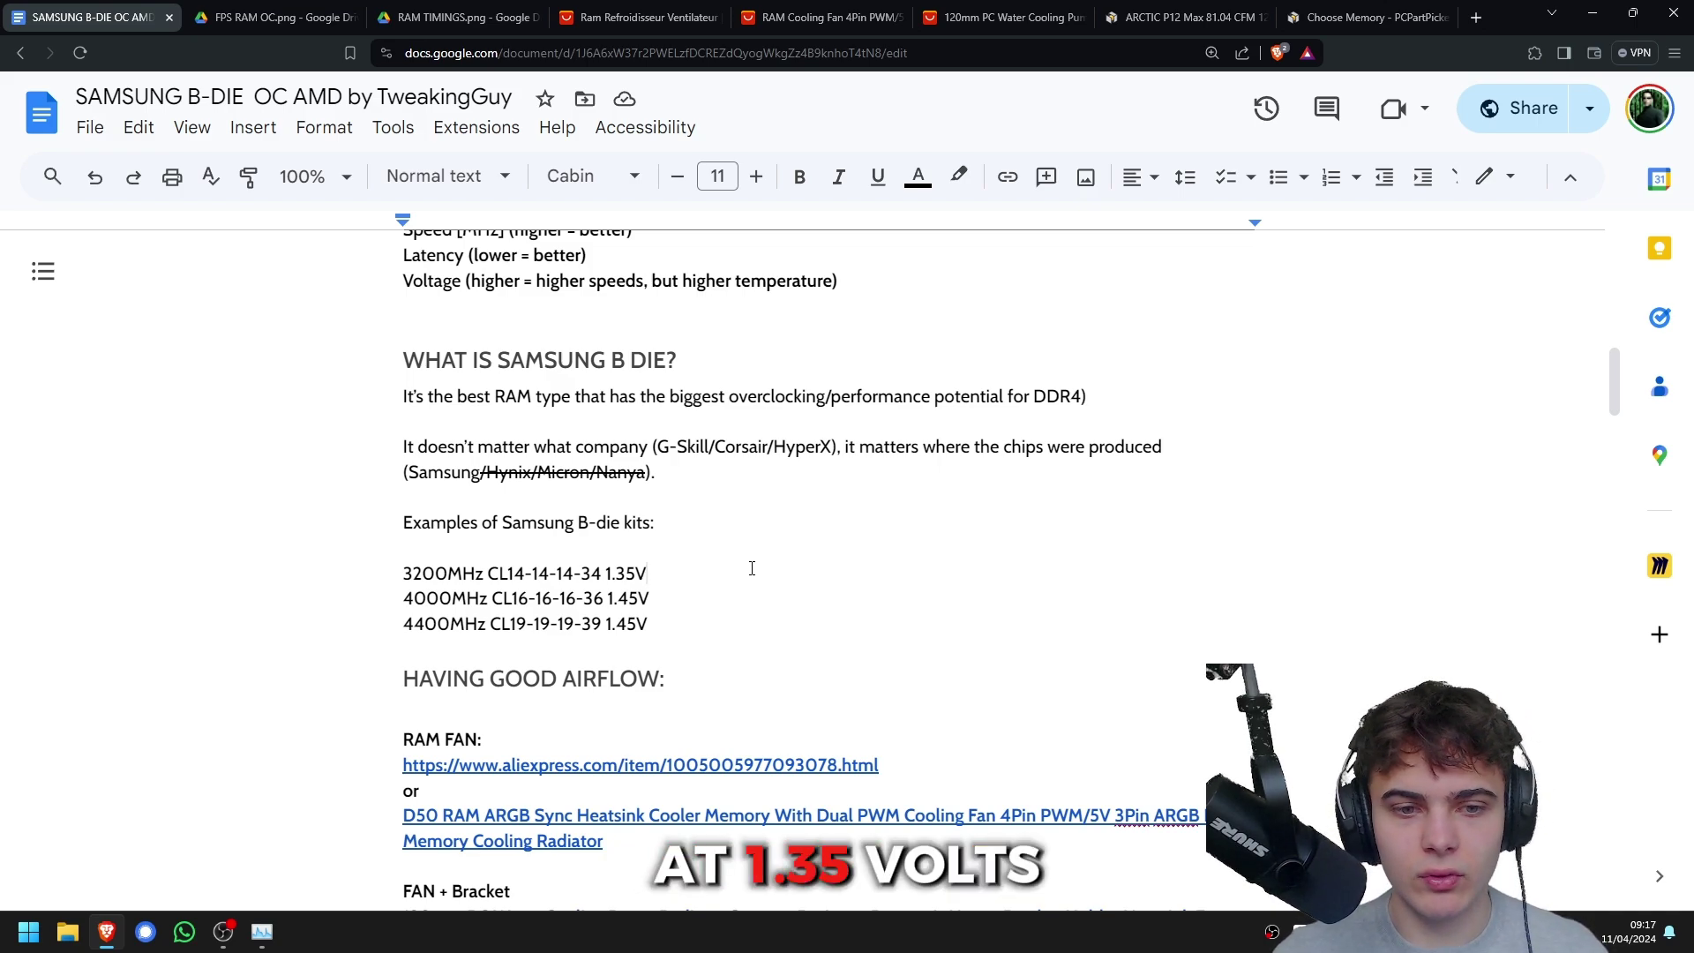
drag(745, 600, 416, 596)
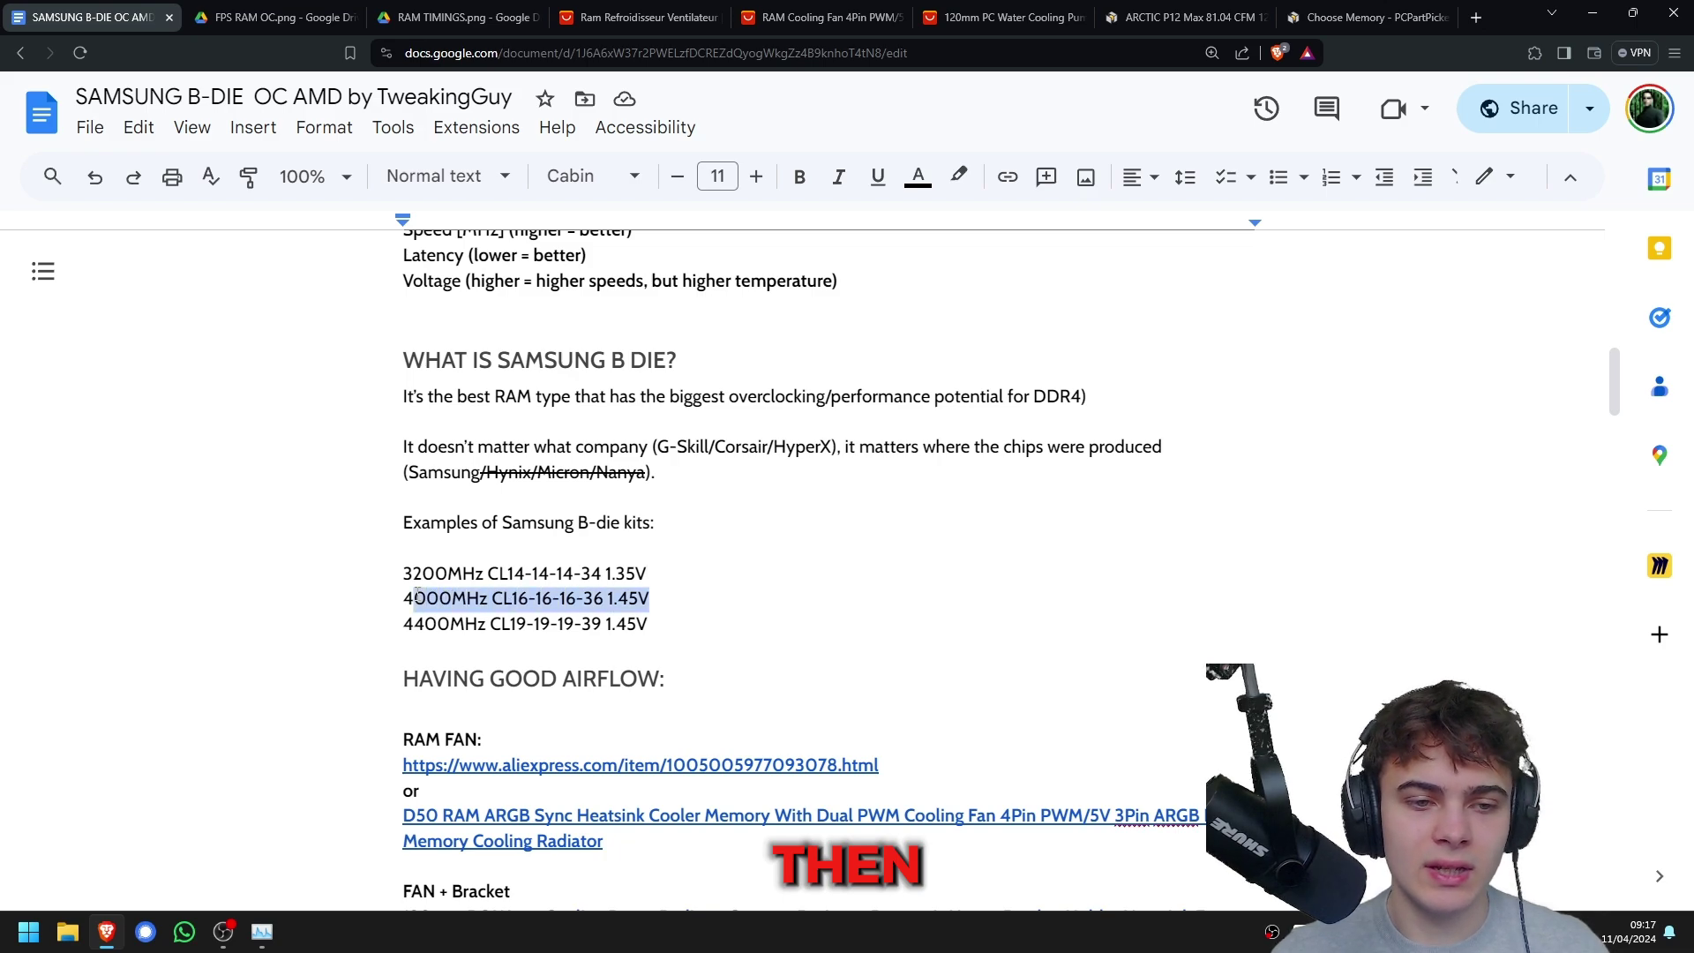
click(415, 596)
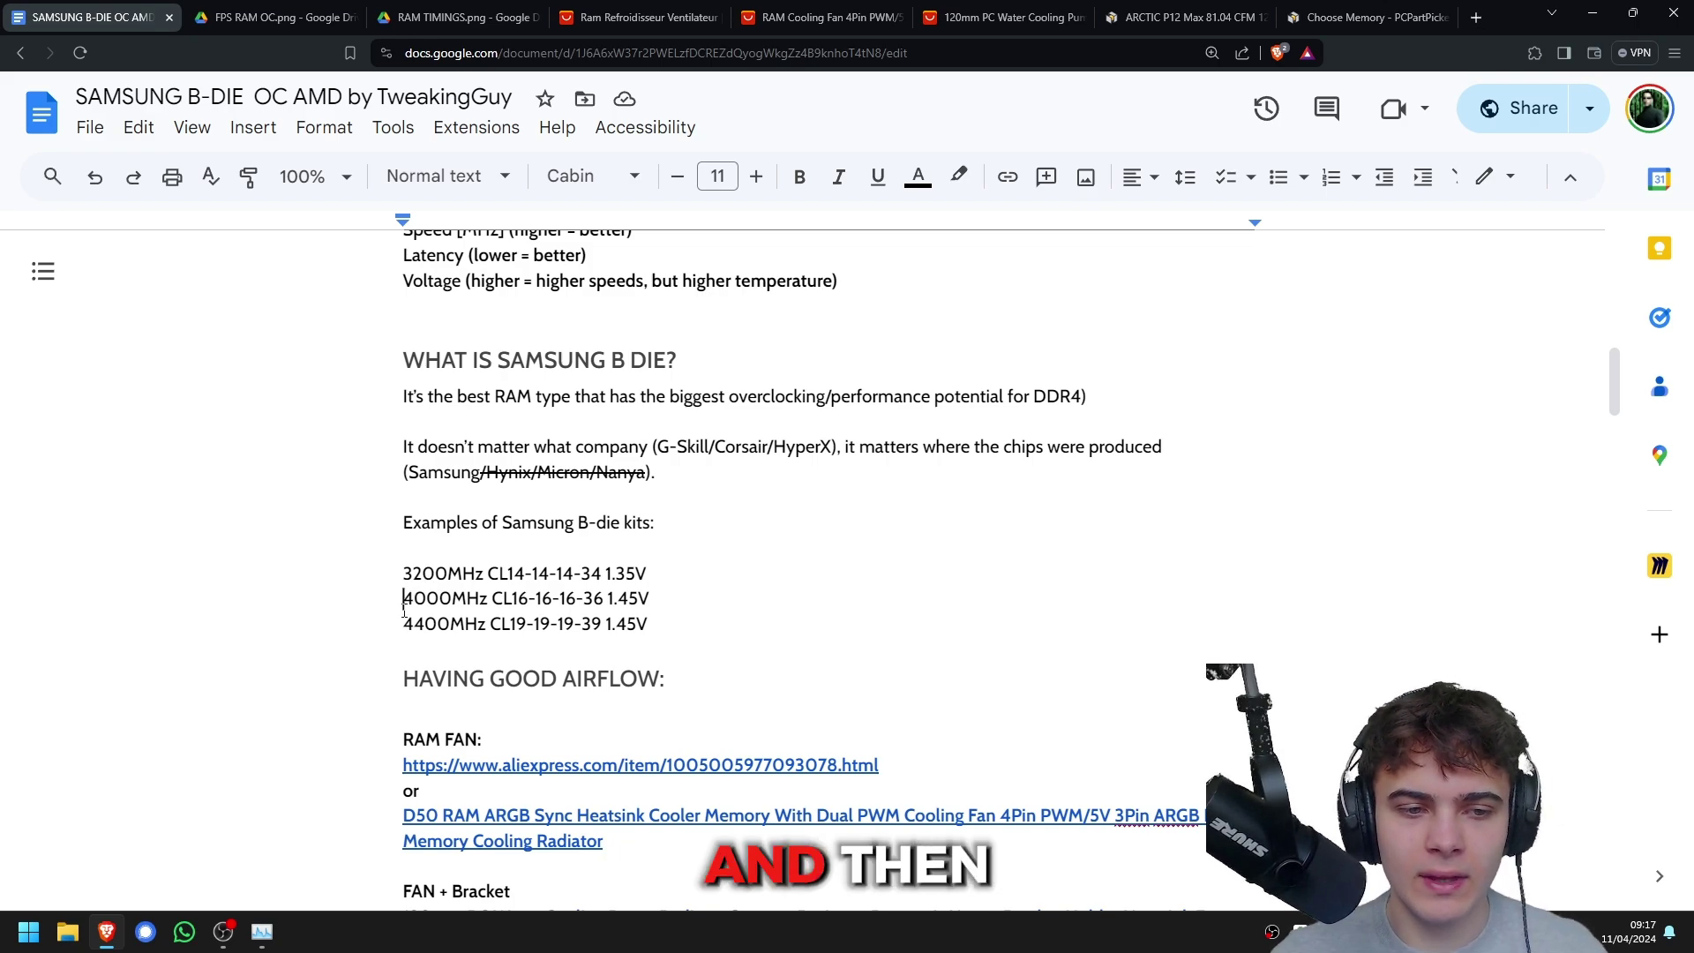
drag(404, 624, 666, 628)
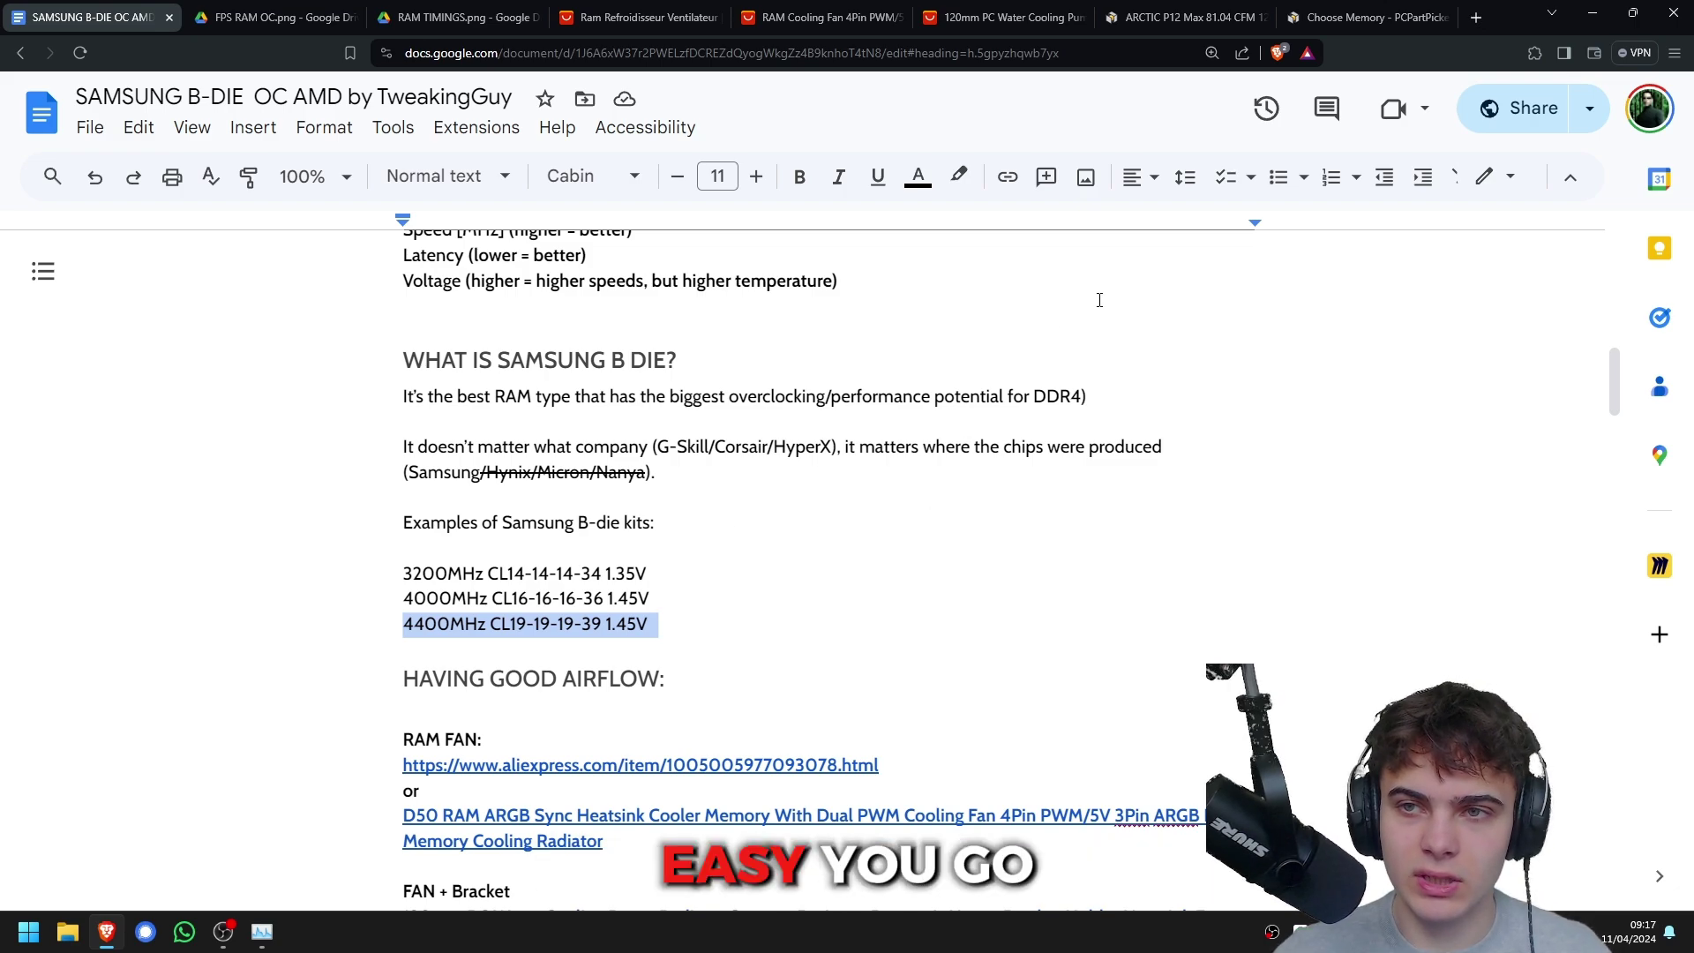
Bring up the PCPartPicker Choose Memory list and scroll down to its timing filters.
click(1338, 18)
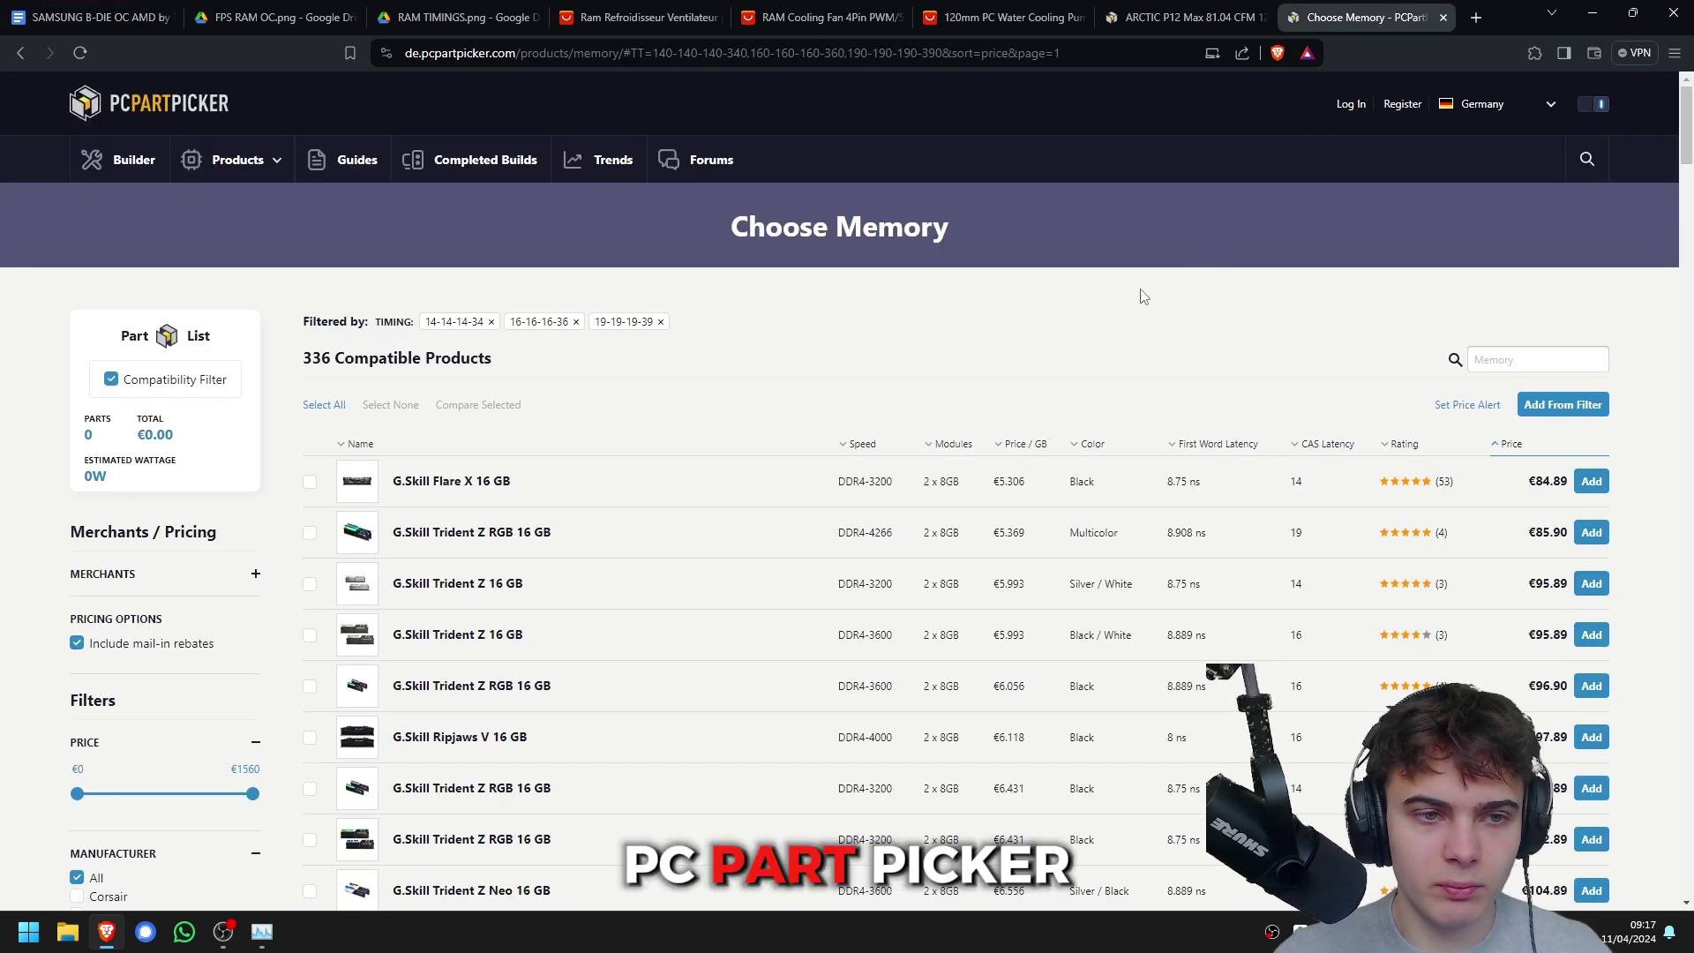
drag(952, 228, 798, 224)
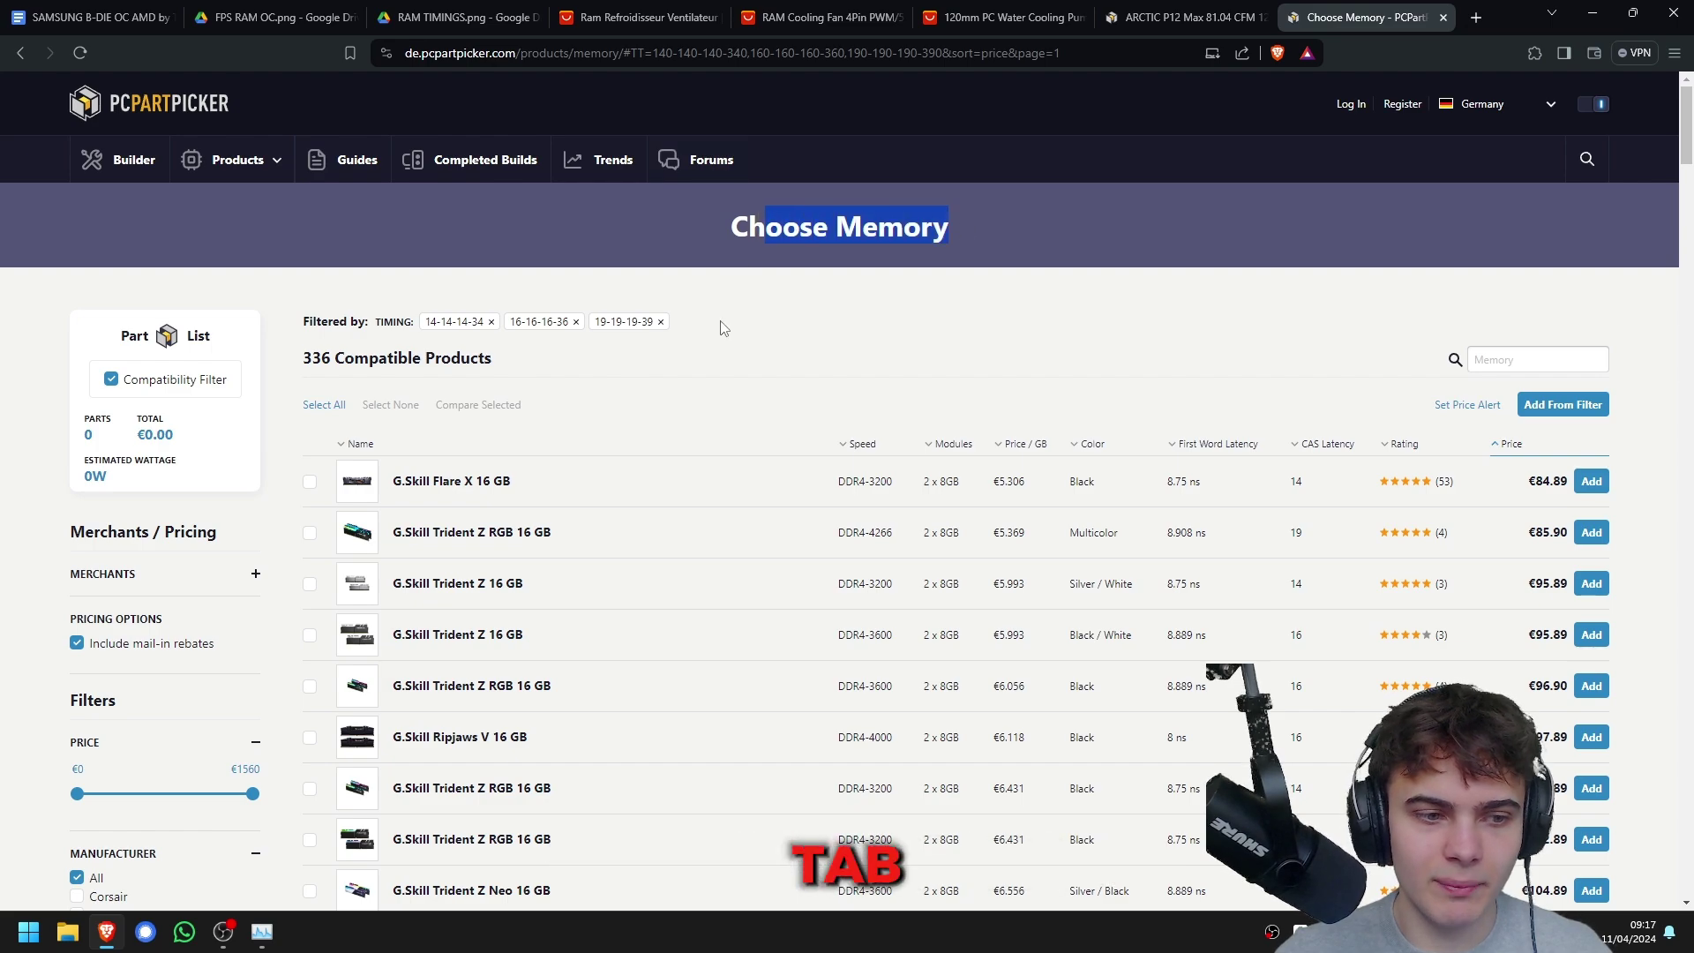
click(665, 311)
scroll(271, 512, down, 3)
scroll(271, 512, down, 5)
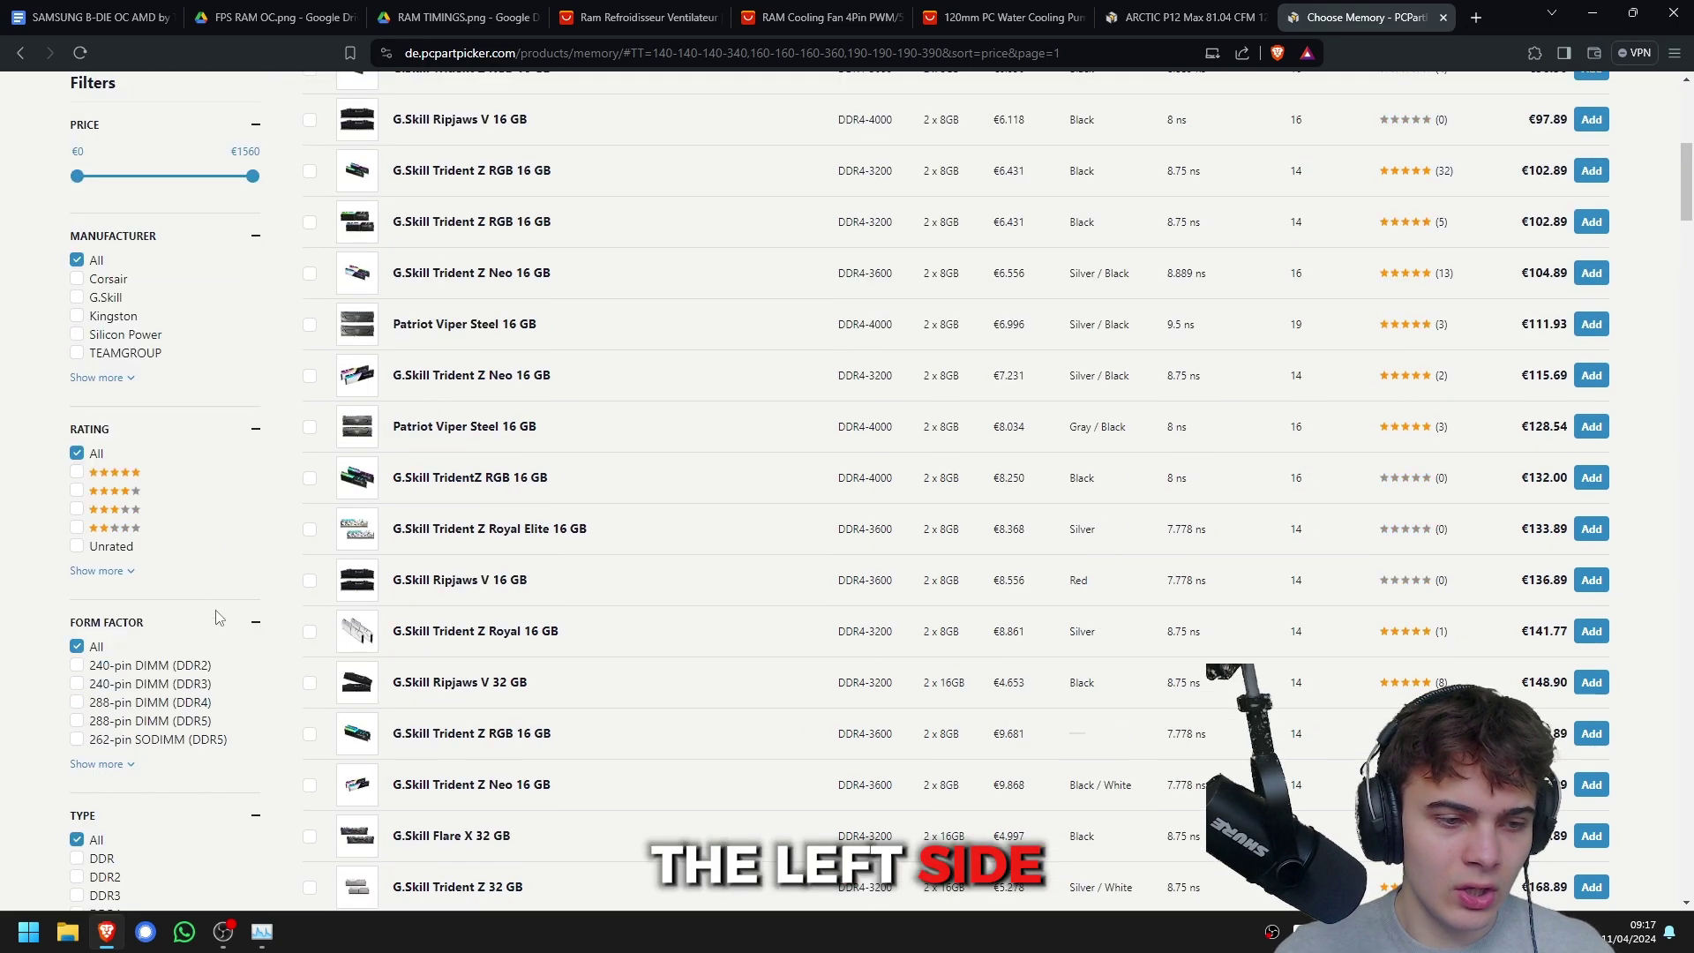
scroll(200, 495, down, 8)
scroll(192, 595, down, 15)
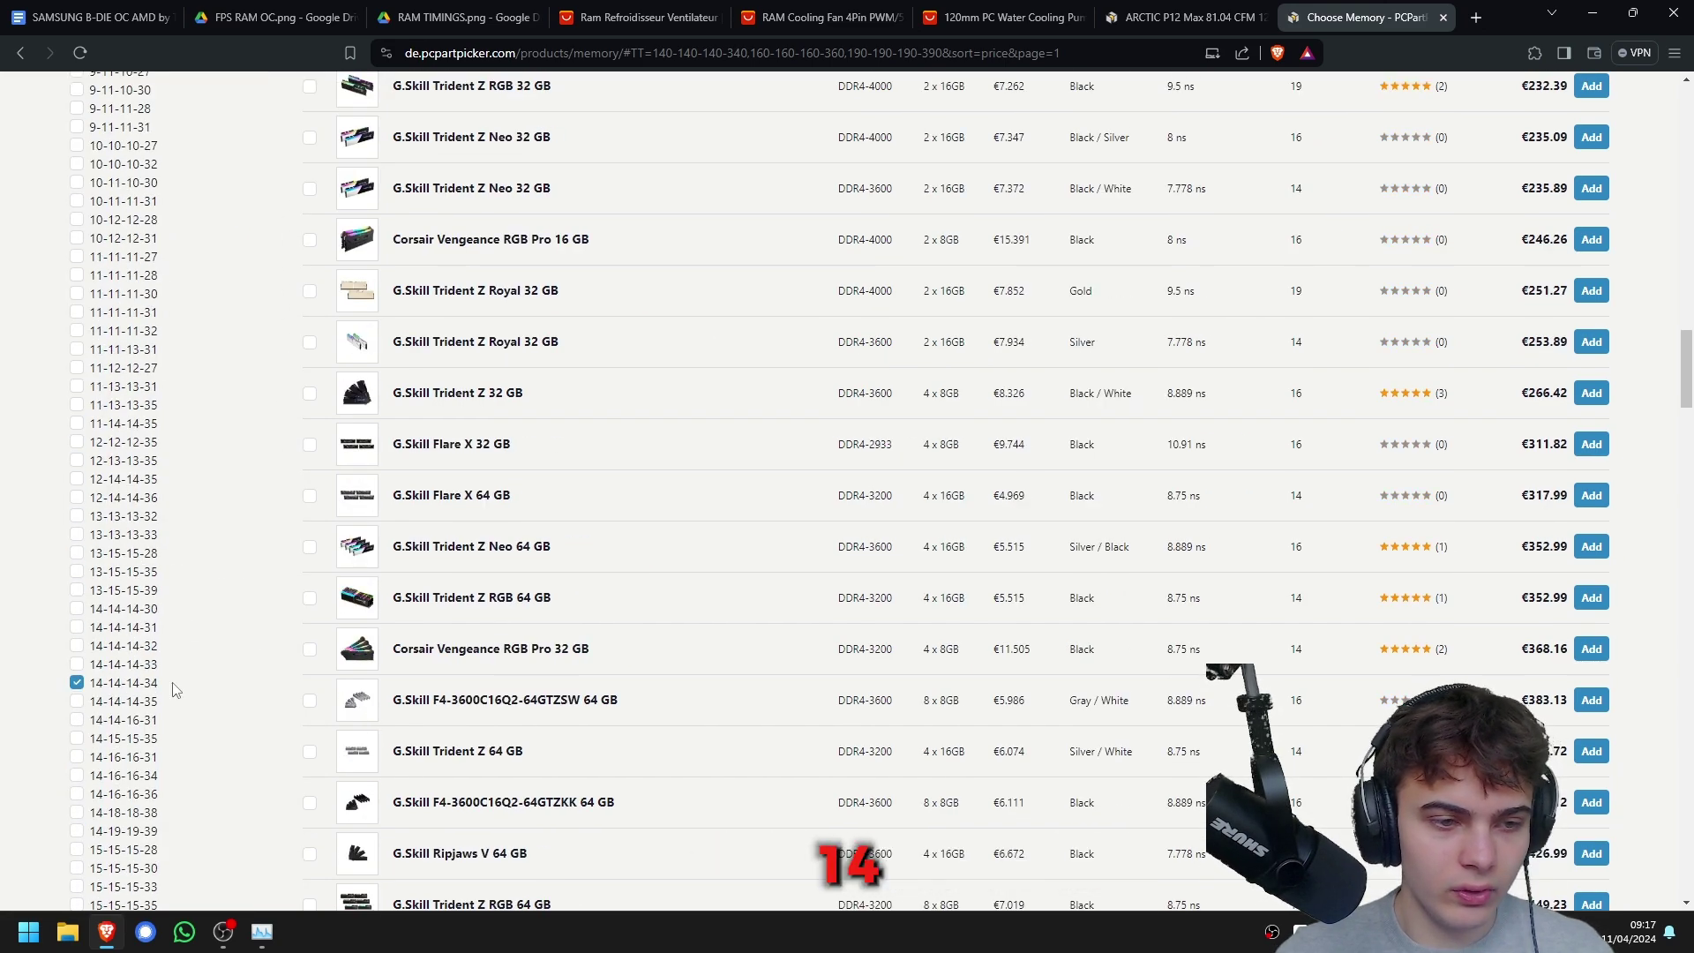
Point out the checked 14-14-14-34 and 19-19-19-39 CAS timing filters.
drag(174, 690, 38, 692)
scroll(80, 697, down, 6)
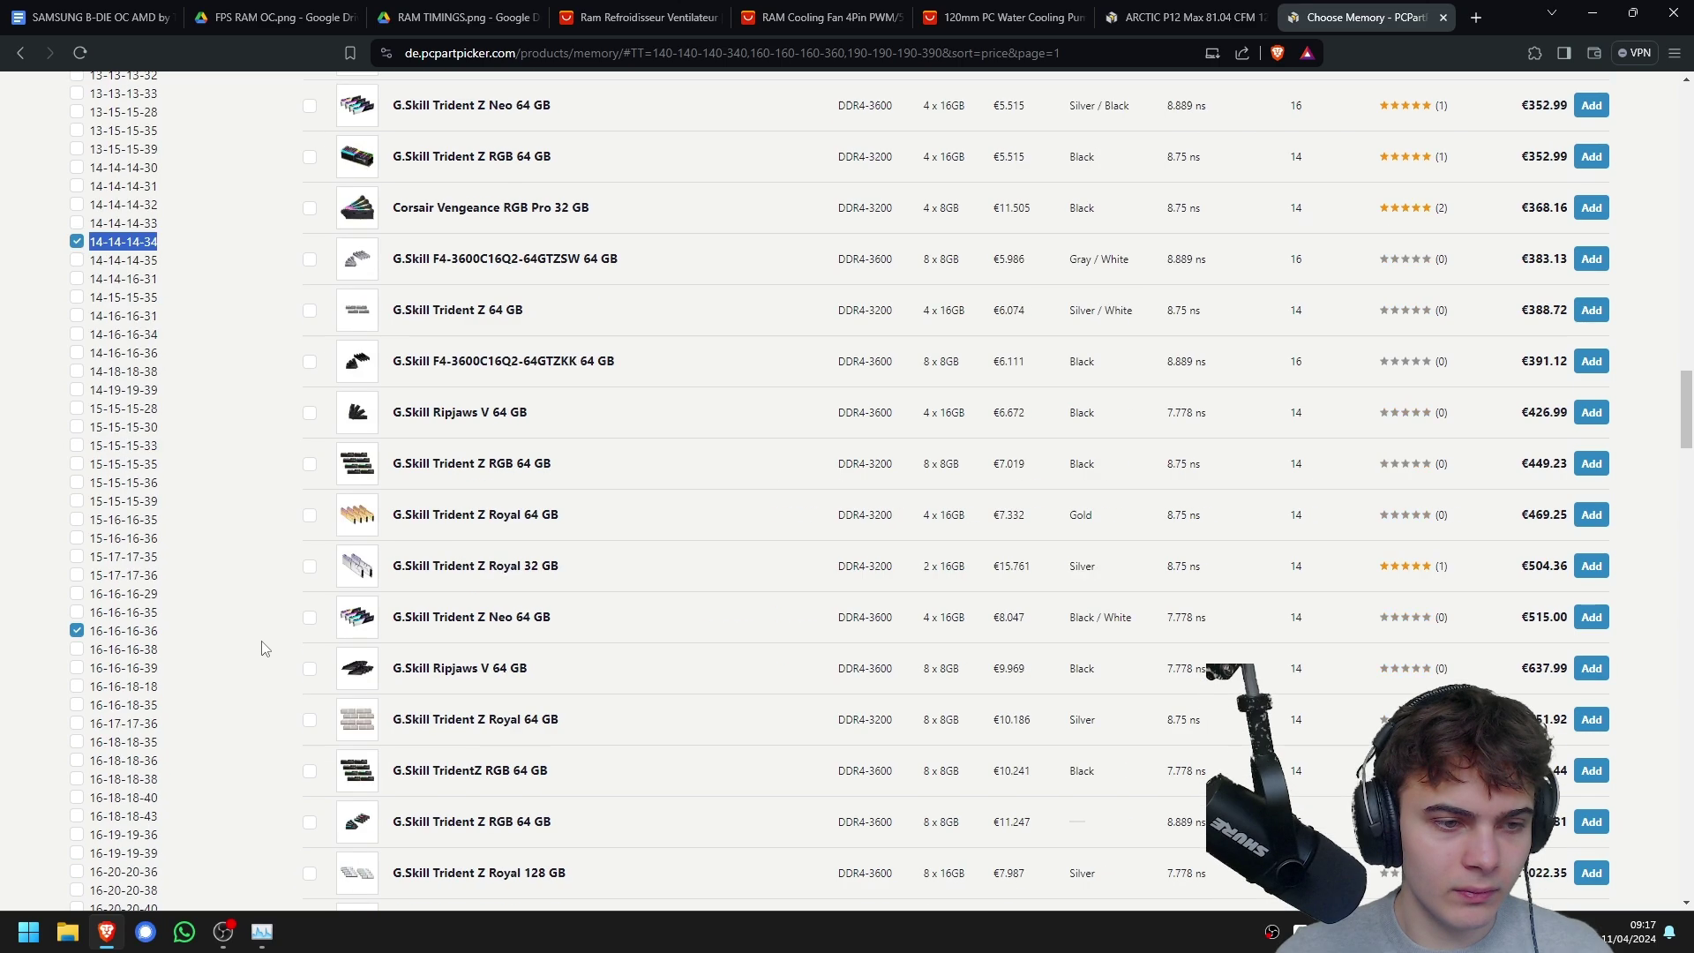
drag(205, 547, 82, 558)
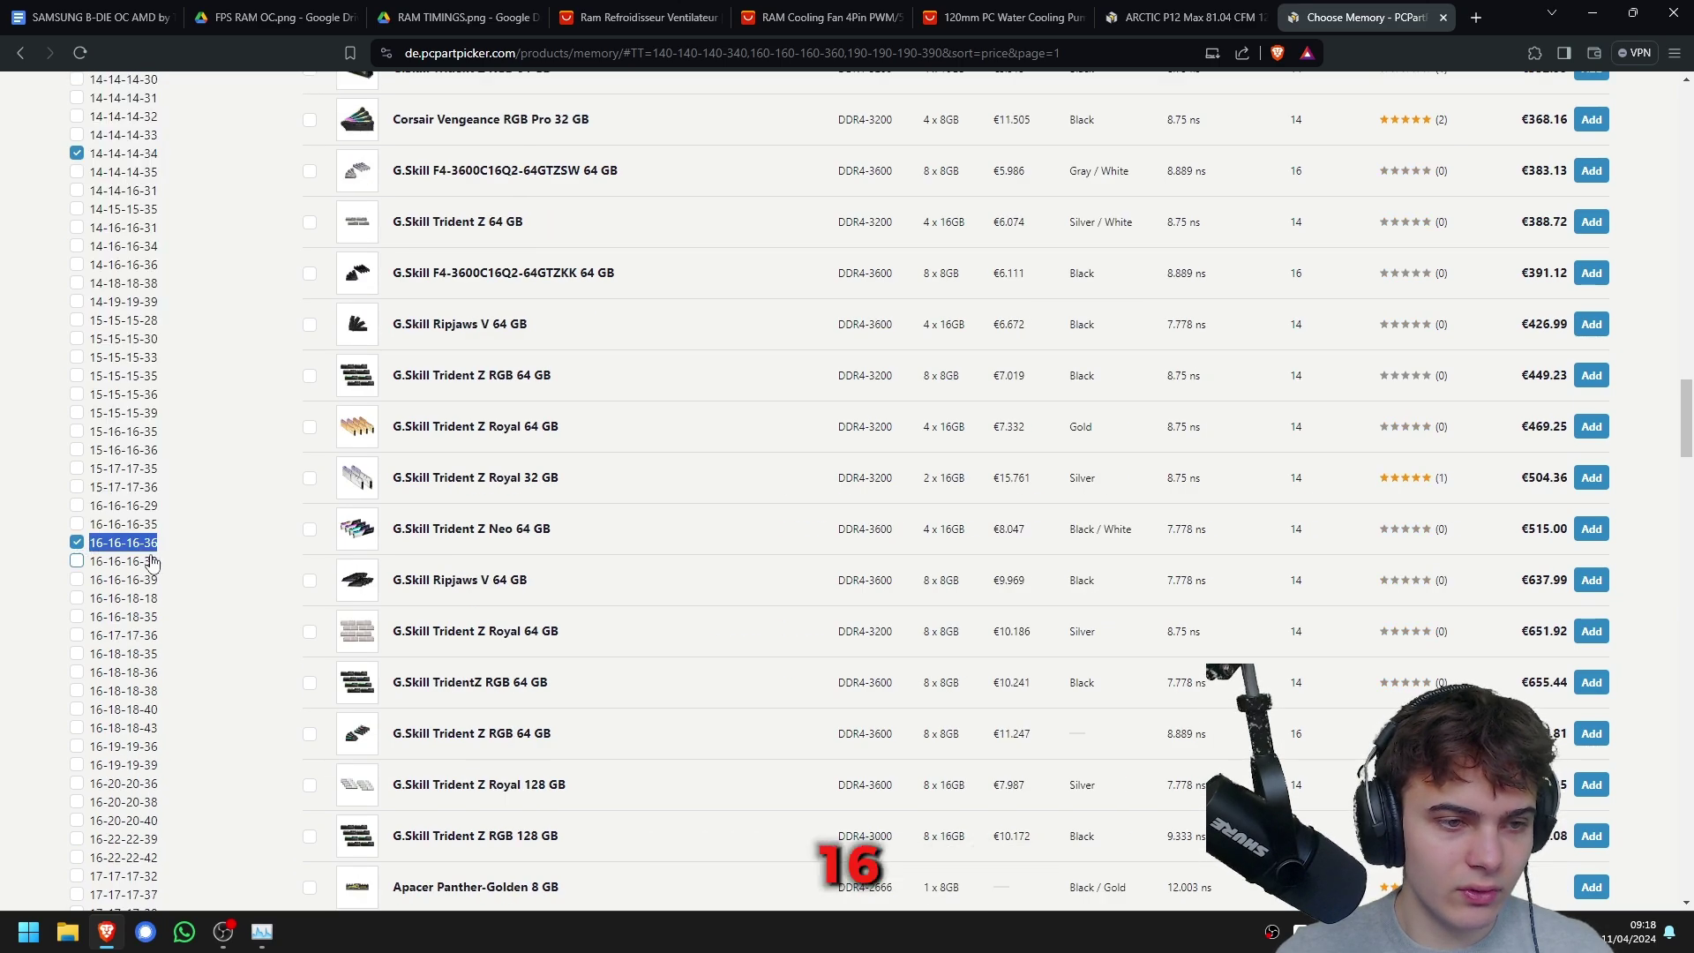
scroll(168, 600, down, 10)
drag(175, 609, 85, 606)
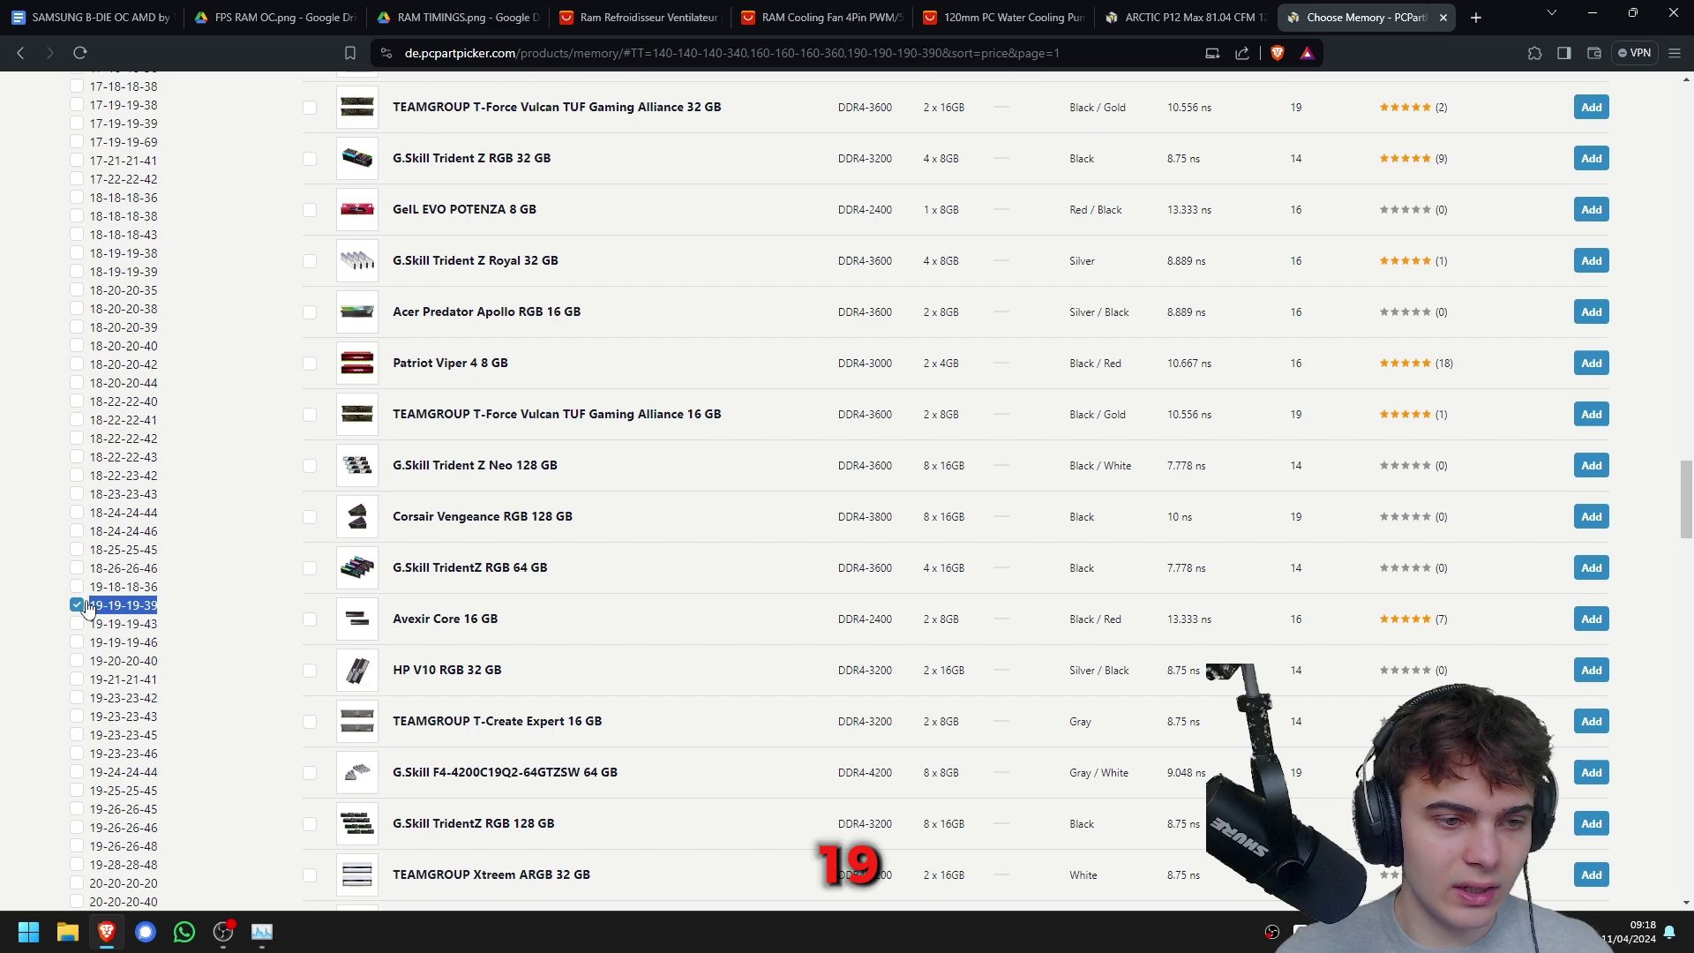
drag(1684, 504, 1682, 81)
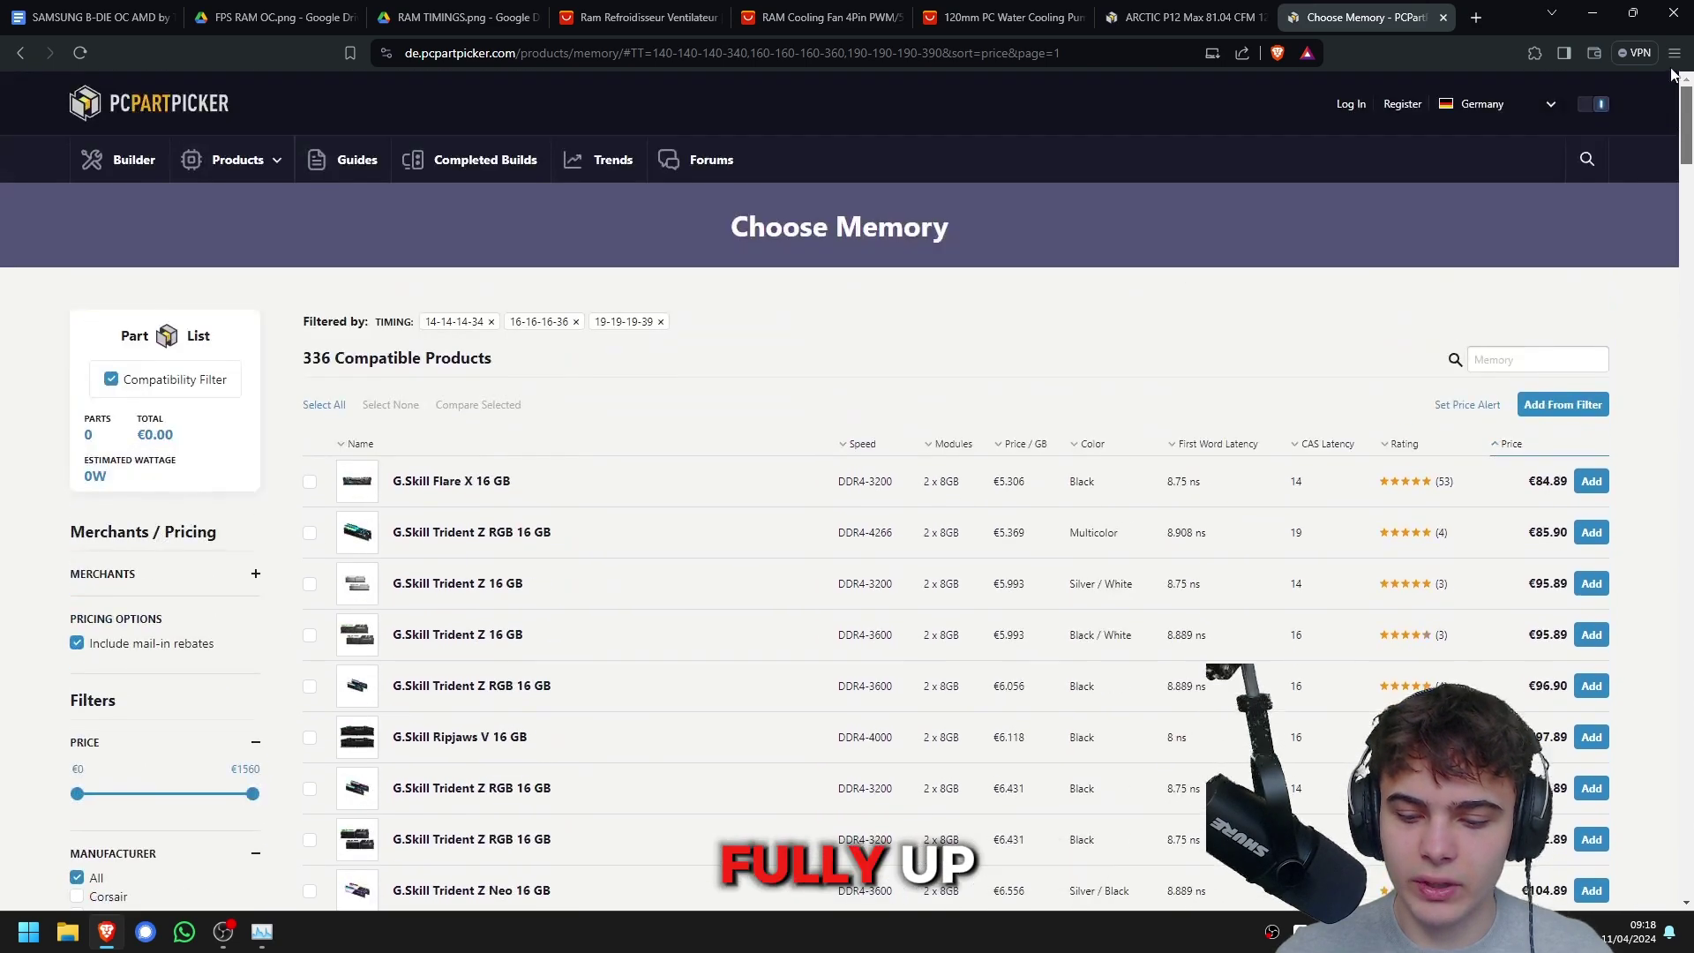
Keep Germany as pricing country and open the G.Skill Flare X 16 GB product page.
click(1471, 106)
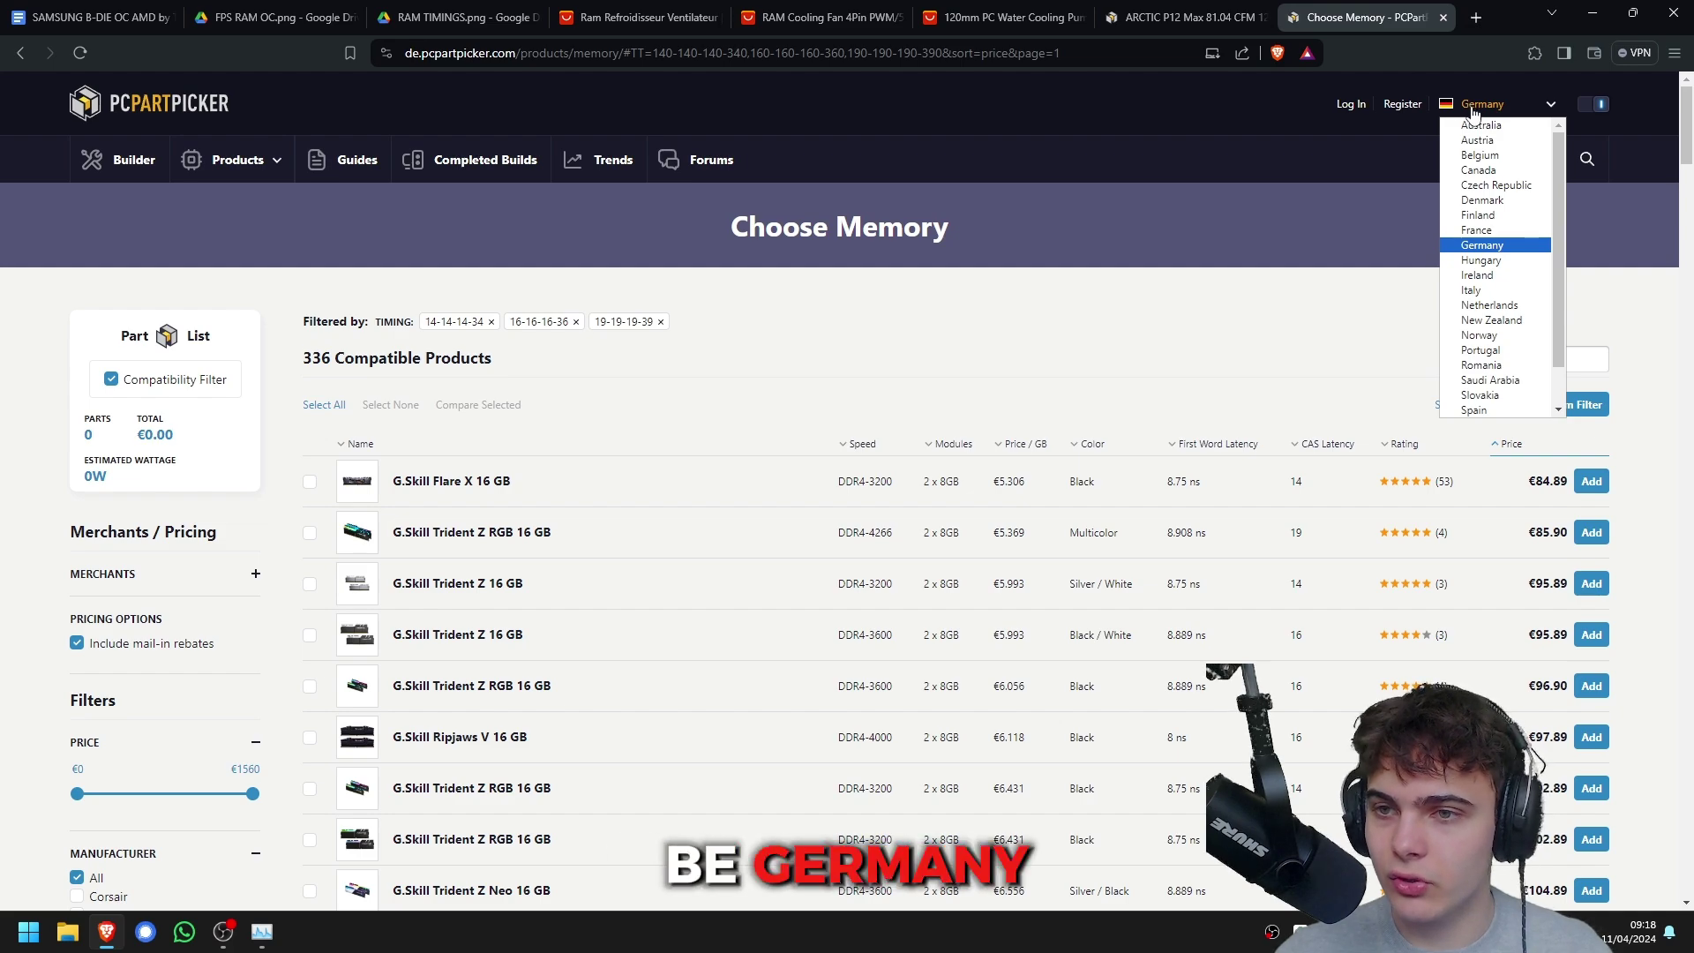
click(1471, 106)
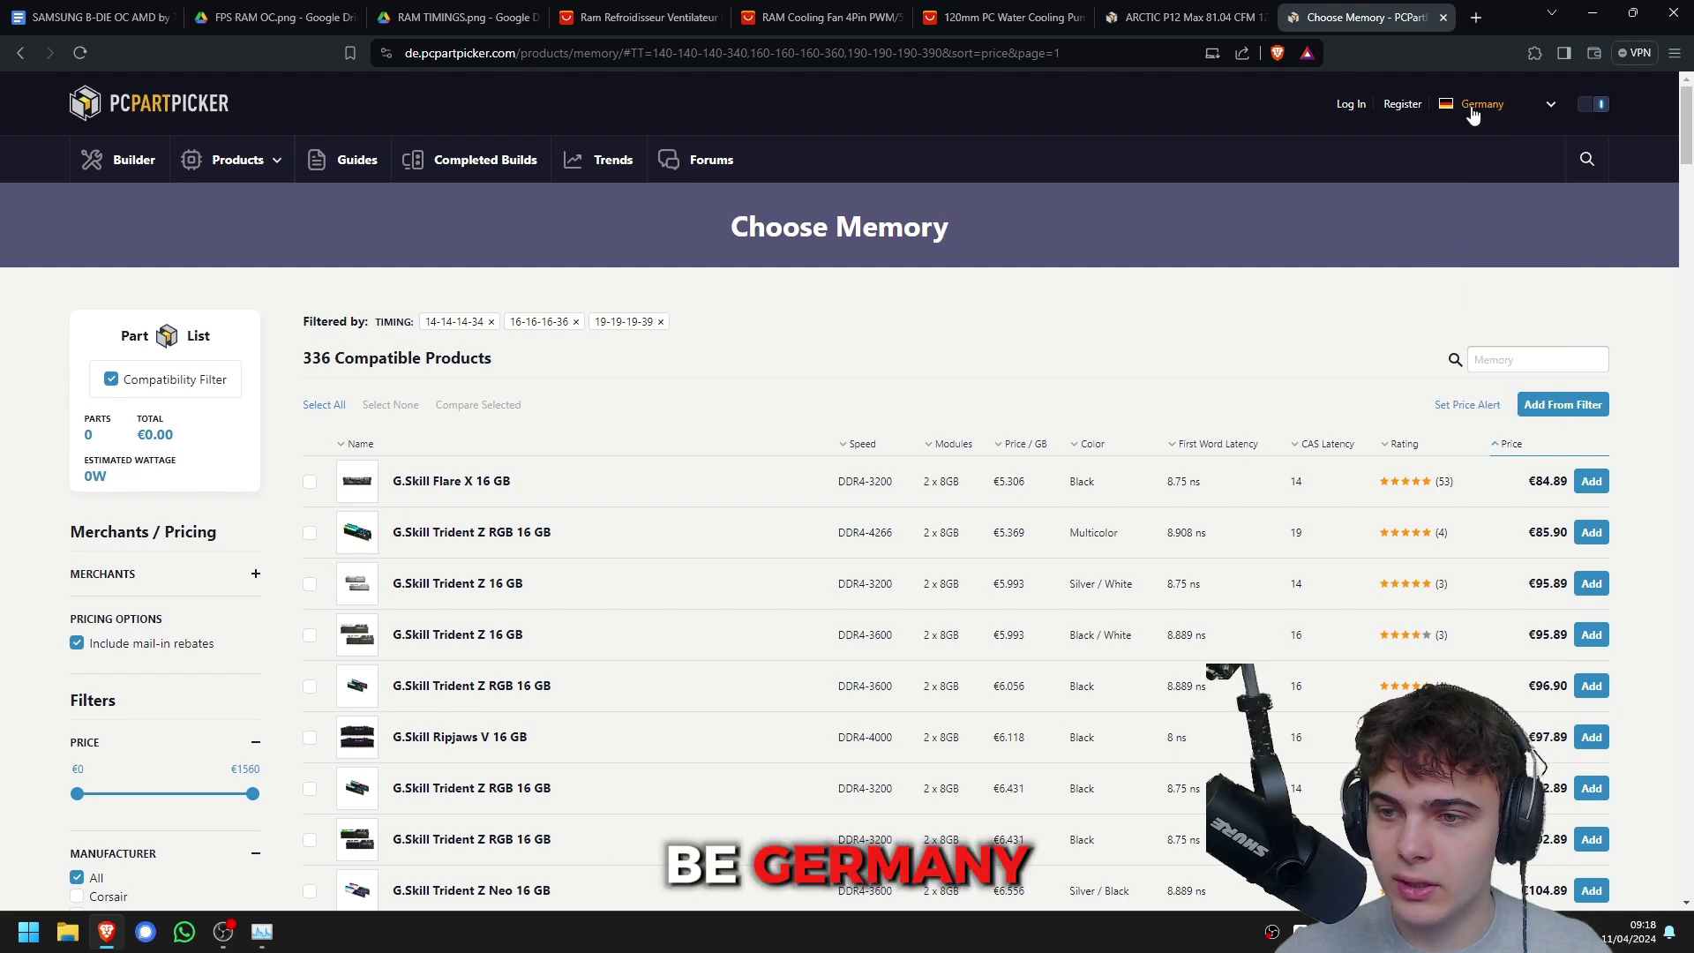
click(465, 490)
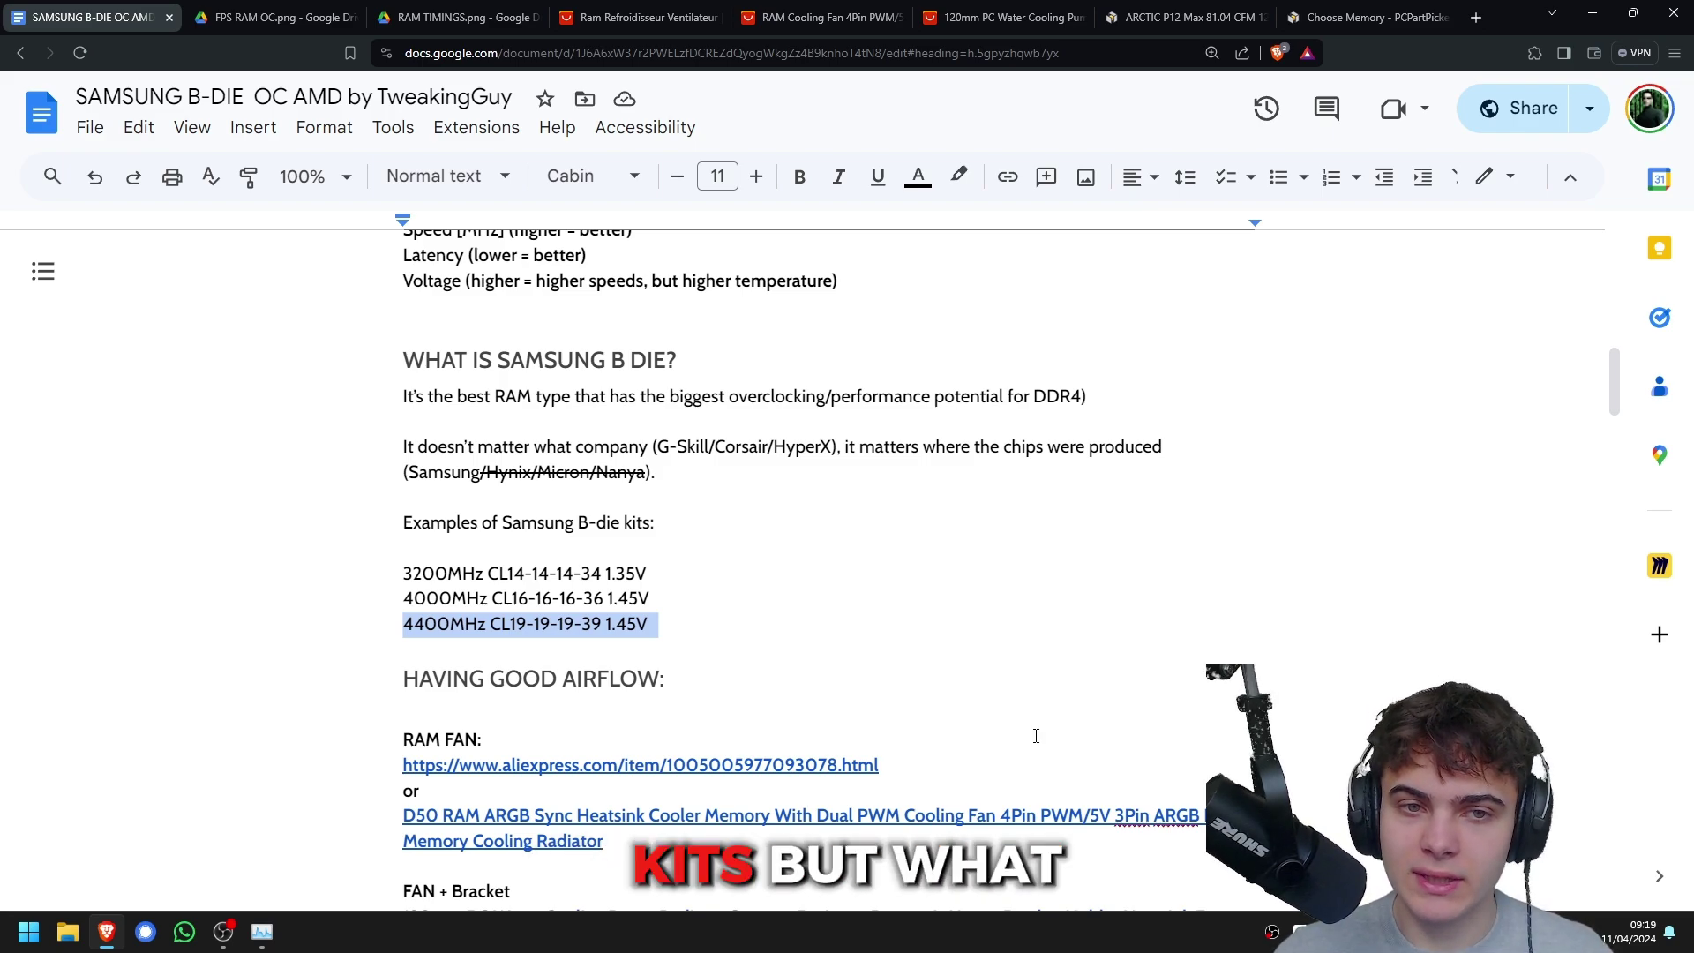
Scroll to Having Good Airflow and view the AliExpress PUSKILL RAM cooling fan page.
scroll(1024, 759, down, 4)
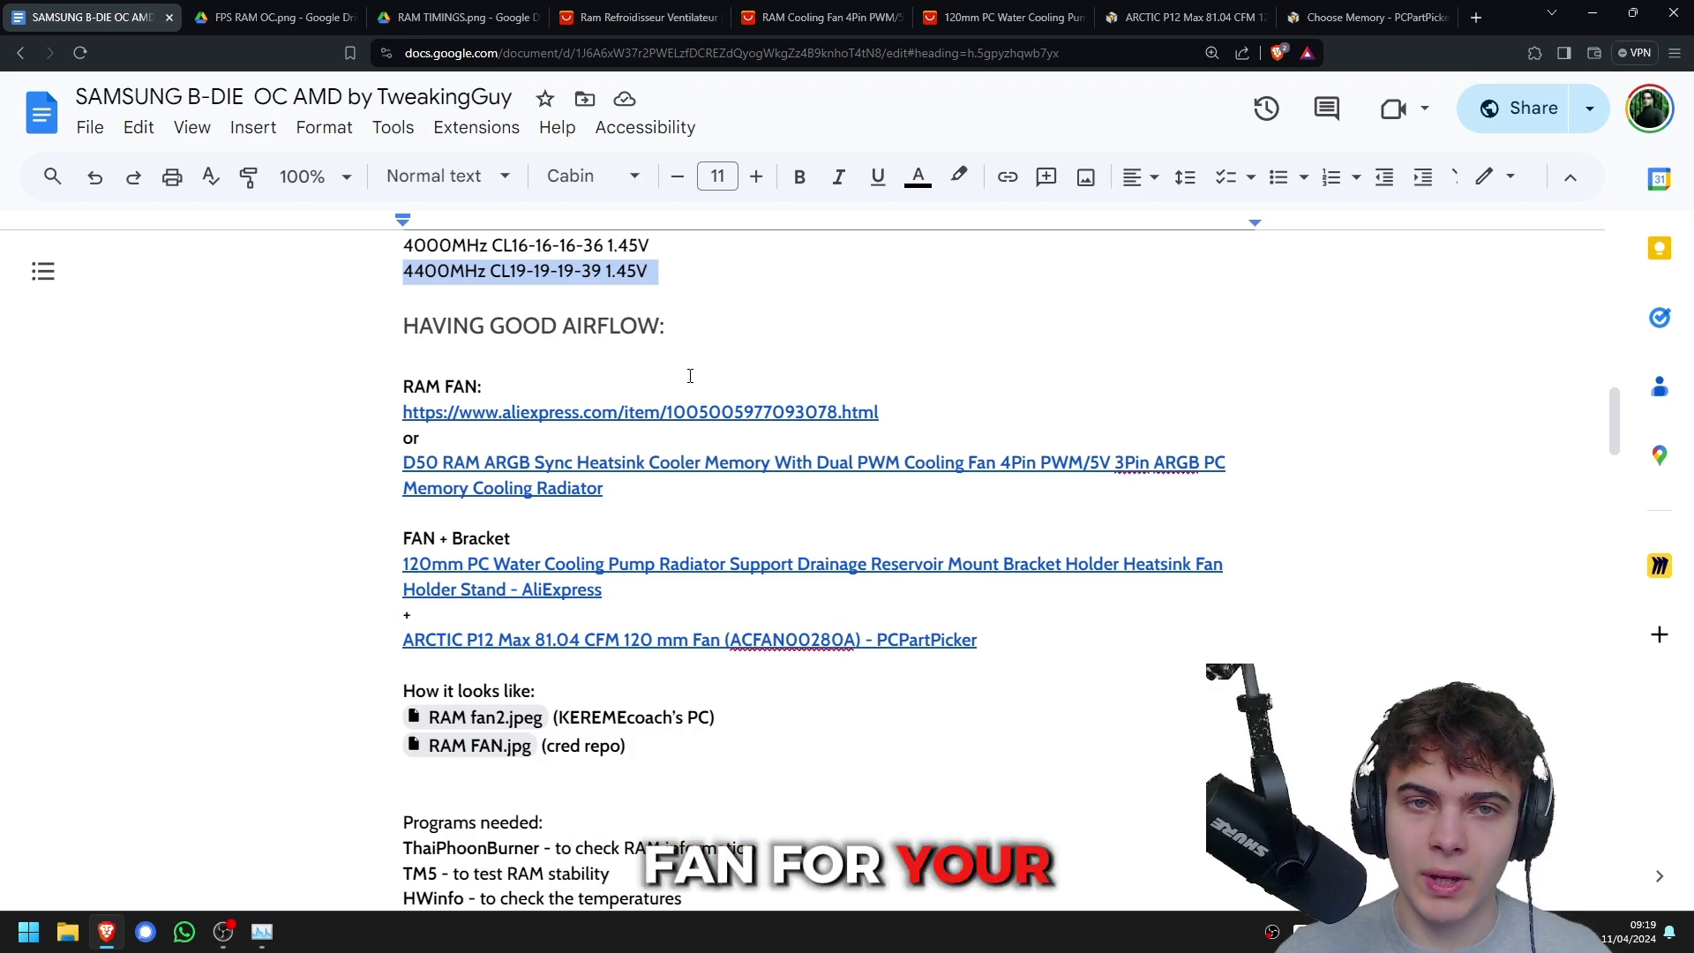
click(640, 17)
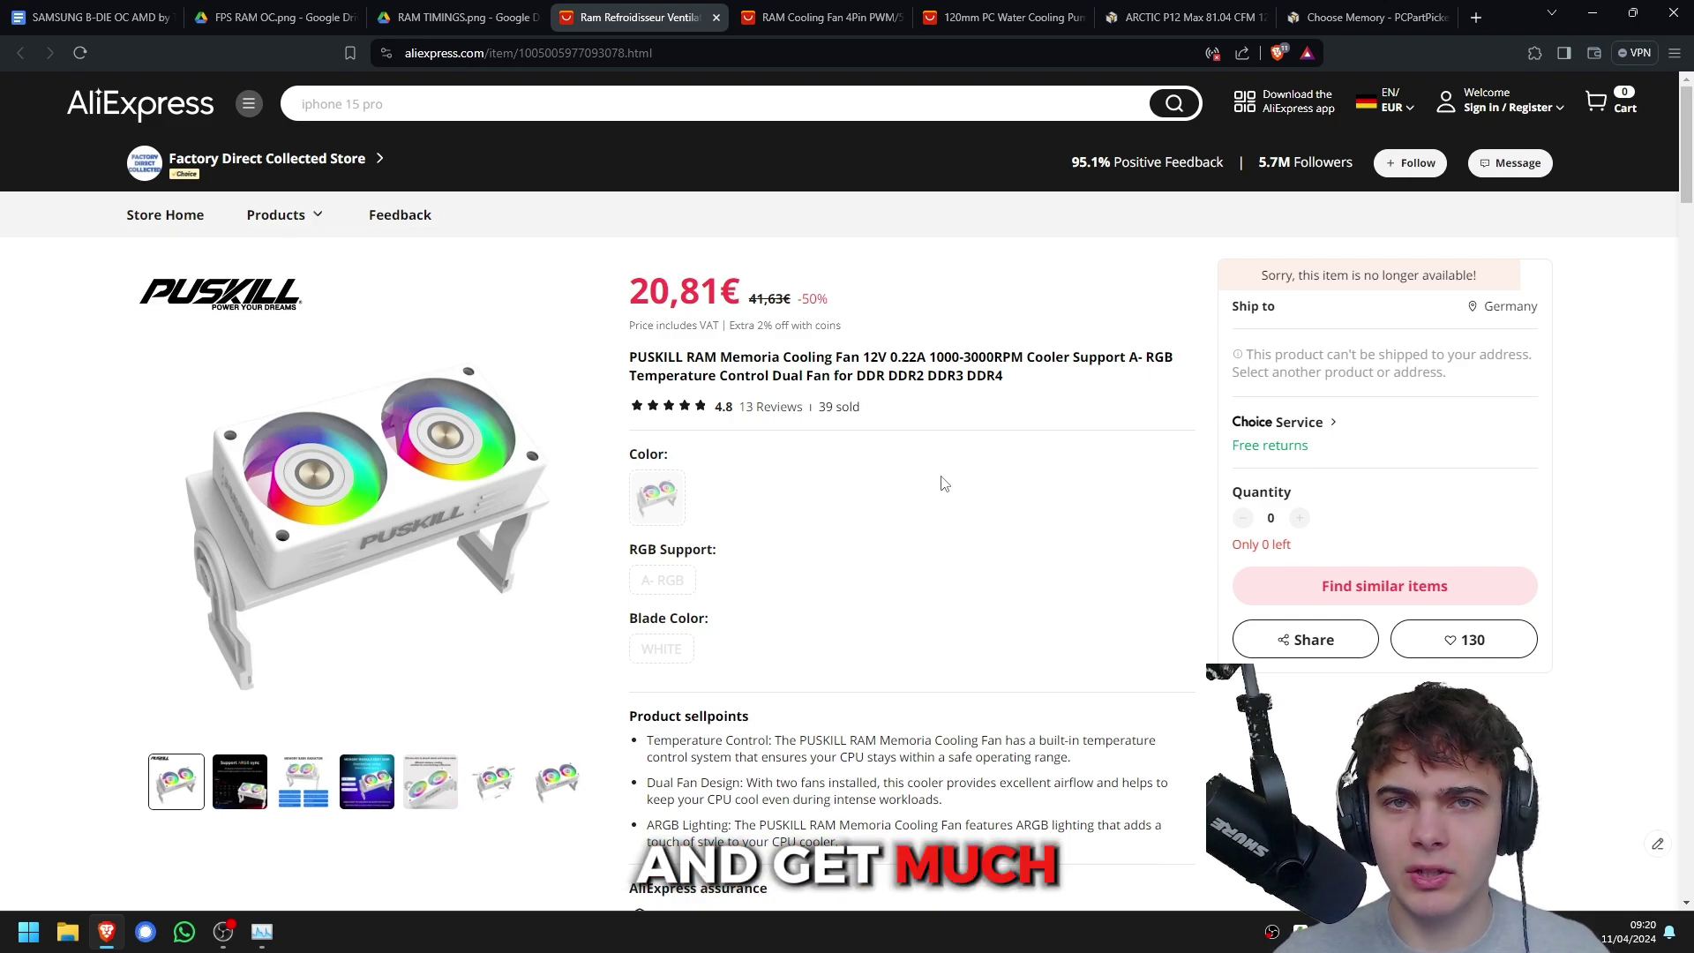
View the D50 RAM ARGB cooler listing at 16,13€, then return to the B-die guide.
key(ctrl+Tab)
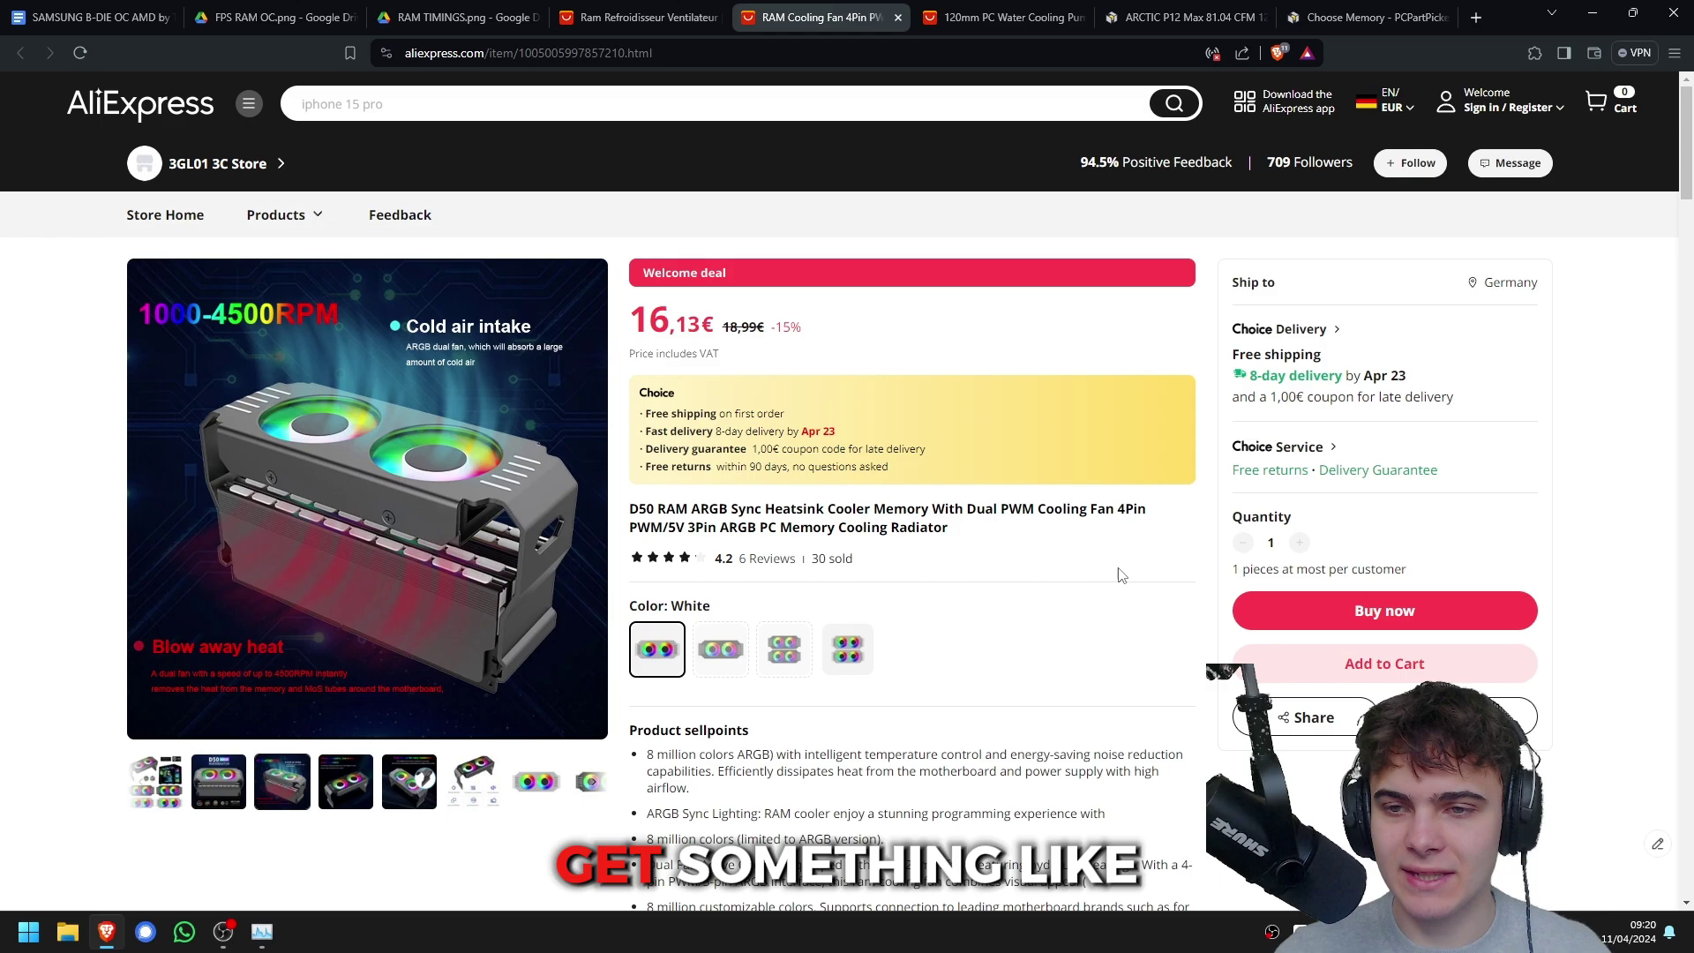
key(ctrl+1)
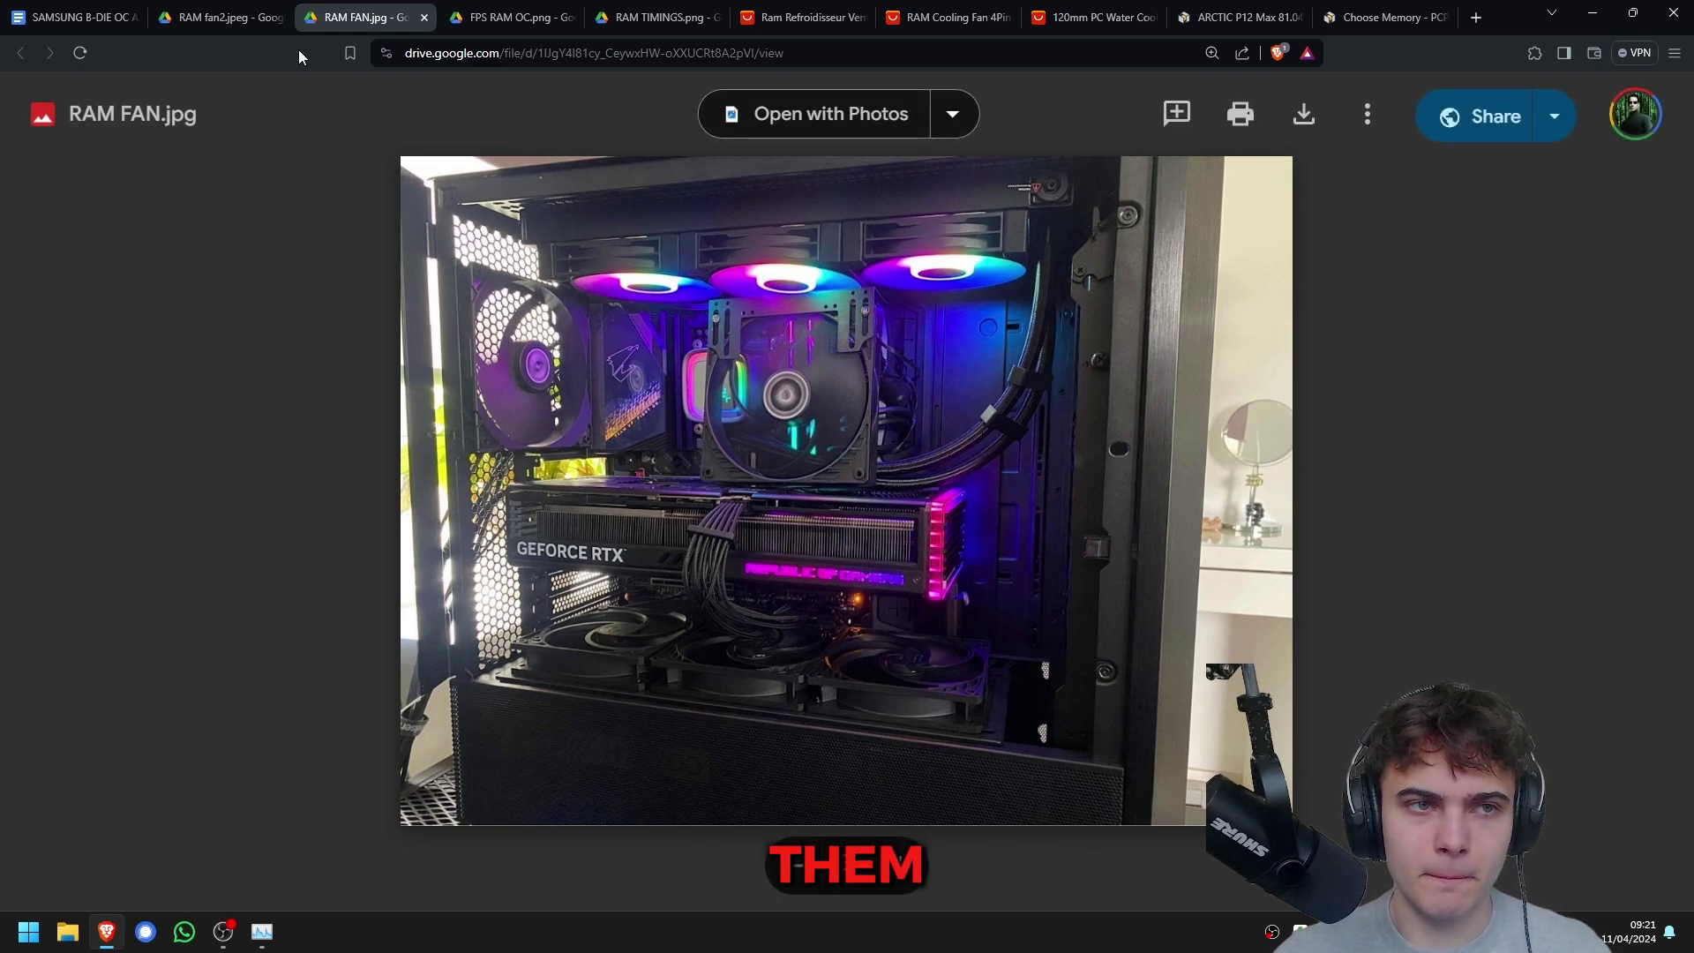
Switch to the AliExpress 120mm radiator bracket fan holder listing priced at 0,94€.
key(ctrl+8)
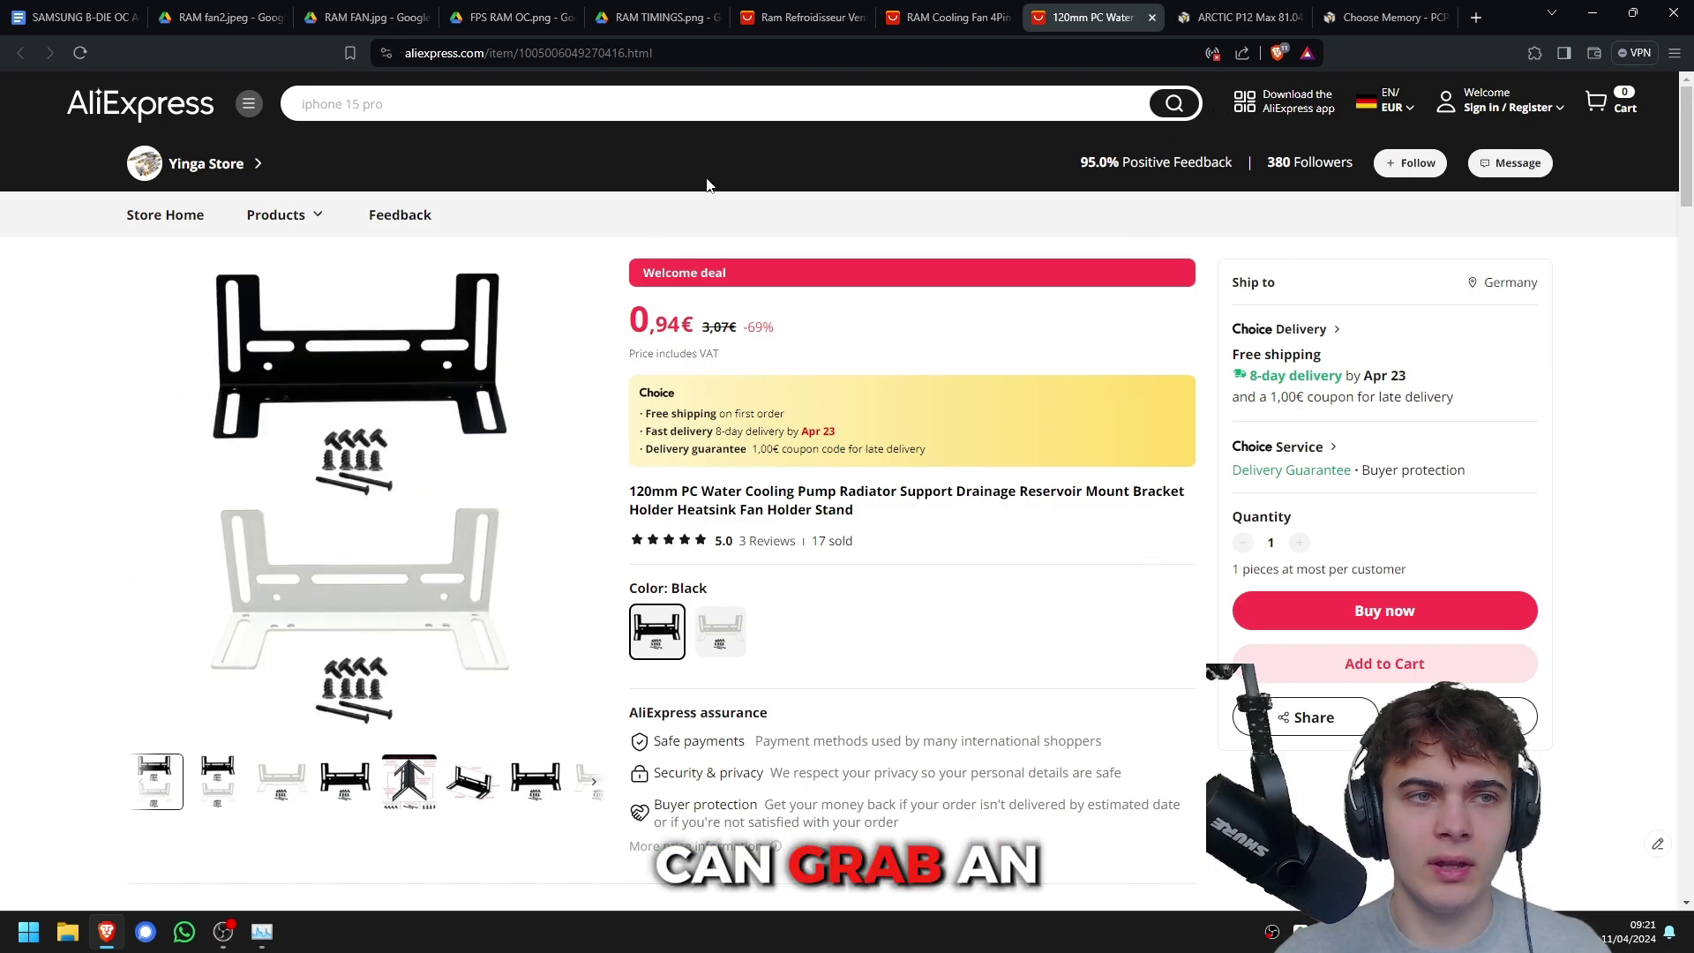
Show German euro prices for the ARCTIC P12 Max fan, then view the RAM fan2.jpeg photo.
key(ctrl+Tab)
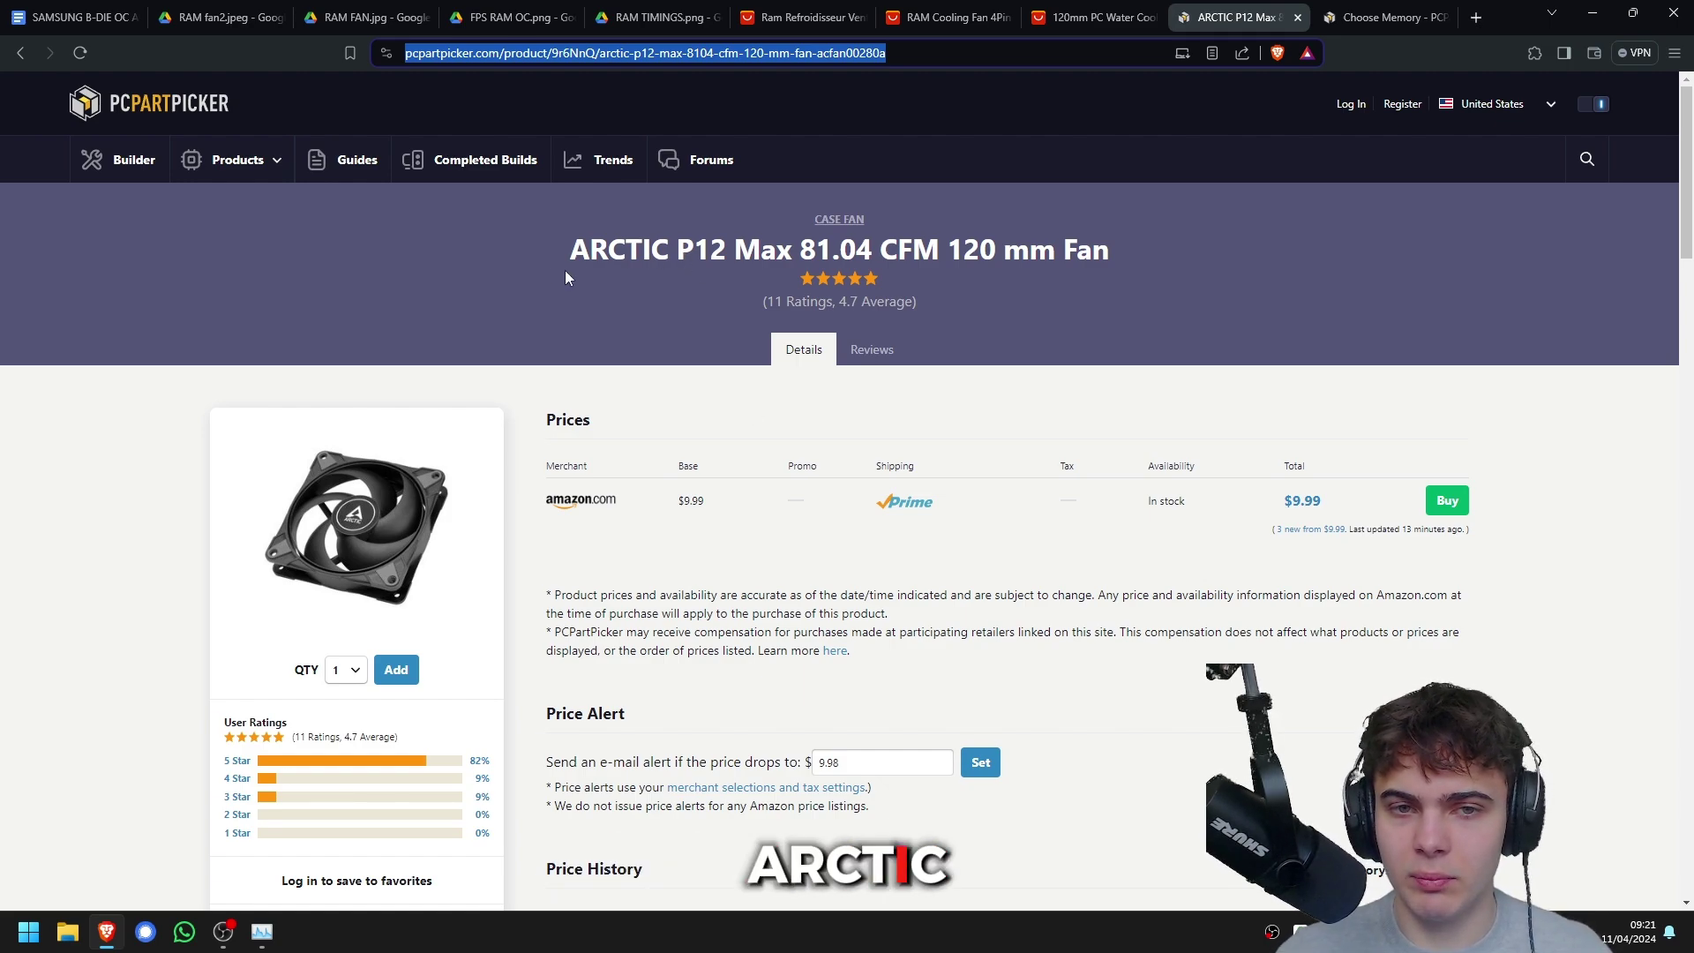
drag(566, 278, 945, 260)
click(1452, 267)
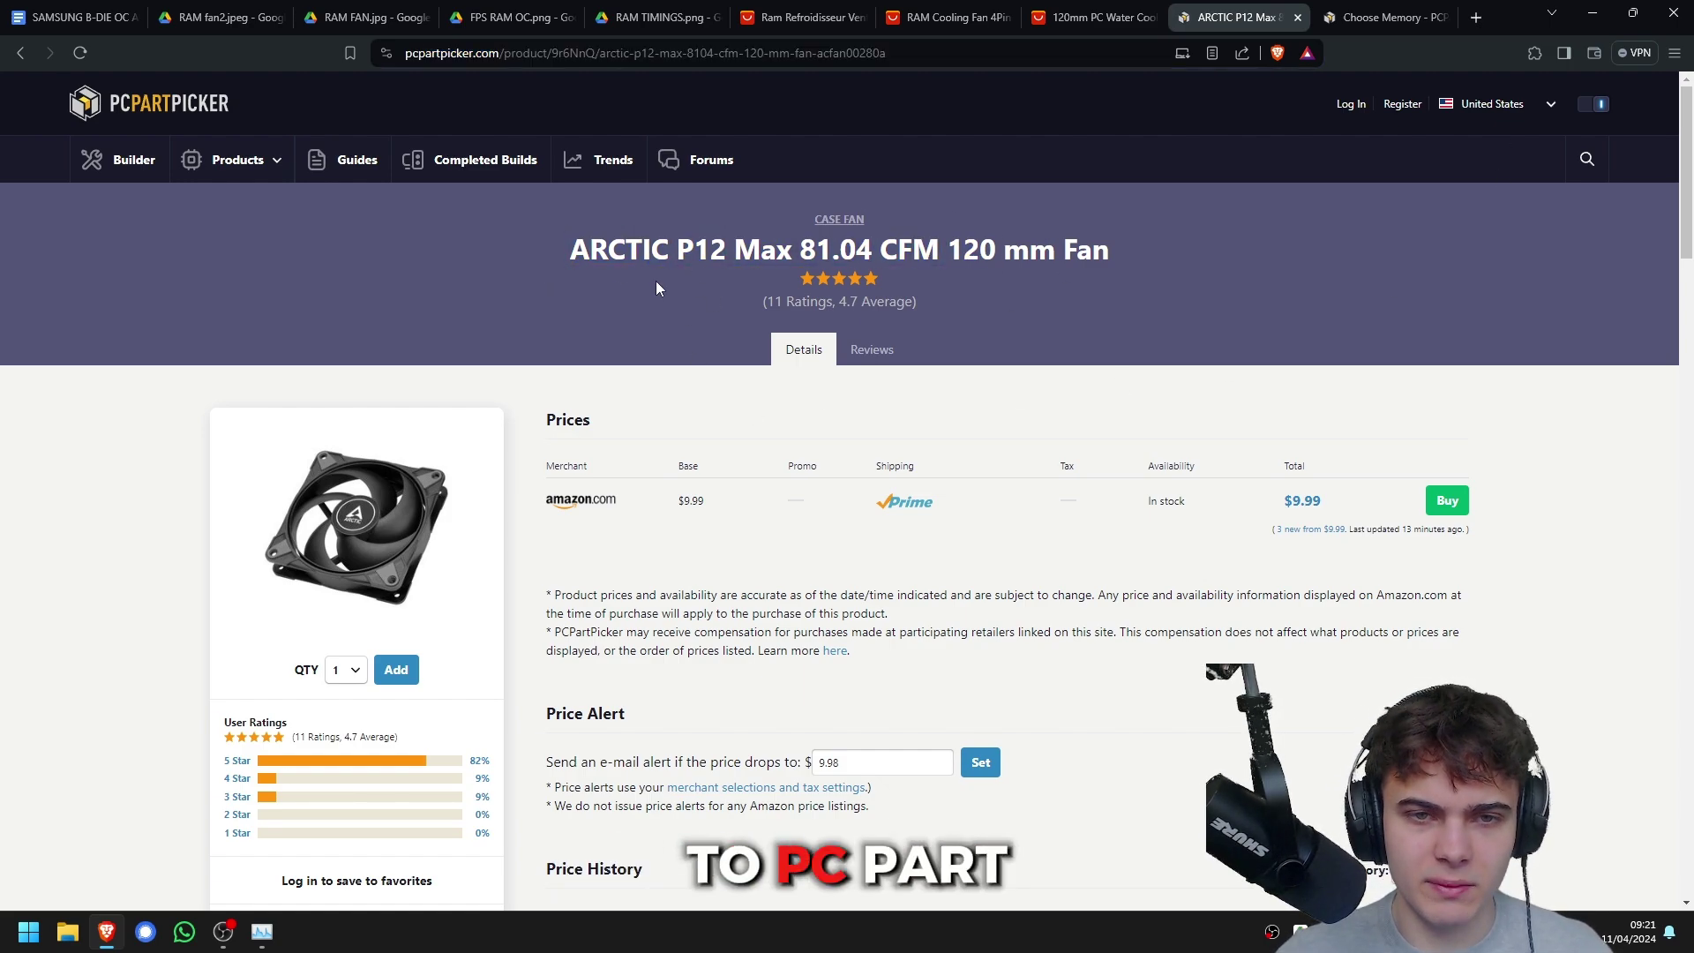
click(1496, 104)
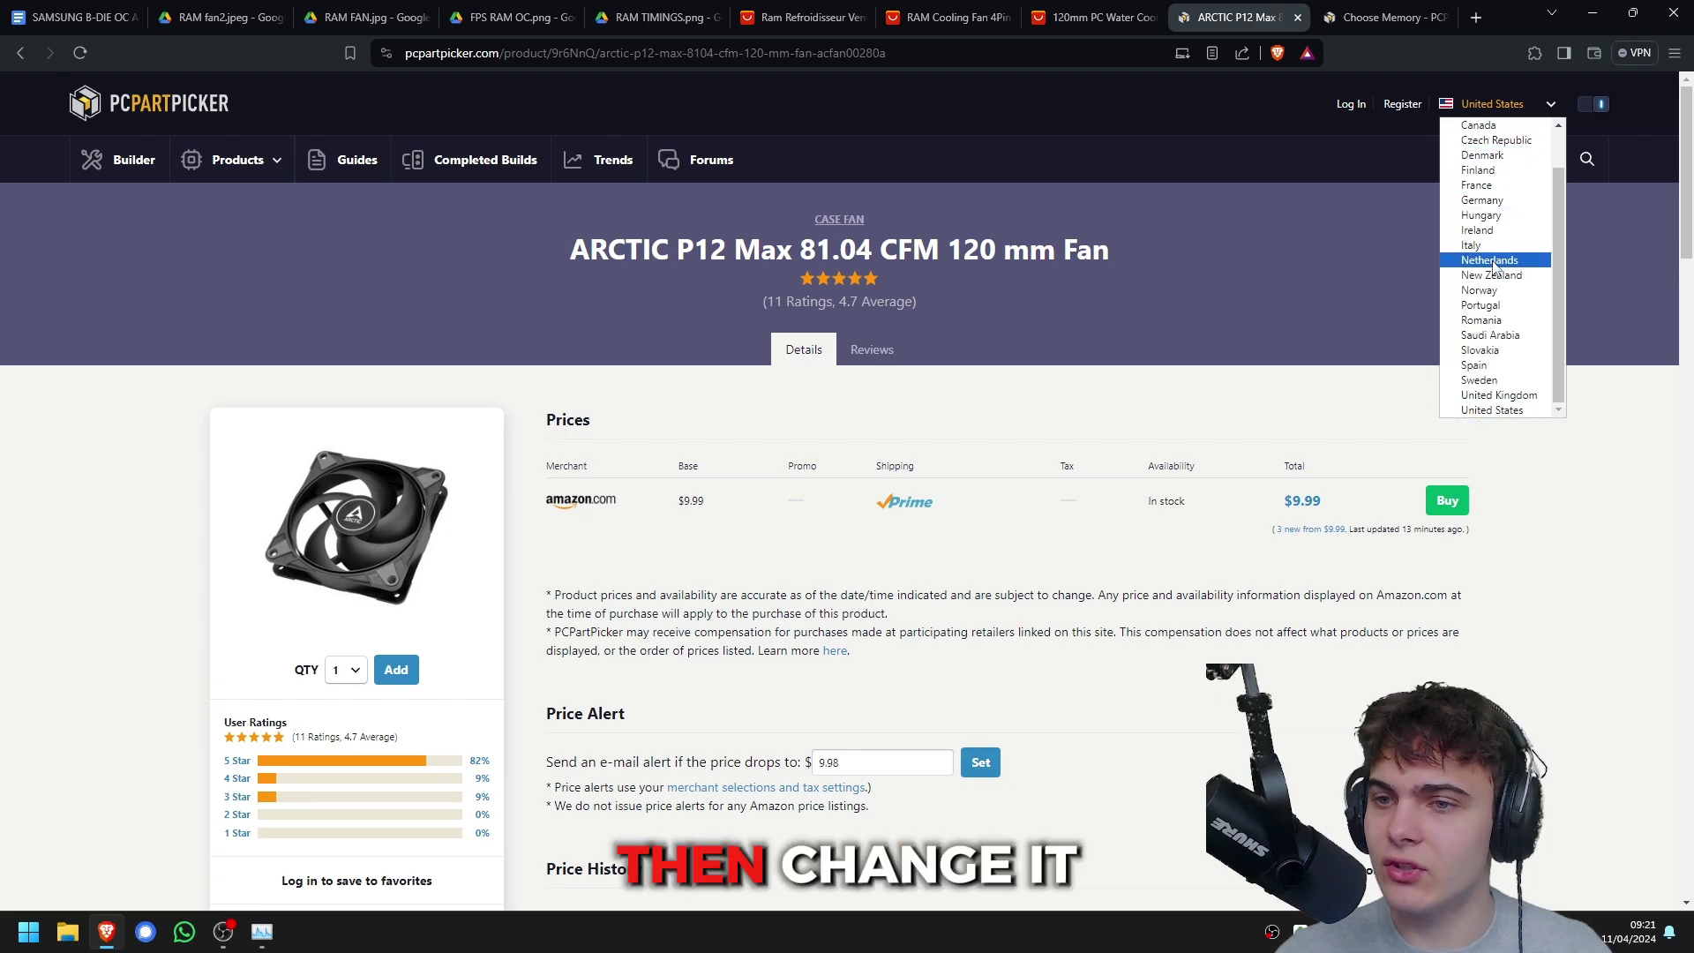
scroll(1500, 212, up, 1)
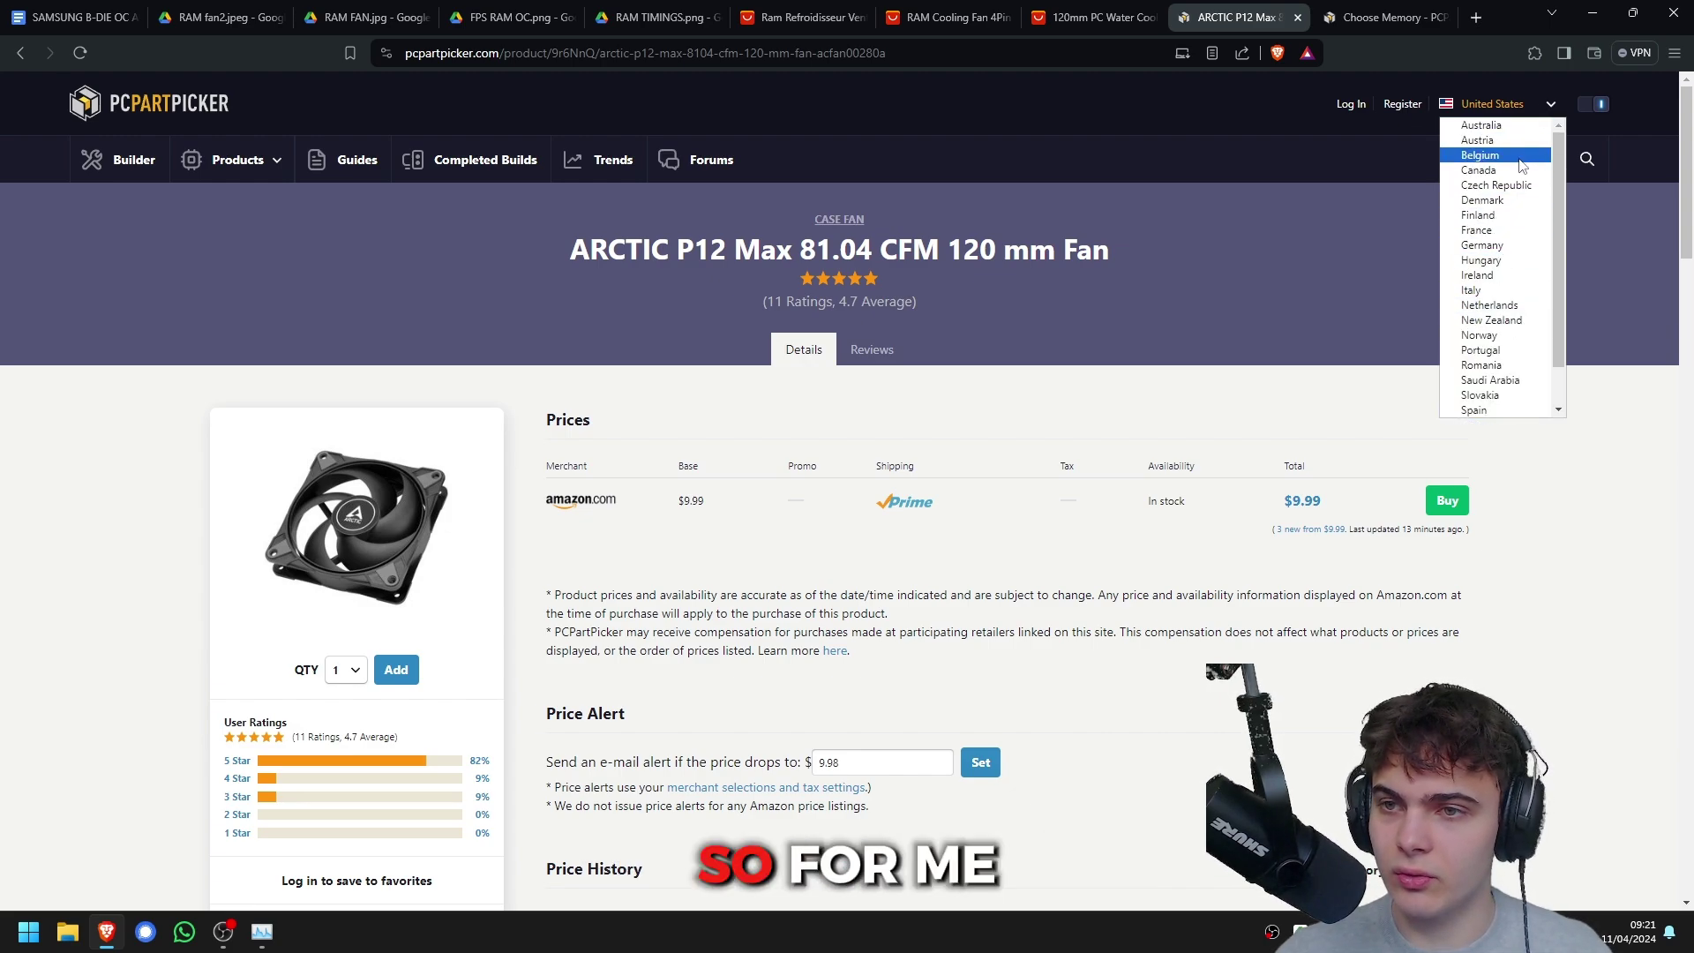
click(1485, 246)
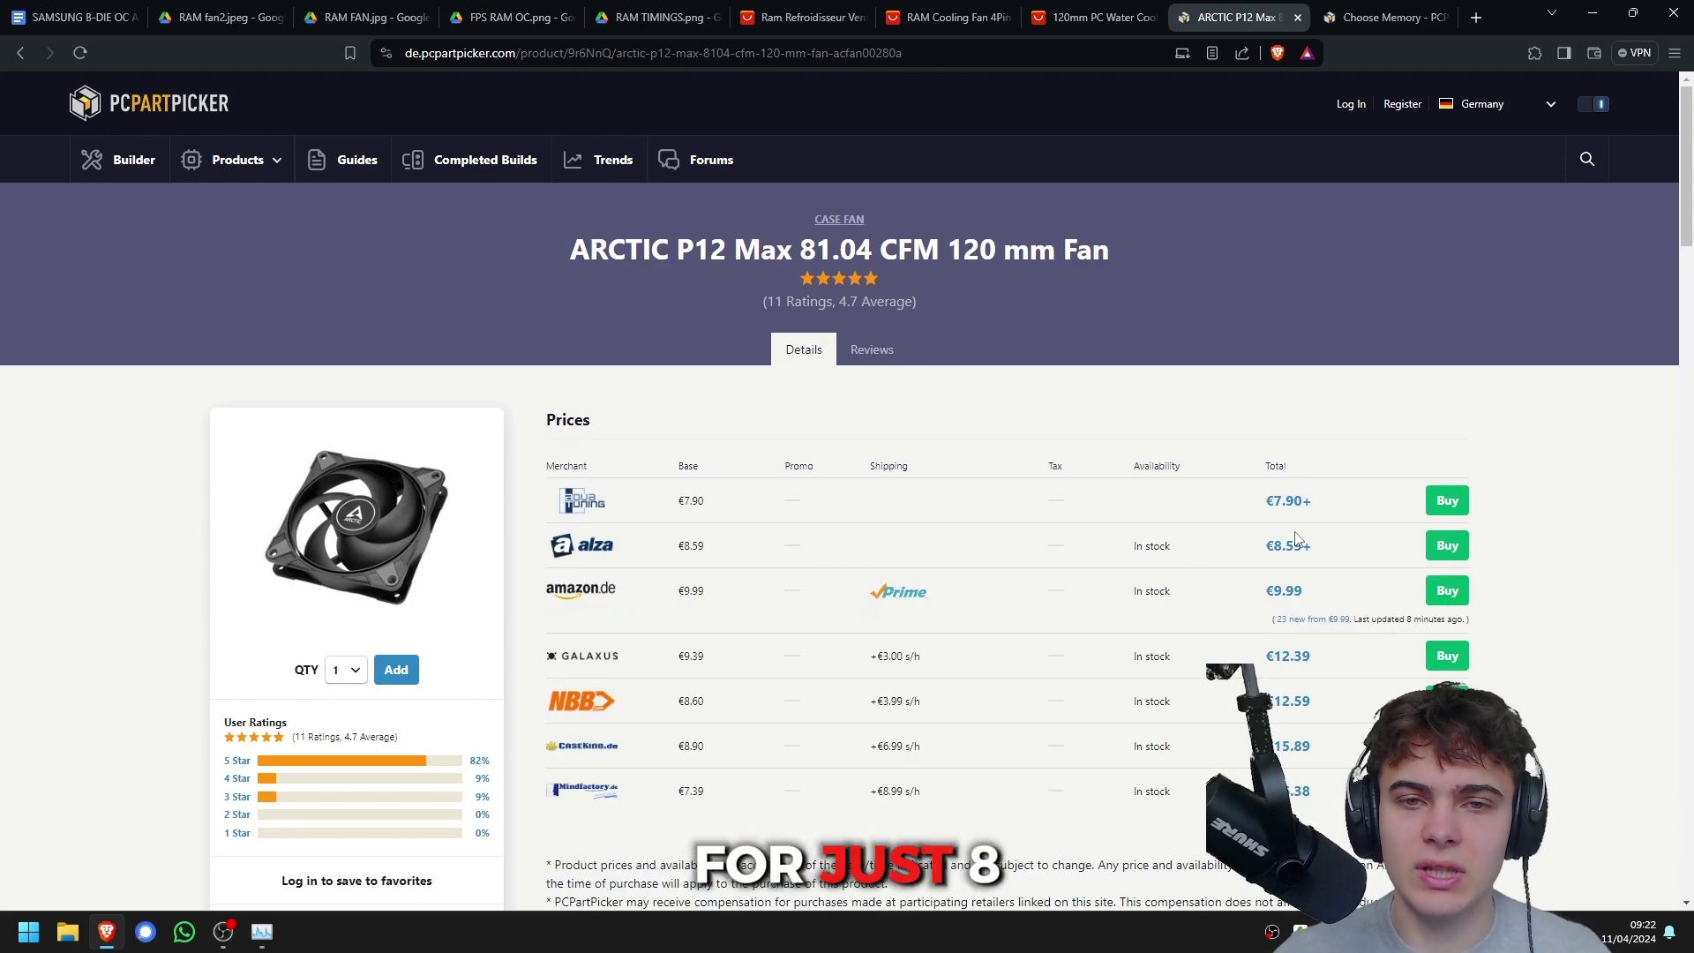
key(ctrl+2)
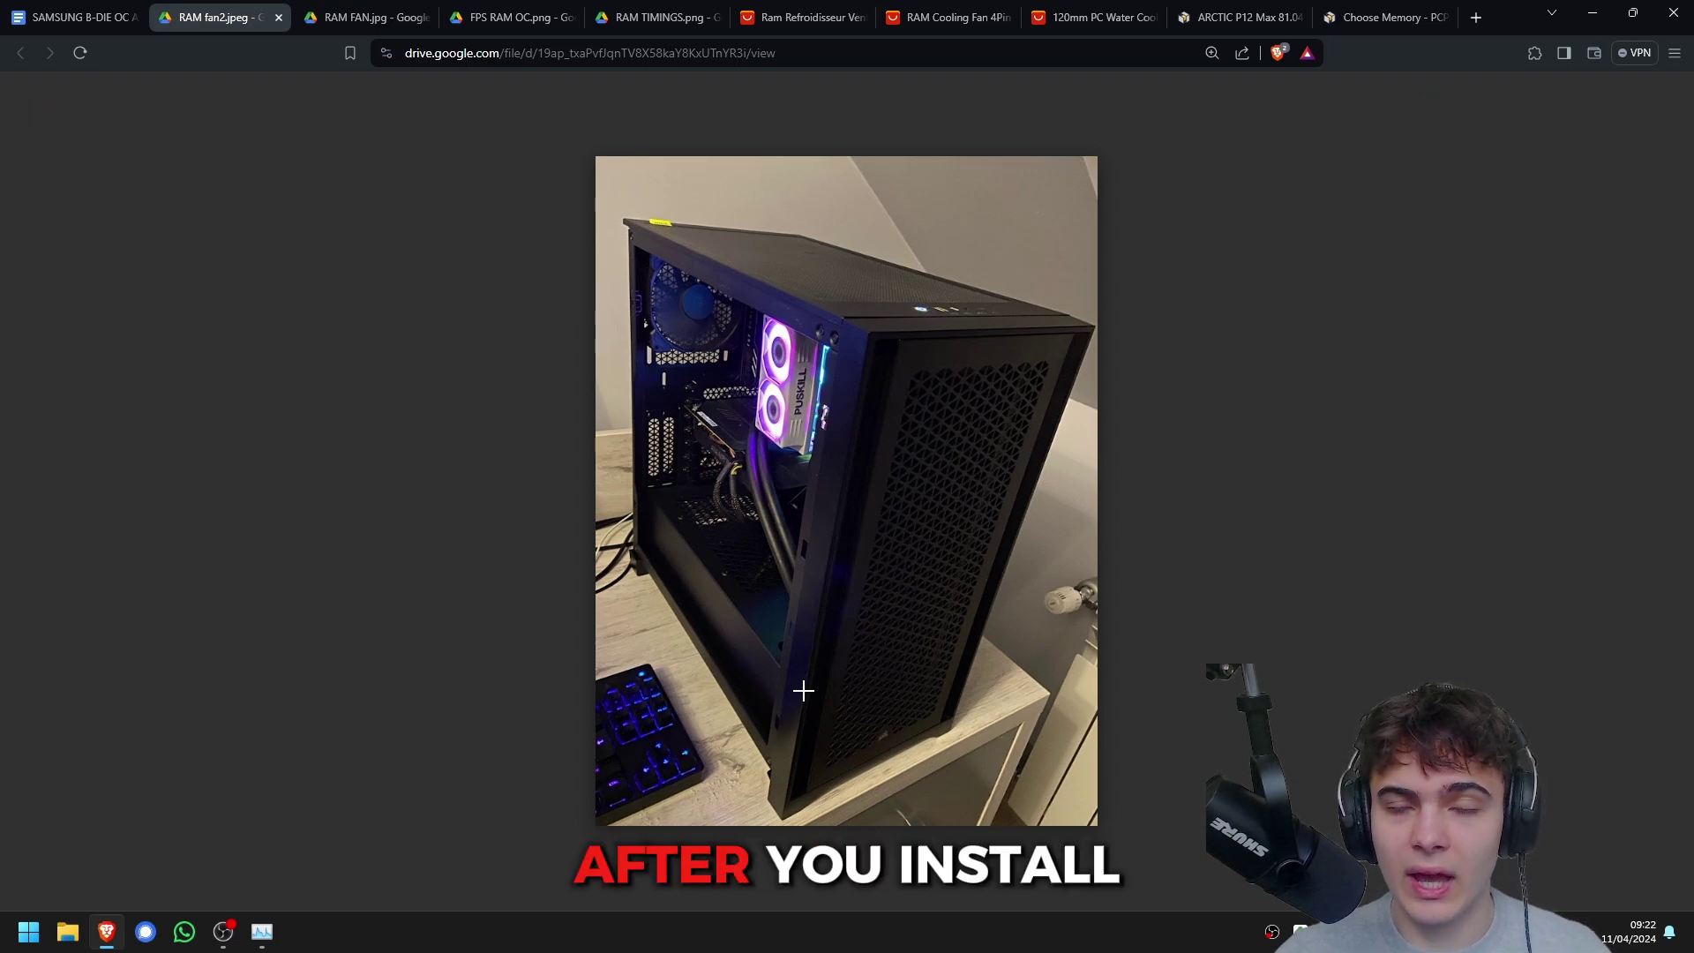
View the RAM FAN.jpg photo, then return to the SAMSUNG B-DIE OC AMD guide.
key(ctrl+Tab)
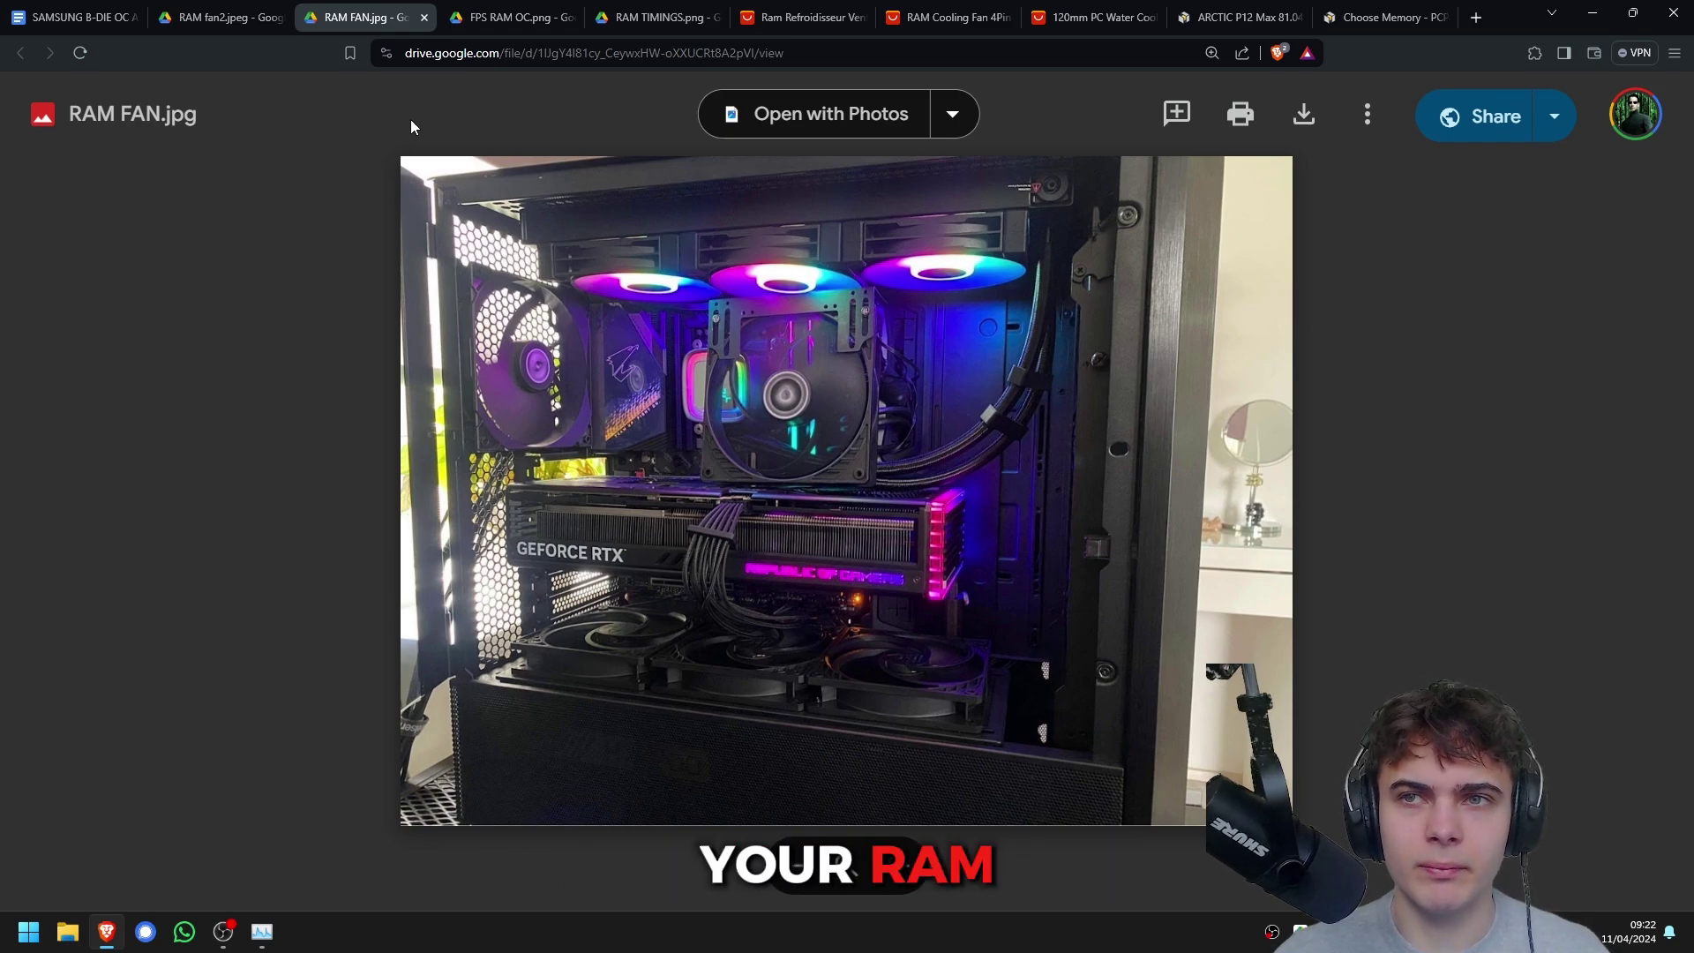
key(ctrl+1)
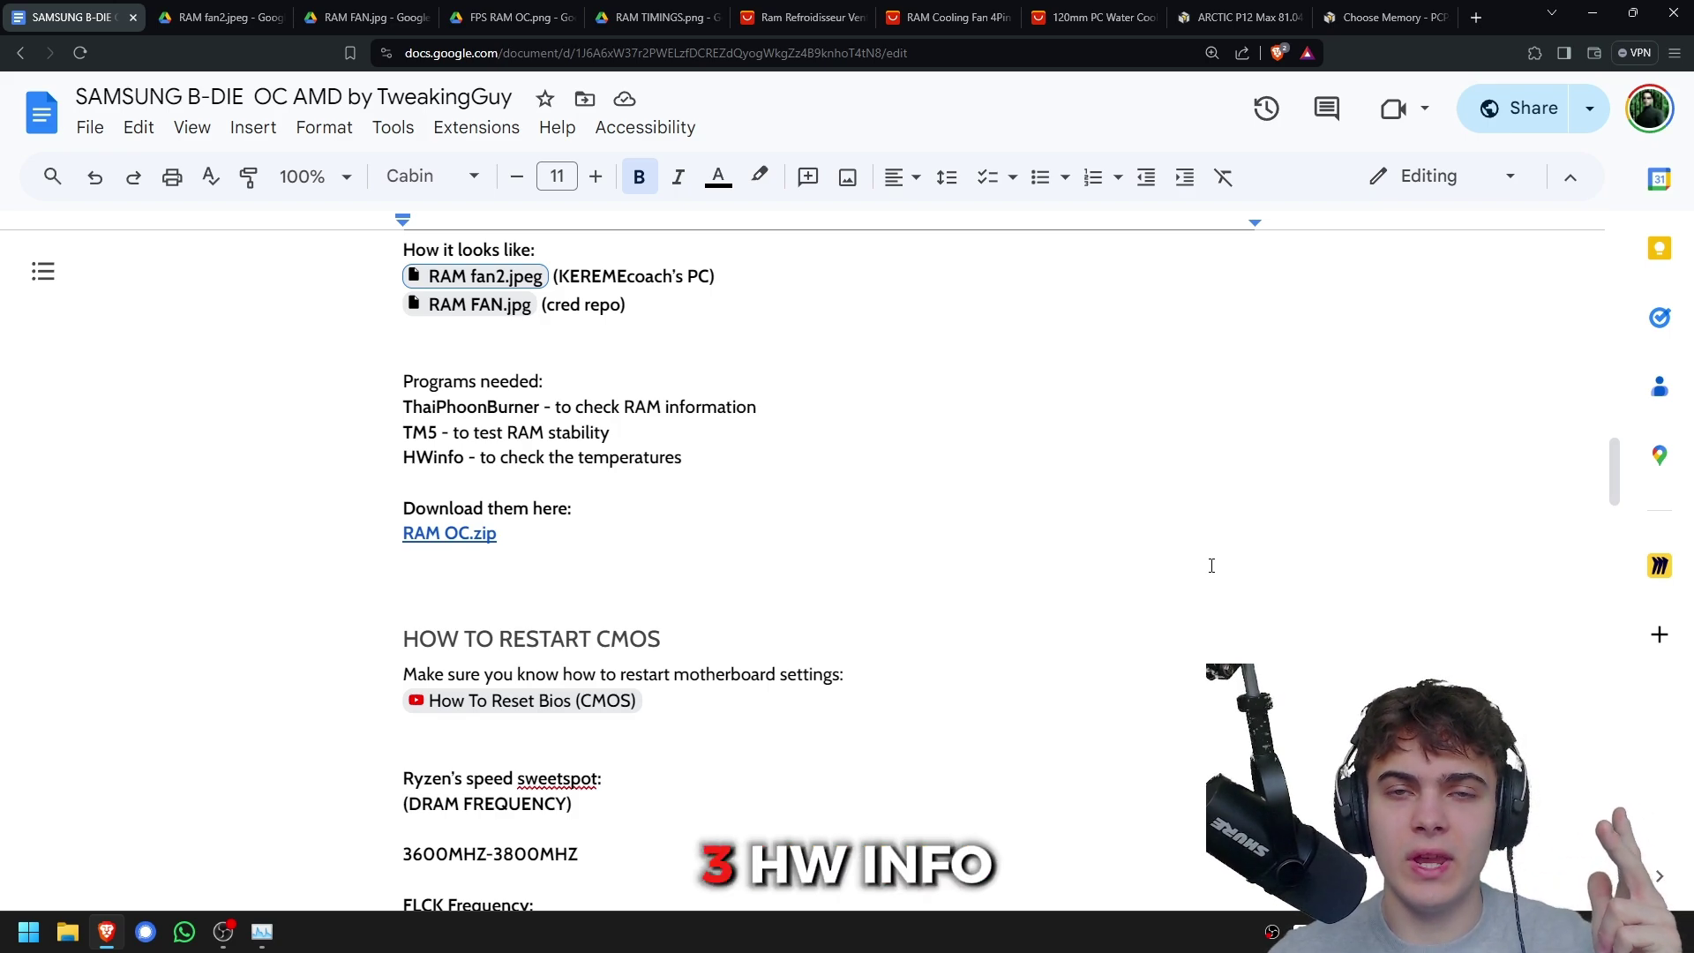
click(625, 518)
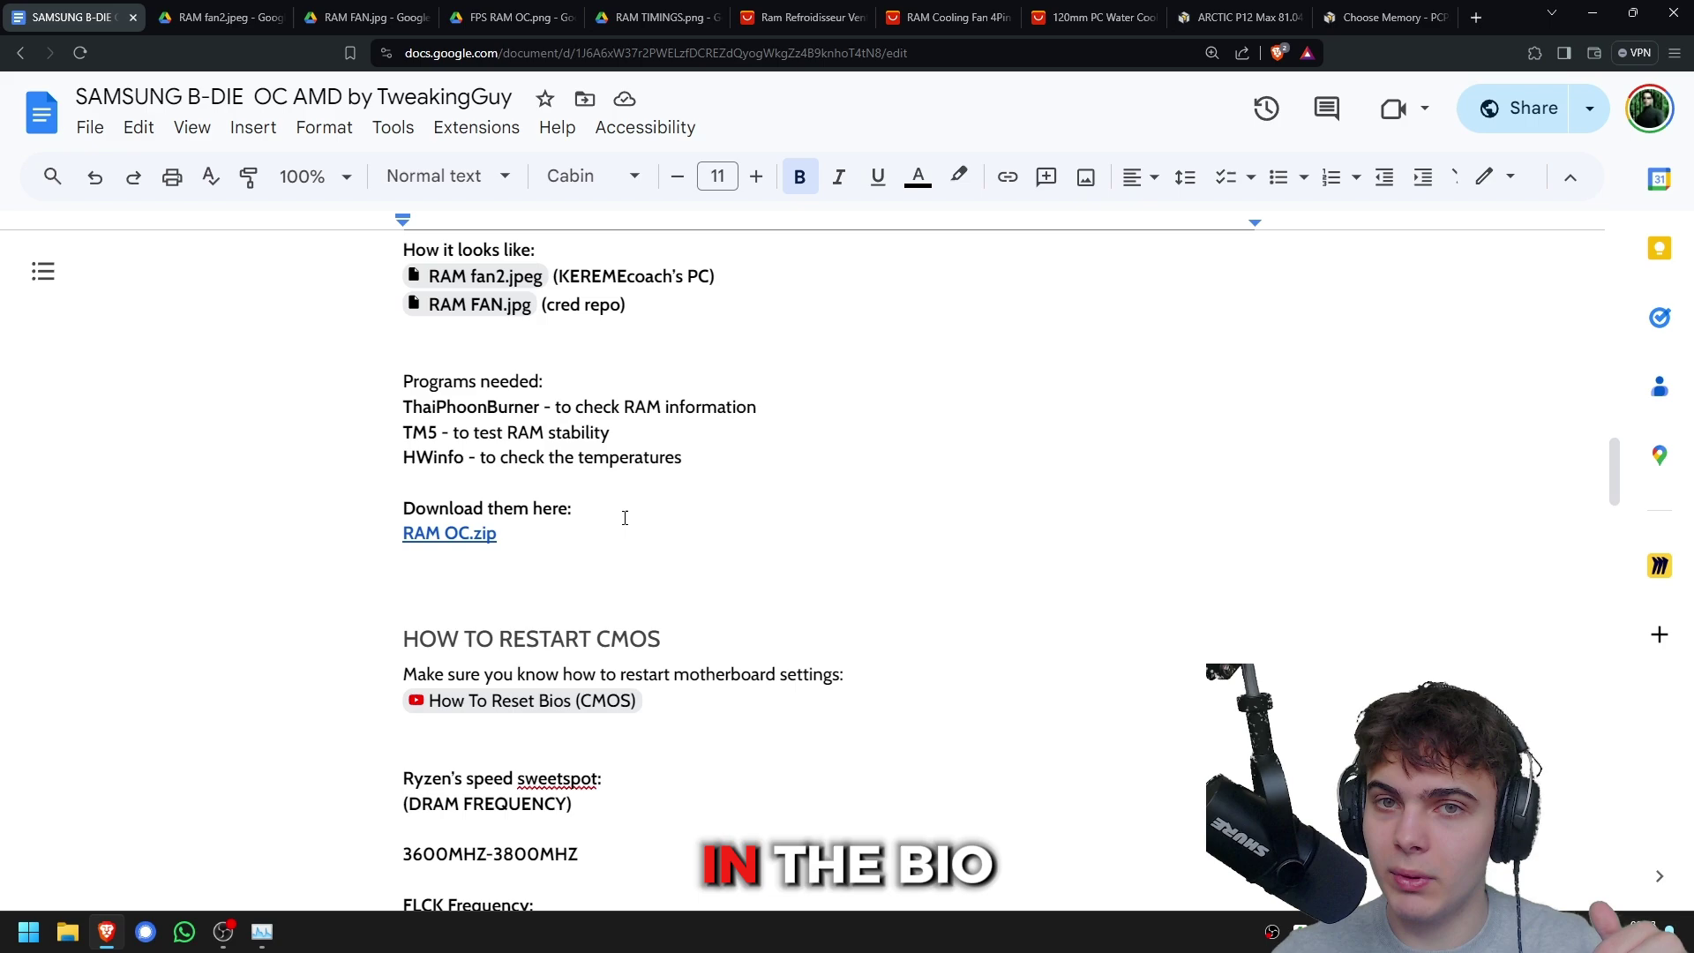
scroll(625, 518, down, 3)
key(Down)
key(Down)
key(Down)
key(Down)
key(Down)
key(Down)
key(Down)
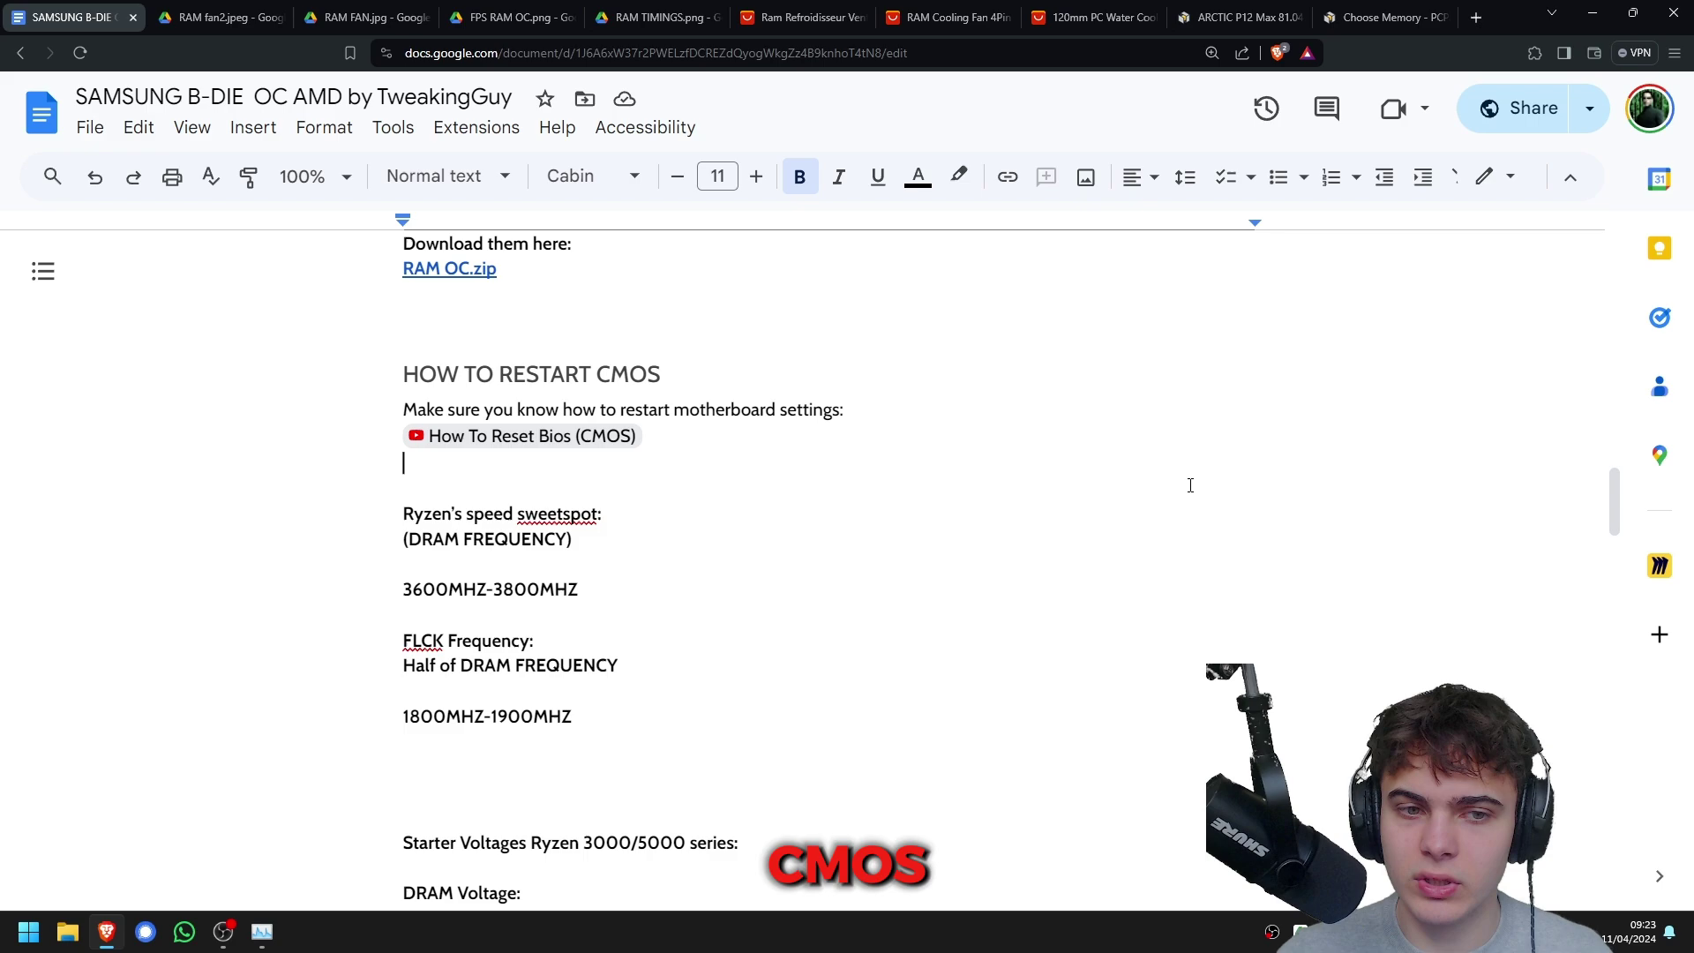
click(580, 443)
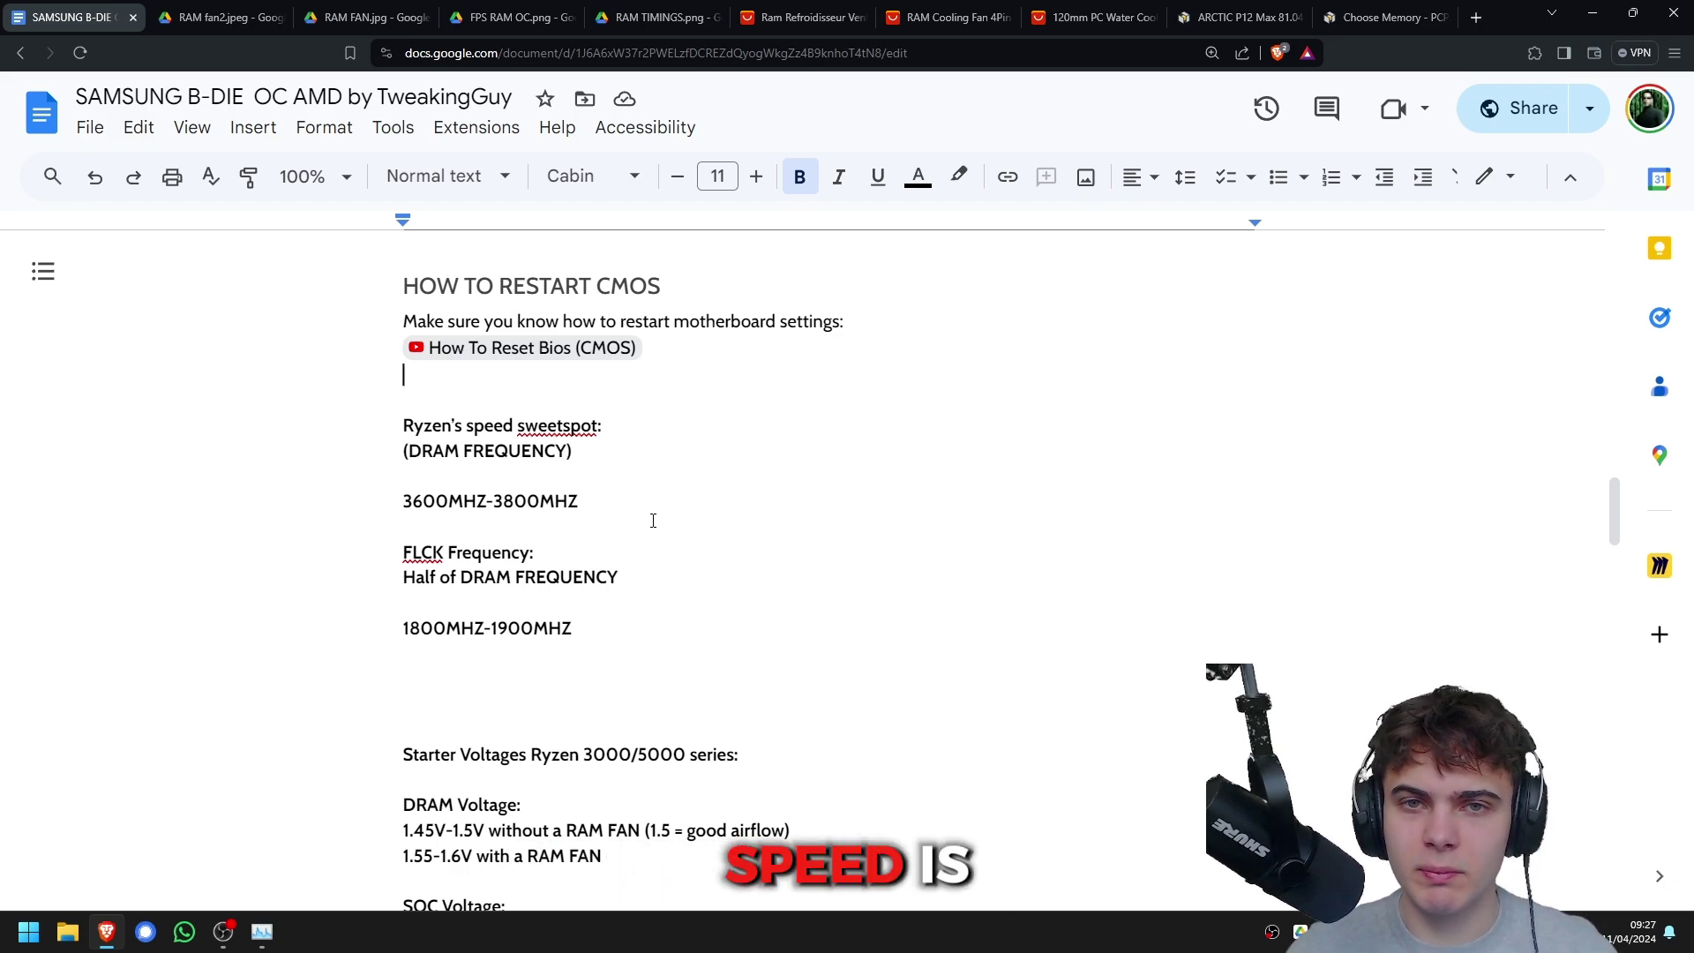
drag(617, 498, 412, 503)
click(639, 491)
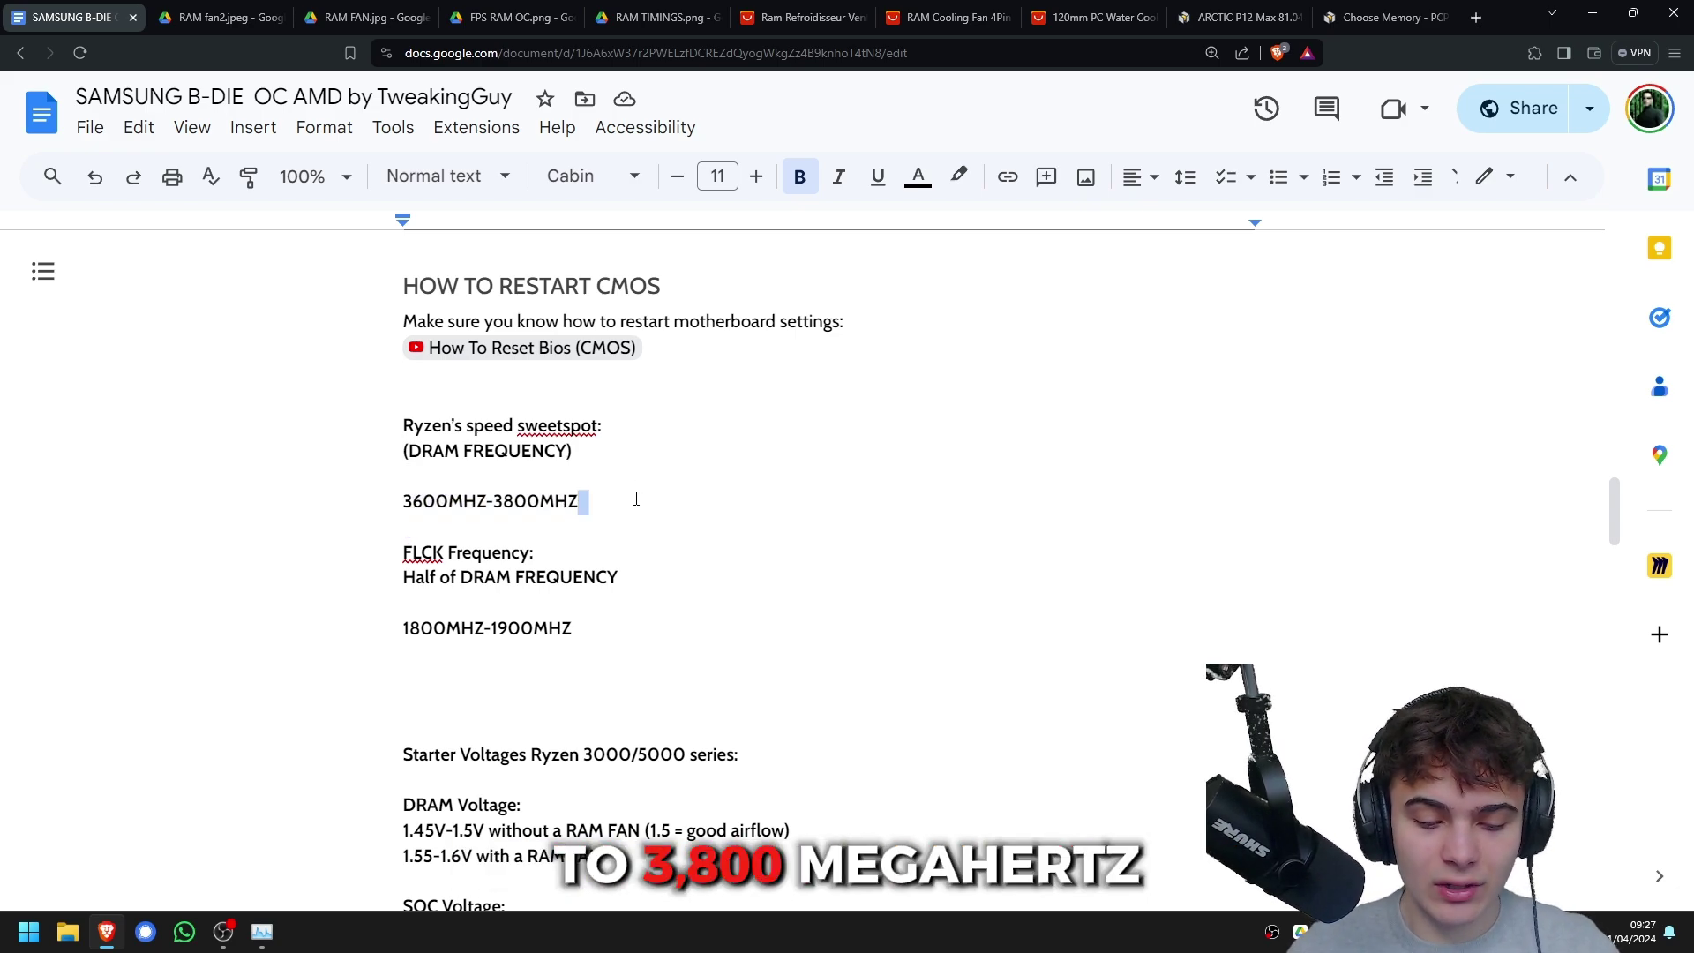
click(679, 596)
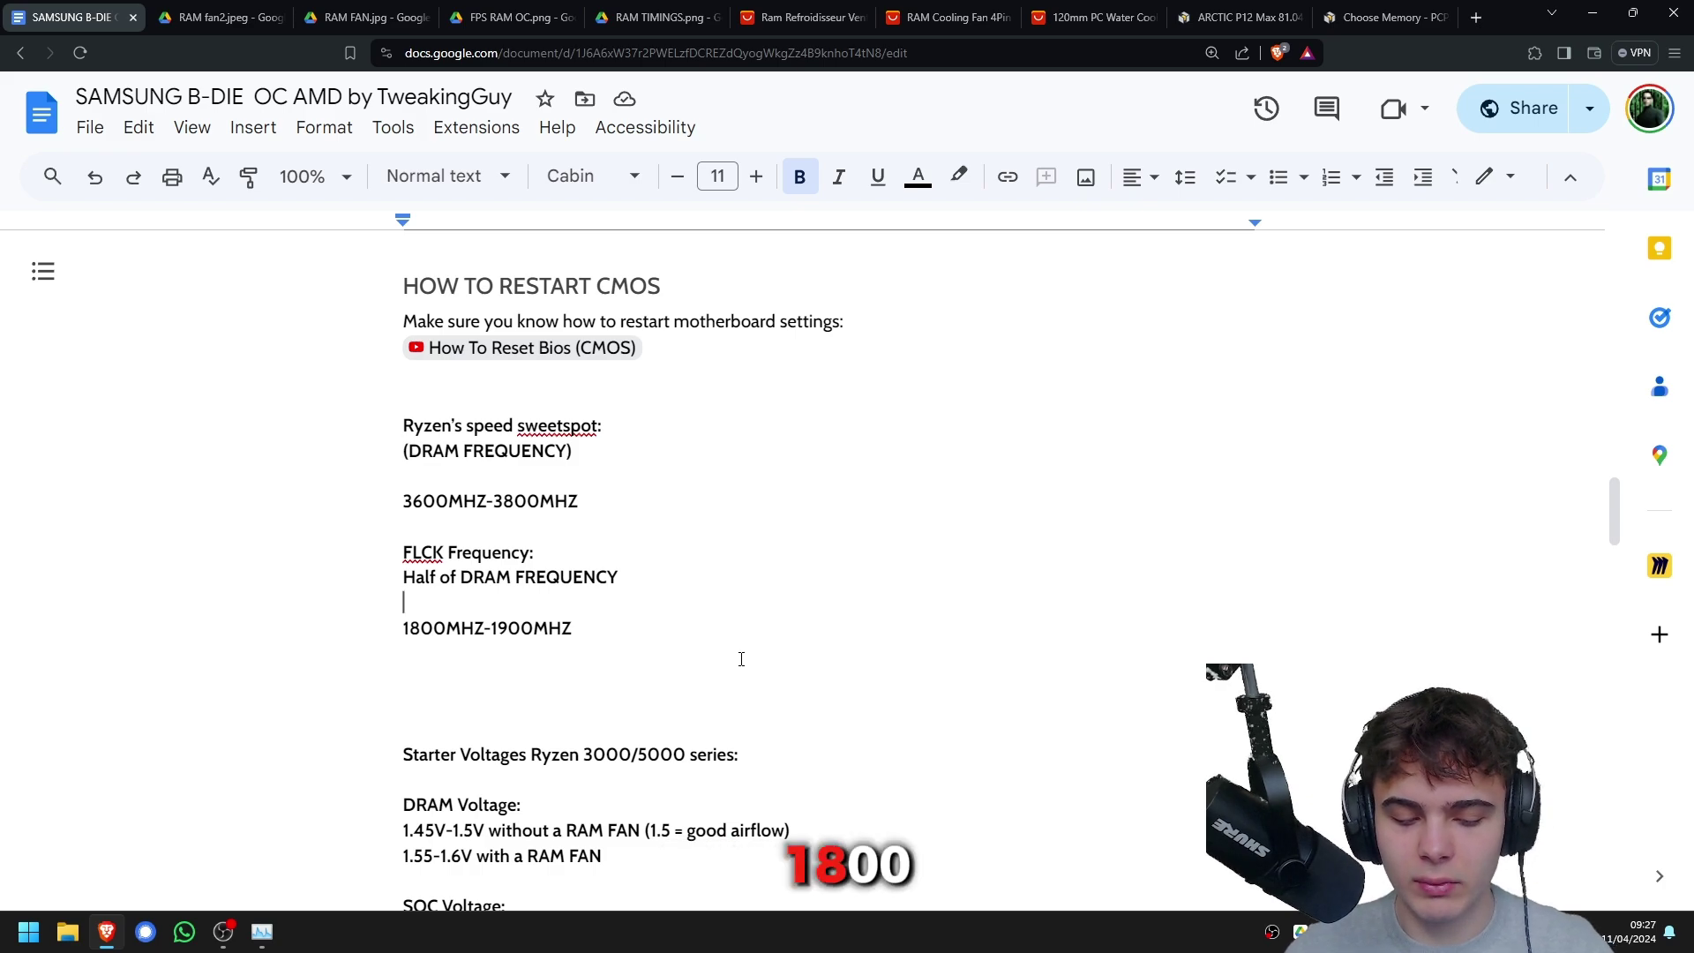
scroll(752, 675, down, 5)
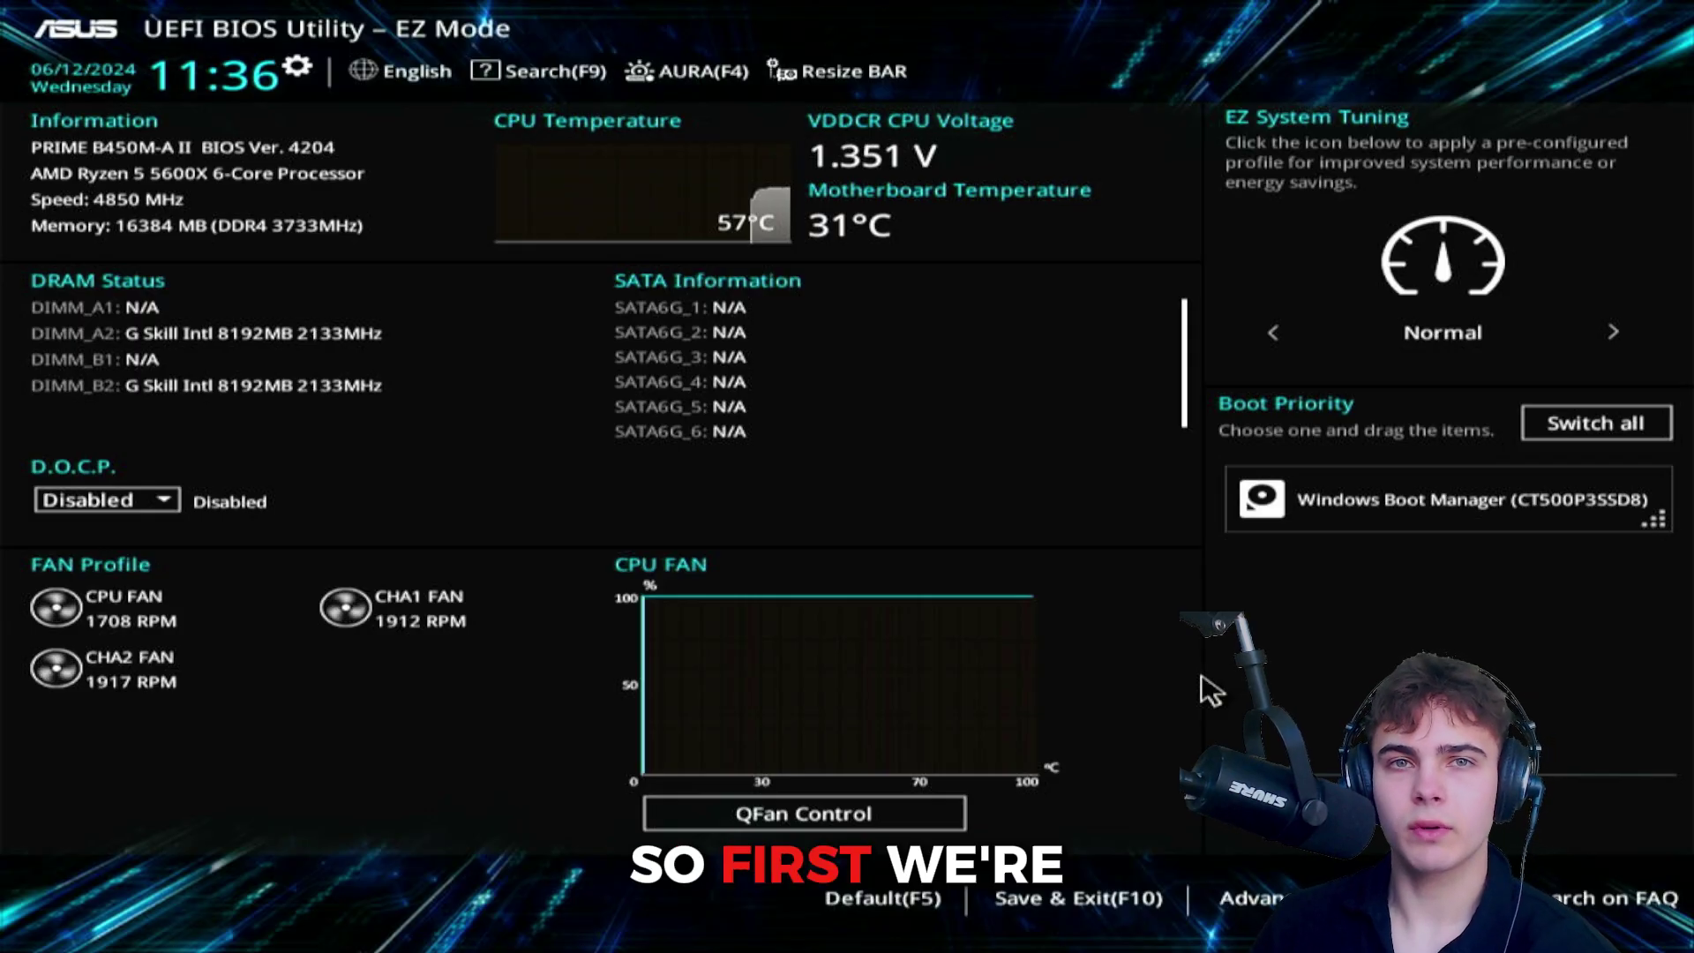
In Advanced Mode's Ai Tweaker, set Memory Frequency to DDR4-3600MHz.
key(F7)
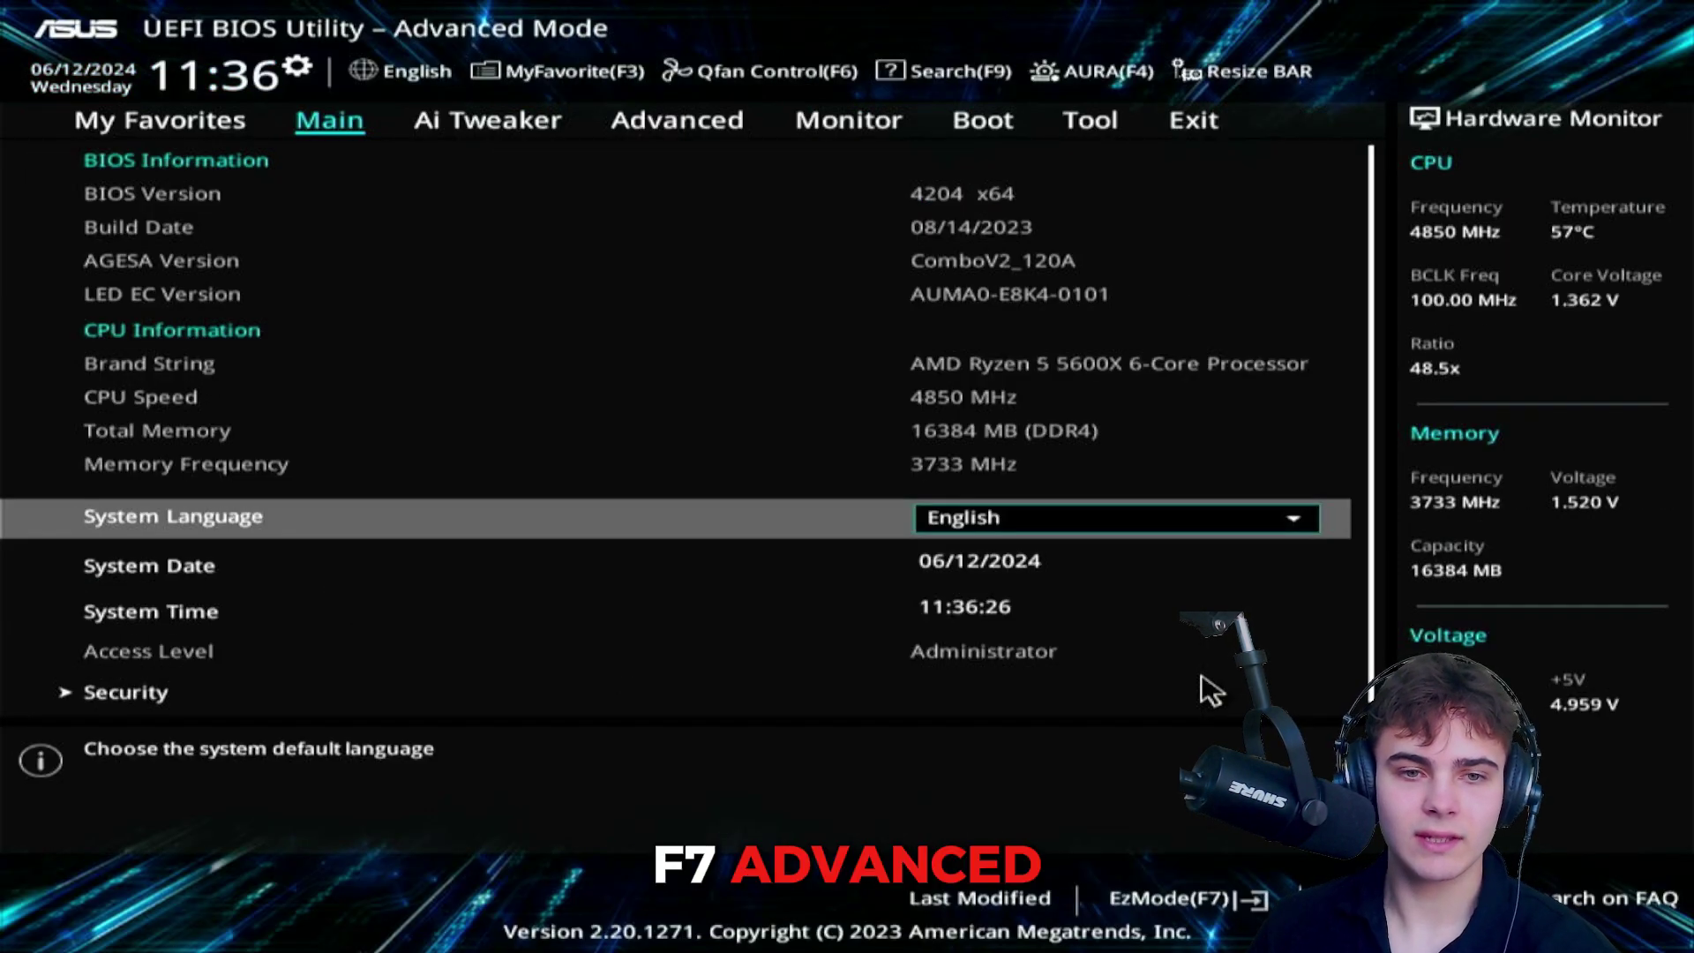
key(Right)
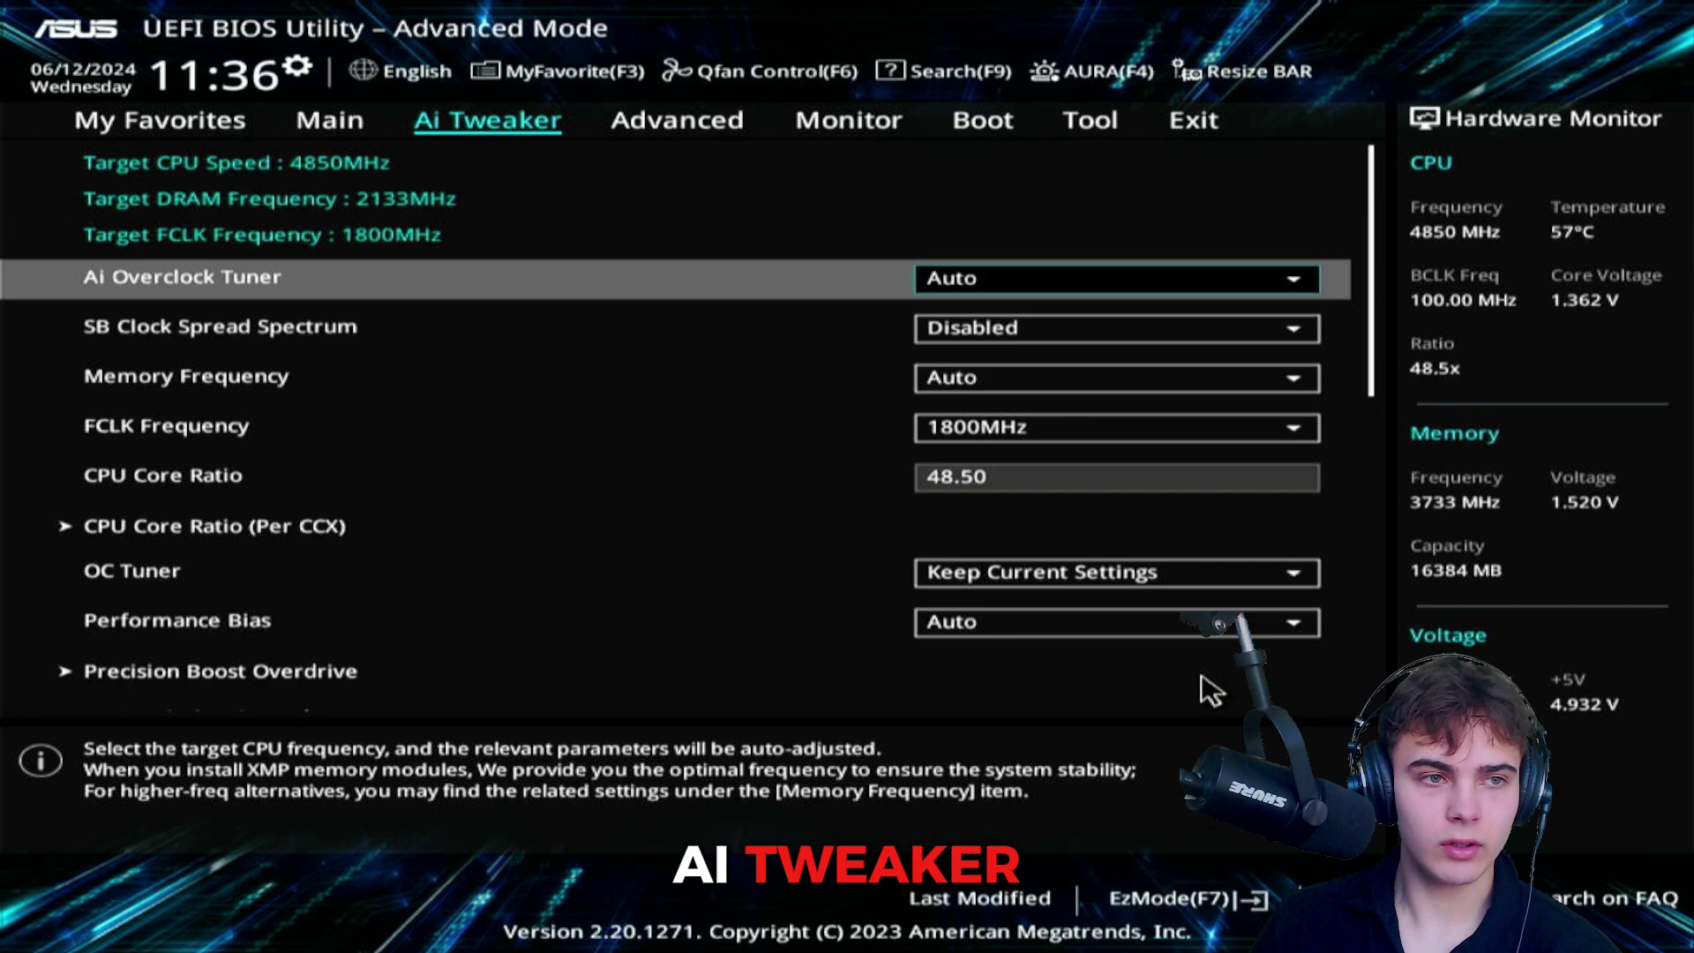
key(Down)
key(Down)
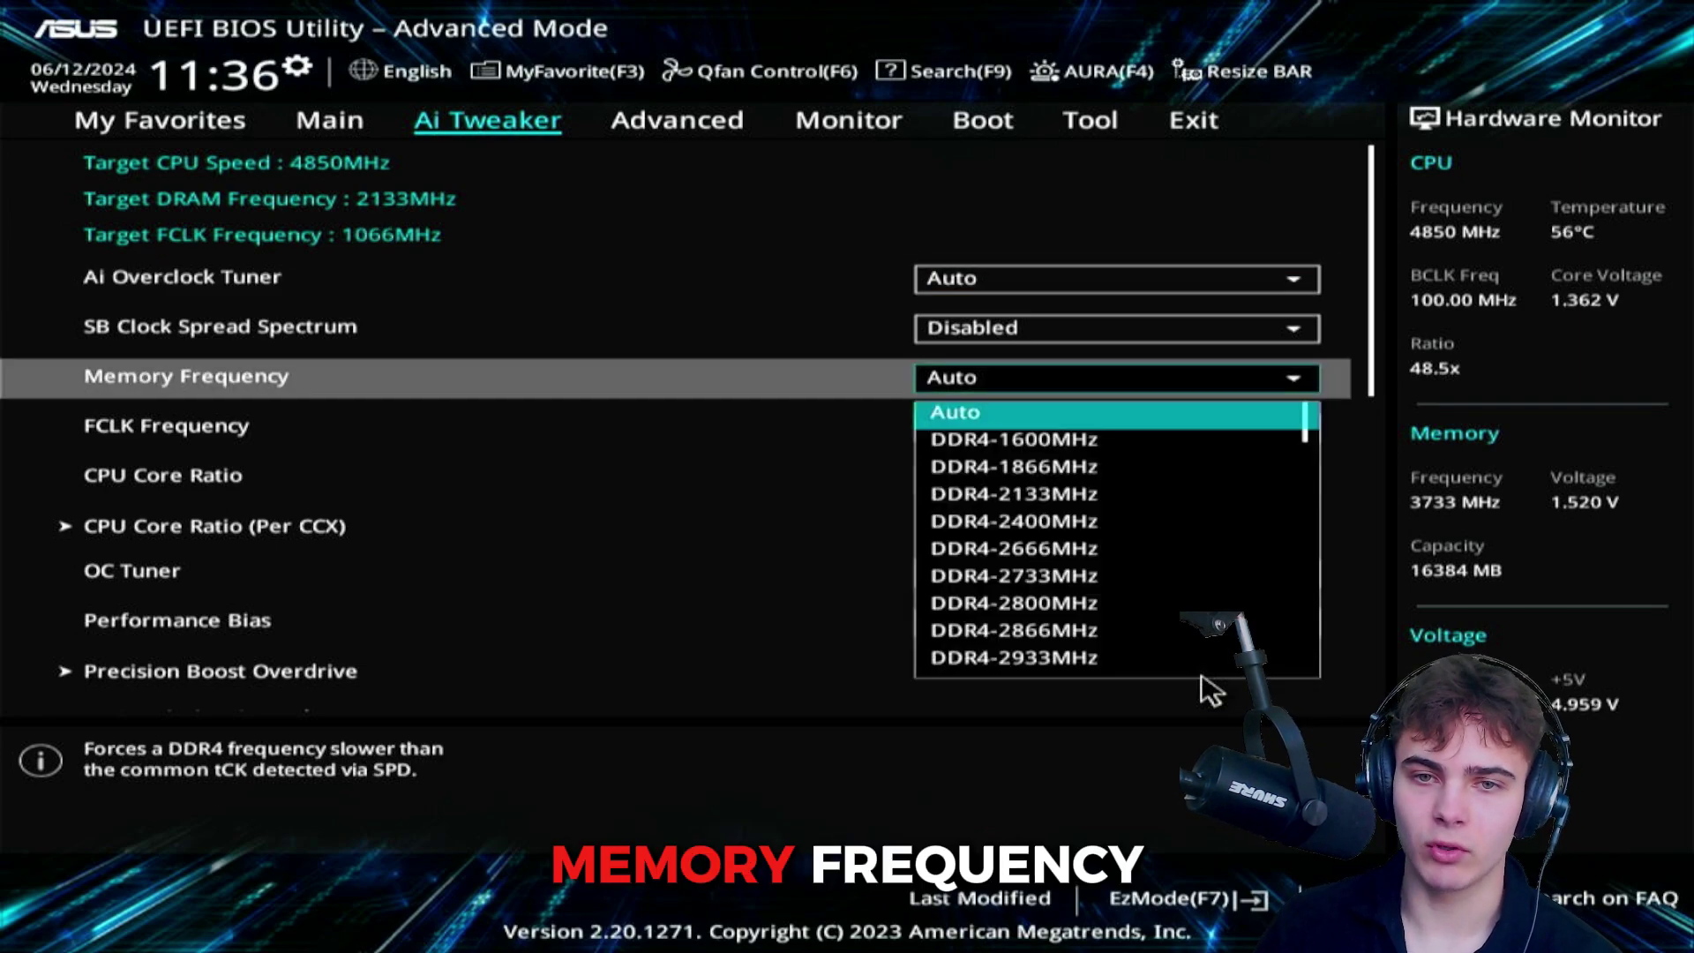
key(Return)
key(Down)
key(Down)
key(Down)
key(Down)
key(Down)
key(Down)
key(Down)
key(Down)
key(Down)
key(Down)
key(Down)
key(Down)
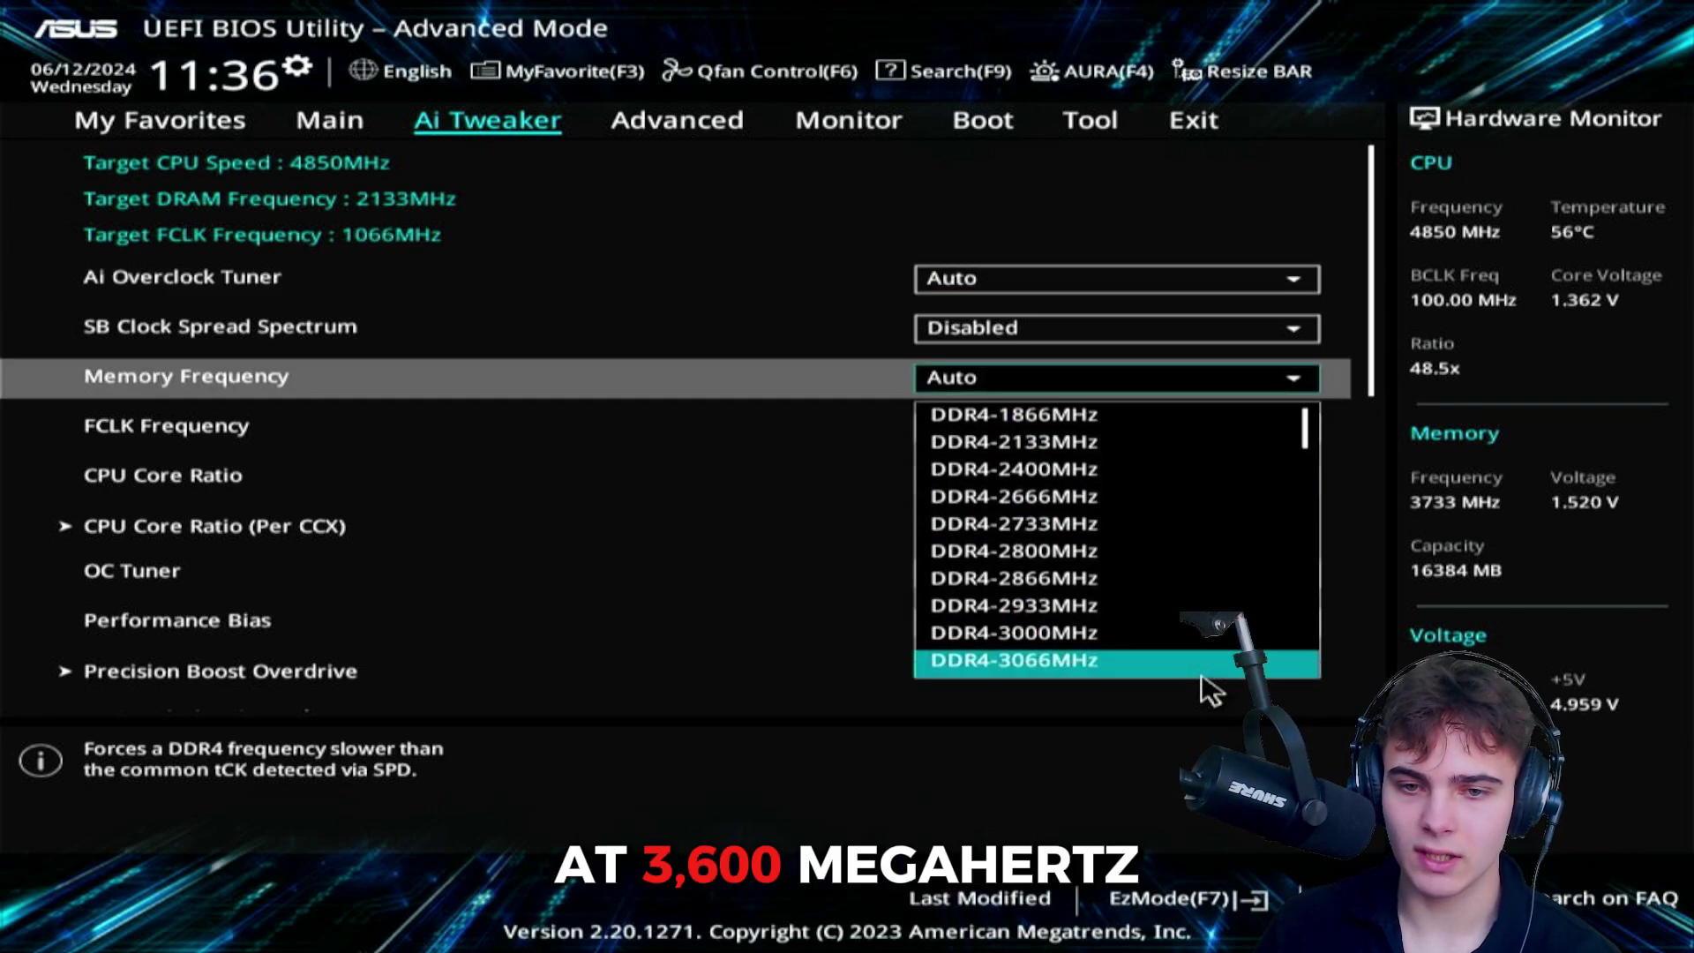
key(Down)
key(Down)
key(Down)
key(Down)
key(Down)
key(Down)
key(Down)
key(Down)
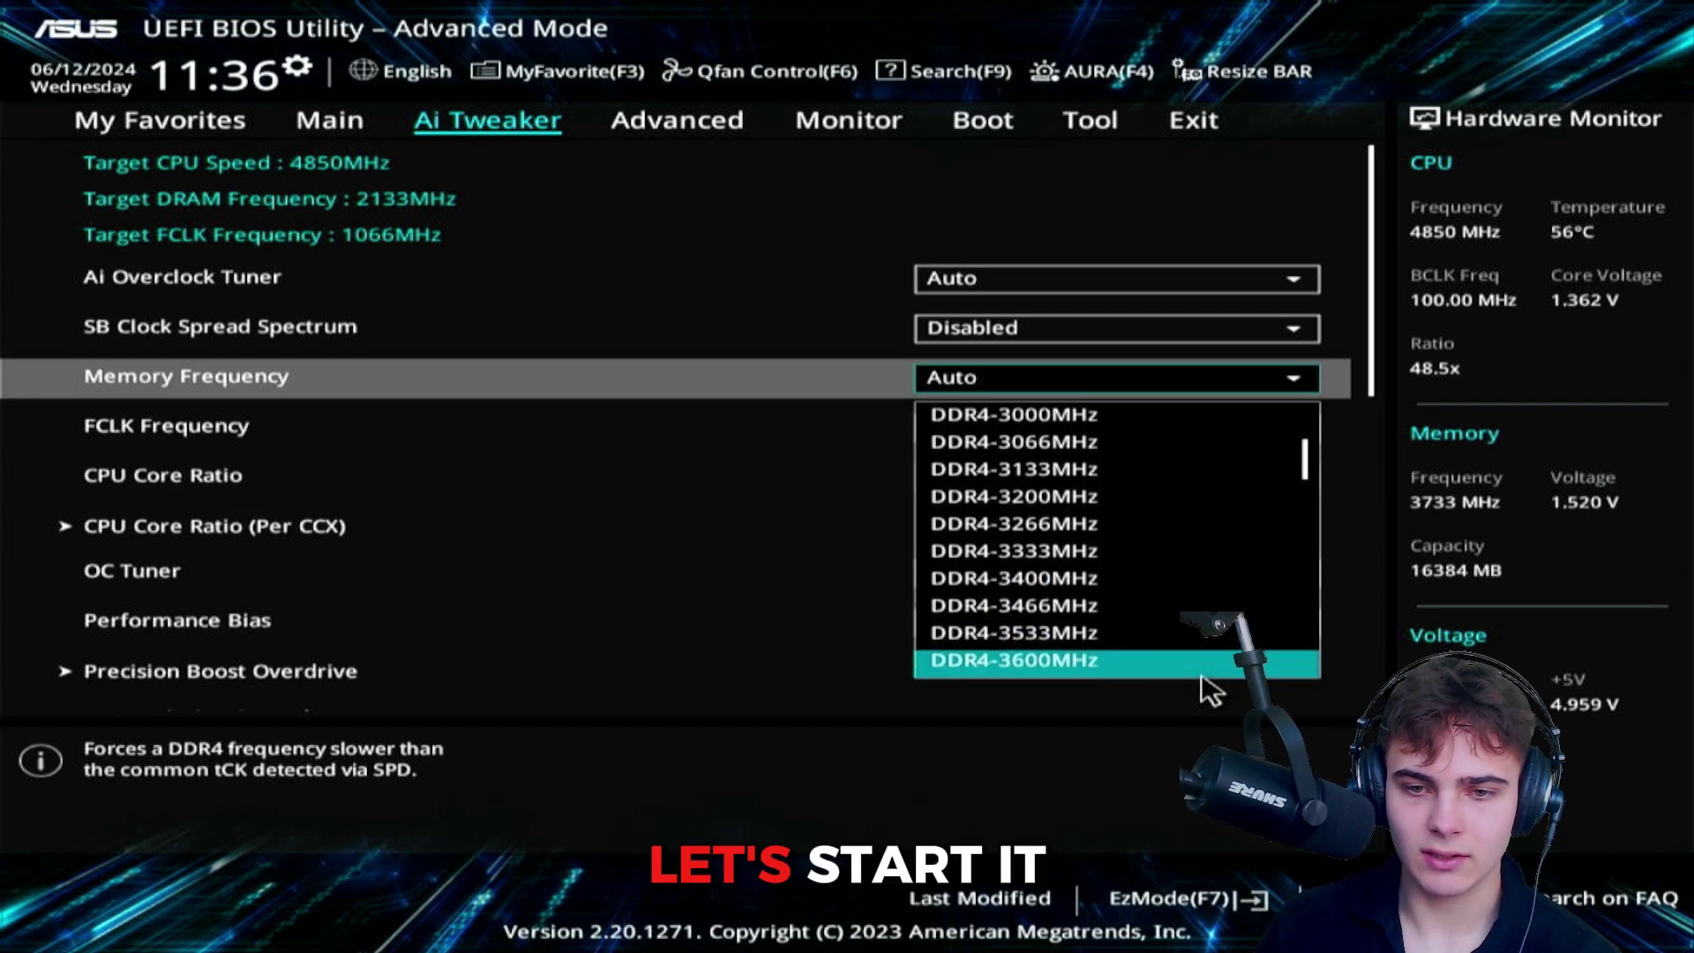
key(Return)
Set FCLK Frequency to 1800MHz.
key(Down)
key(Return)
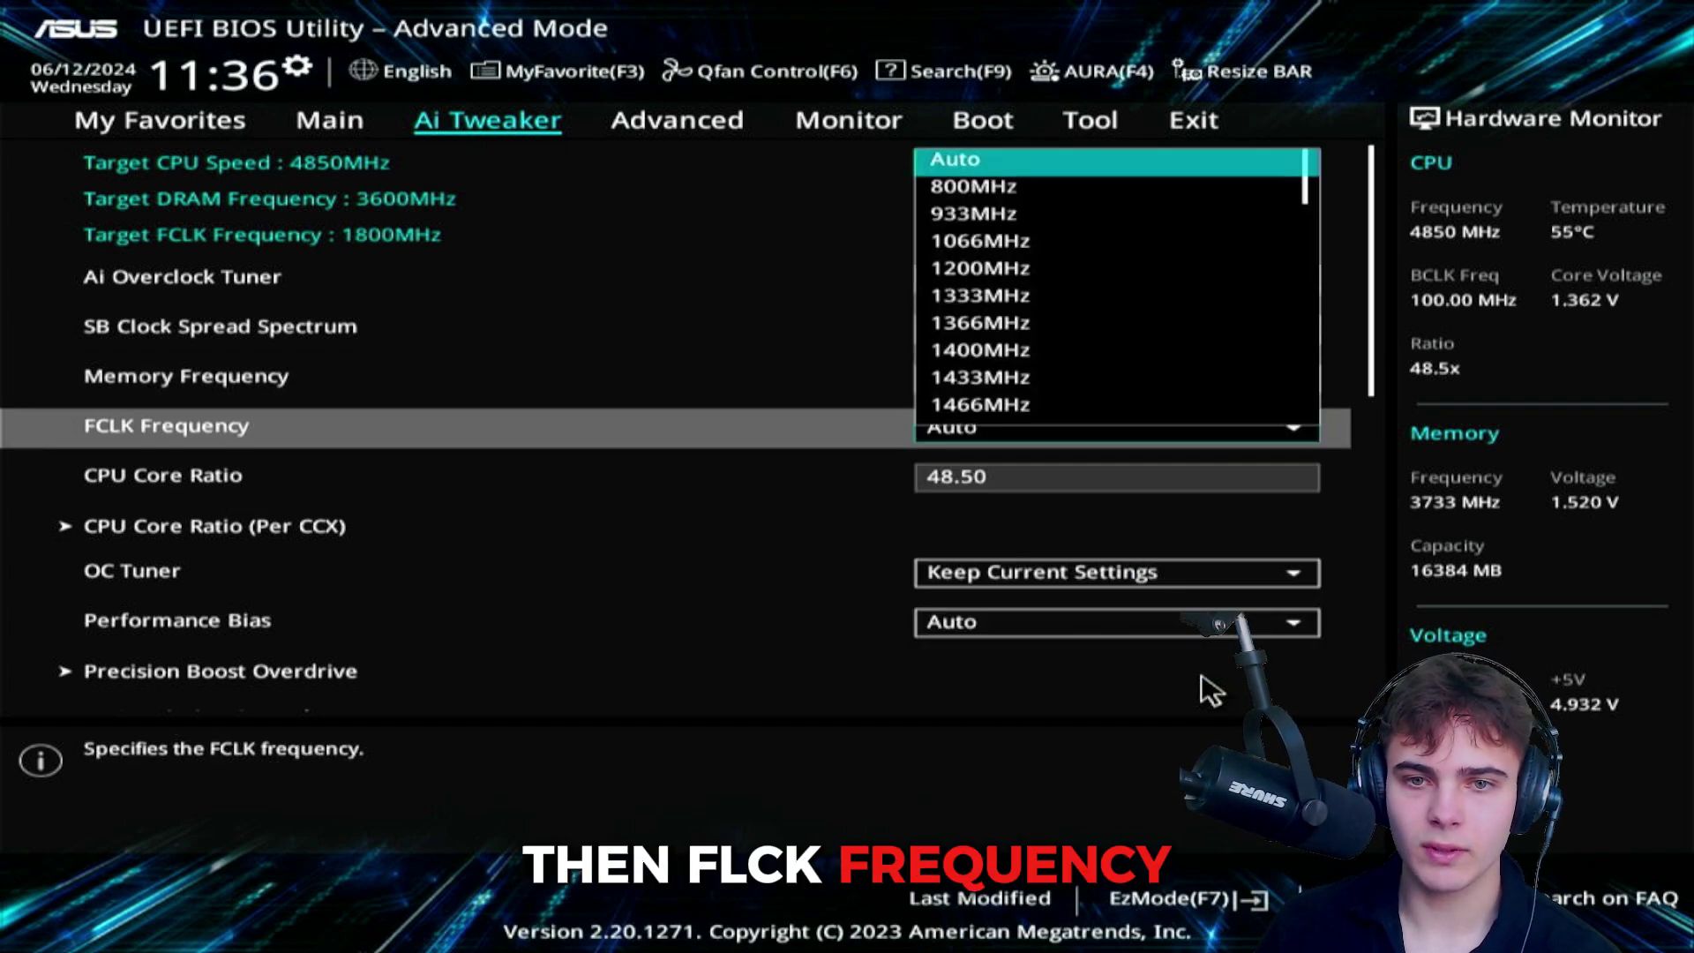
key(Down)
key(Down)
key(Down)
key(Down)
key(Down)
key(Down)
key(Down)
key(Down)
key(Down)
key(Down)
key(Down)
key(Down)
key(Down)
key(Down)
key(Down)
key(Down)
key(Down)
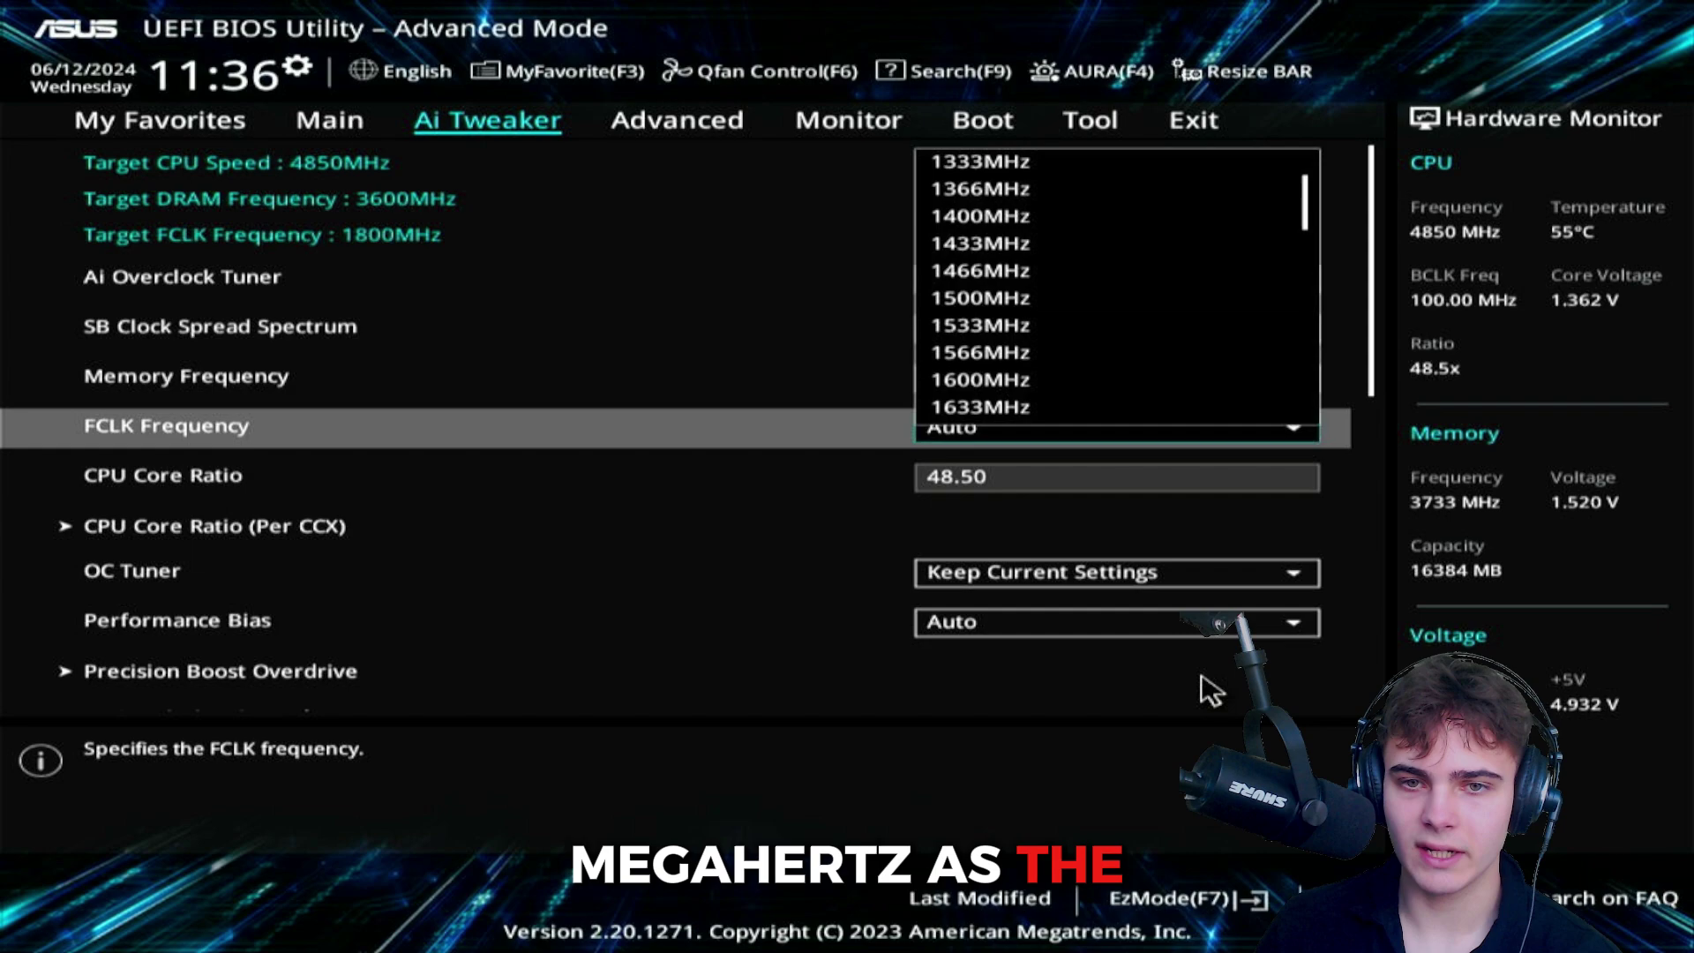
key(Down)
key(Down)
key(Return)
key(Down)
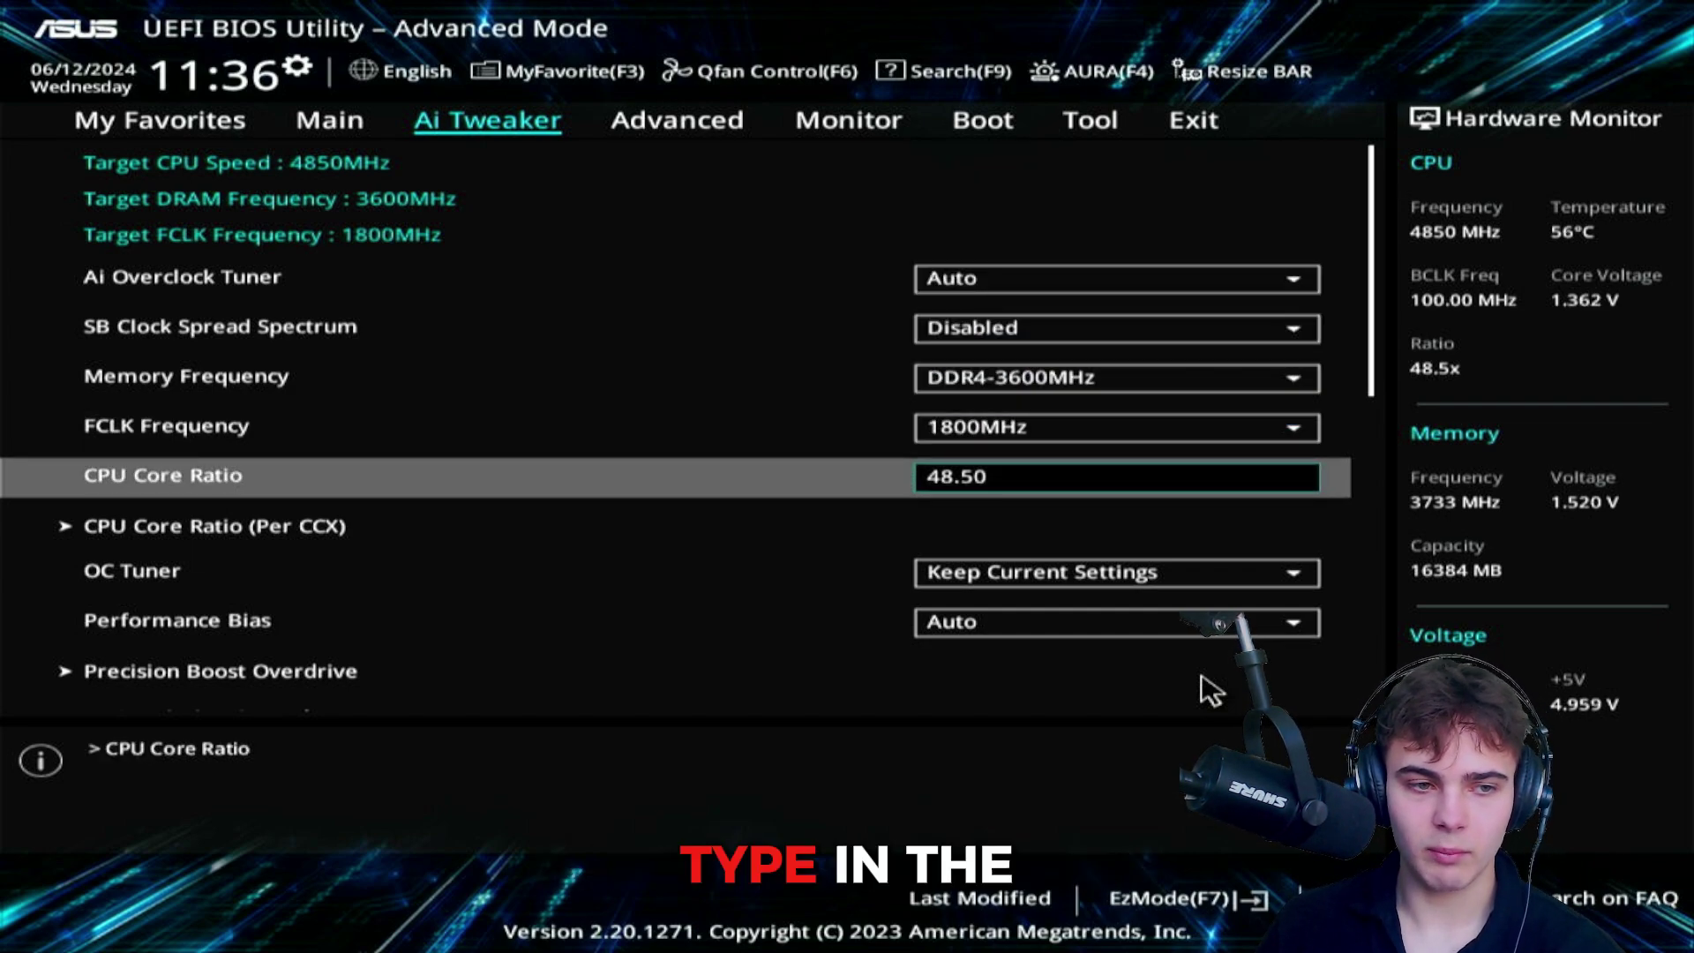
Leave VDDCR SOC Voltage on Auto instead of Offset, then move to the Advanced settings.
key(Down)
key(Down)
key(Down)
key(Down)
key(Down)
key(Down)
key(Down)
key(Down)
key(Down)
key(Down)
key(Down)
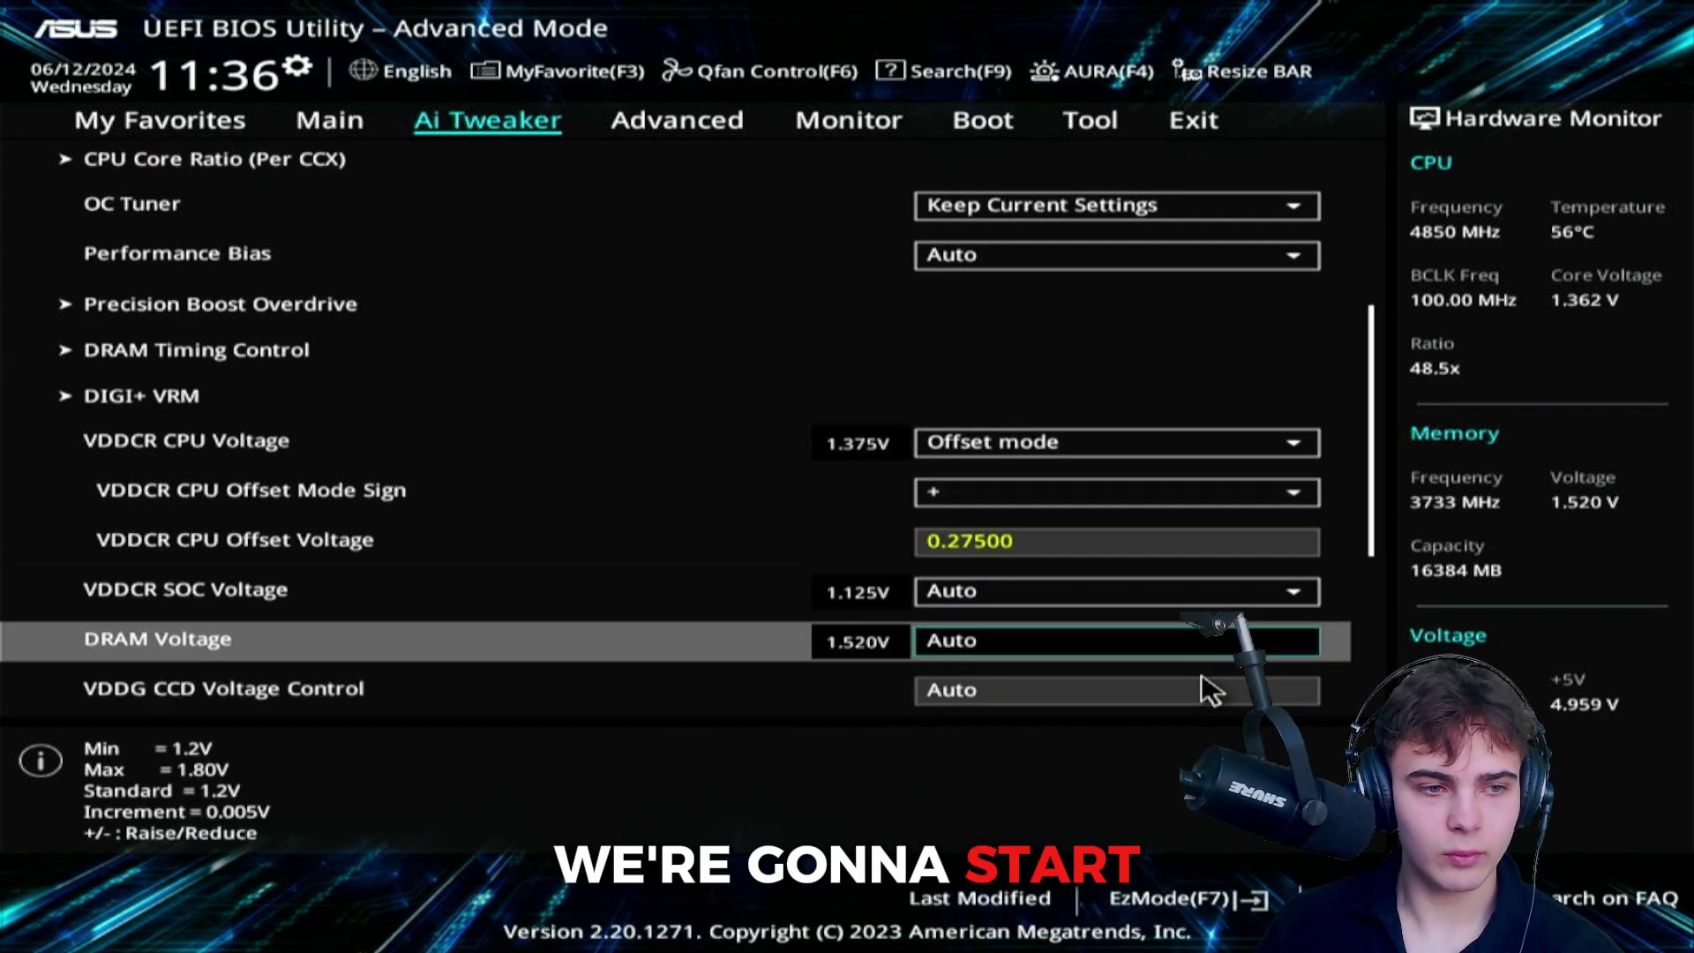
key(Up)
key(Return)
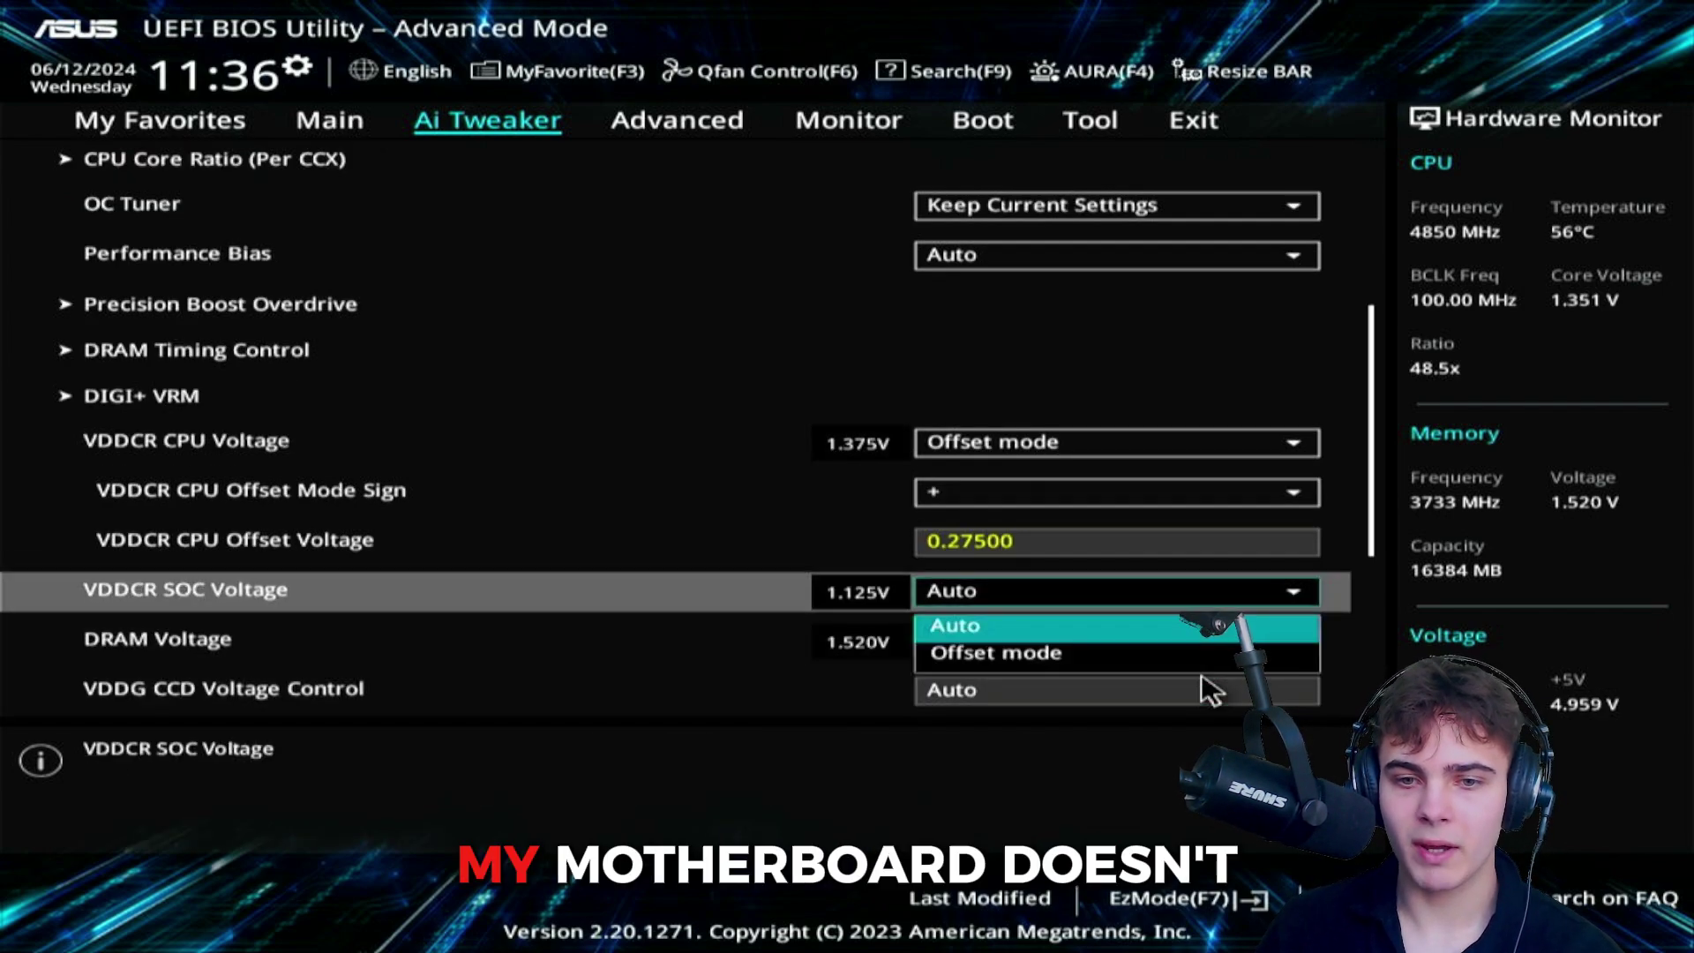
key(Escape)
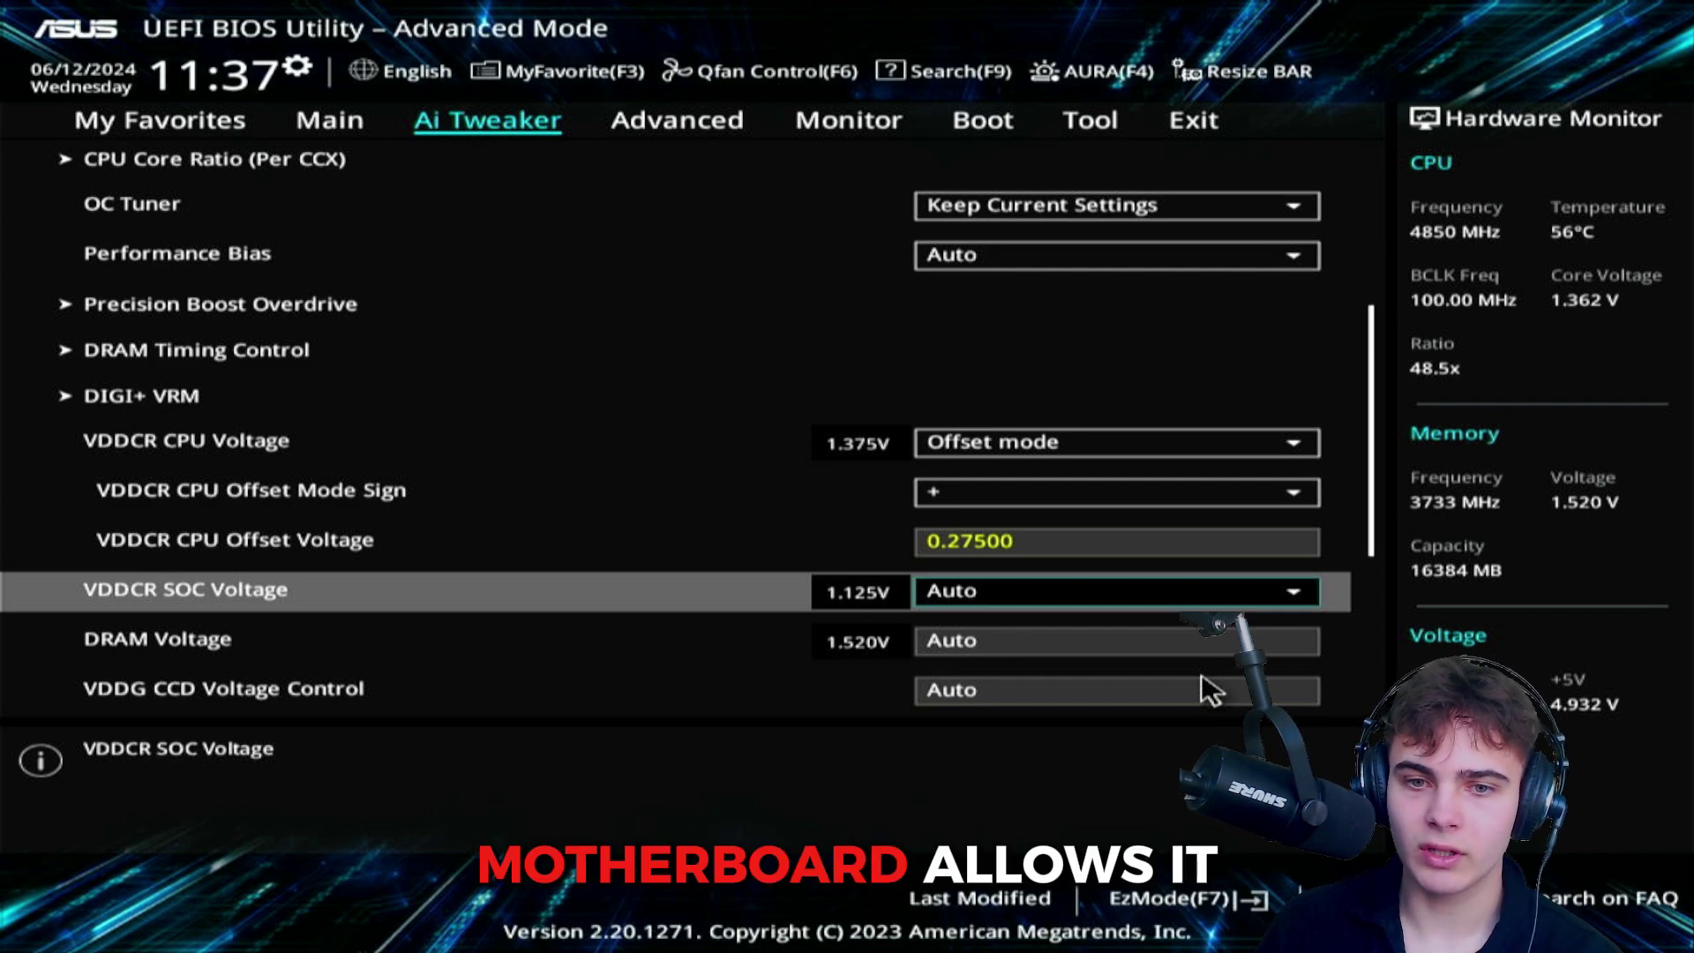
key(Return)
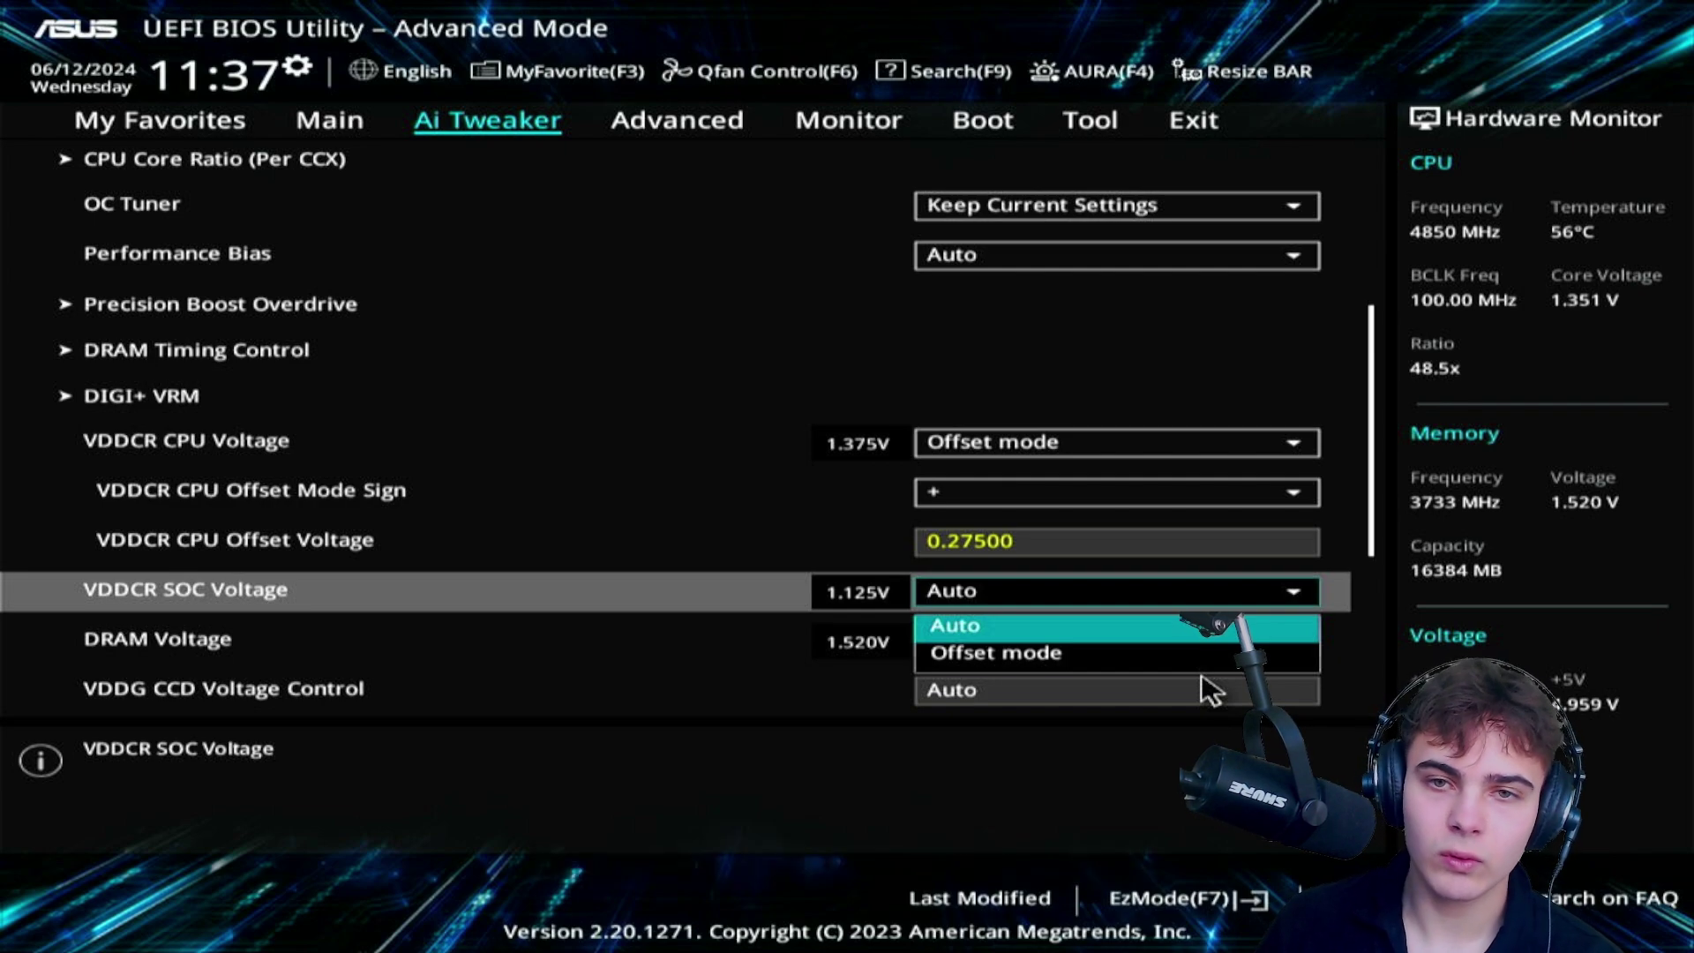
key(Down)
key(Escape)
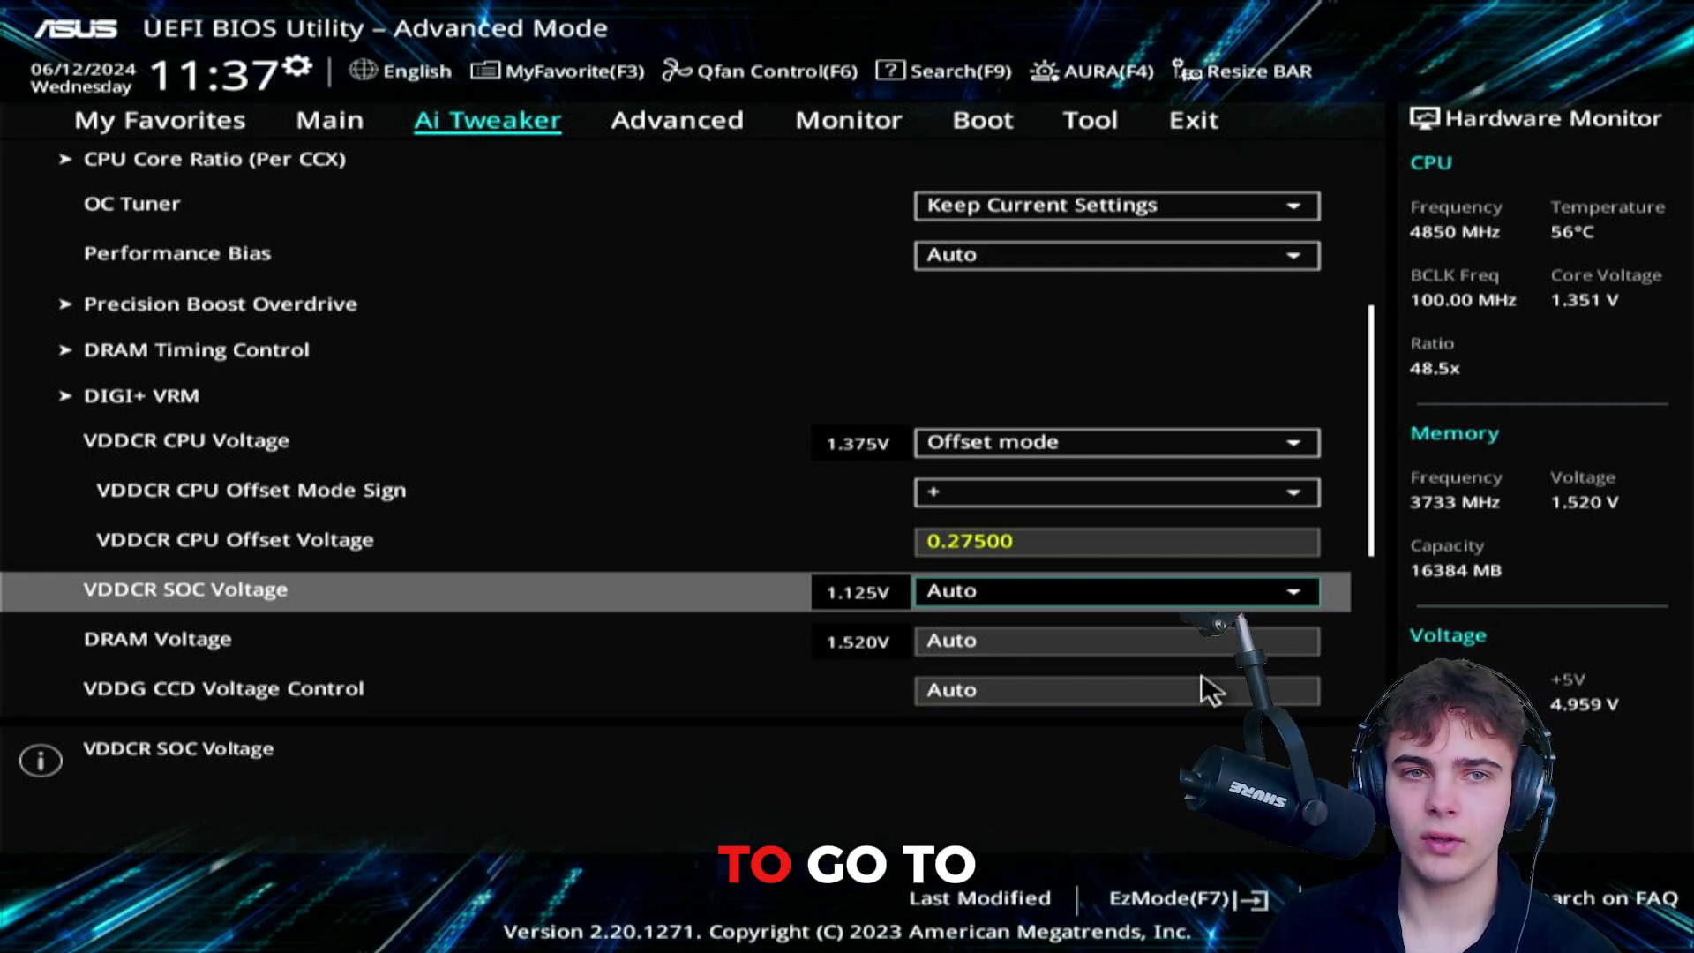
key(Right)
In AMD Overclocking, enable SoC/Uncore OC Mode and enter 1125 mV for SoC Voltage.
key(Down)
key(Up)
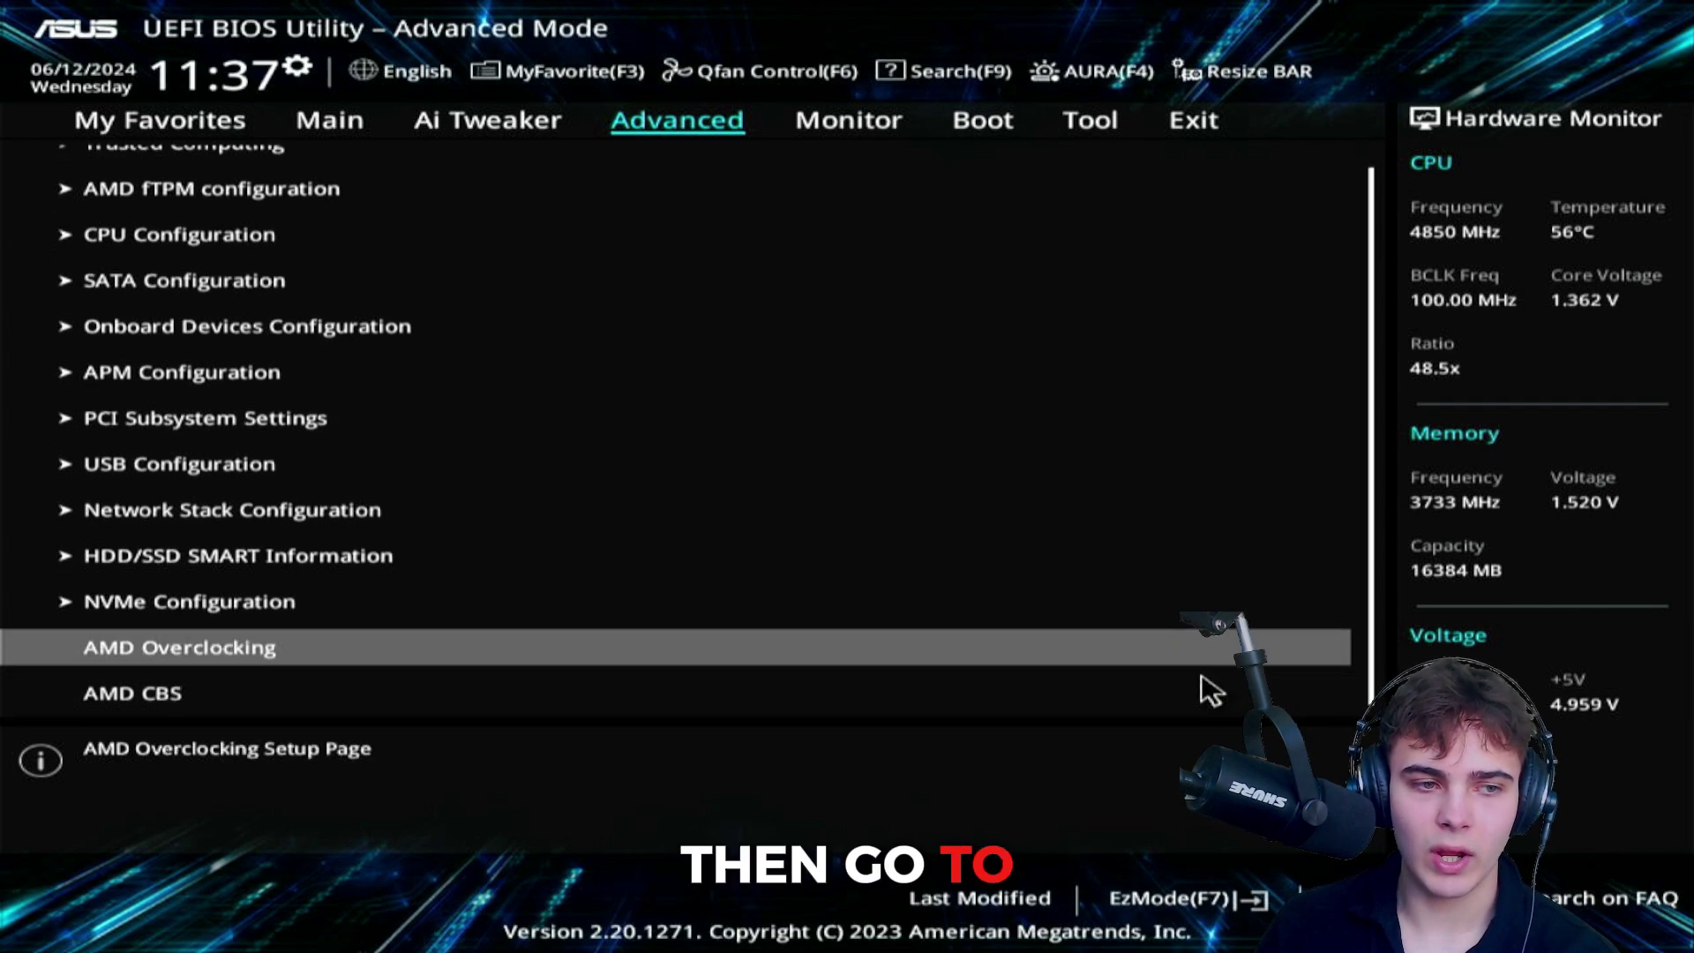
key(Return)
key(Return)
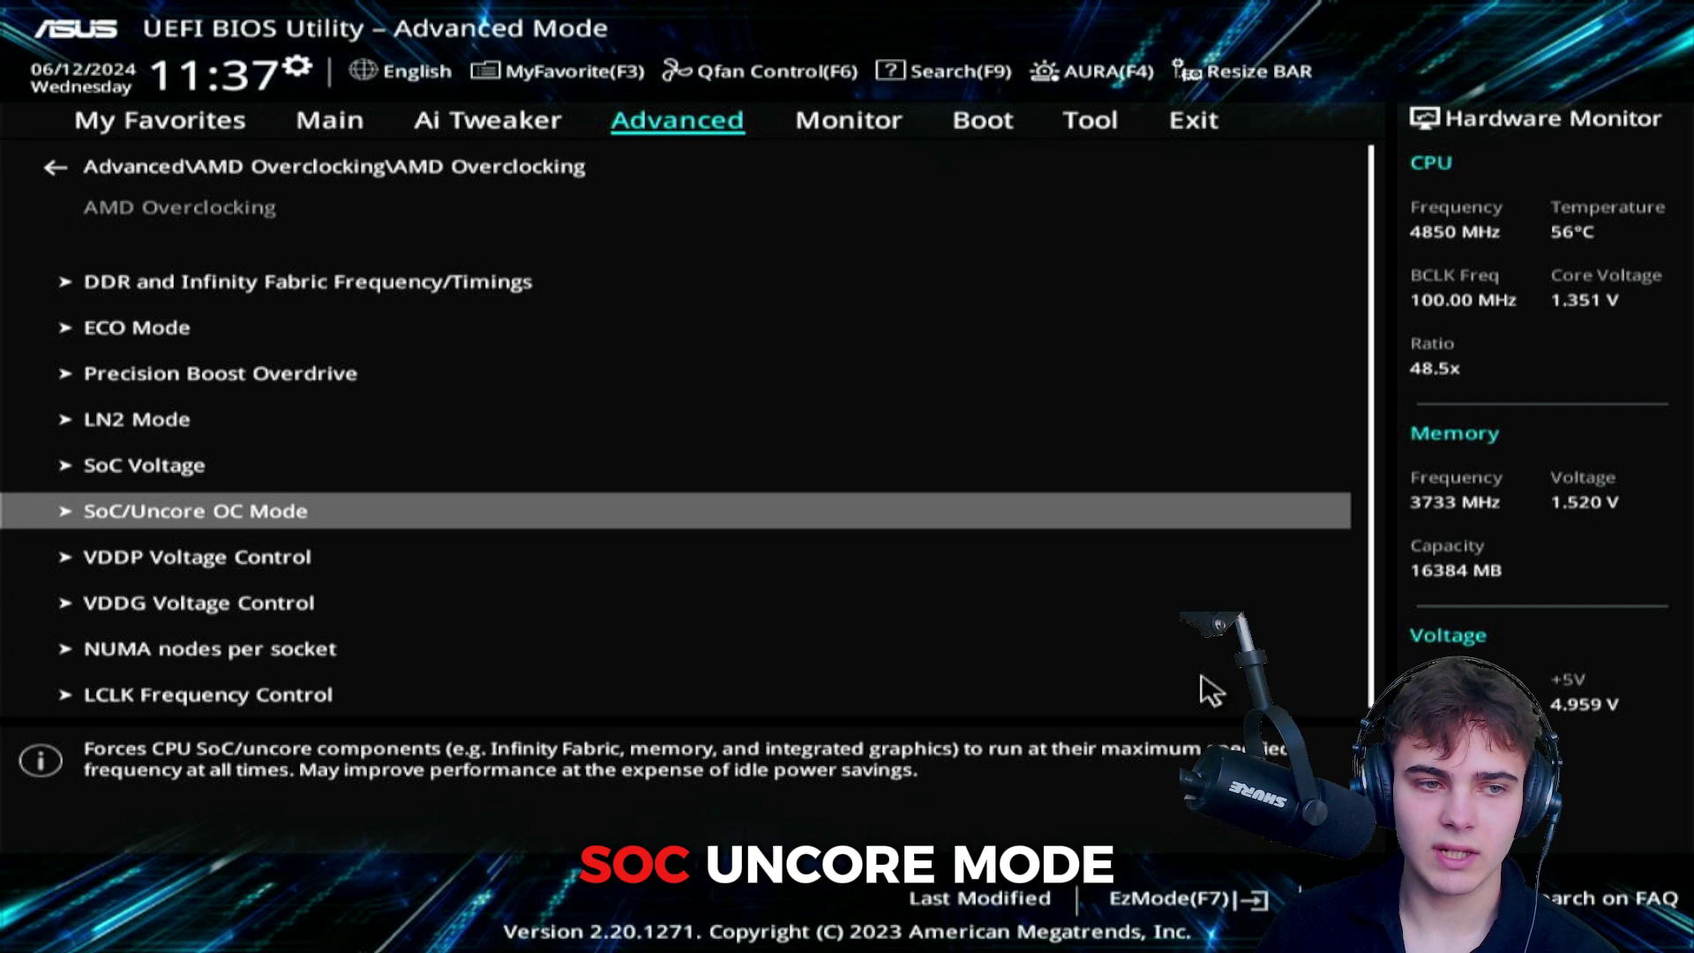
key(Return)
key(Return)
key(Up)
key(Return)
key(Escape)
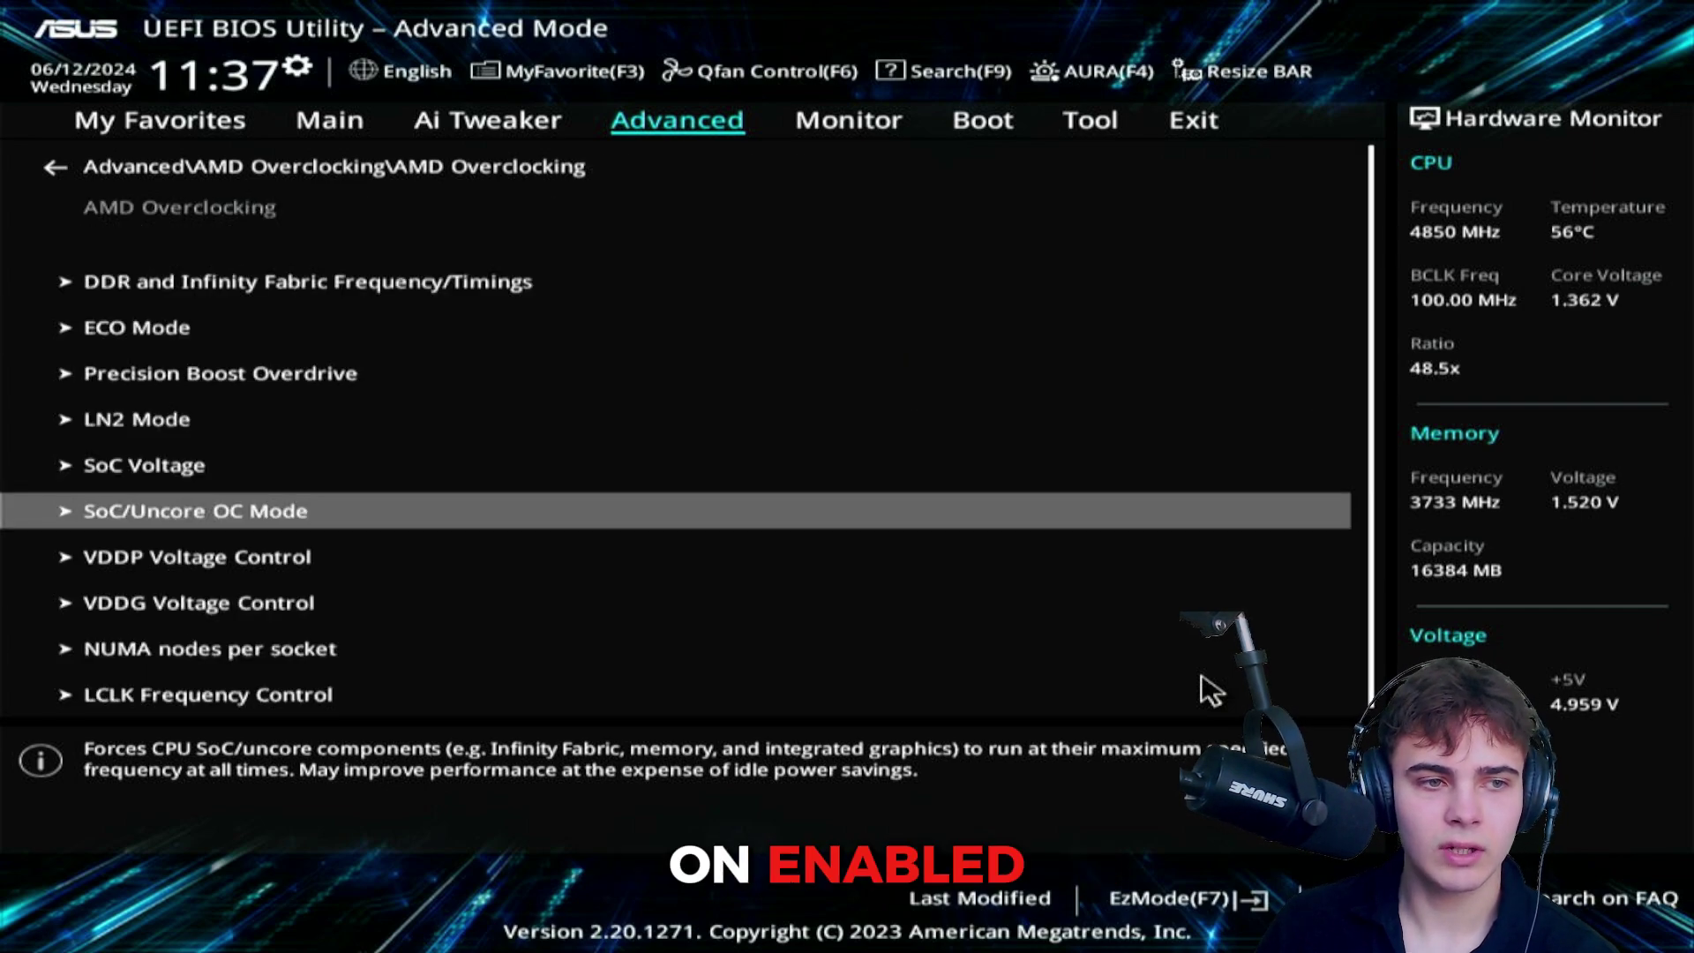
key(Up)
key(Return)
text(1125)
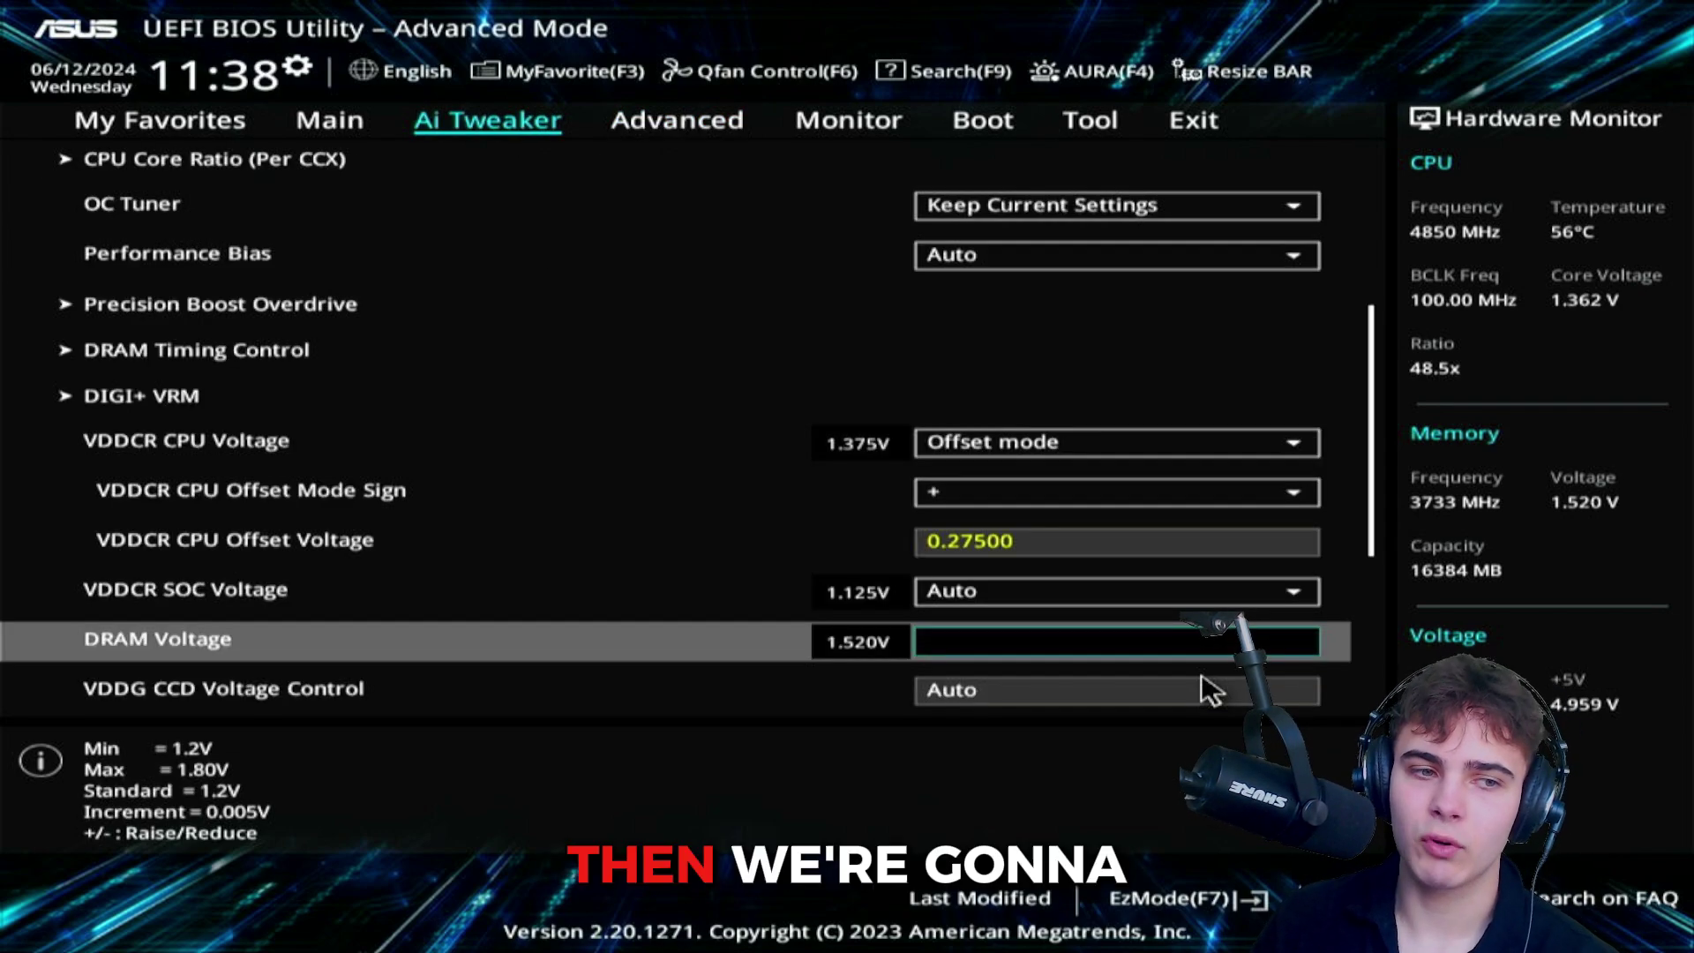
Set DRAM Voltage to 1.55 V.
key(Up)
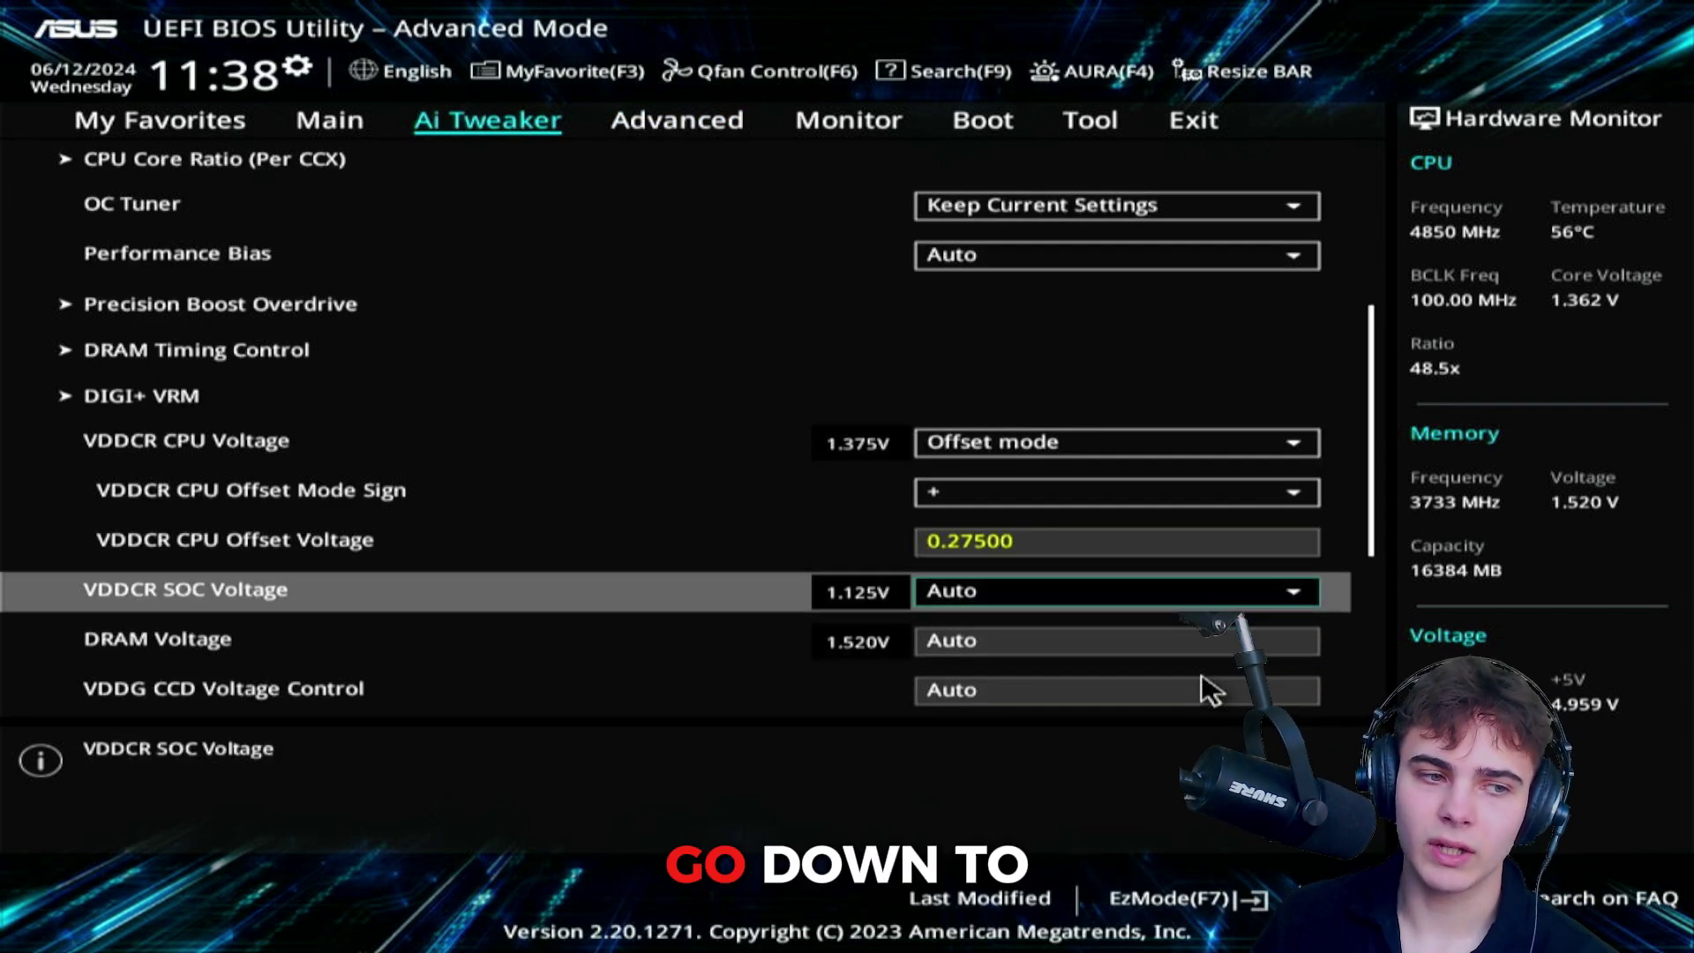
key(Down)
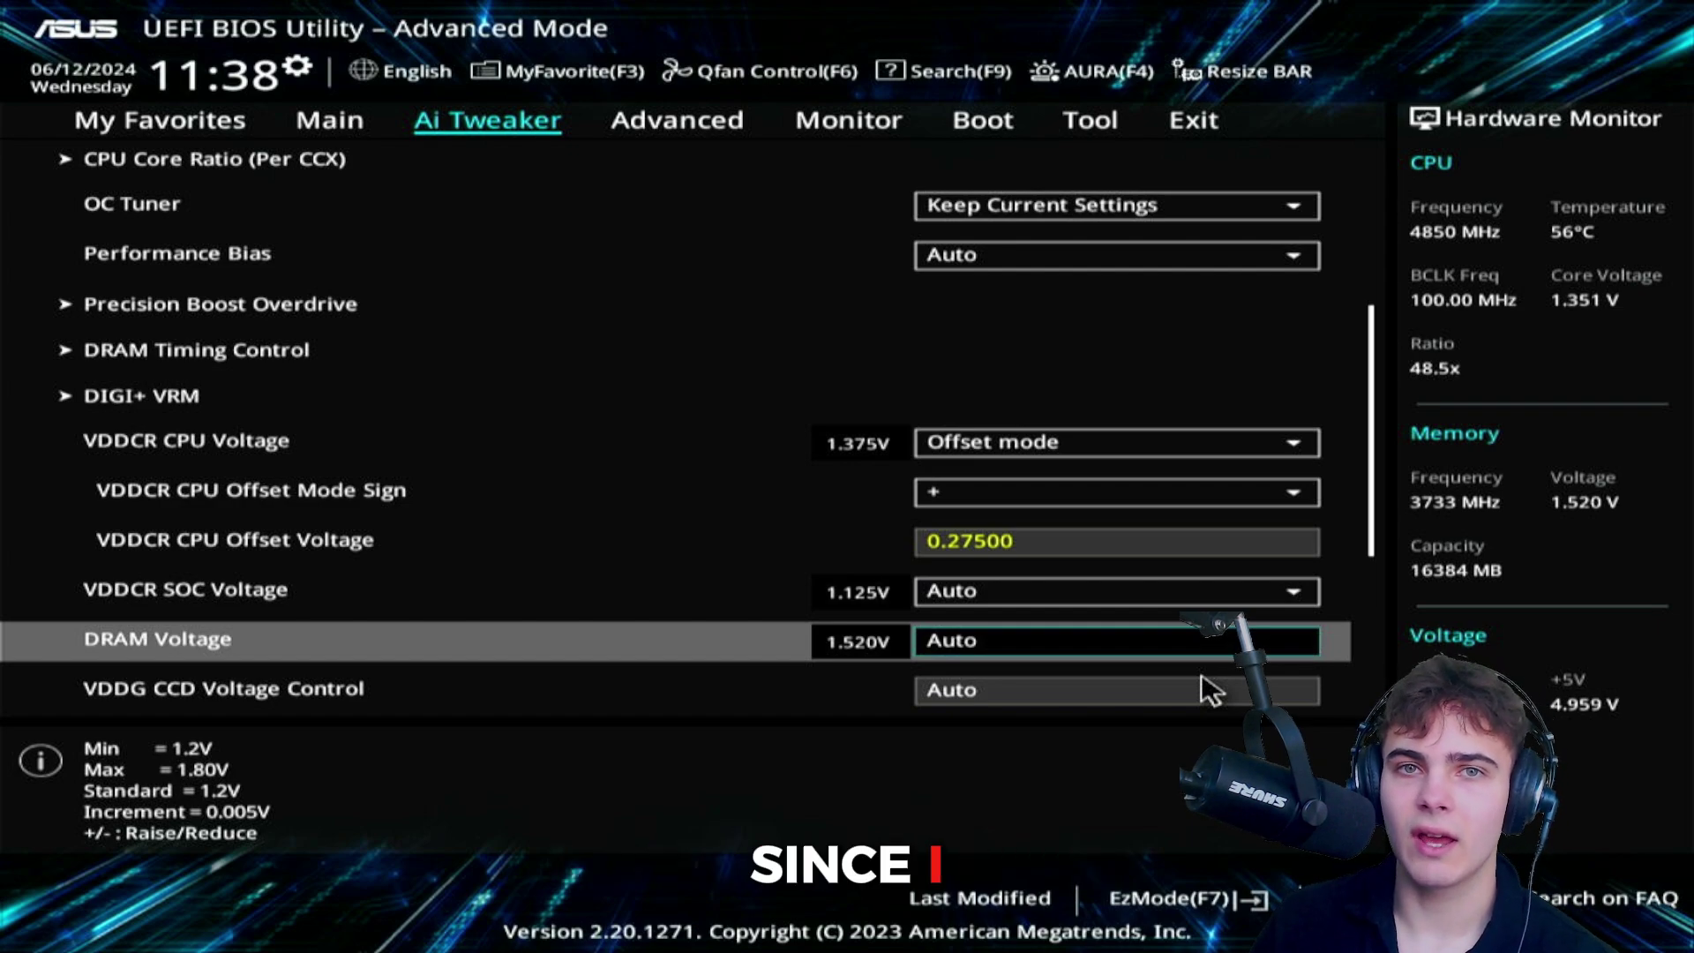
text(1.55)
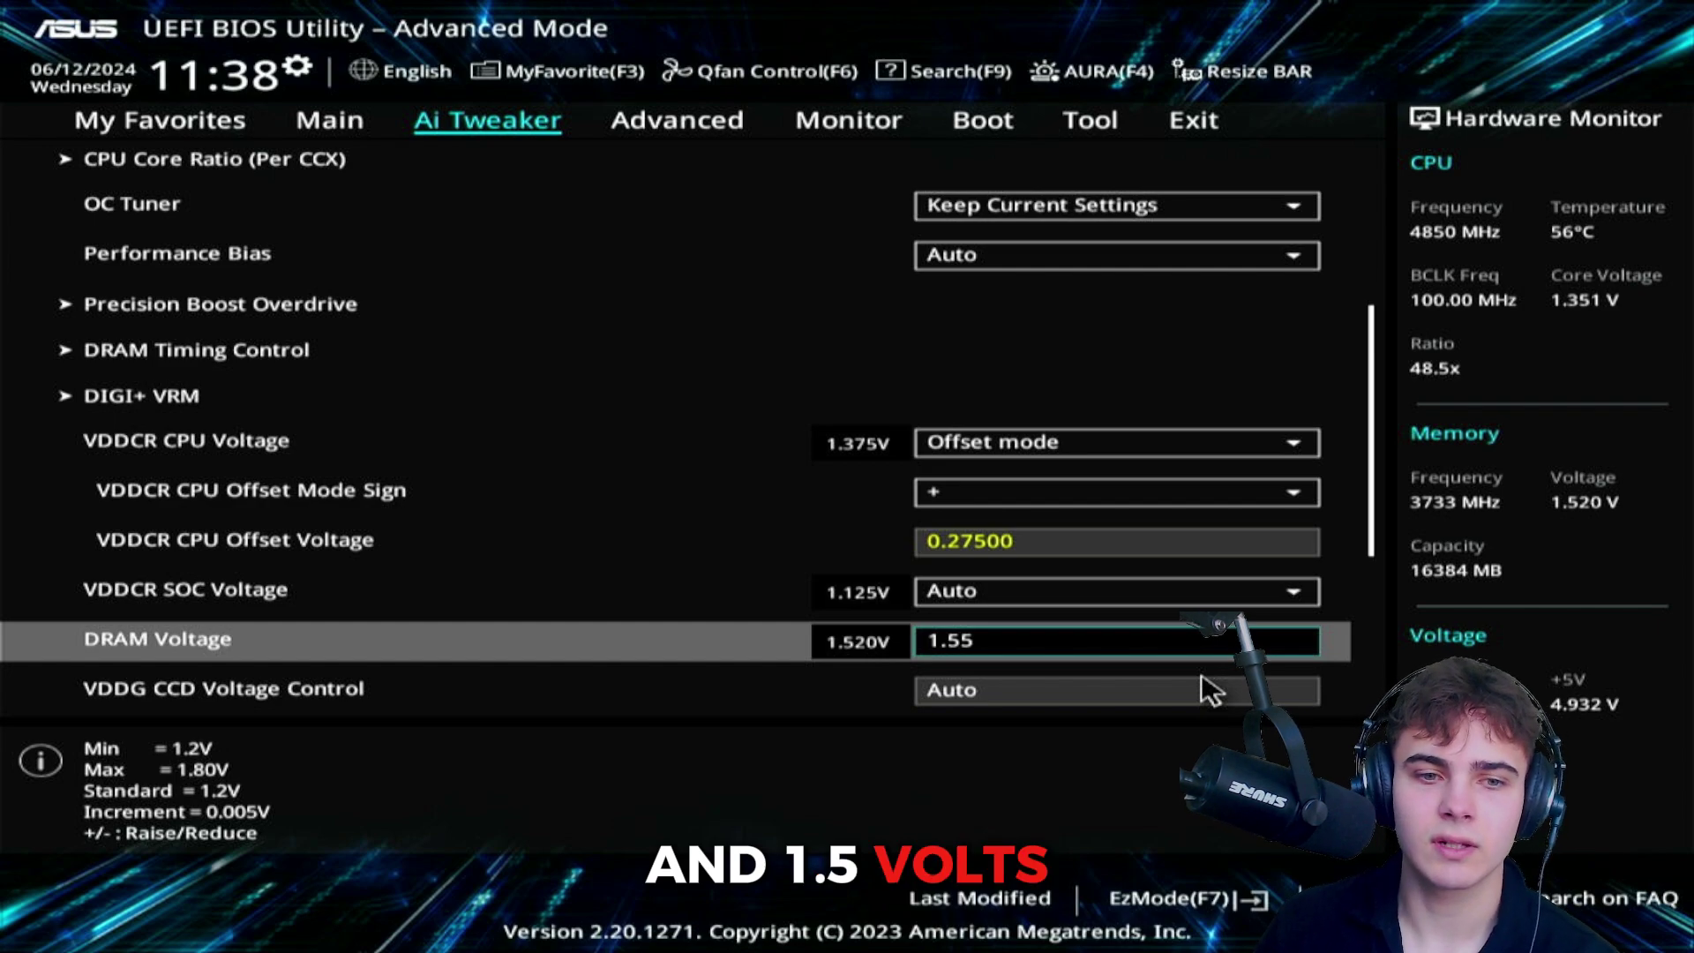
click(1211, 690)
Set VDDG CCD and IOD to 1.075 V and CLDO VDDP to 1.050 V.
text(1)
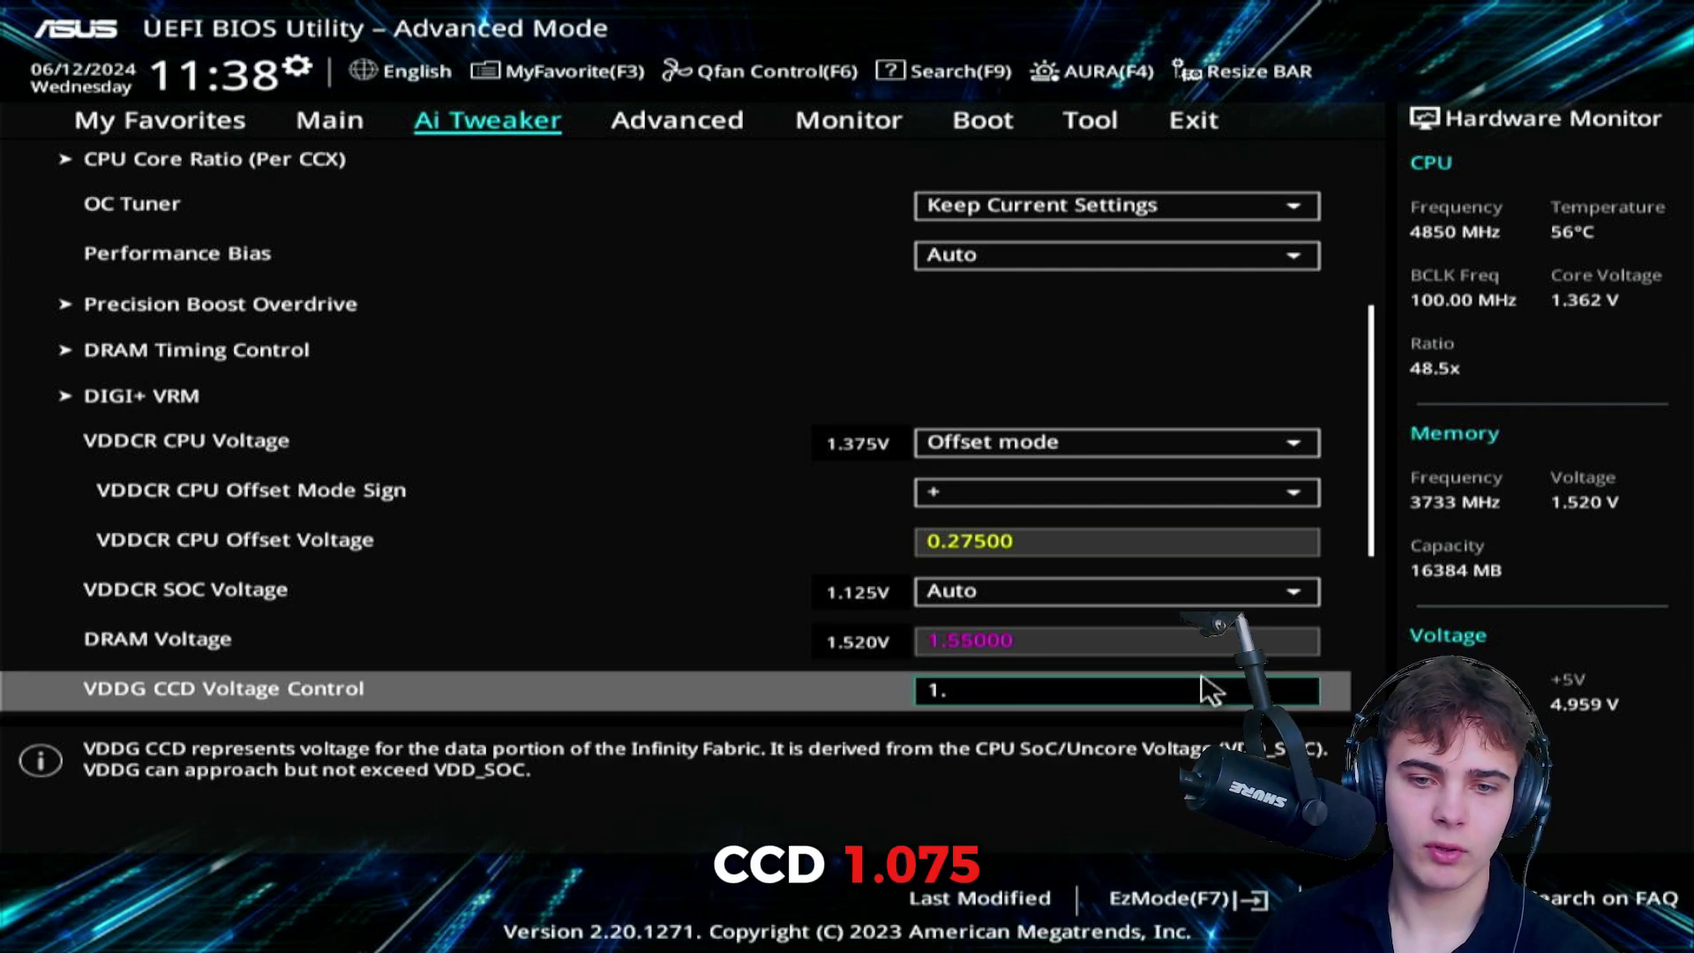
text(.075)
key(Down)
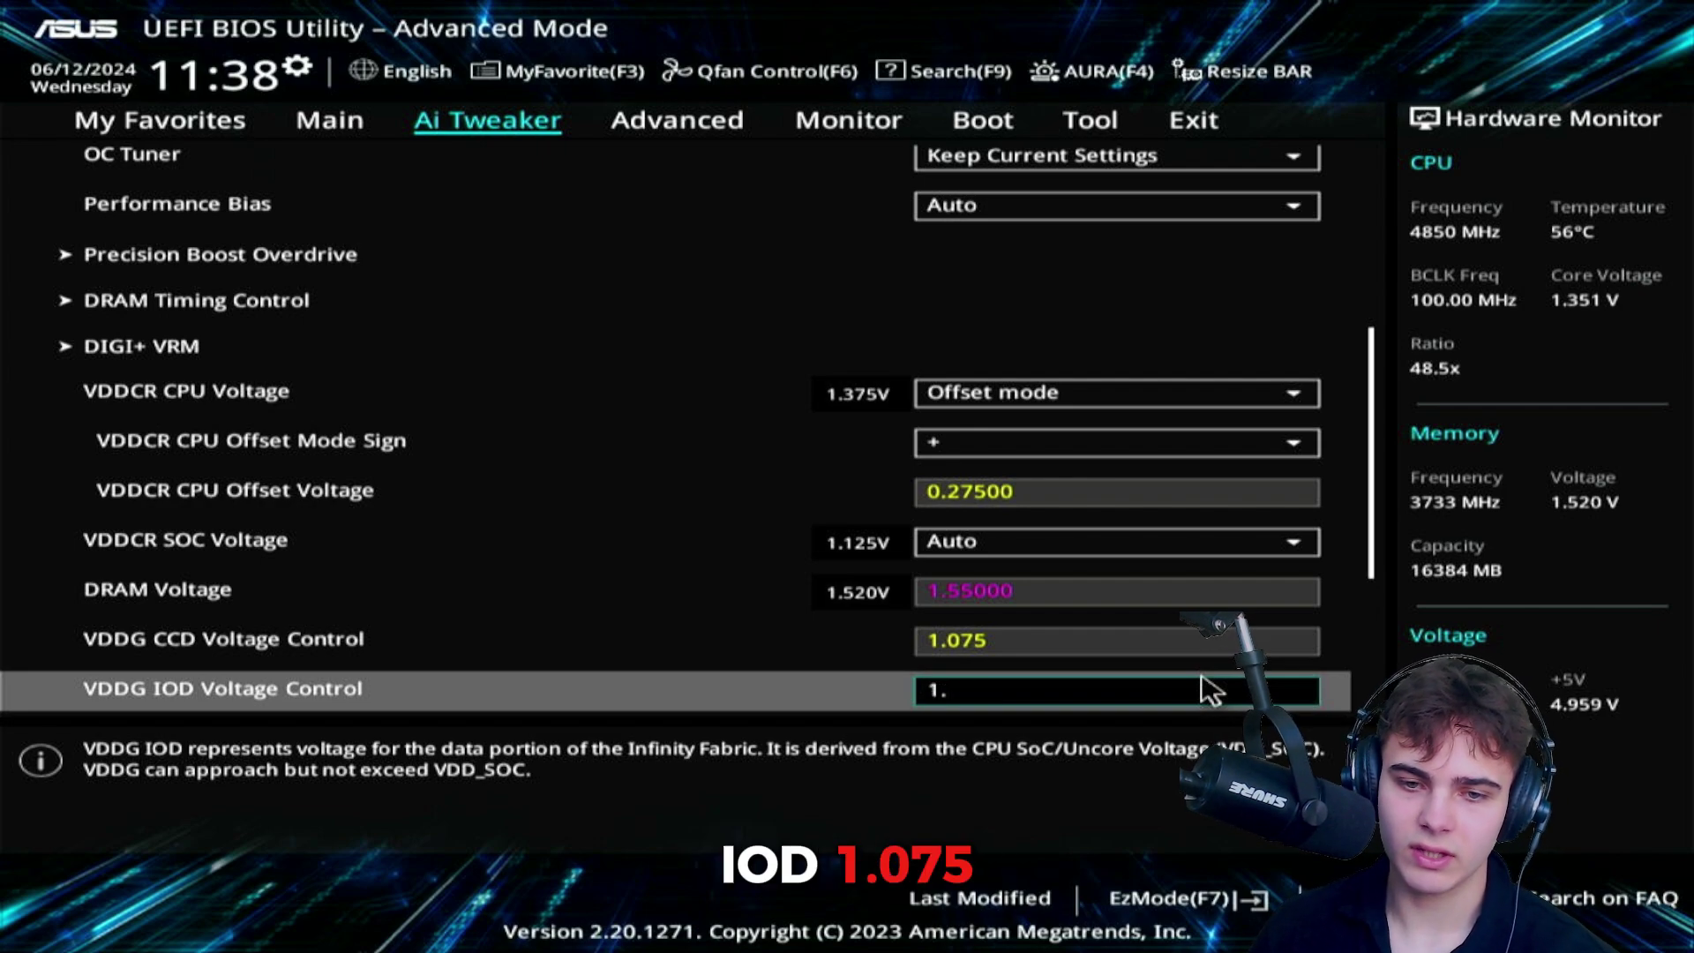
text(1.05)
key(BackSpace)
text(75)
key(Down)
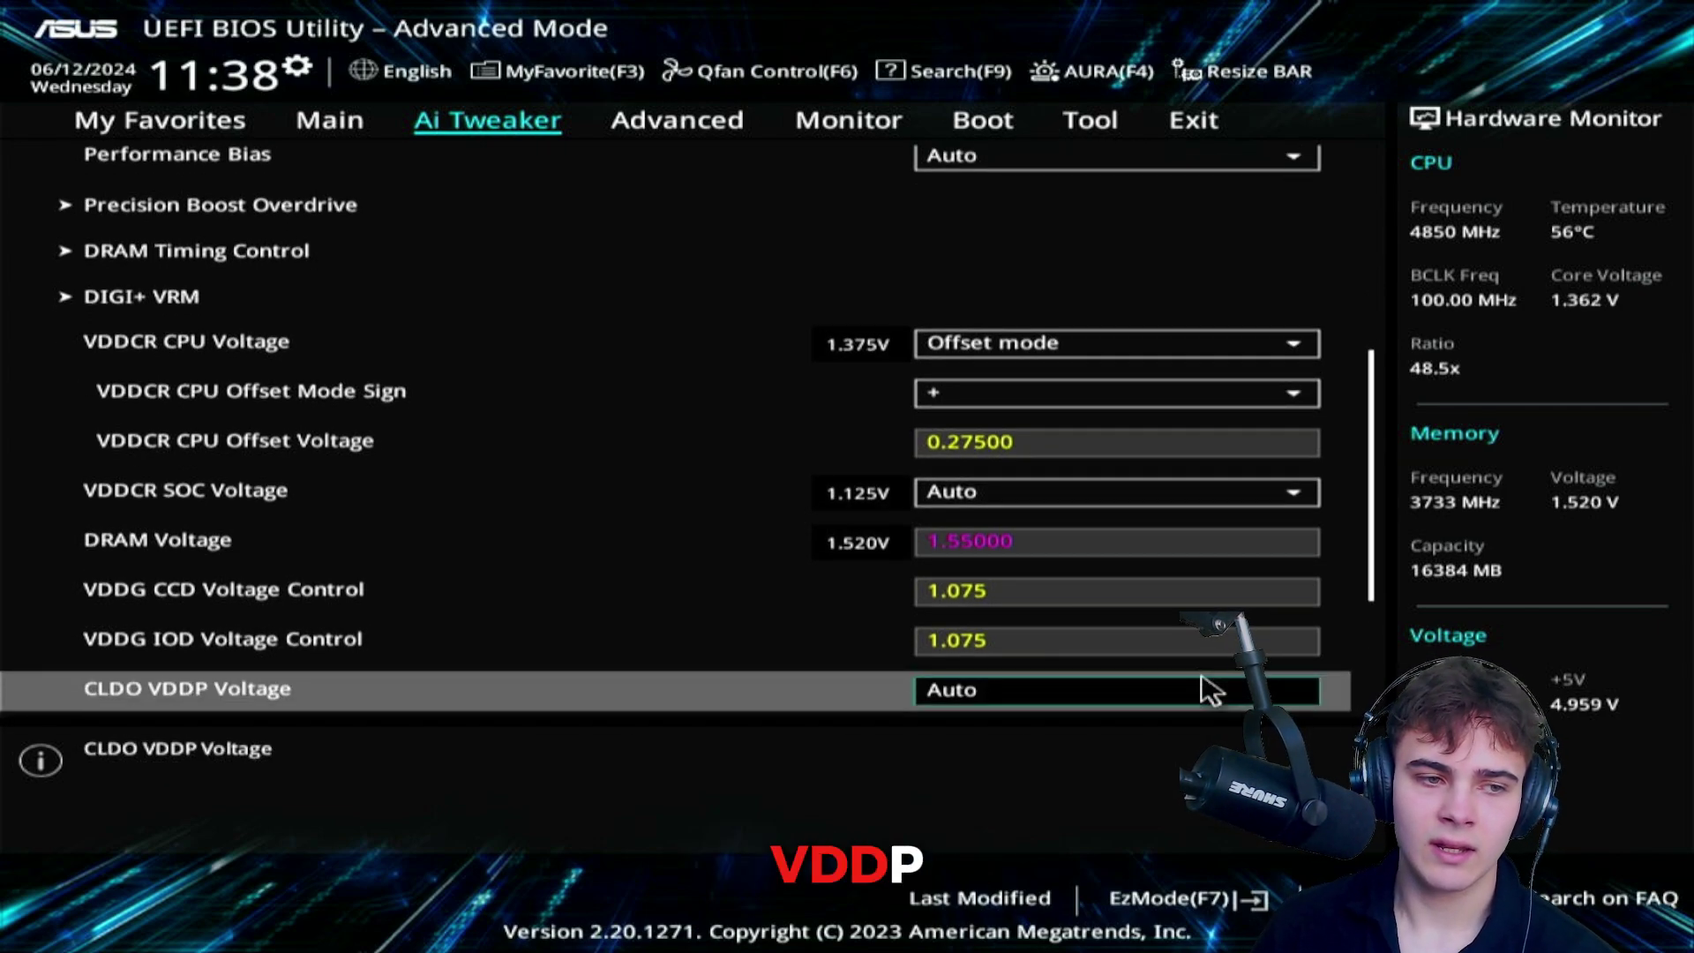
text(1.05)
key(Down)
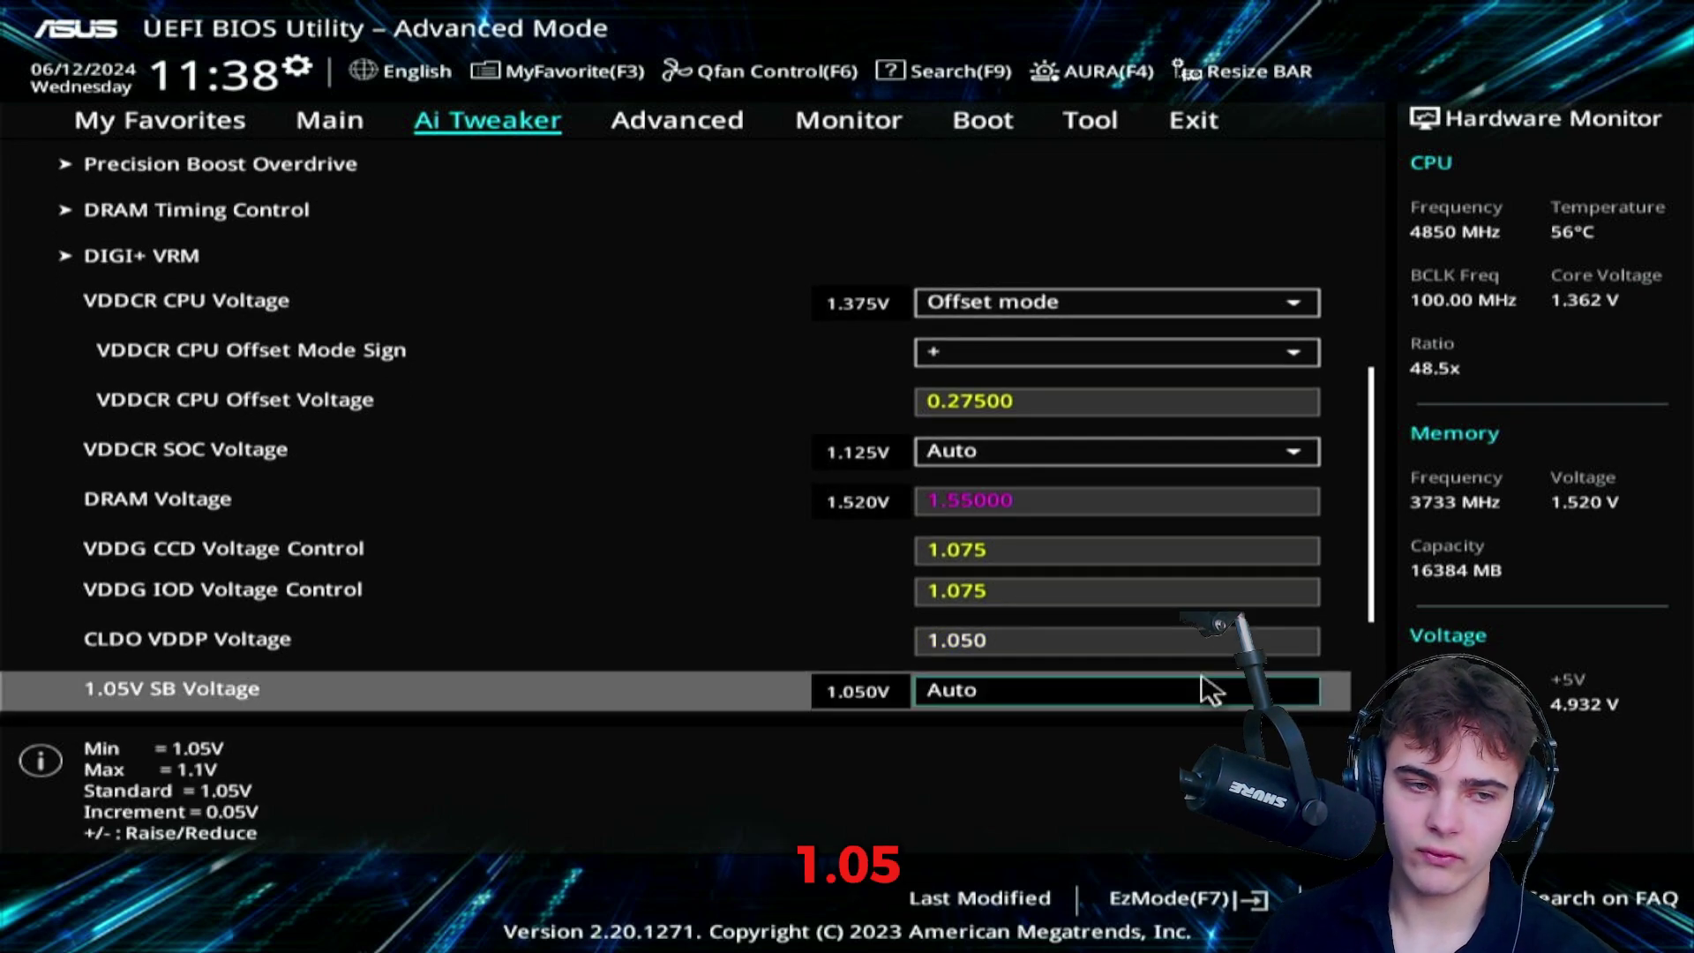
key(Down)
key(Up)
key(Up)
key(Up)
key(Up)
key(Up)
key(Up)
key(Up)
key(Up)
key(Up)
key(Up)
key(Up)
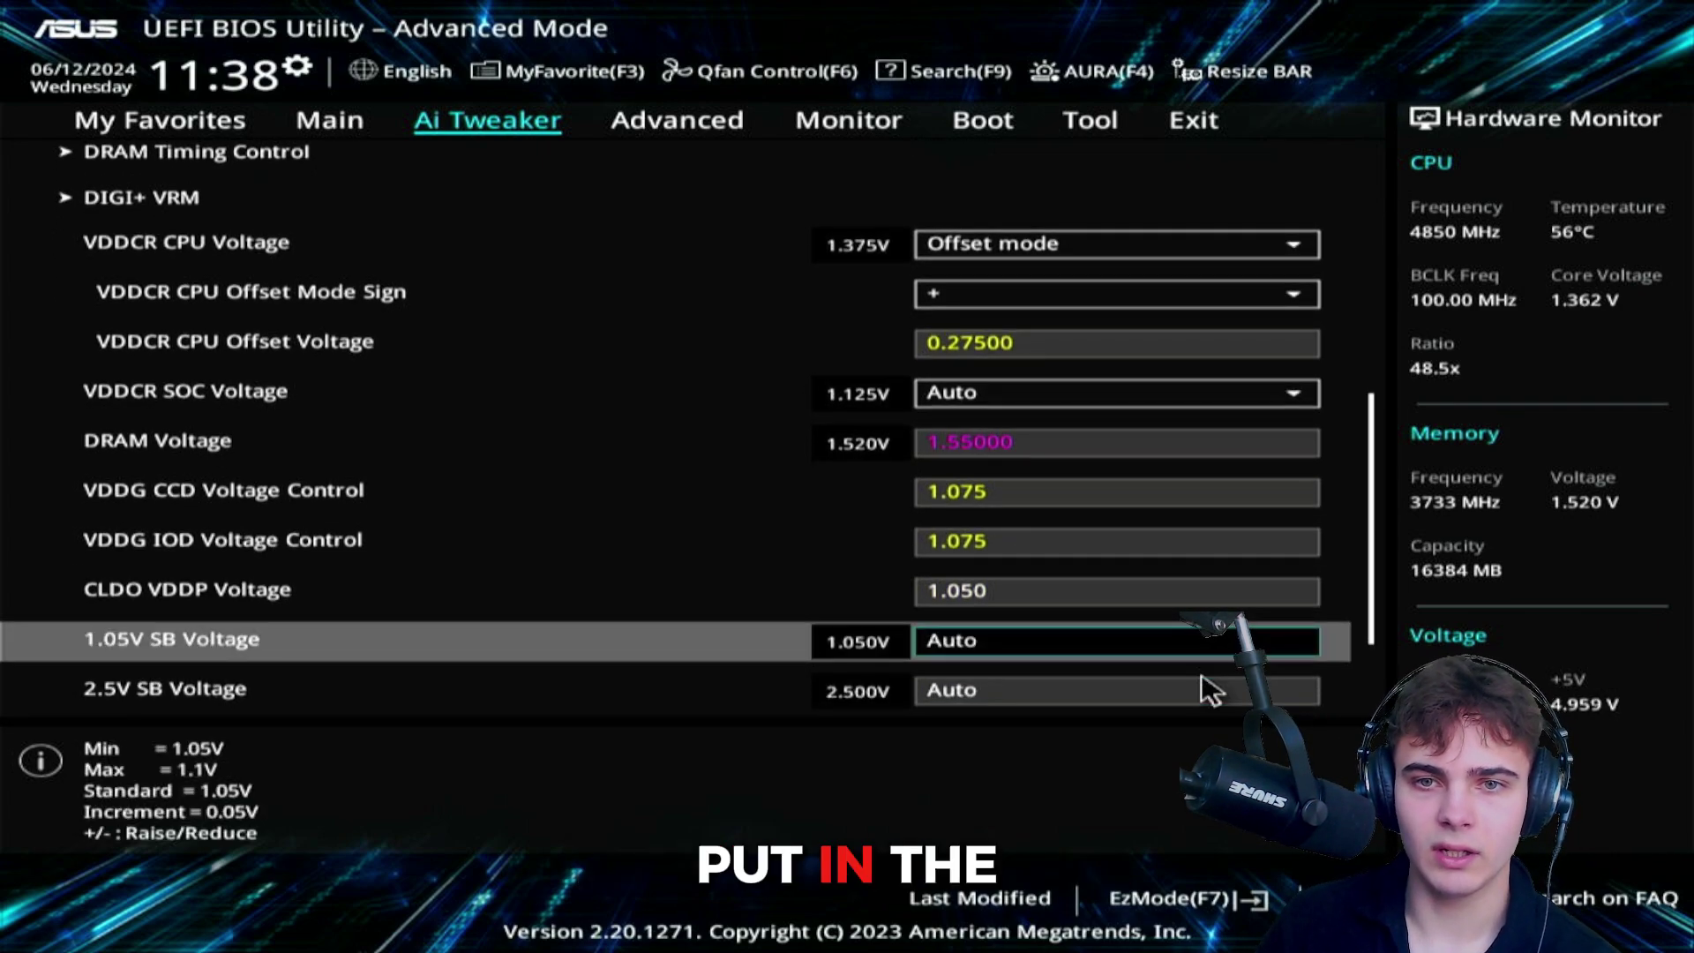
key(Return)
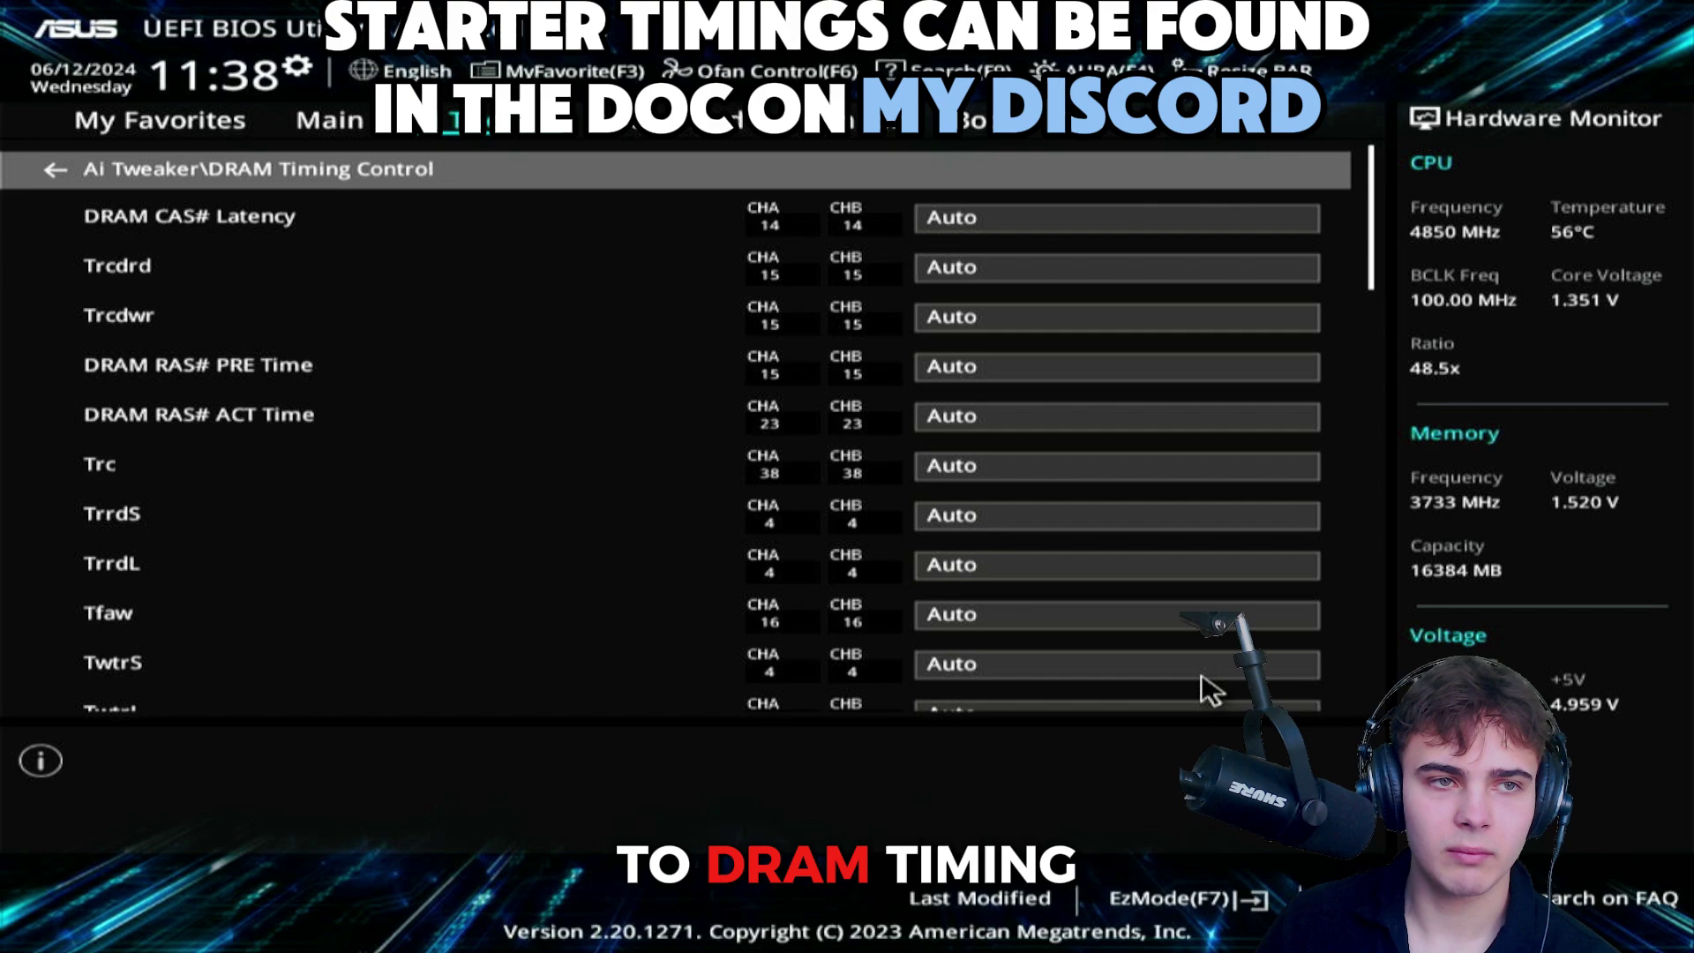
key(Down)
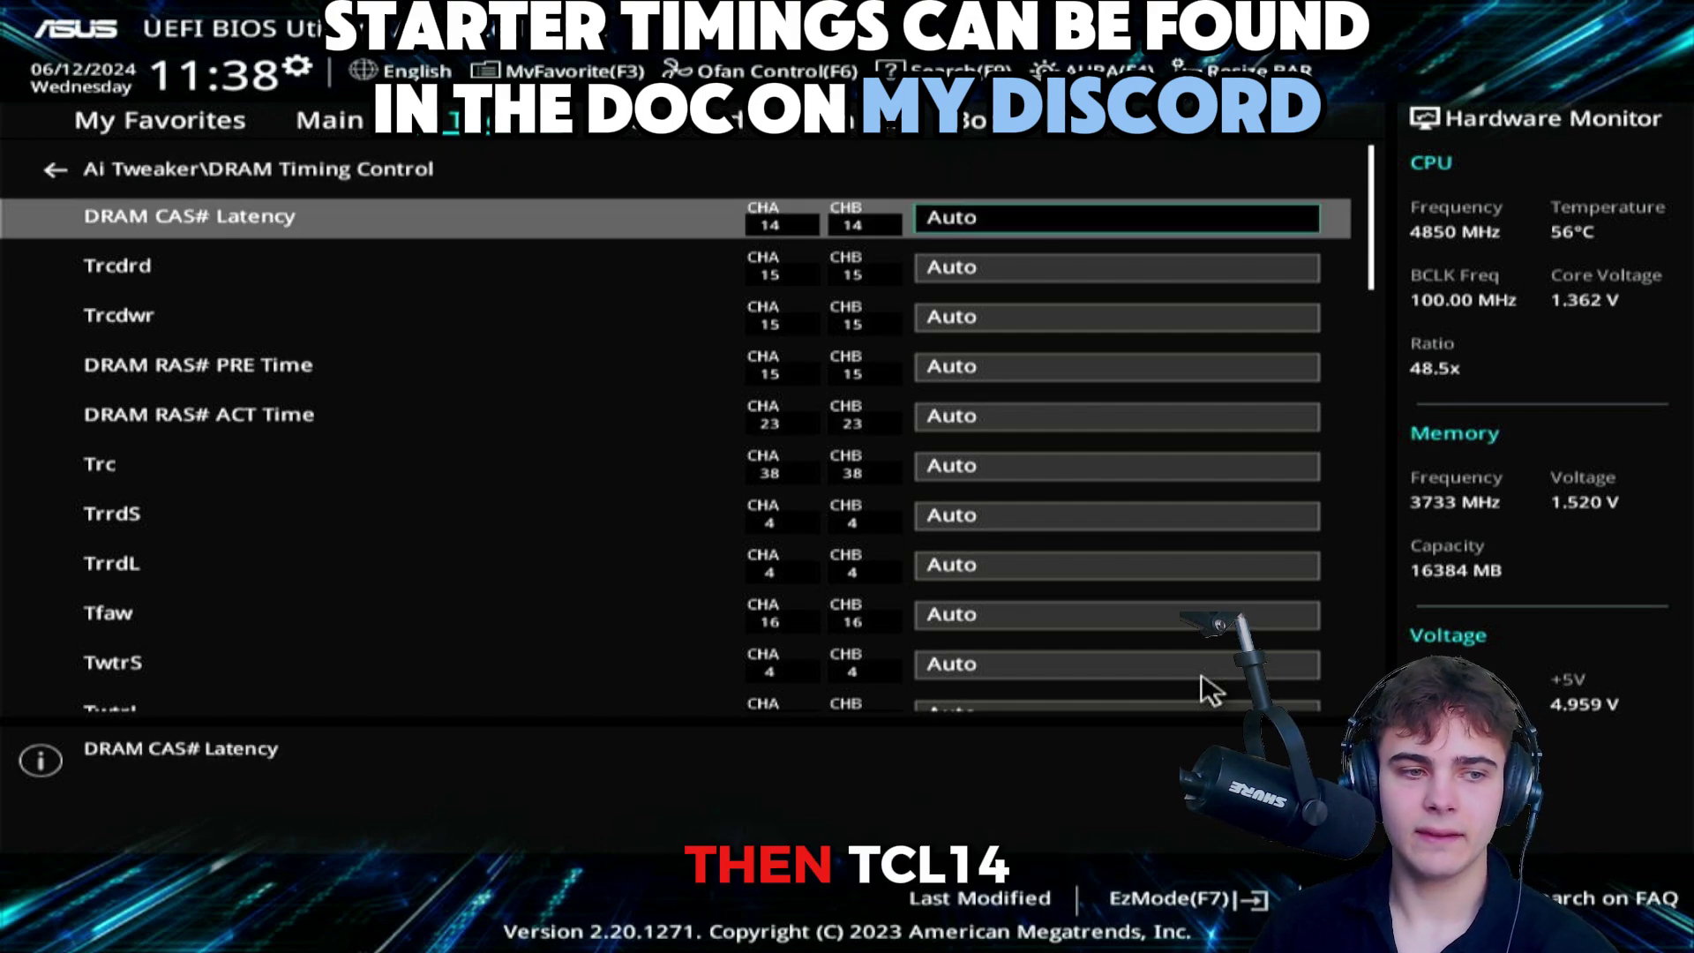
text(144)
key(Down)
text(15)
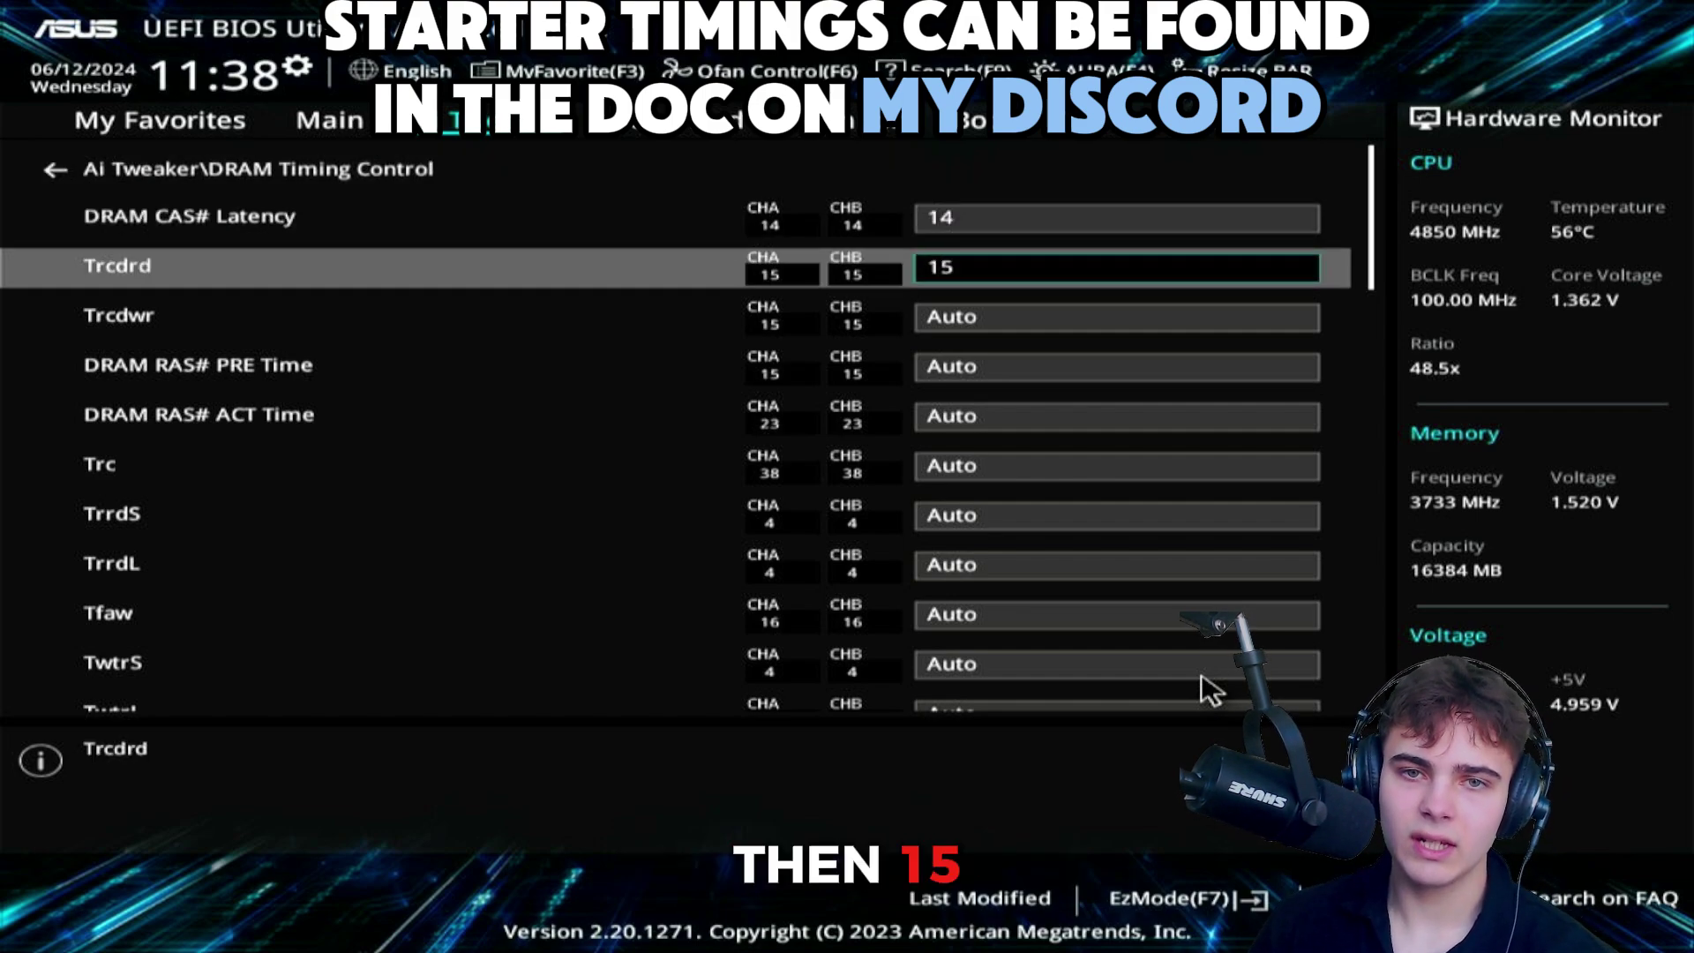
key(Down)
text(15)
key(Down)
text(15)
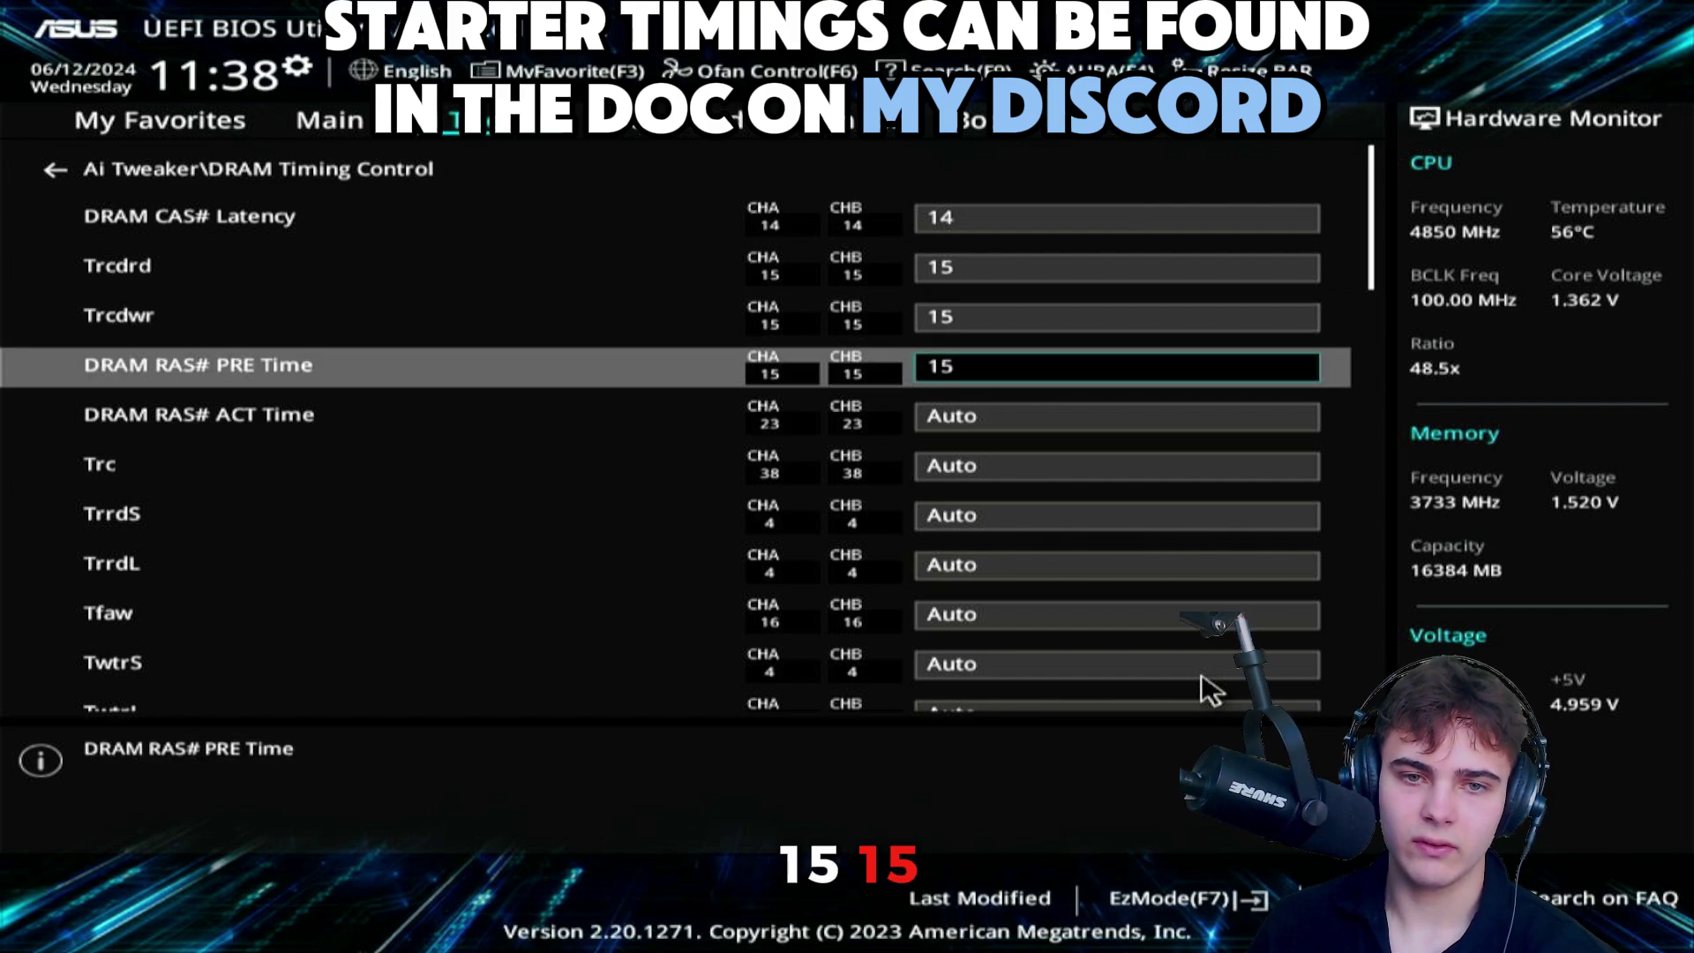
key(Down)
text(30)
key(Down)
text(45)
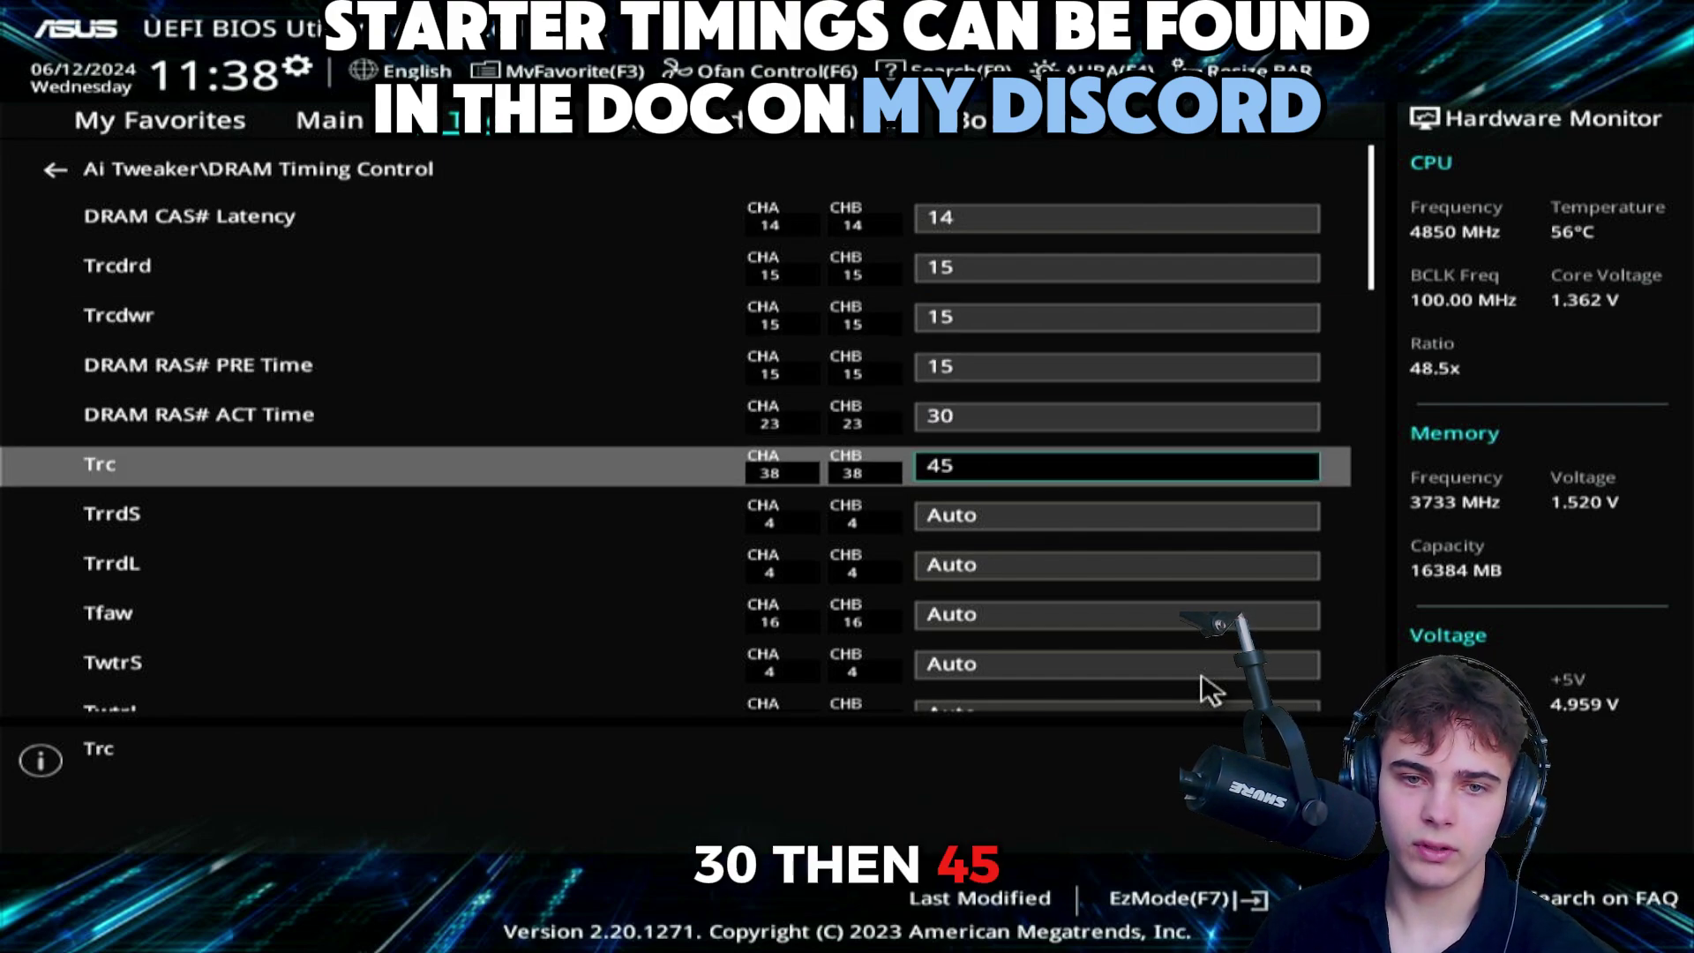
key(Down)
Enter TrrdS 4, TrrdL 6, Tfaw 16, TwtrS 4, TwtrL 10, Twr 16 and TrdrdScl 4.
text(4)
key(Down)
text(6)
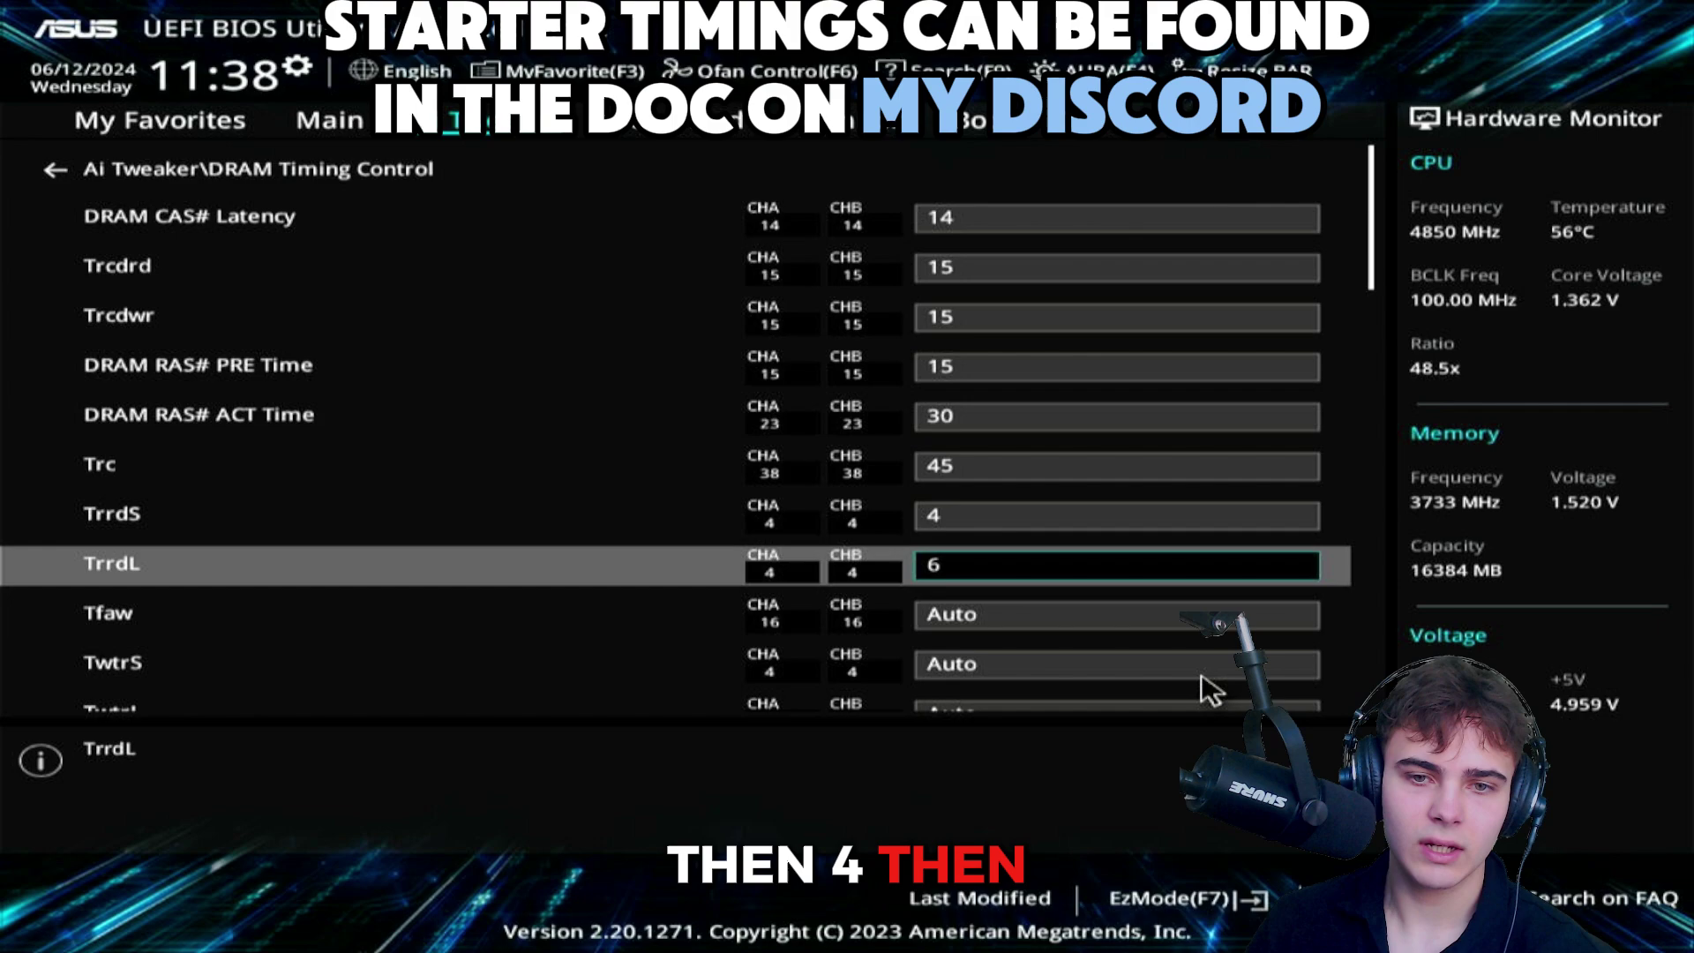
key(Down)
text(16)
key(Down)
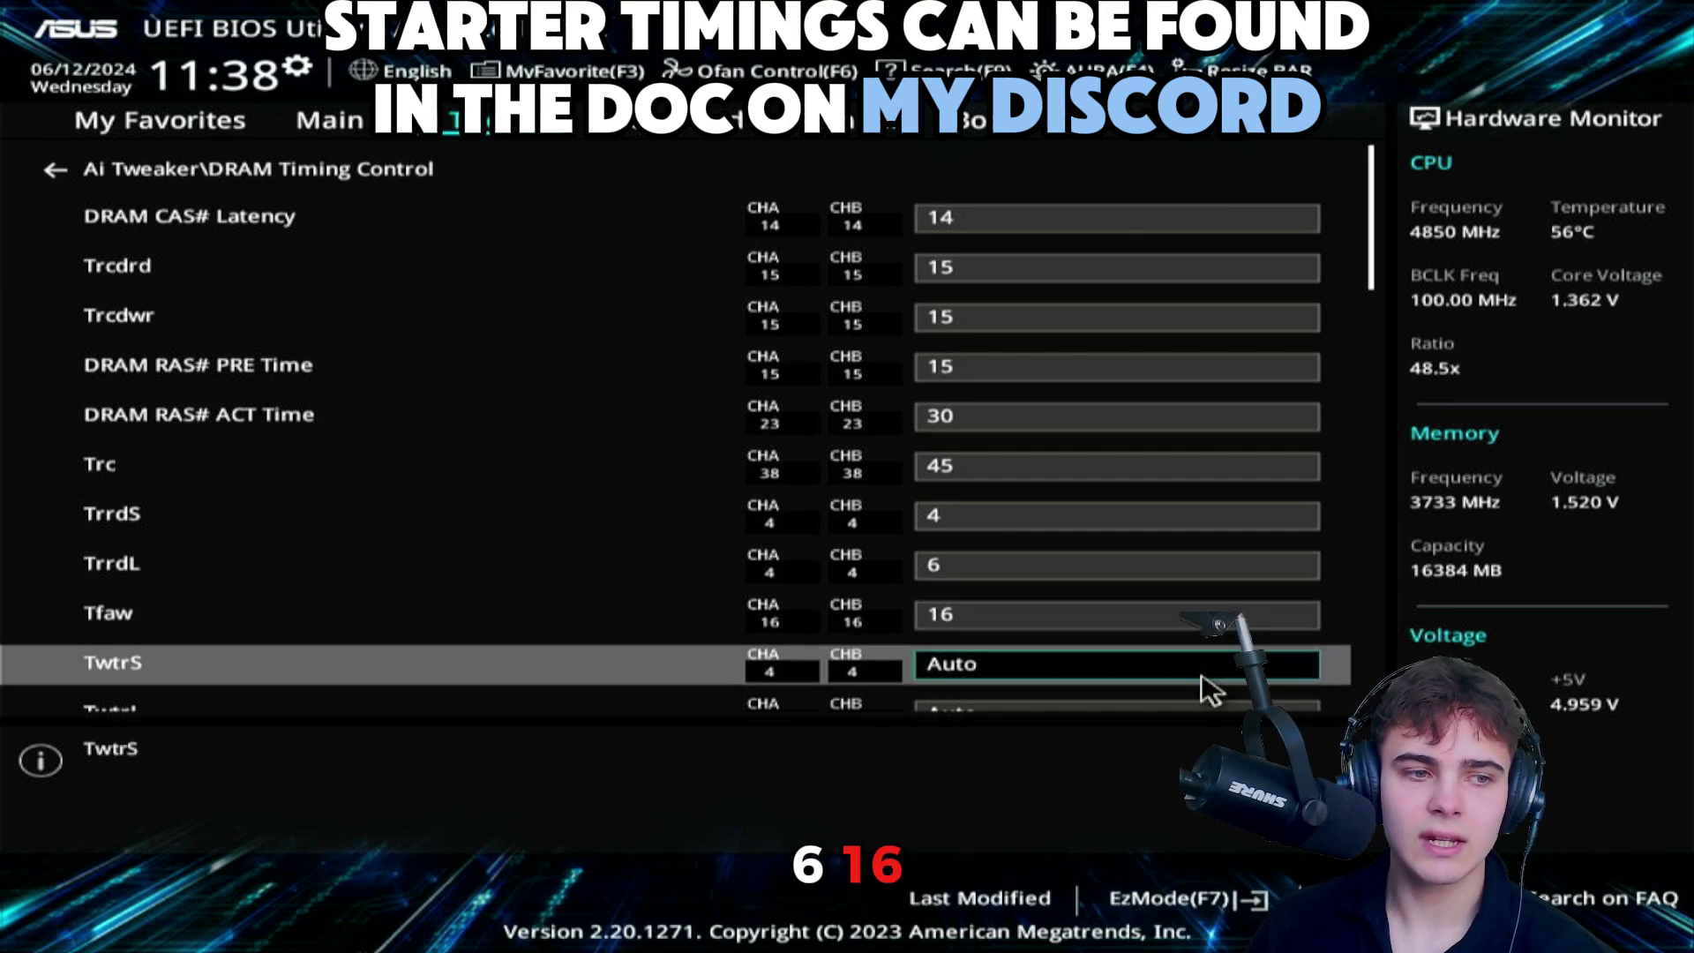
text(4)
key(Down)
text(10)
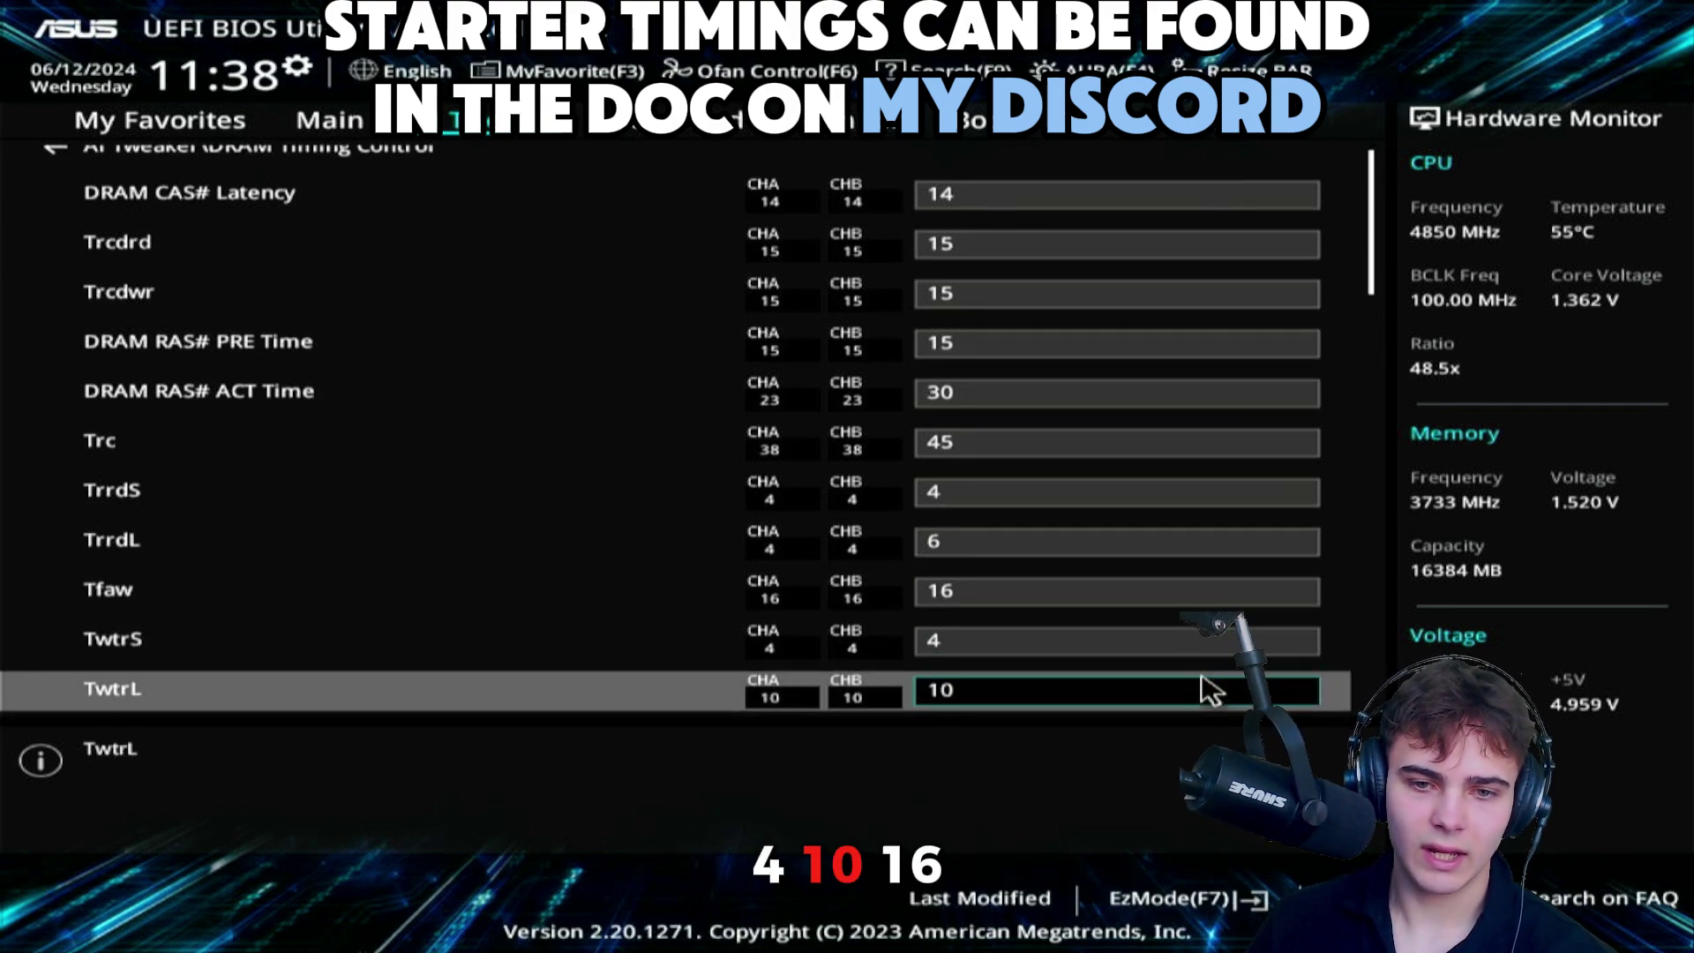
key(Down)
text(16)
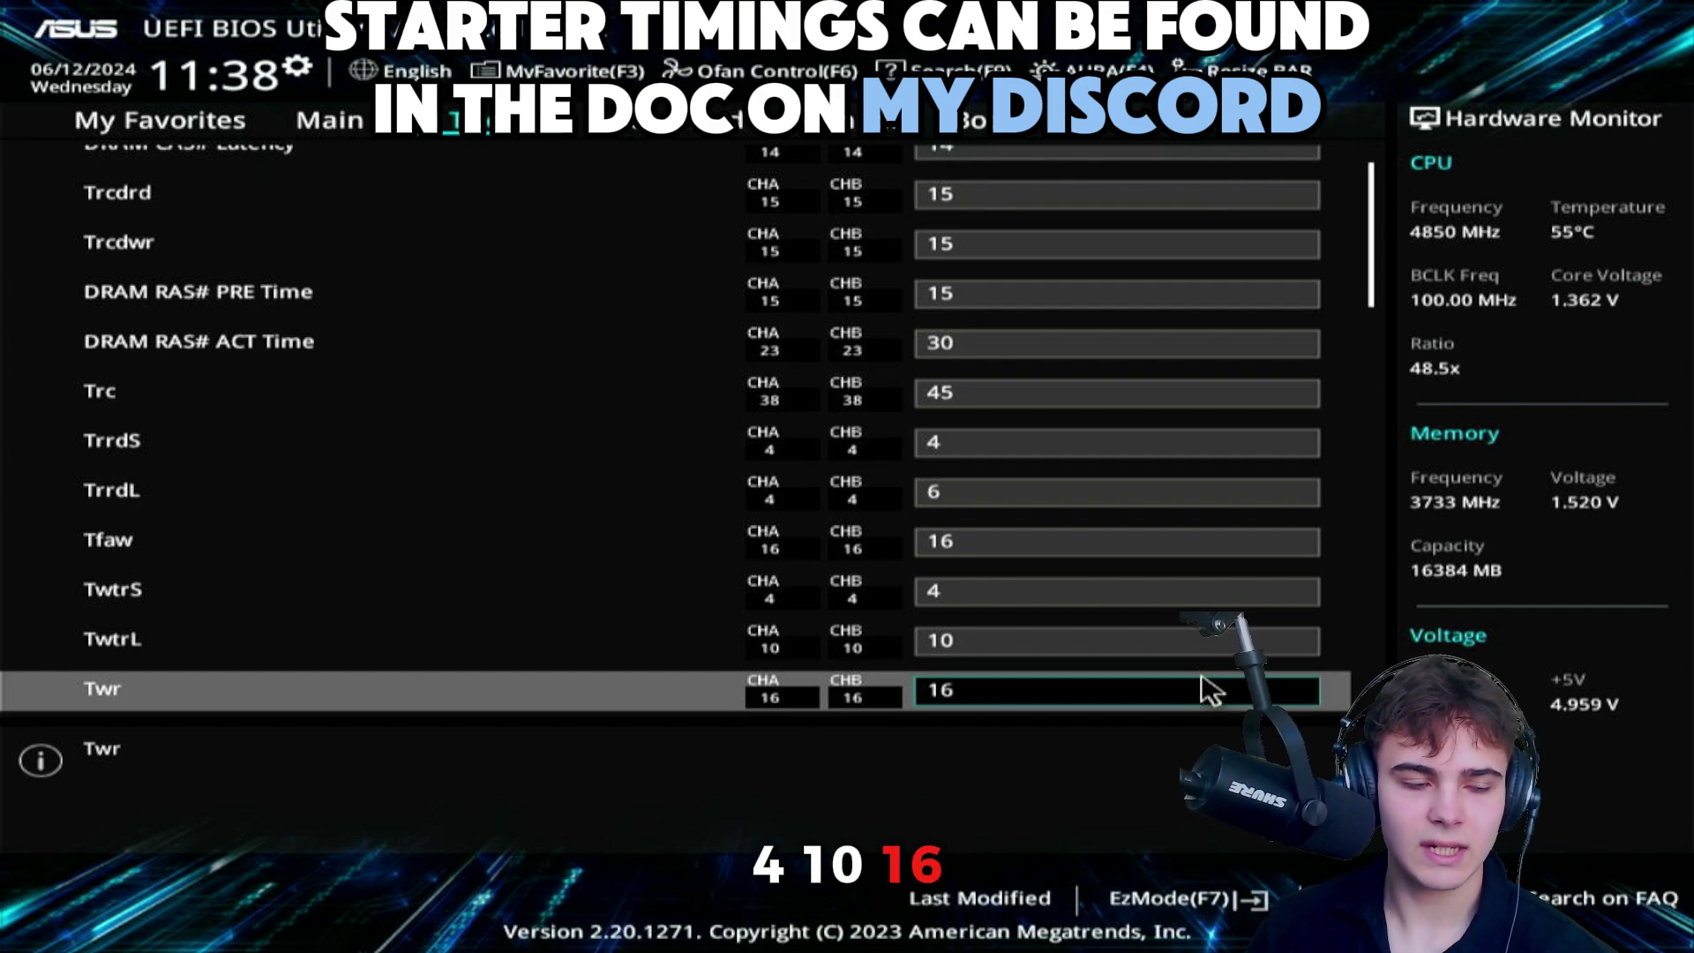
key(Down)
key(Down)
text(4)
key(Down)
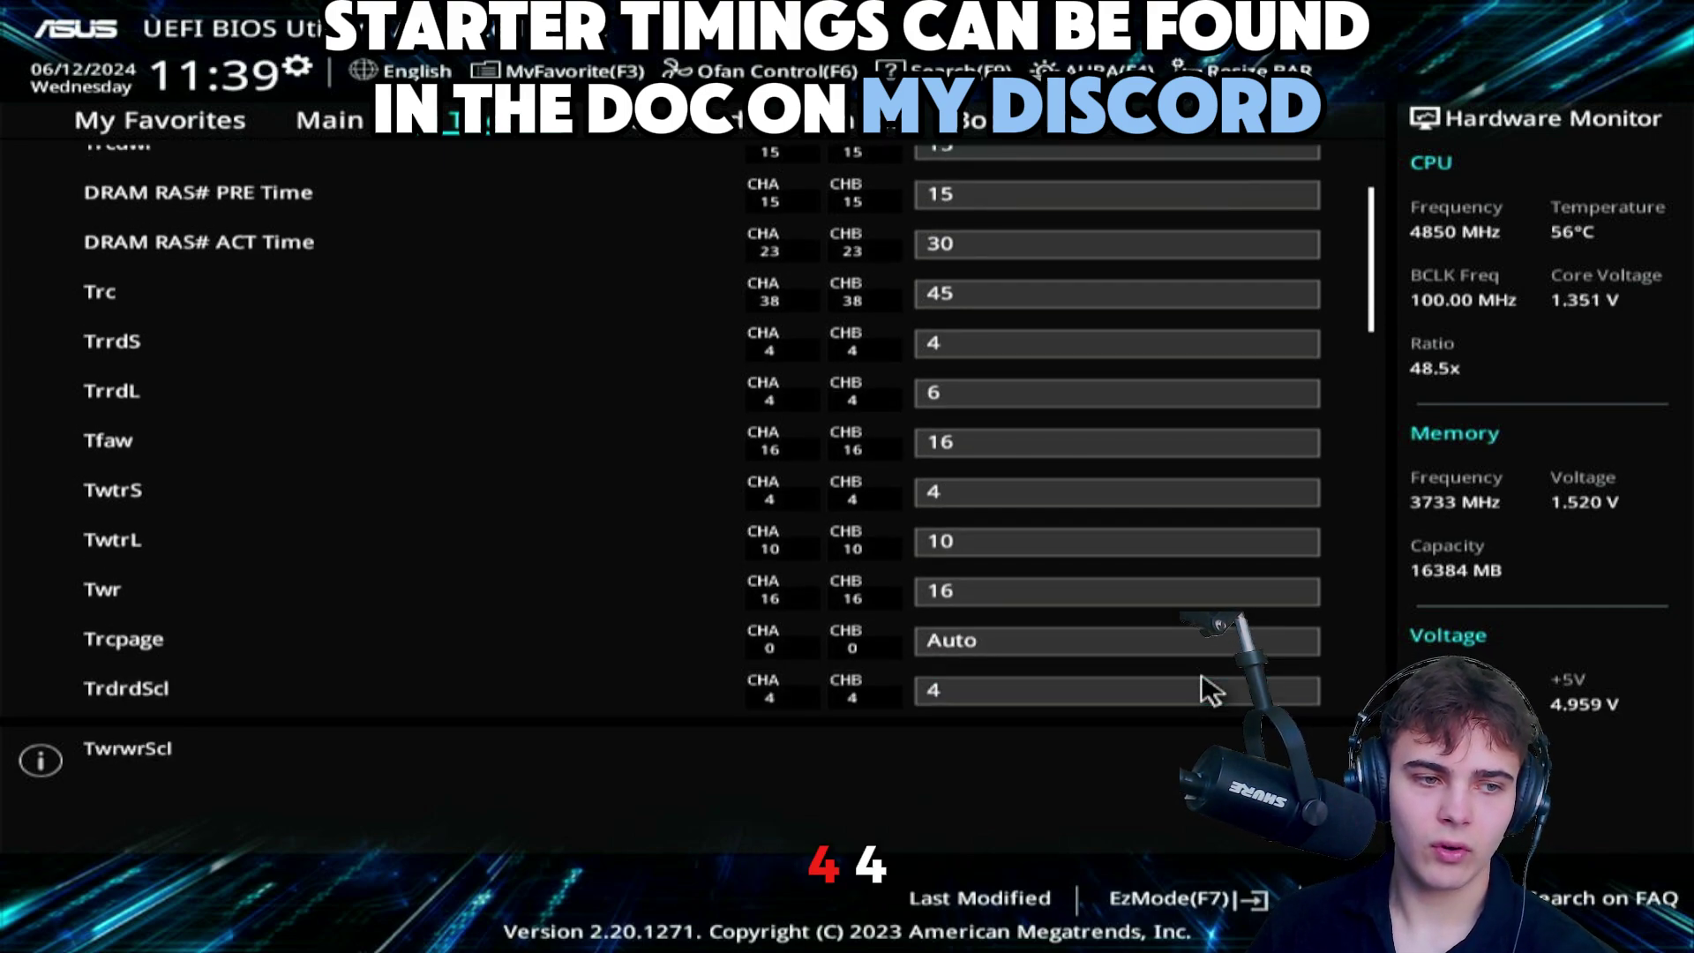
text(4)
key(Down)
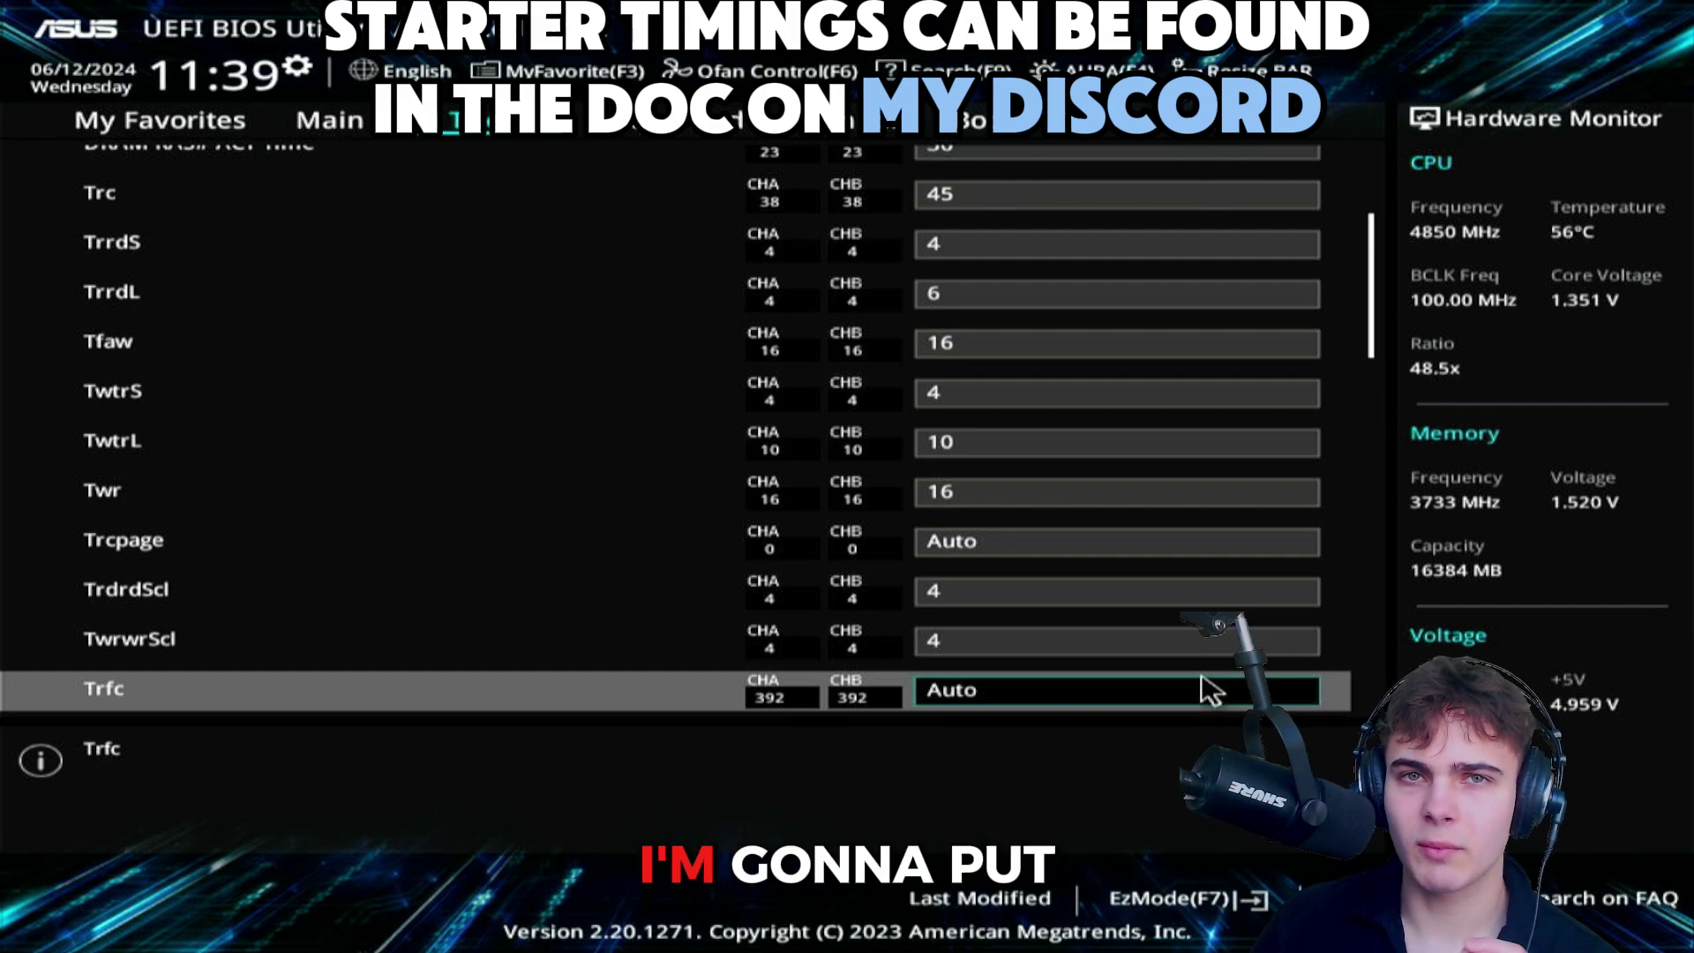
Set Trfc to 378 and TrdrdSc to 1.
text(378)
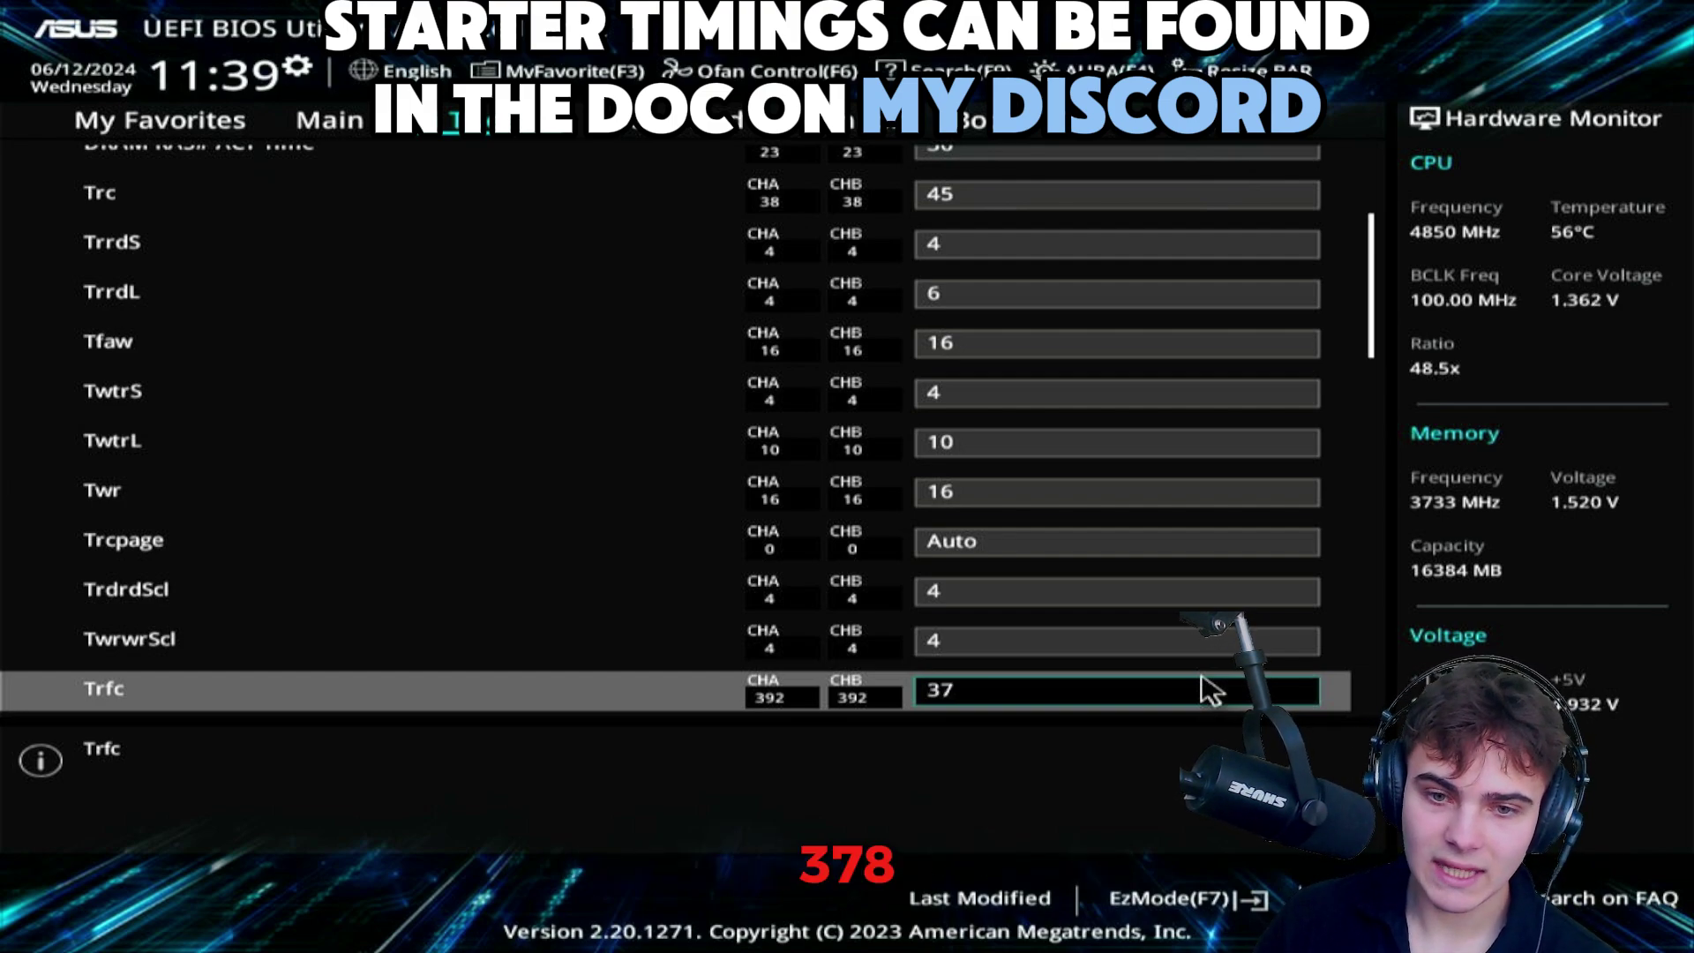
key(Down)
key(Down)
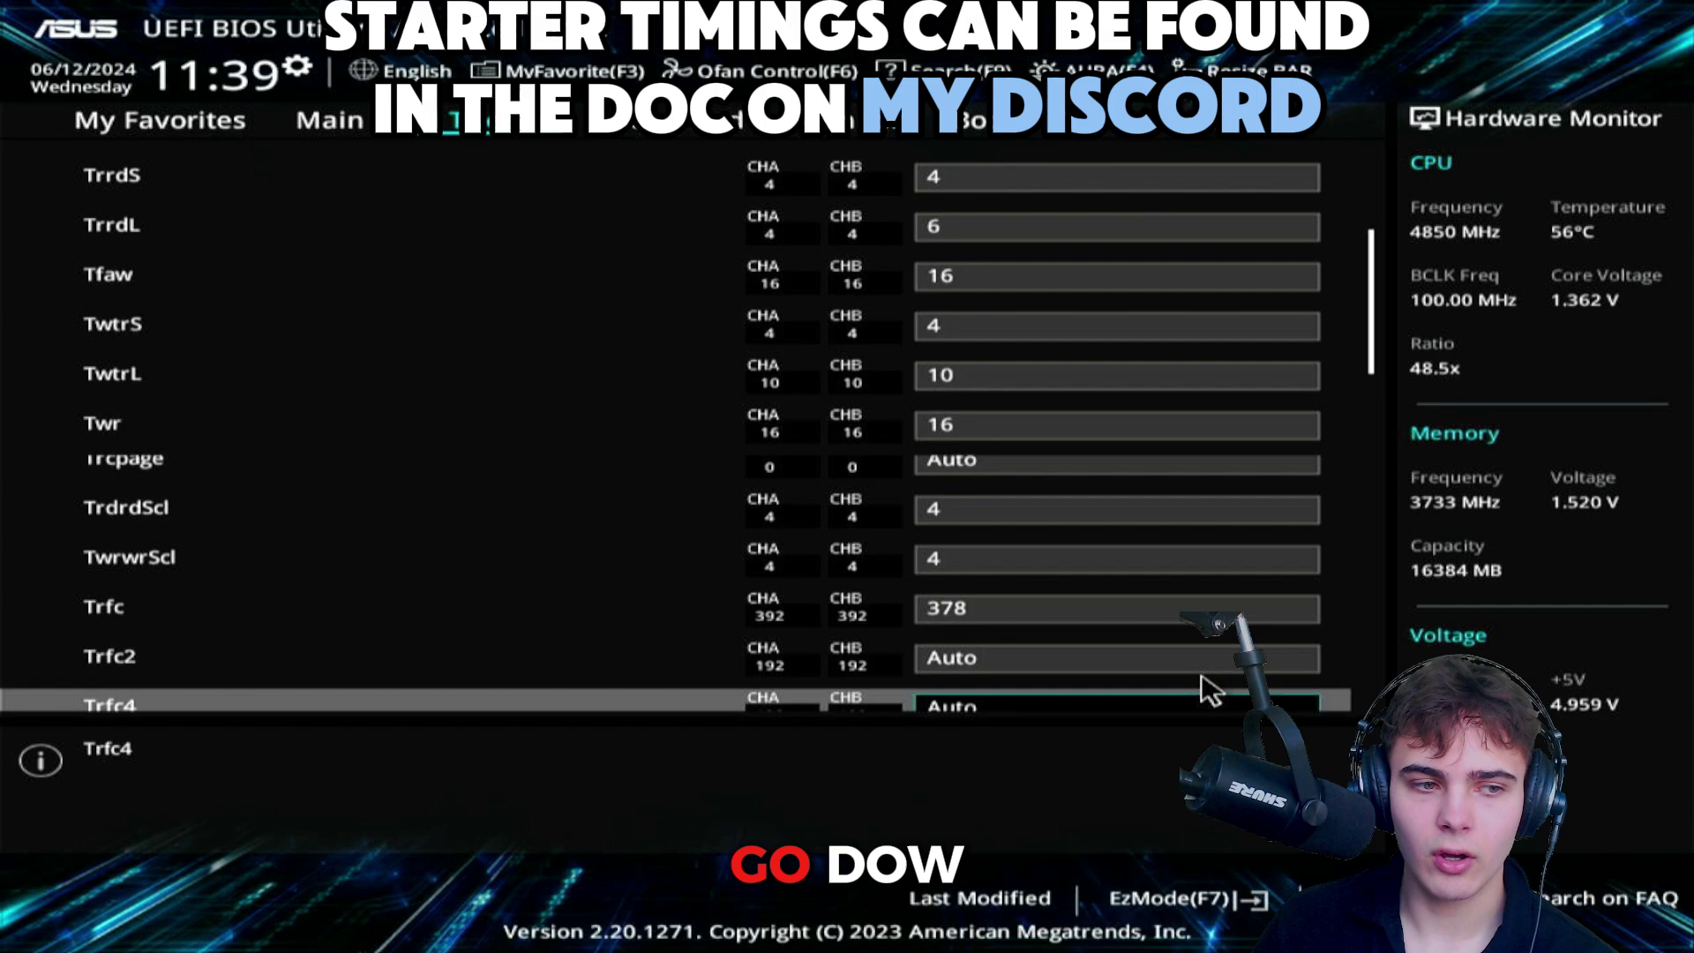
key(Down)
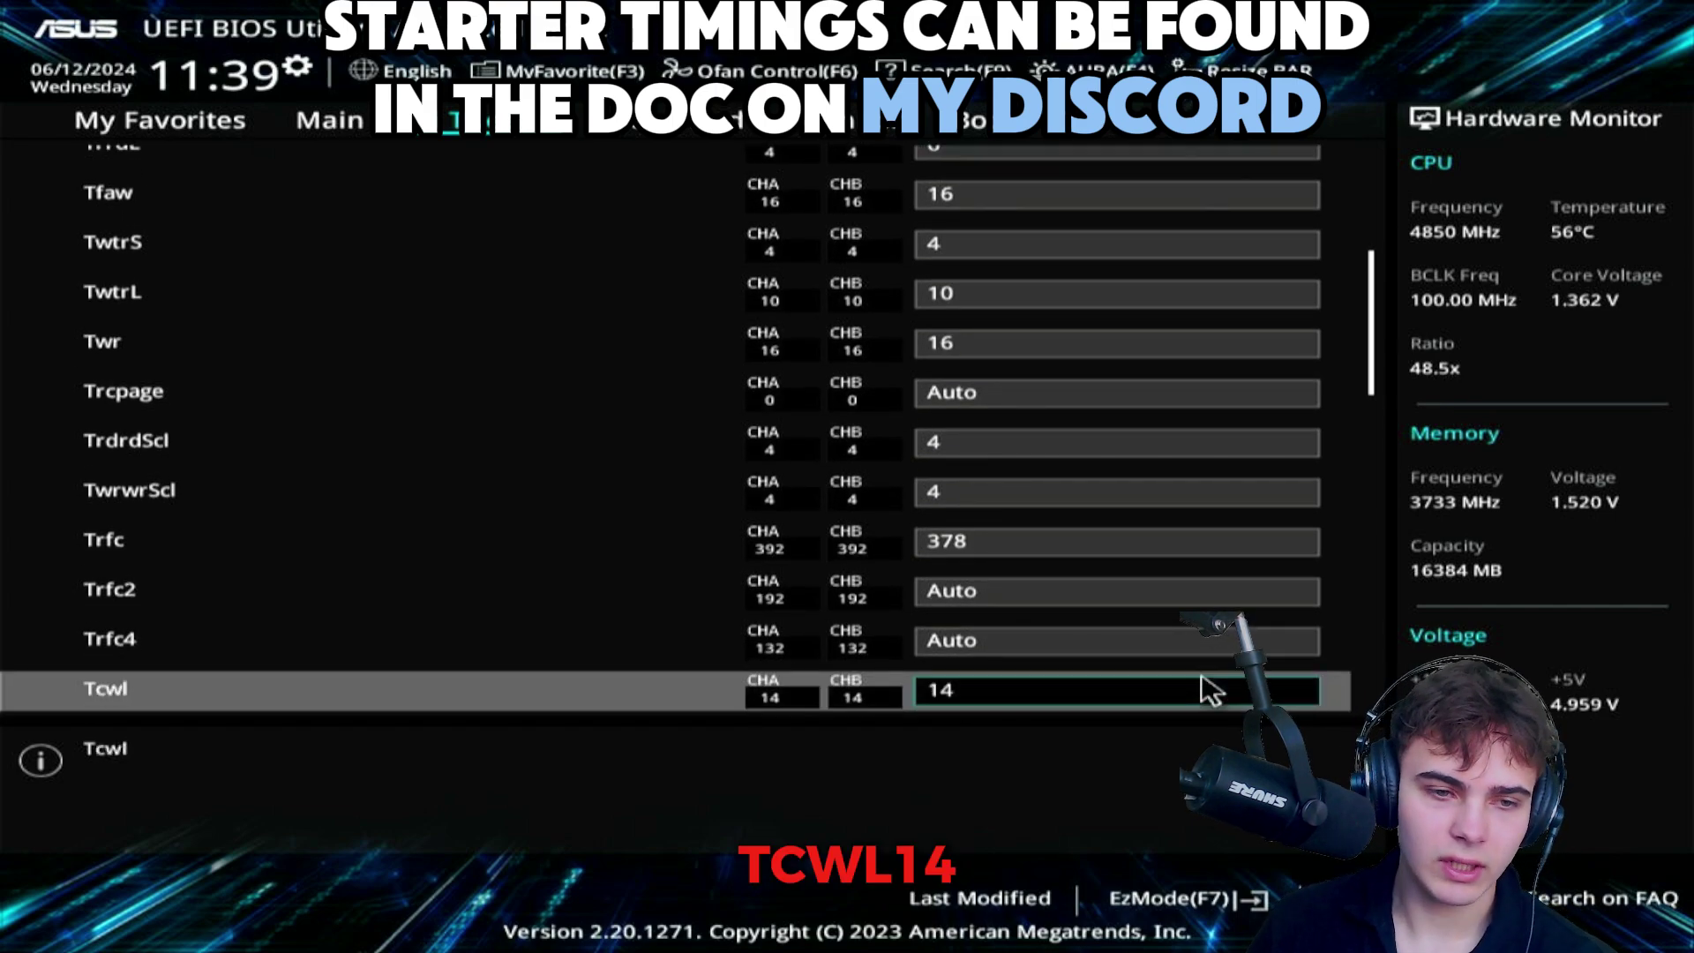
key(Down)
key(Down)
key(Down)
key(Down)
key(Down)
key(Down)
key(Down)
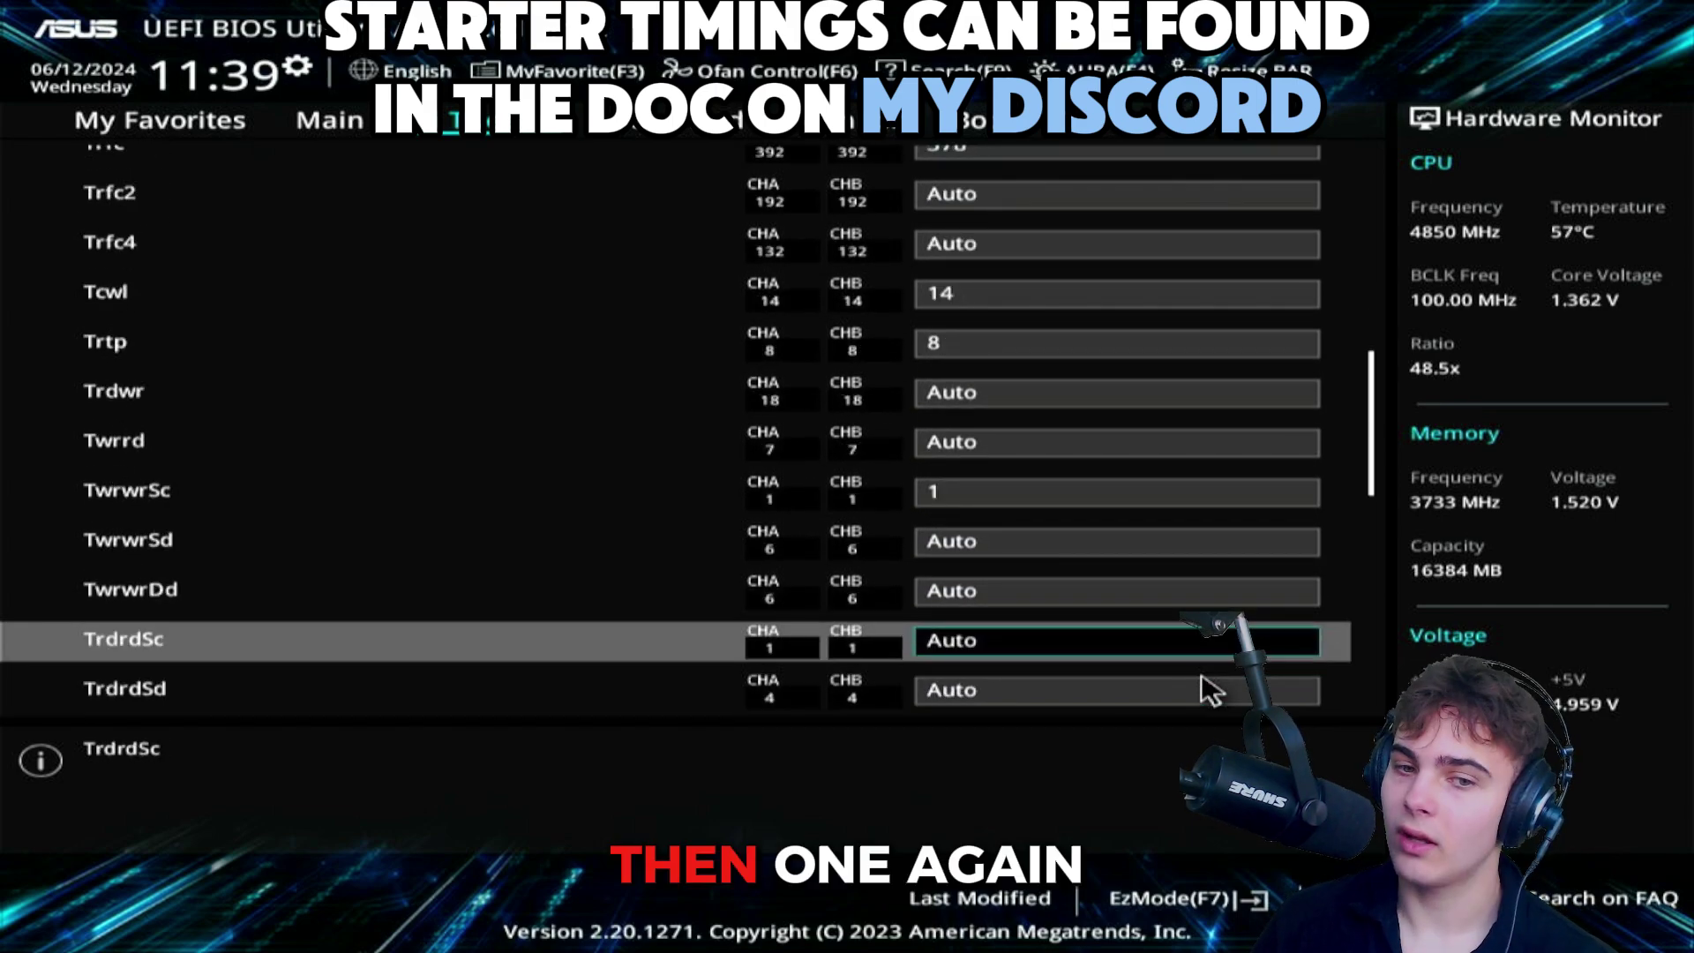
text(1)
key(Down)
Set Cmd2T to 1T and Gear Down Mode to Enabled.
key(Down)
key(Down)
key(Down)
key(Down)
key(Return)
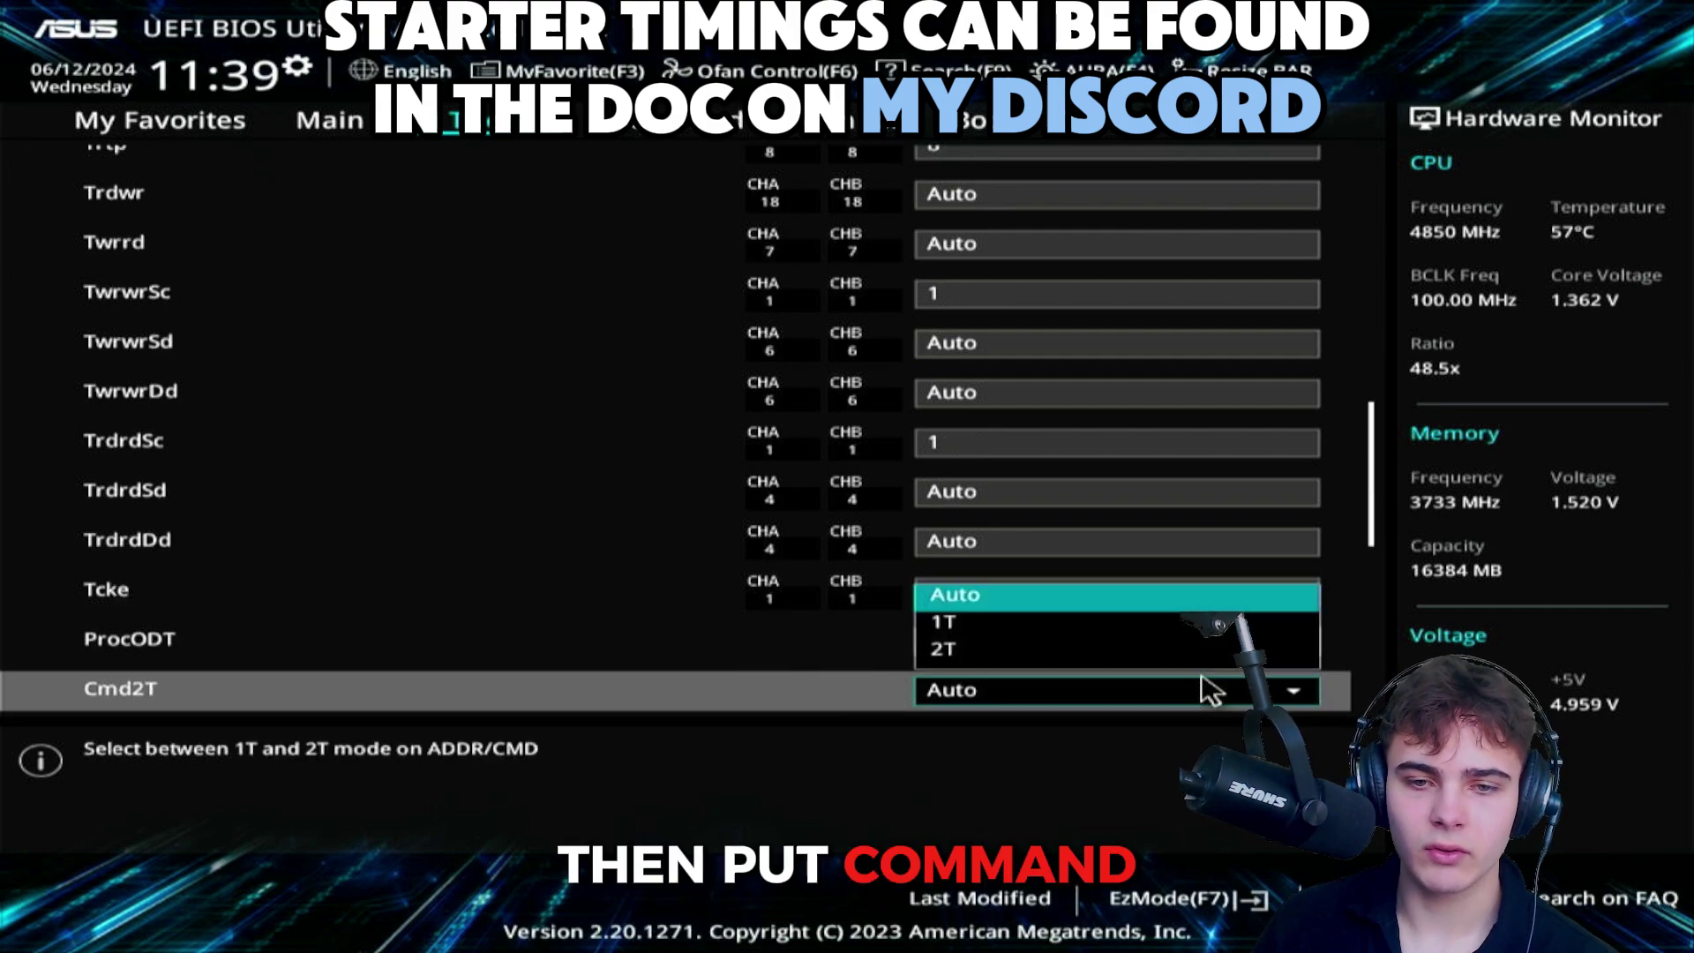
key(Down)
key(Return)
key(Down)
key(Return)
key(Down)
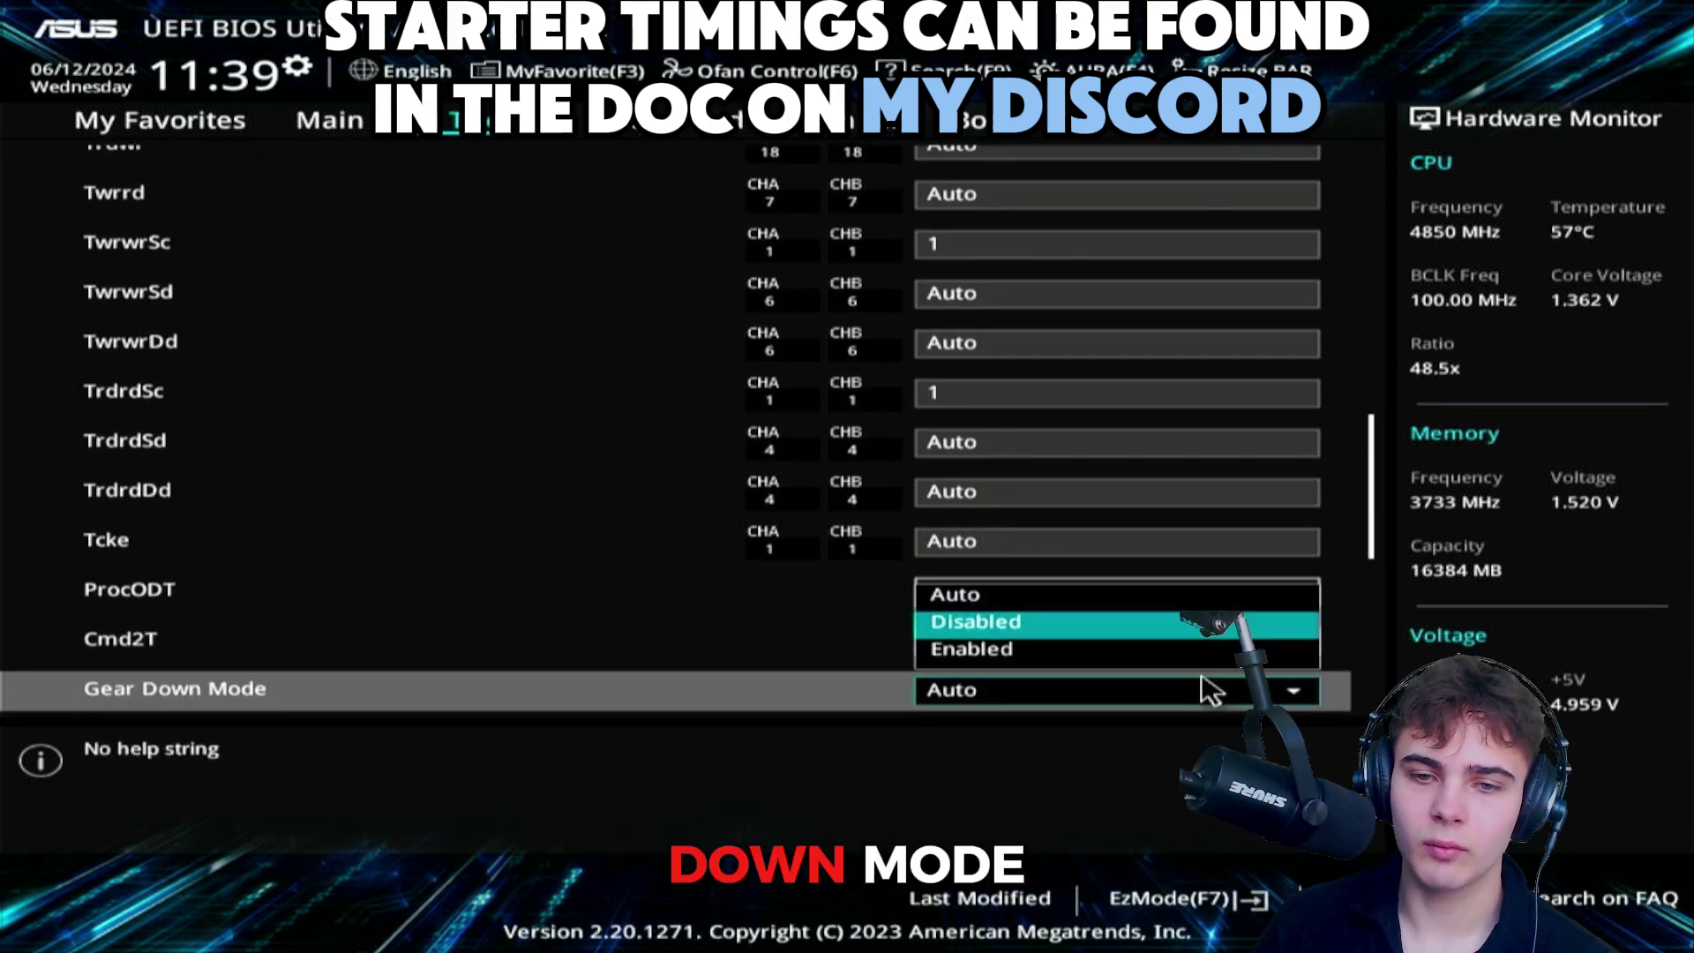
key(Down)
key(Return)
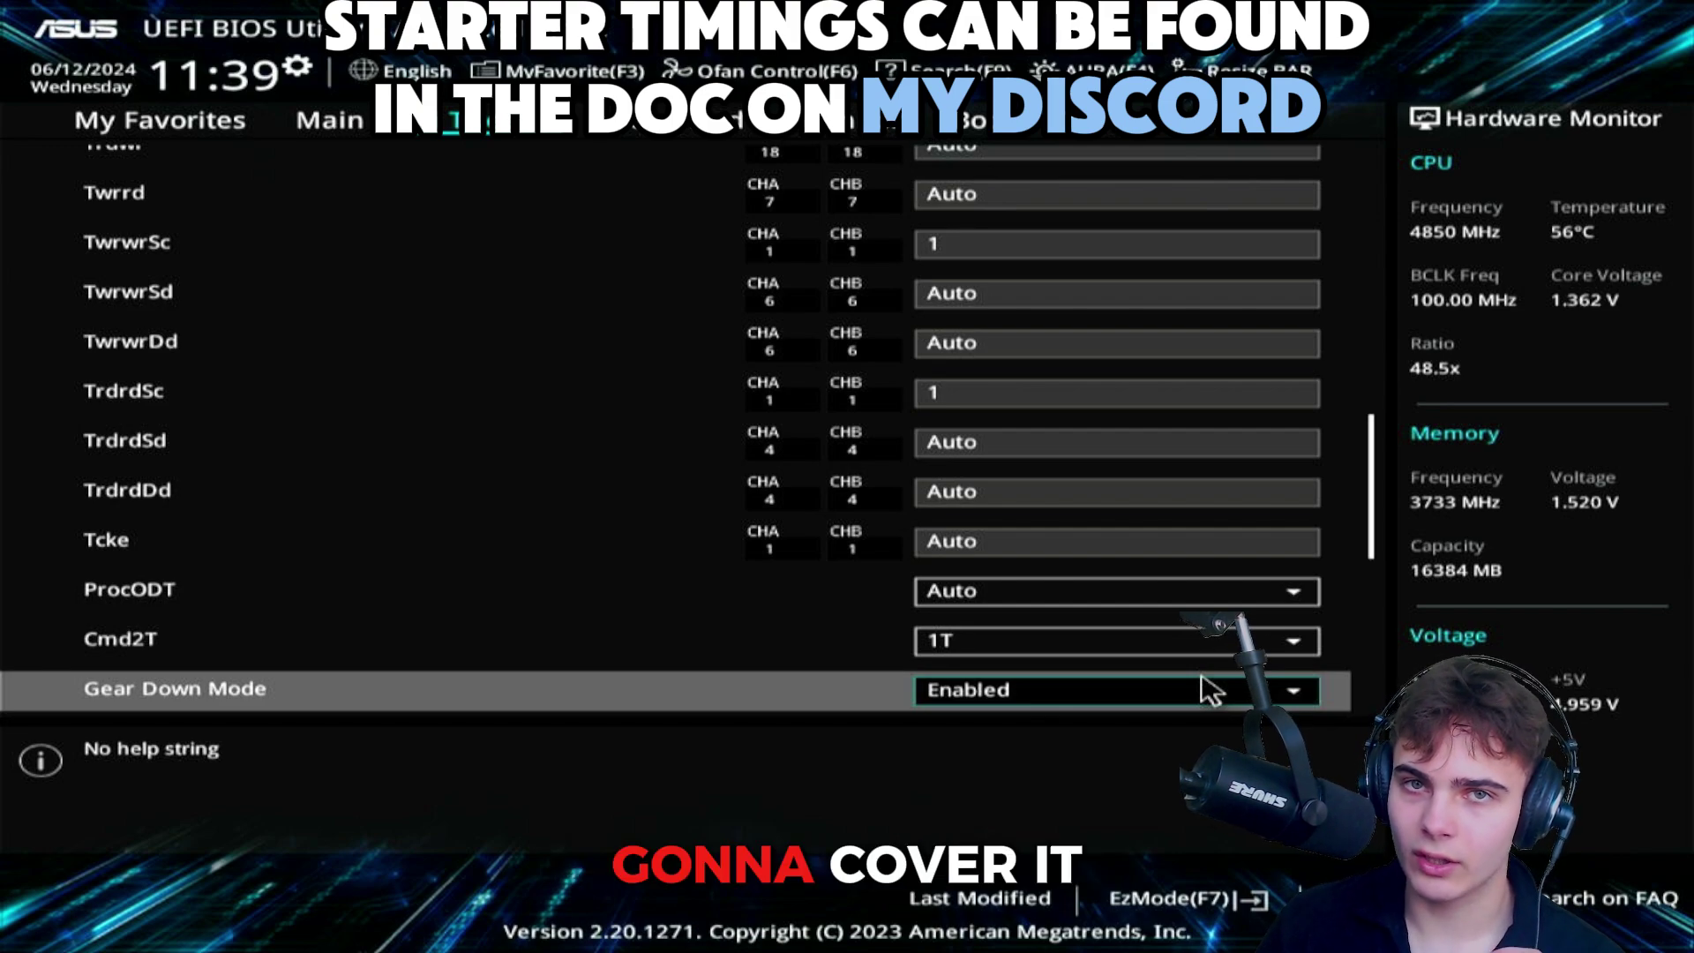
Set Power Down Enable to Disabled.
scroll(1211, 691, down, 1)
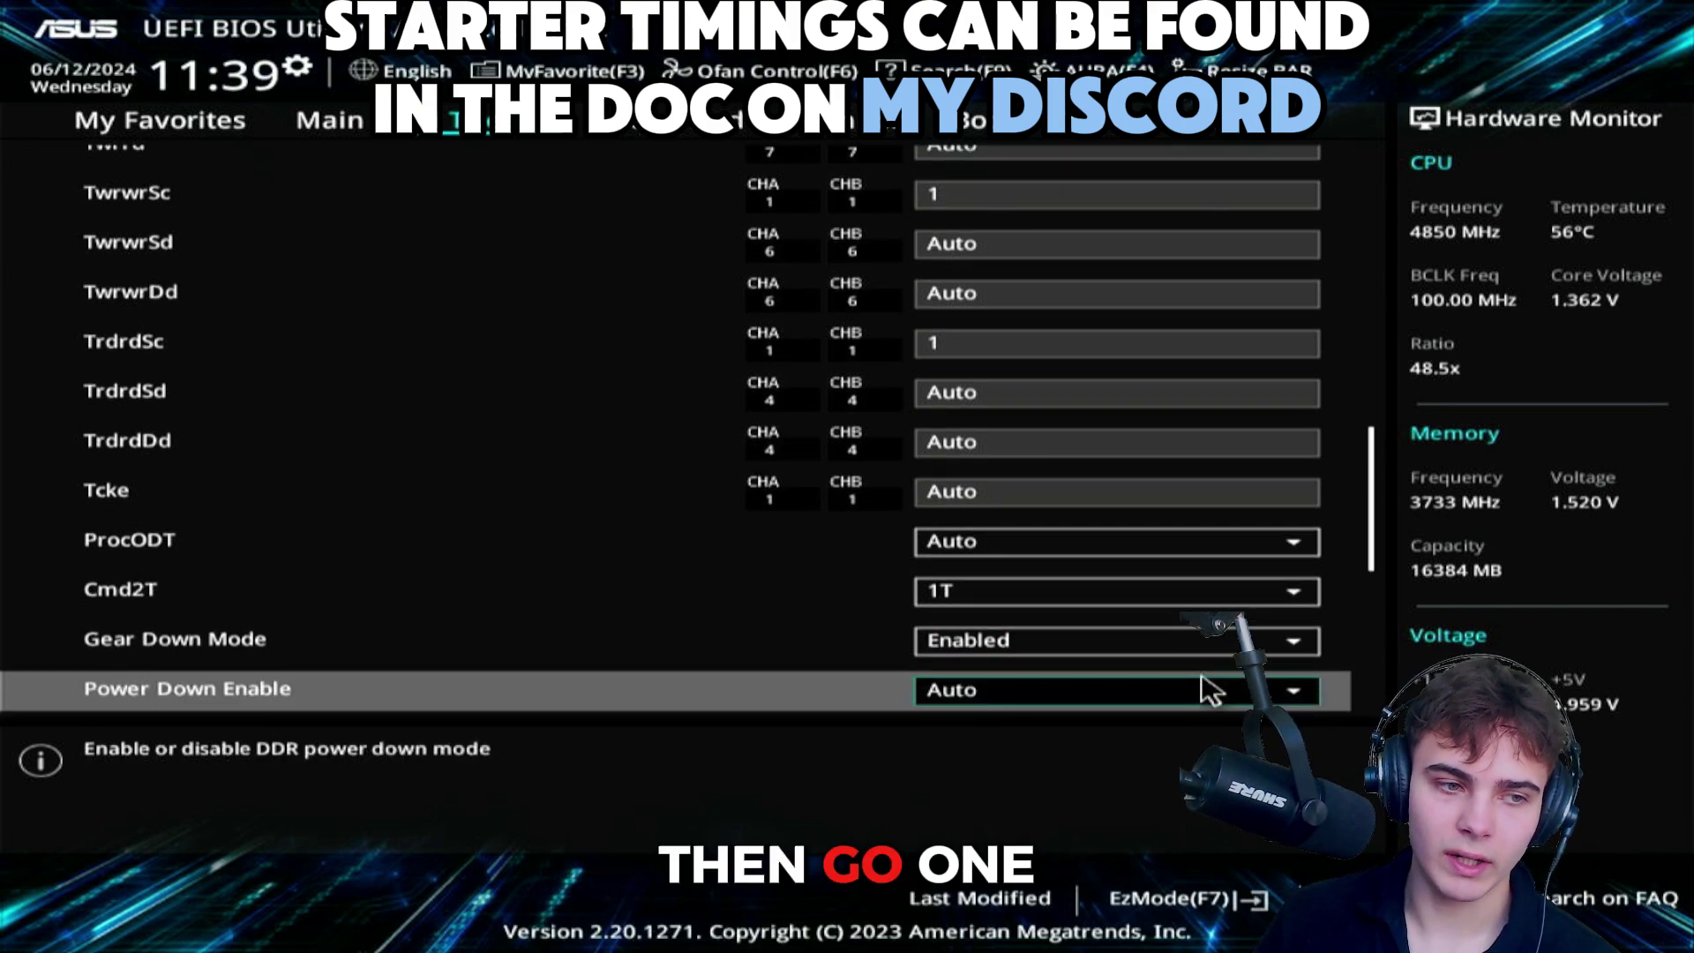
click(1211, 690)
key(Down)
key(Return)
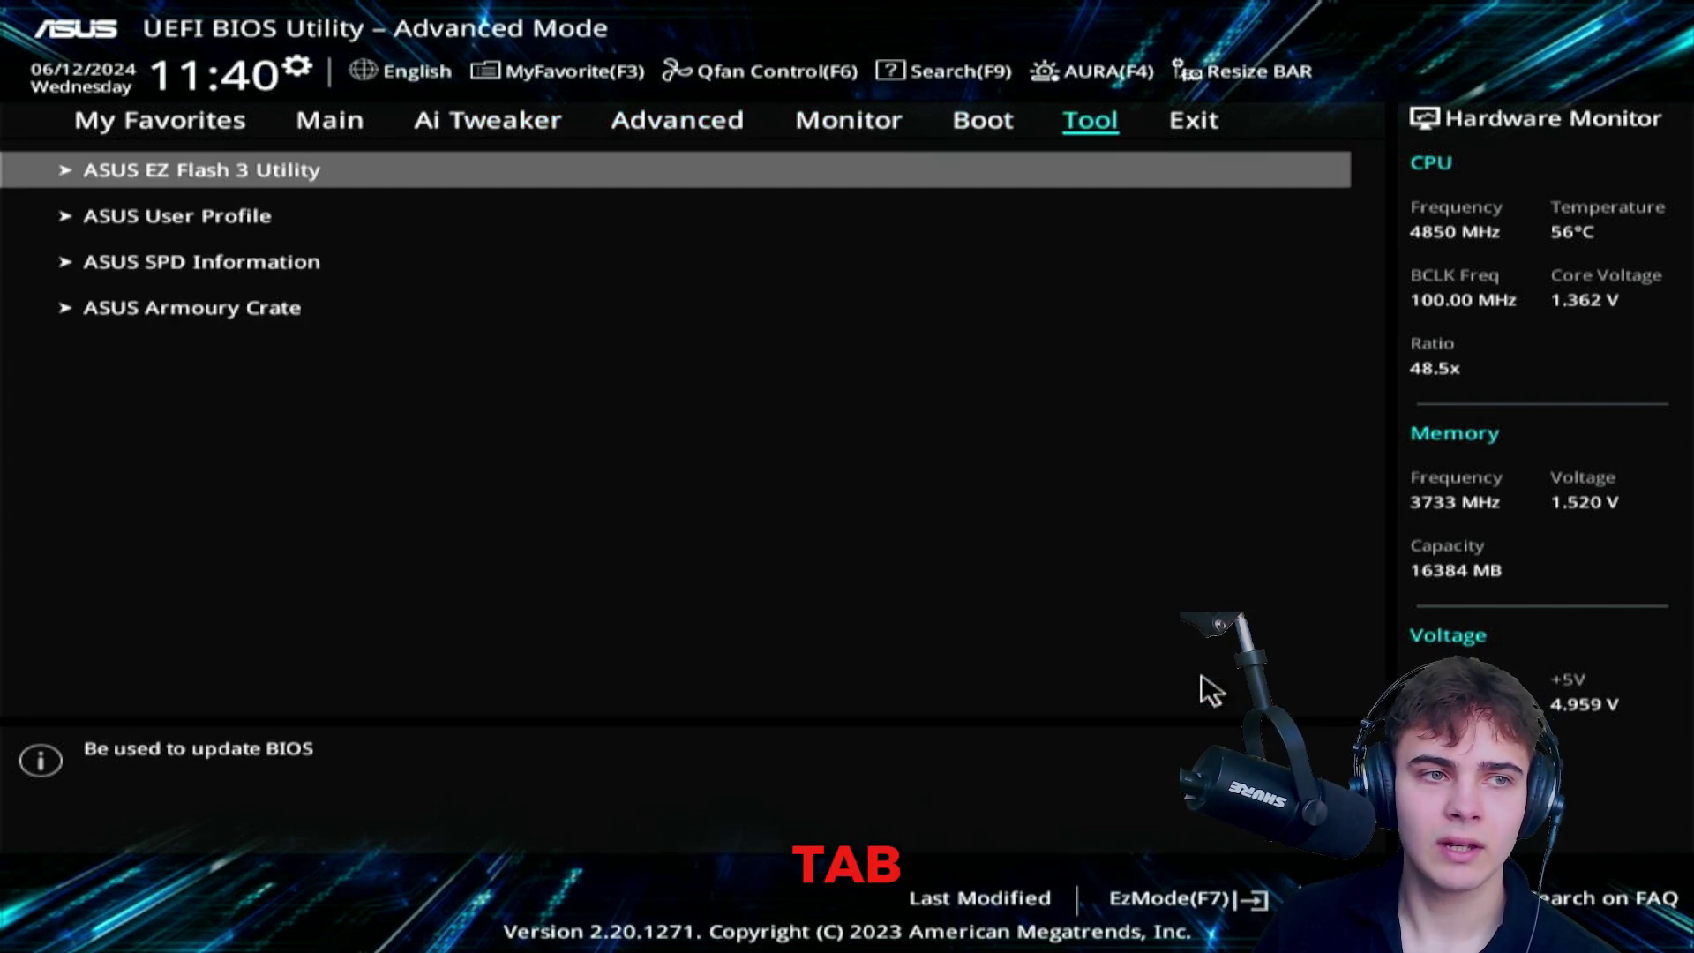
Save the settings to Profile 6 'RAM OC GUIDE', then save and reset with F10.
key(Down)
key(Return)
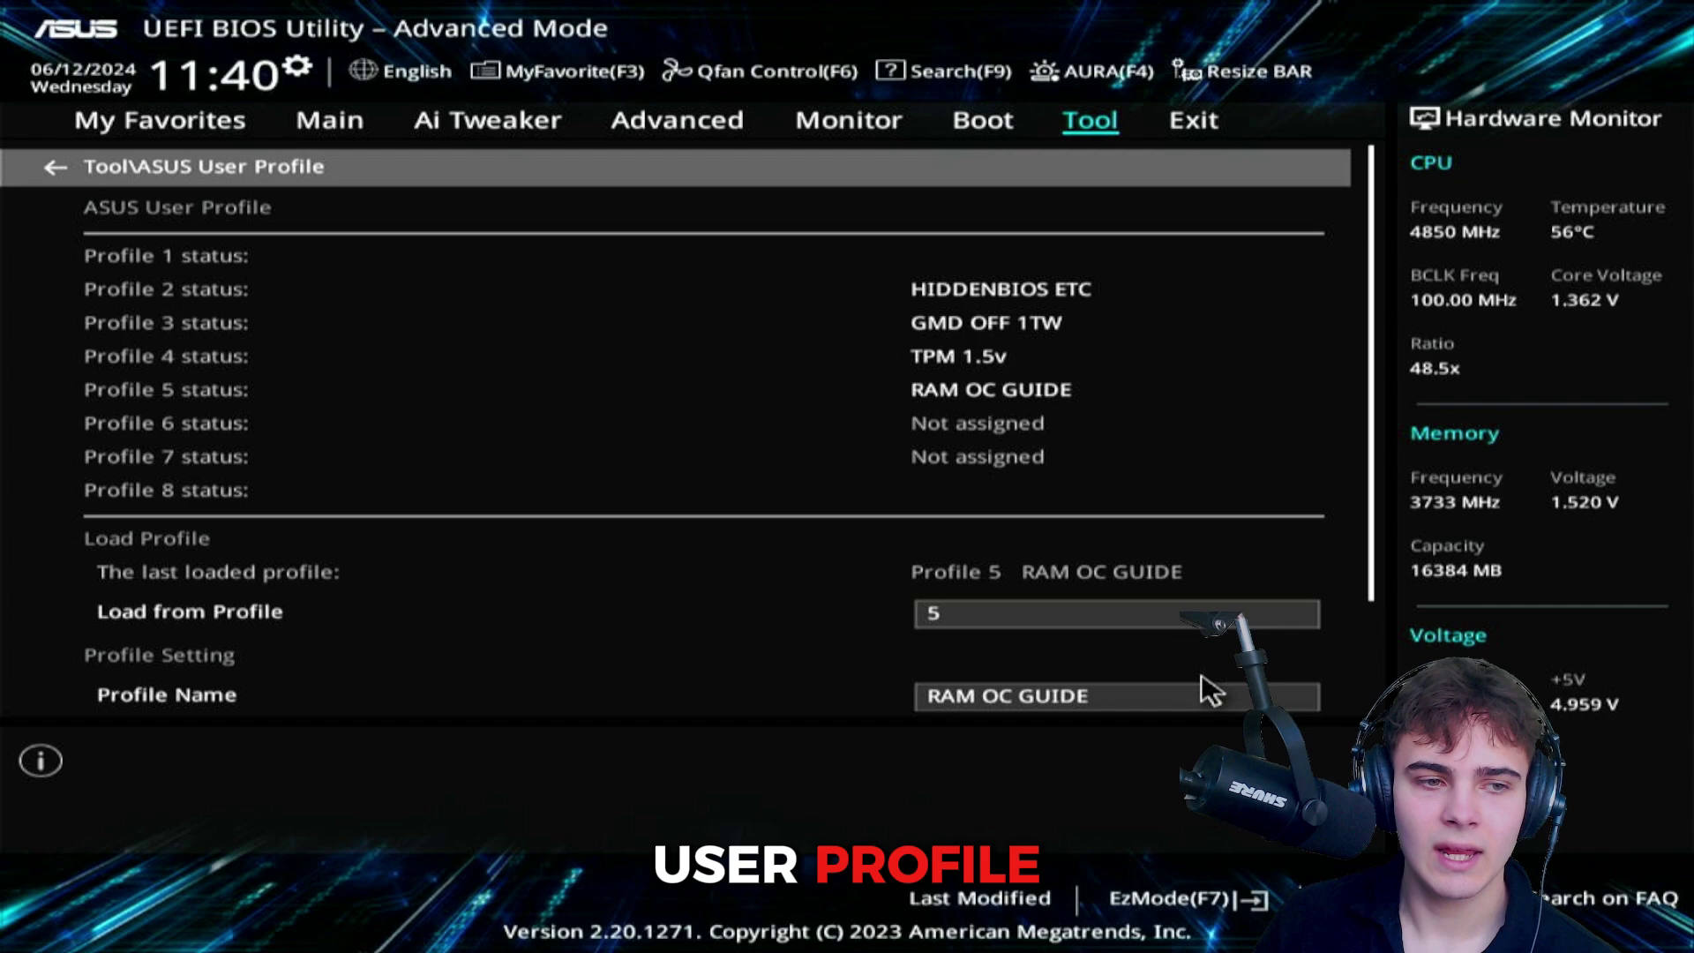
key(Down)
key(Down)
key(Down)
key(Up)
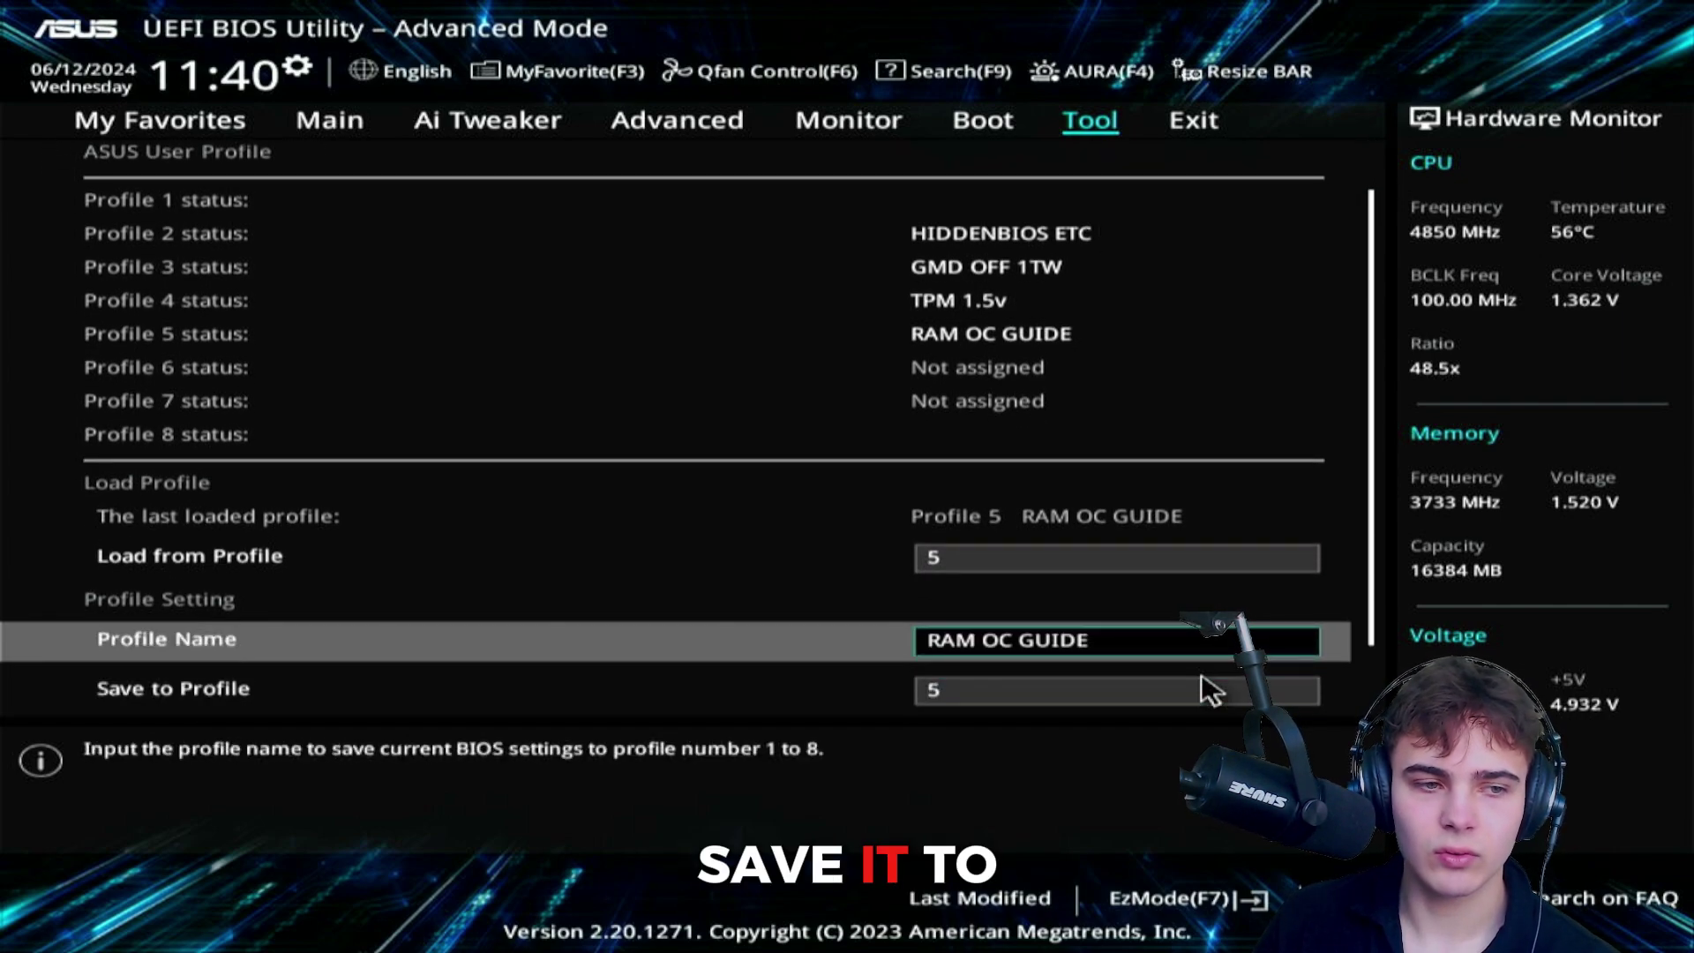
key(Down)
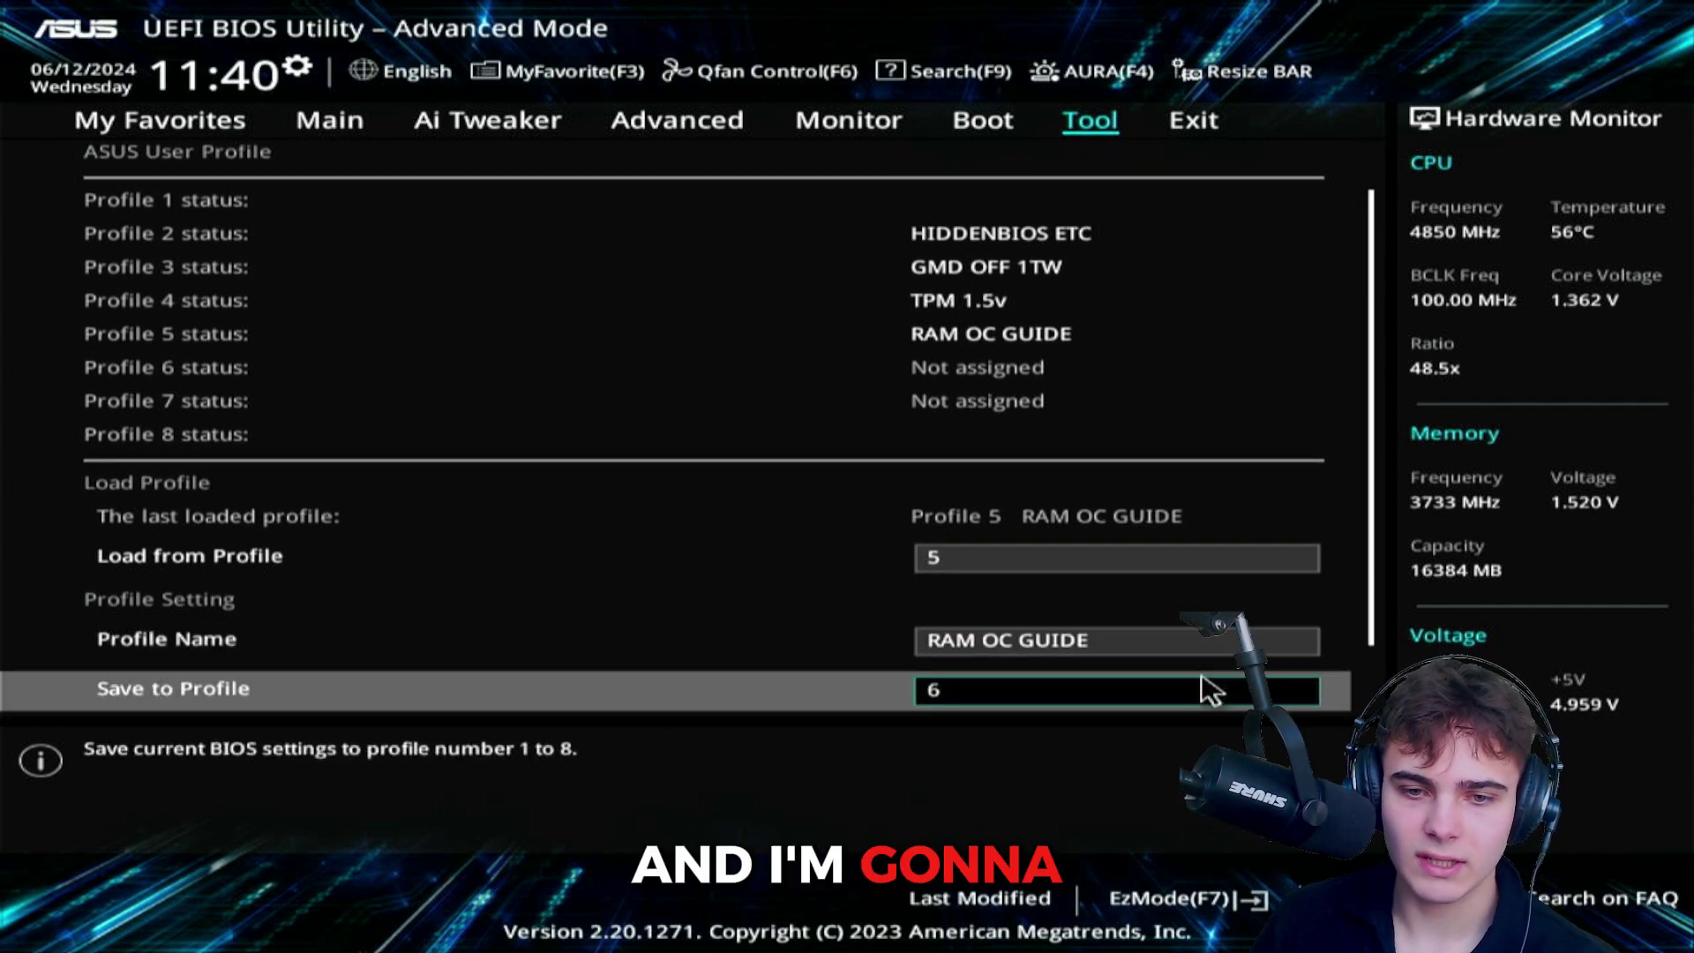
key(Return)
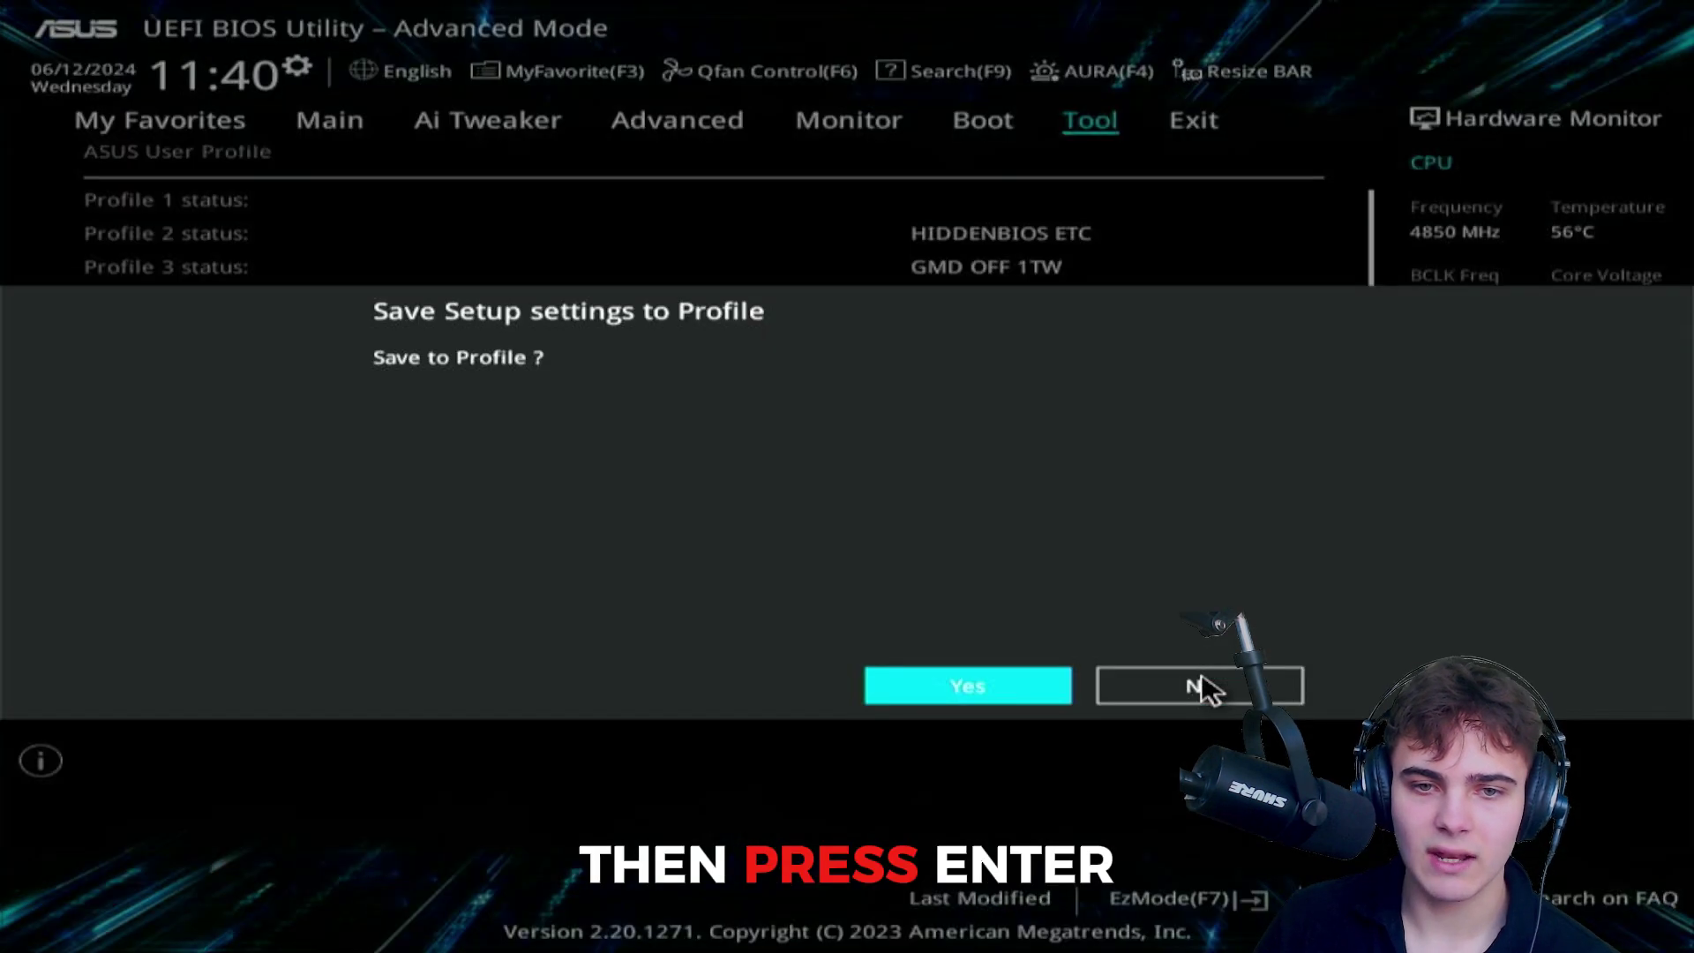
key(Return)
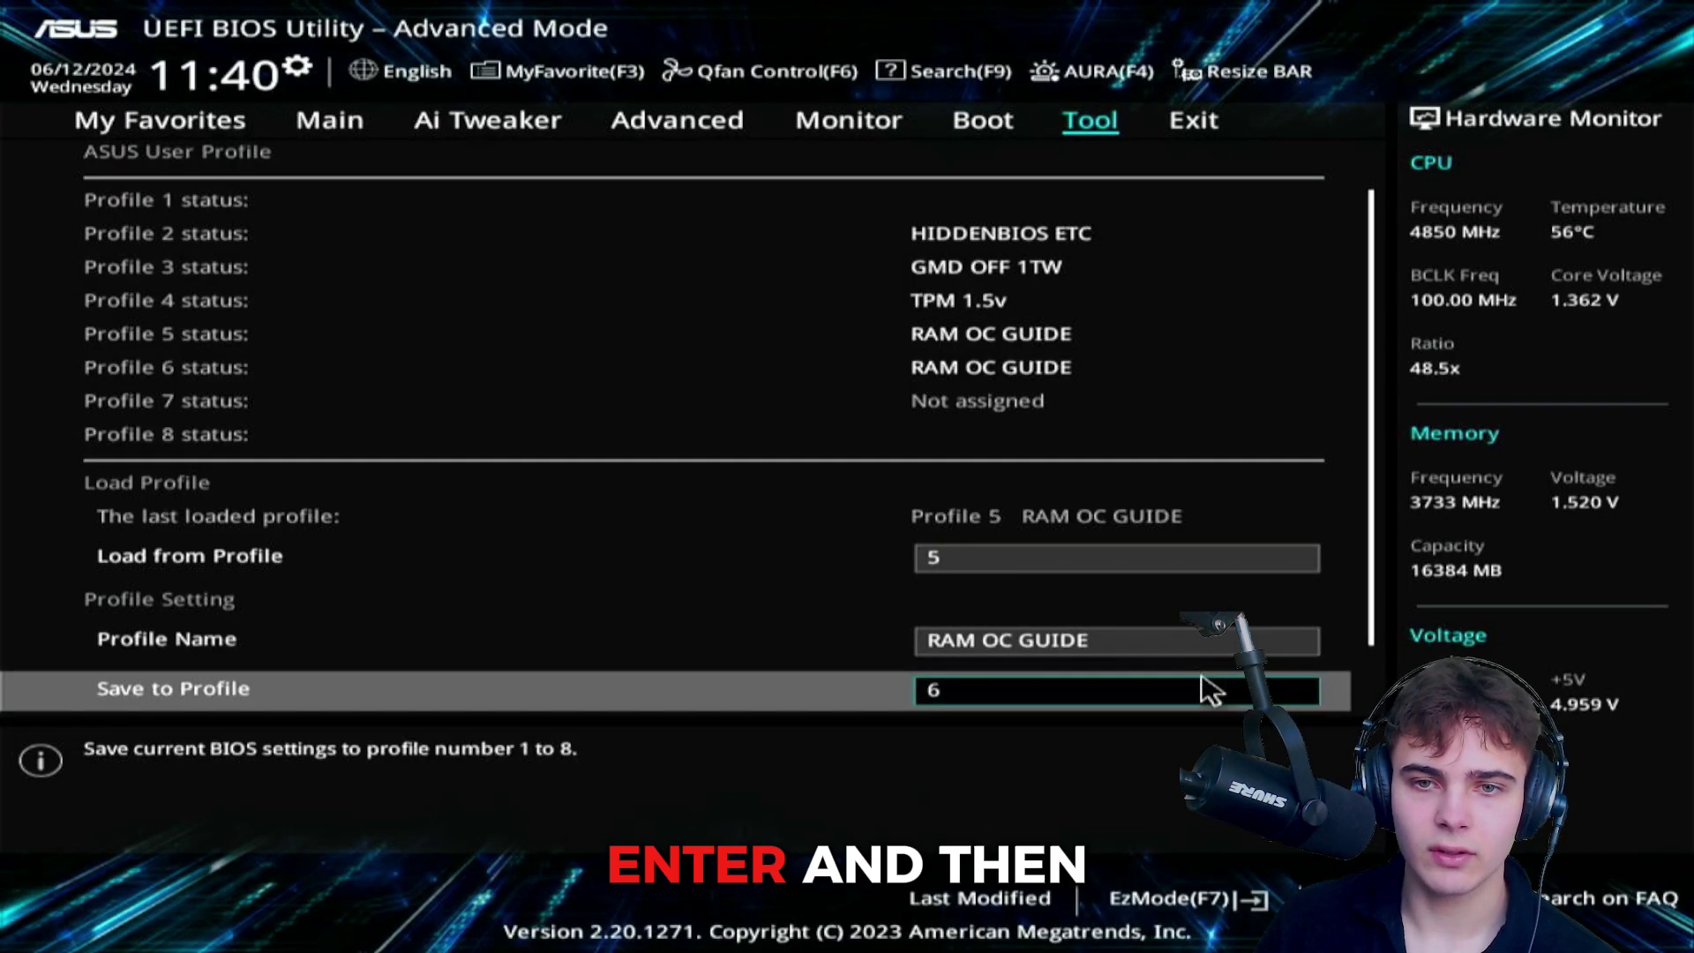
key(F10)
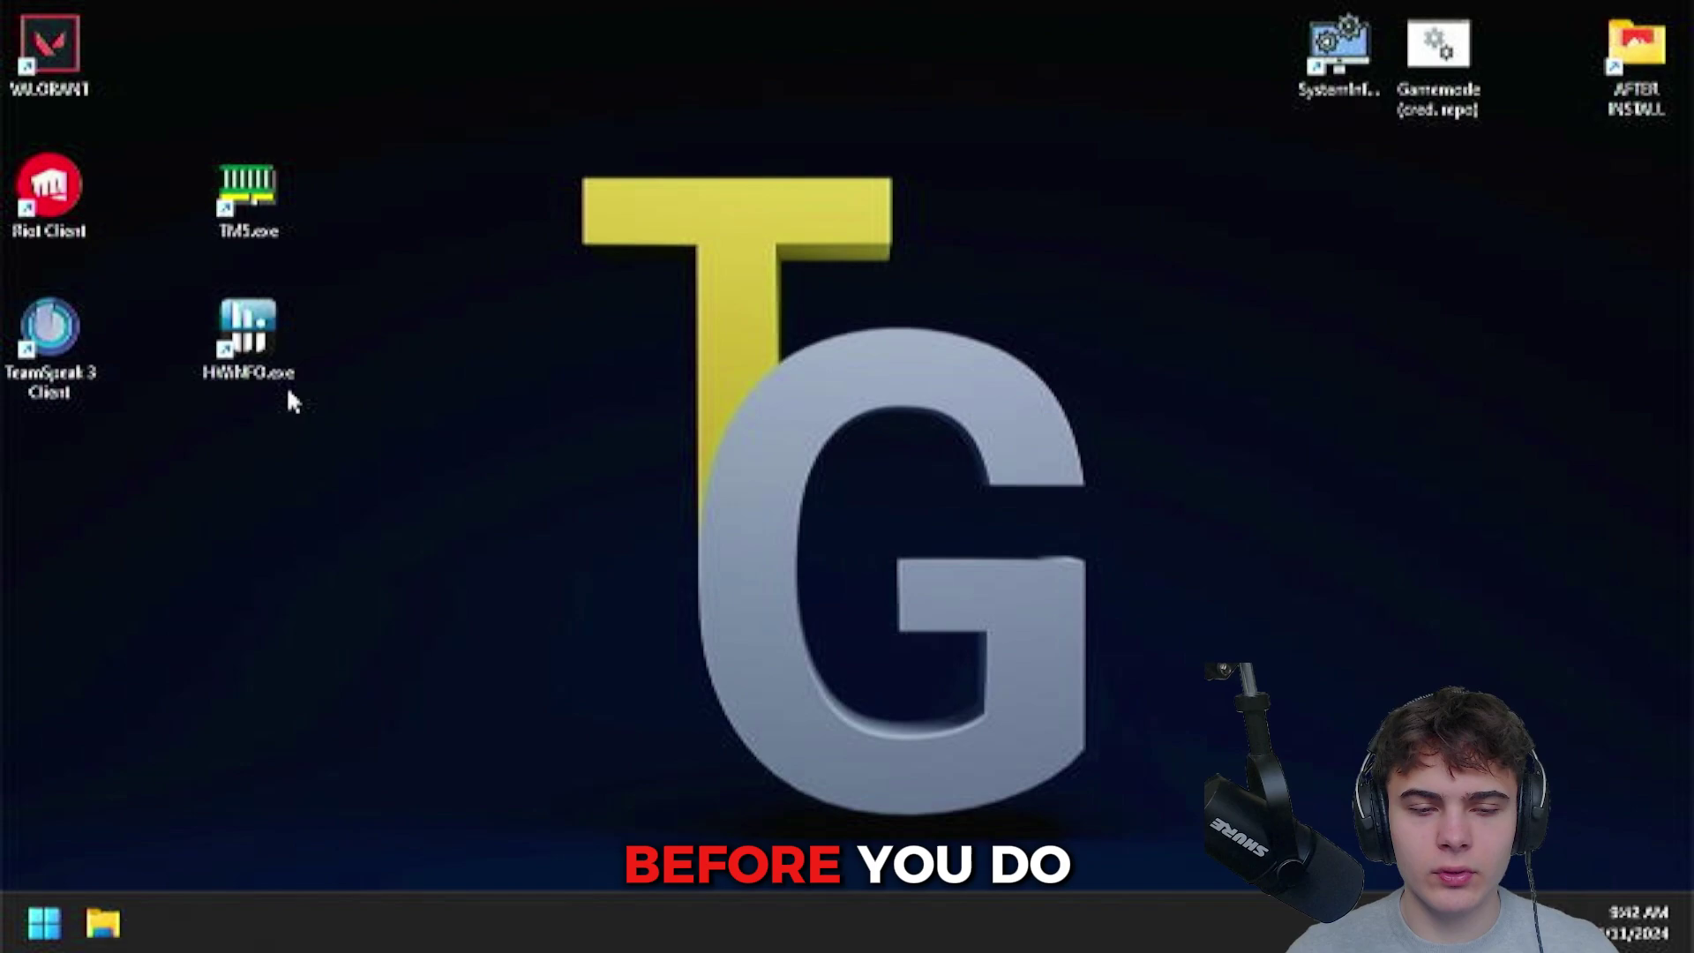
Make TM5.exe run as administrator for all users through its Compatibility properties.
right_click(215, 192)
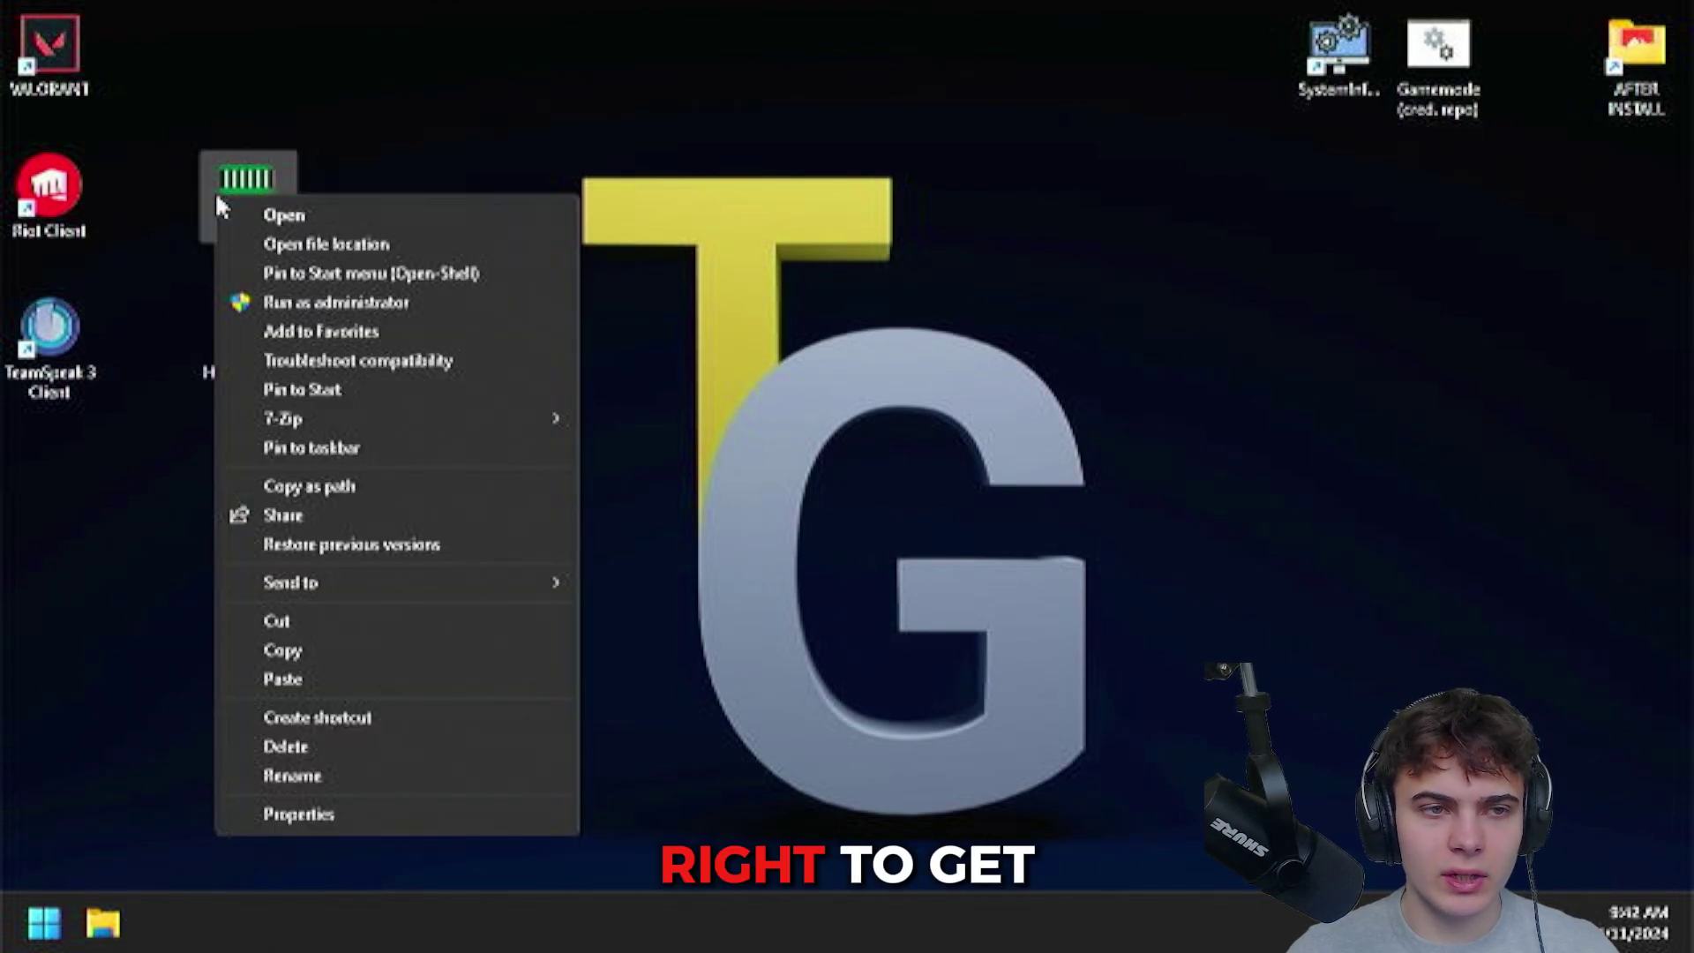
click(332, 817)
click(561, 233)
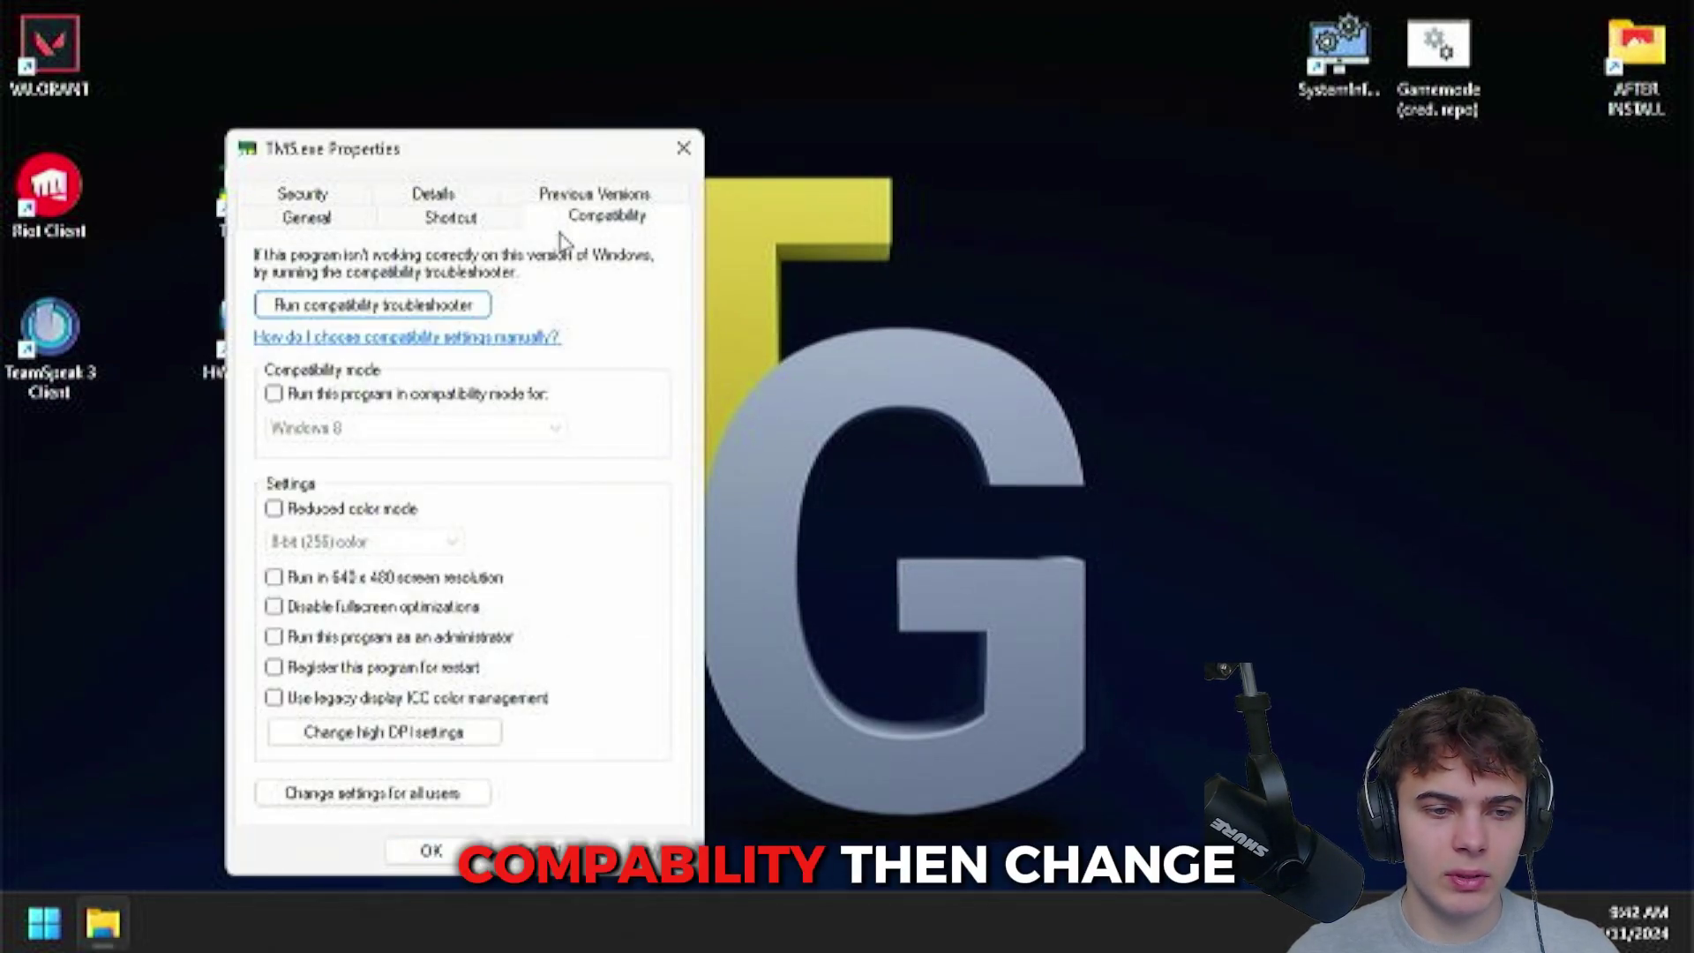
click(353, 796)
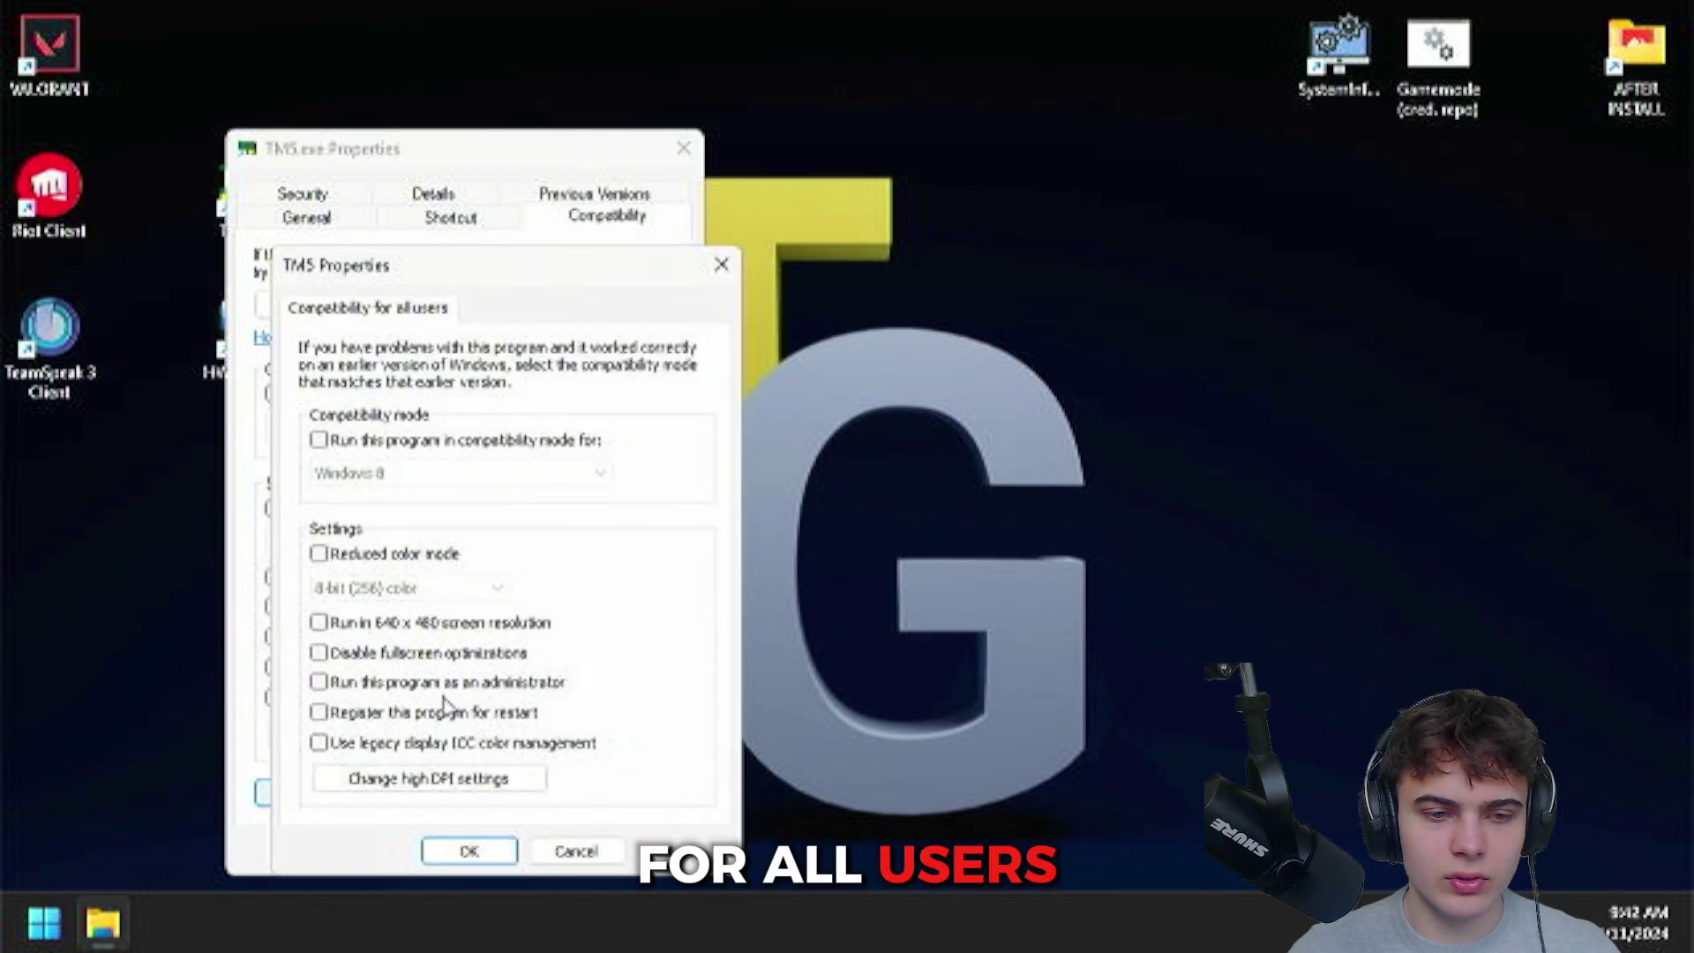
click(412, 685)
click(470, 852)
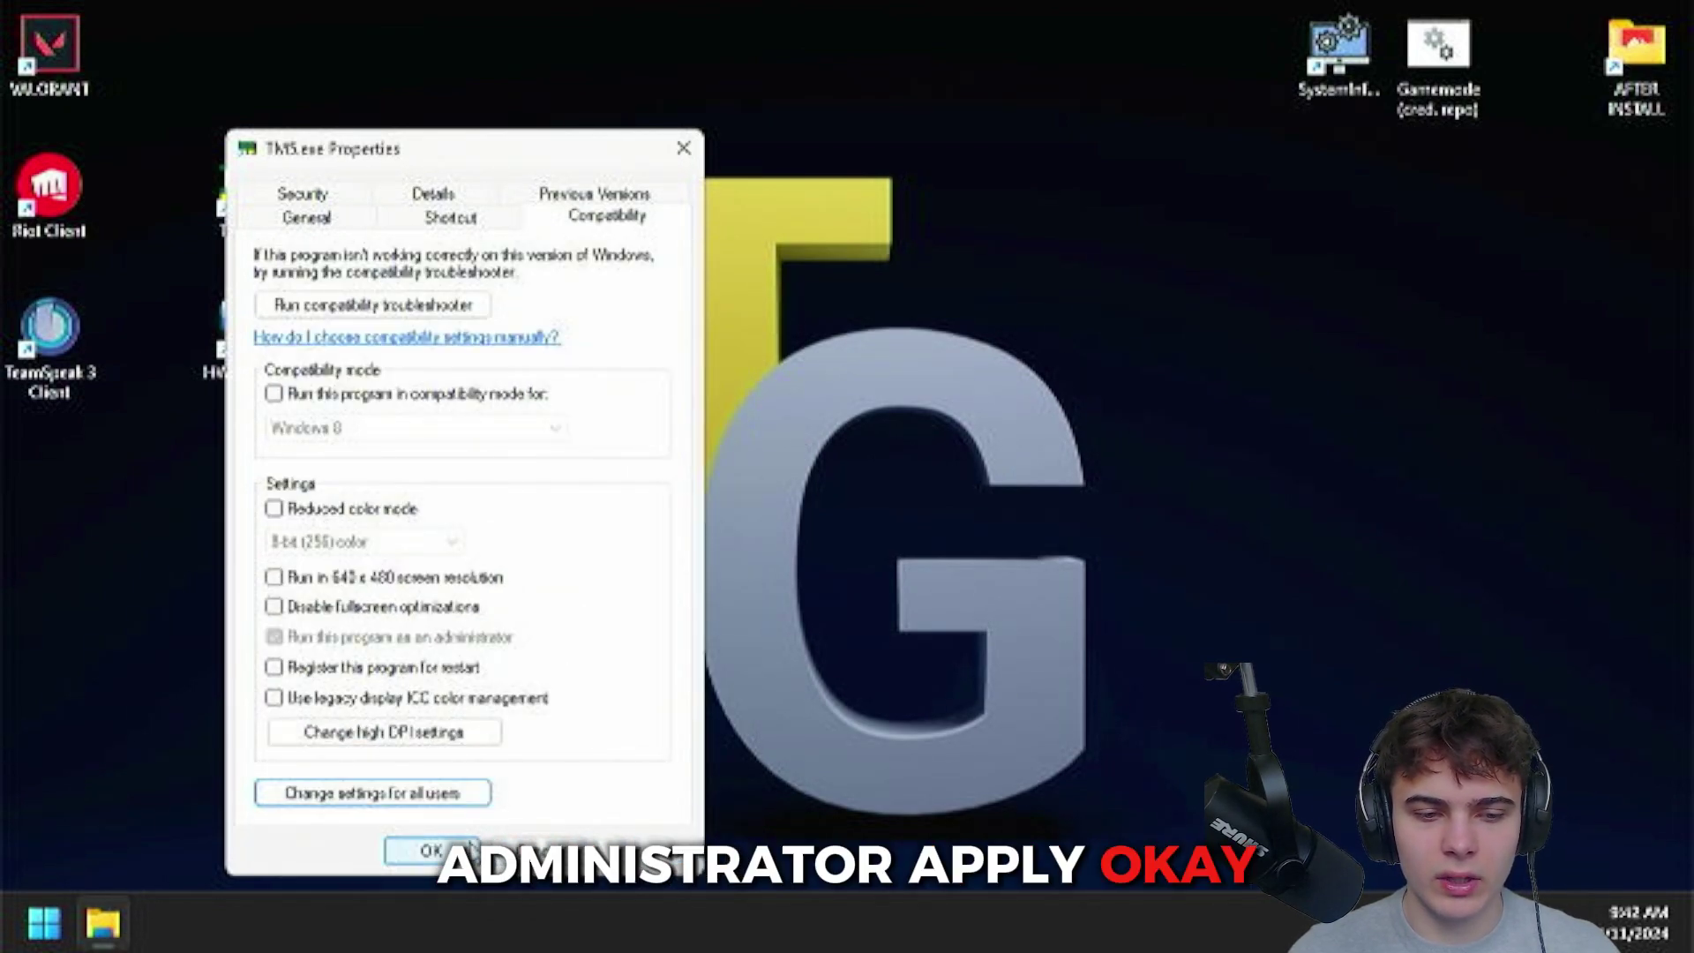
click(455, 853)
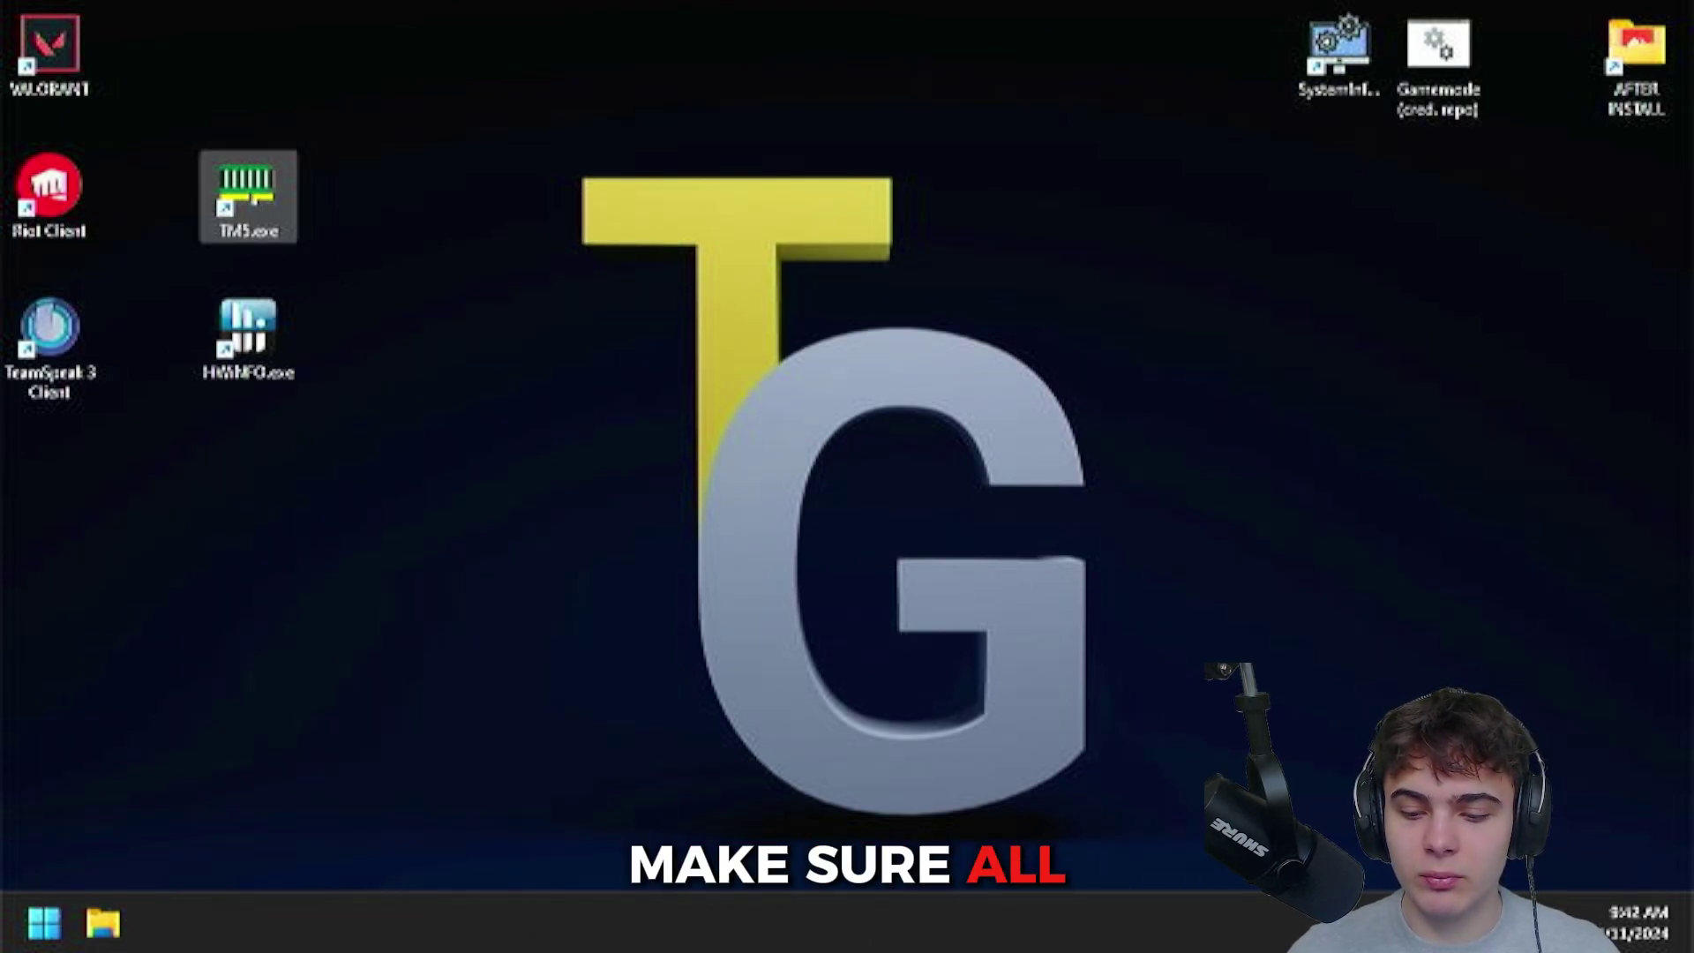
Exit Vanguard from the system tray.
right_click(1580, 922)
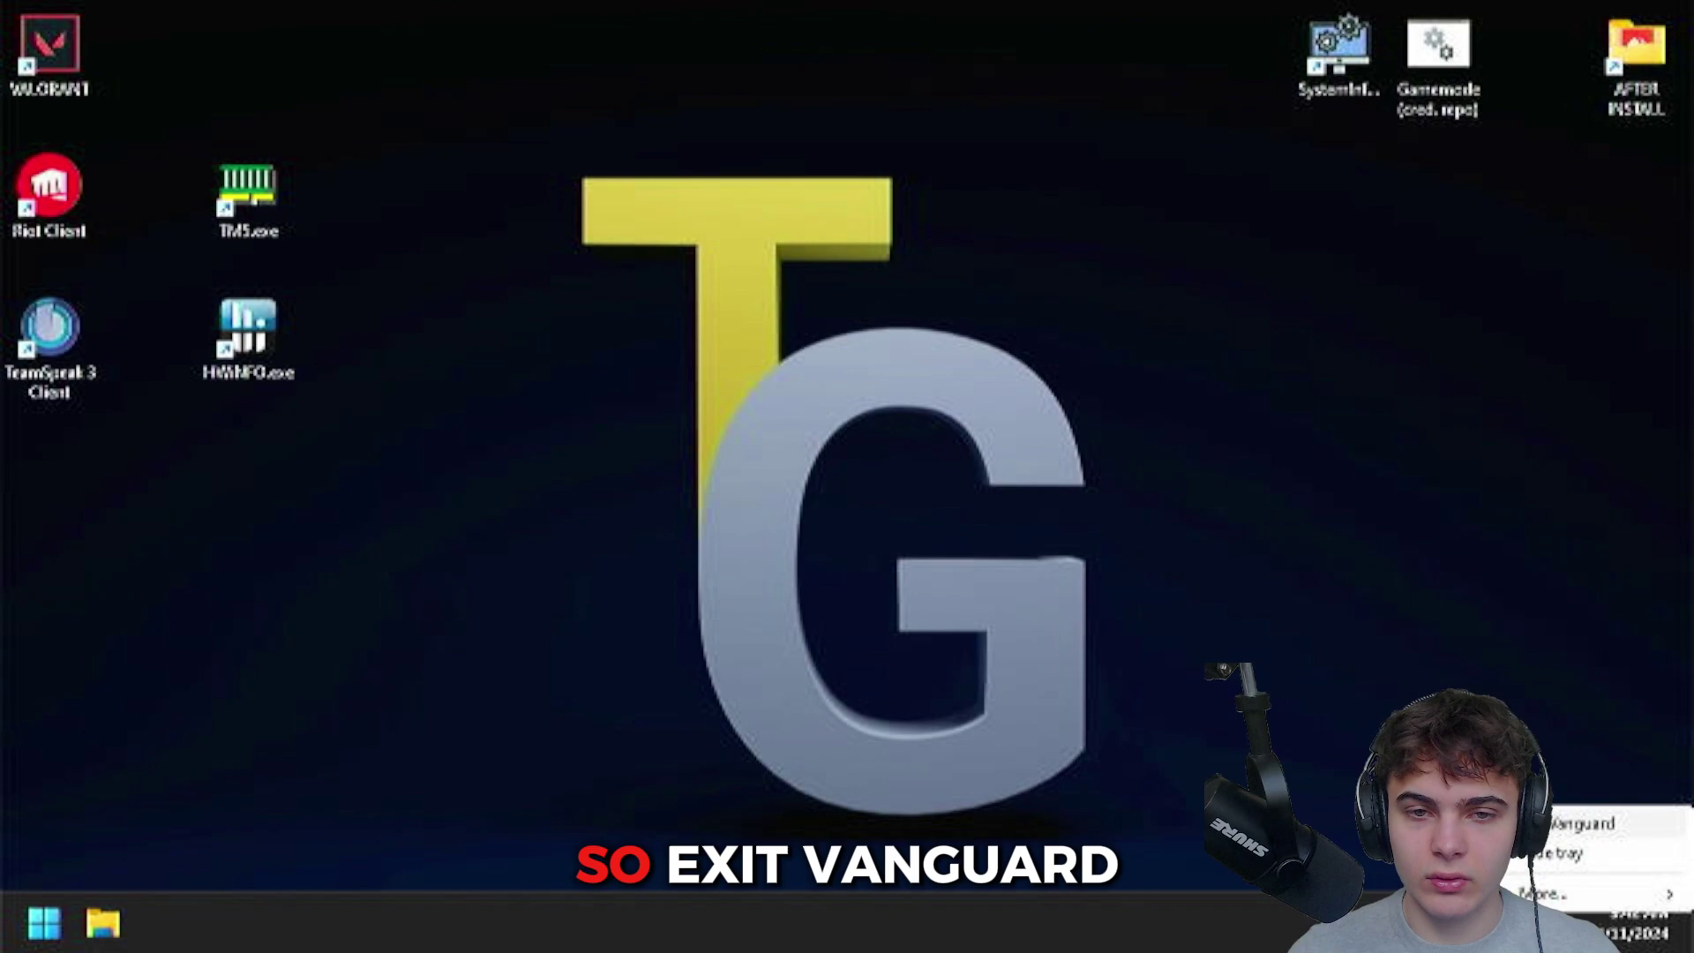
click(1571, 817)
click(813, 576)
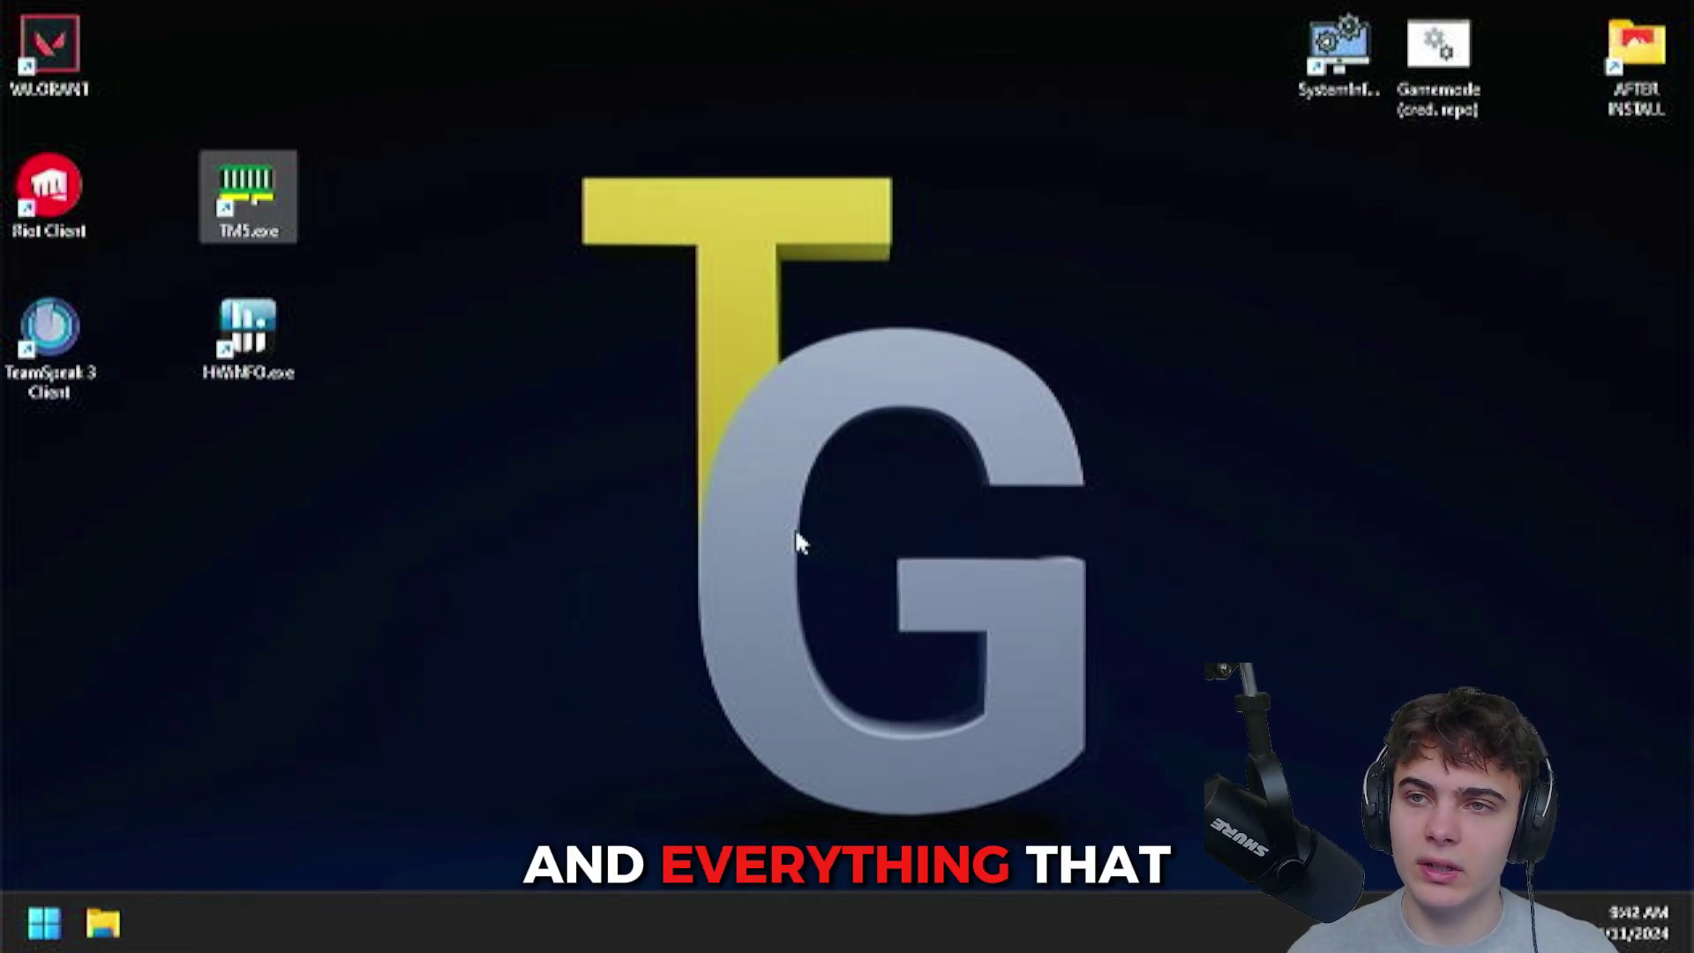
Launch TestMem5 and load the absolutnew.cfg configuration.
click(739, 510)
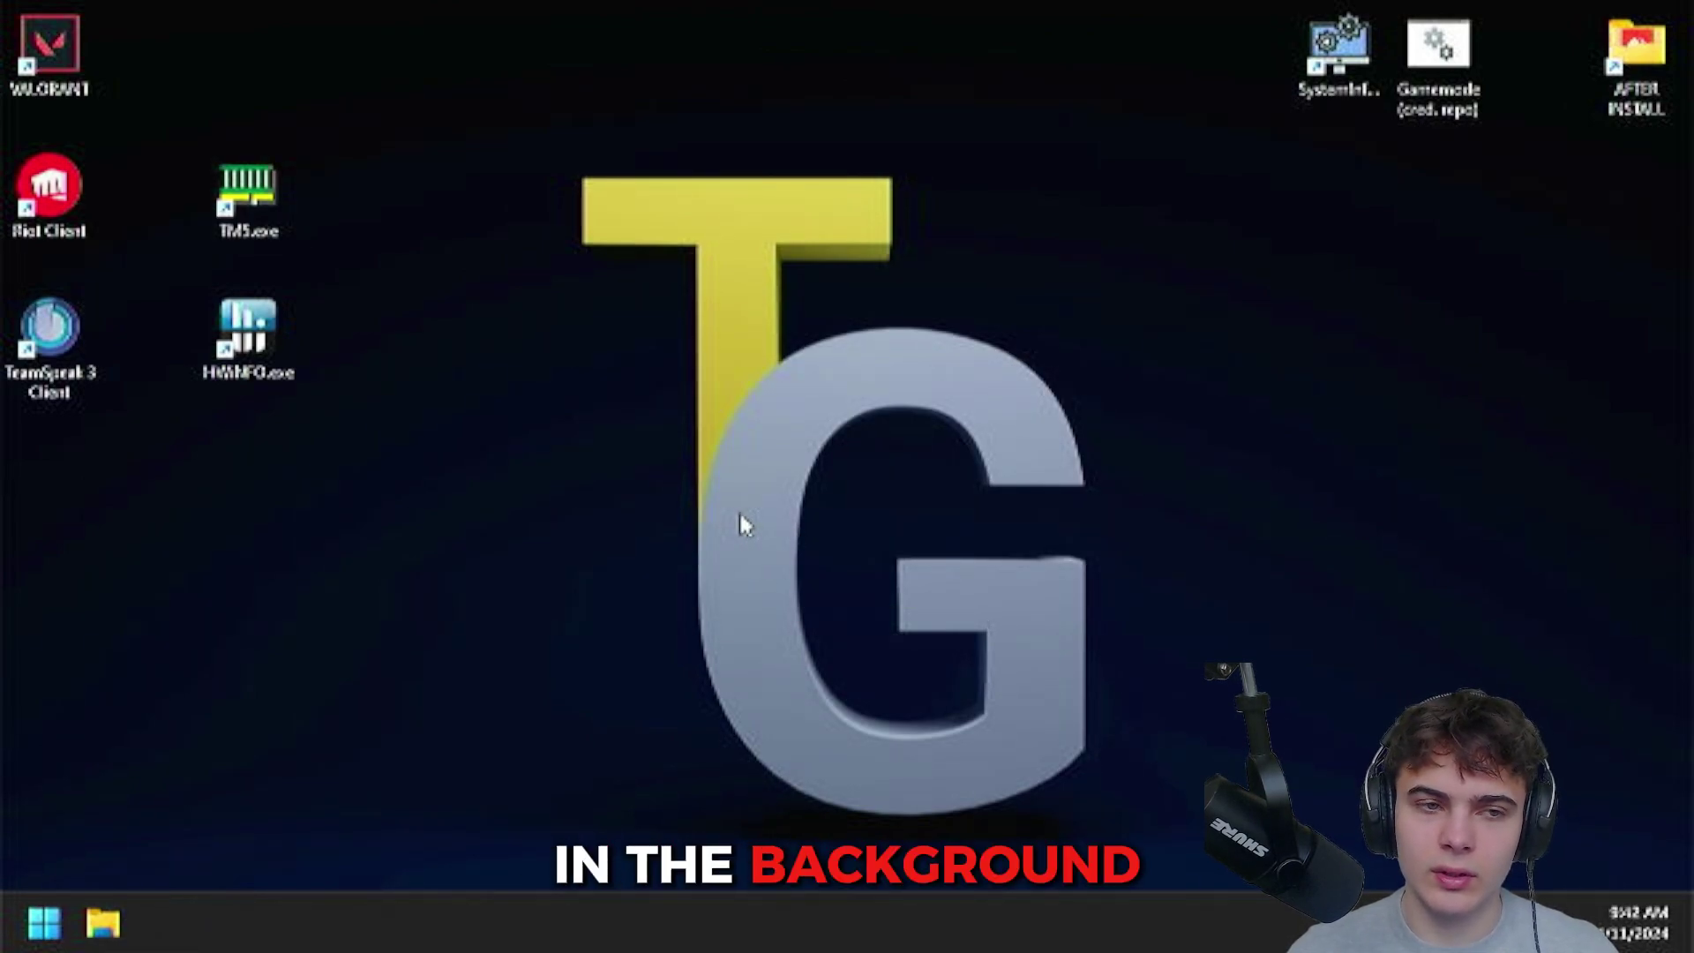
double_click(225, 207)
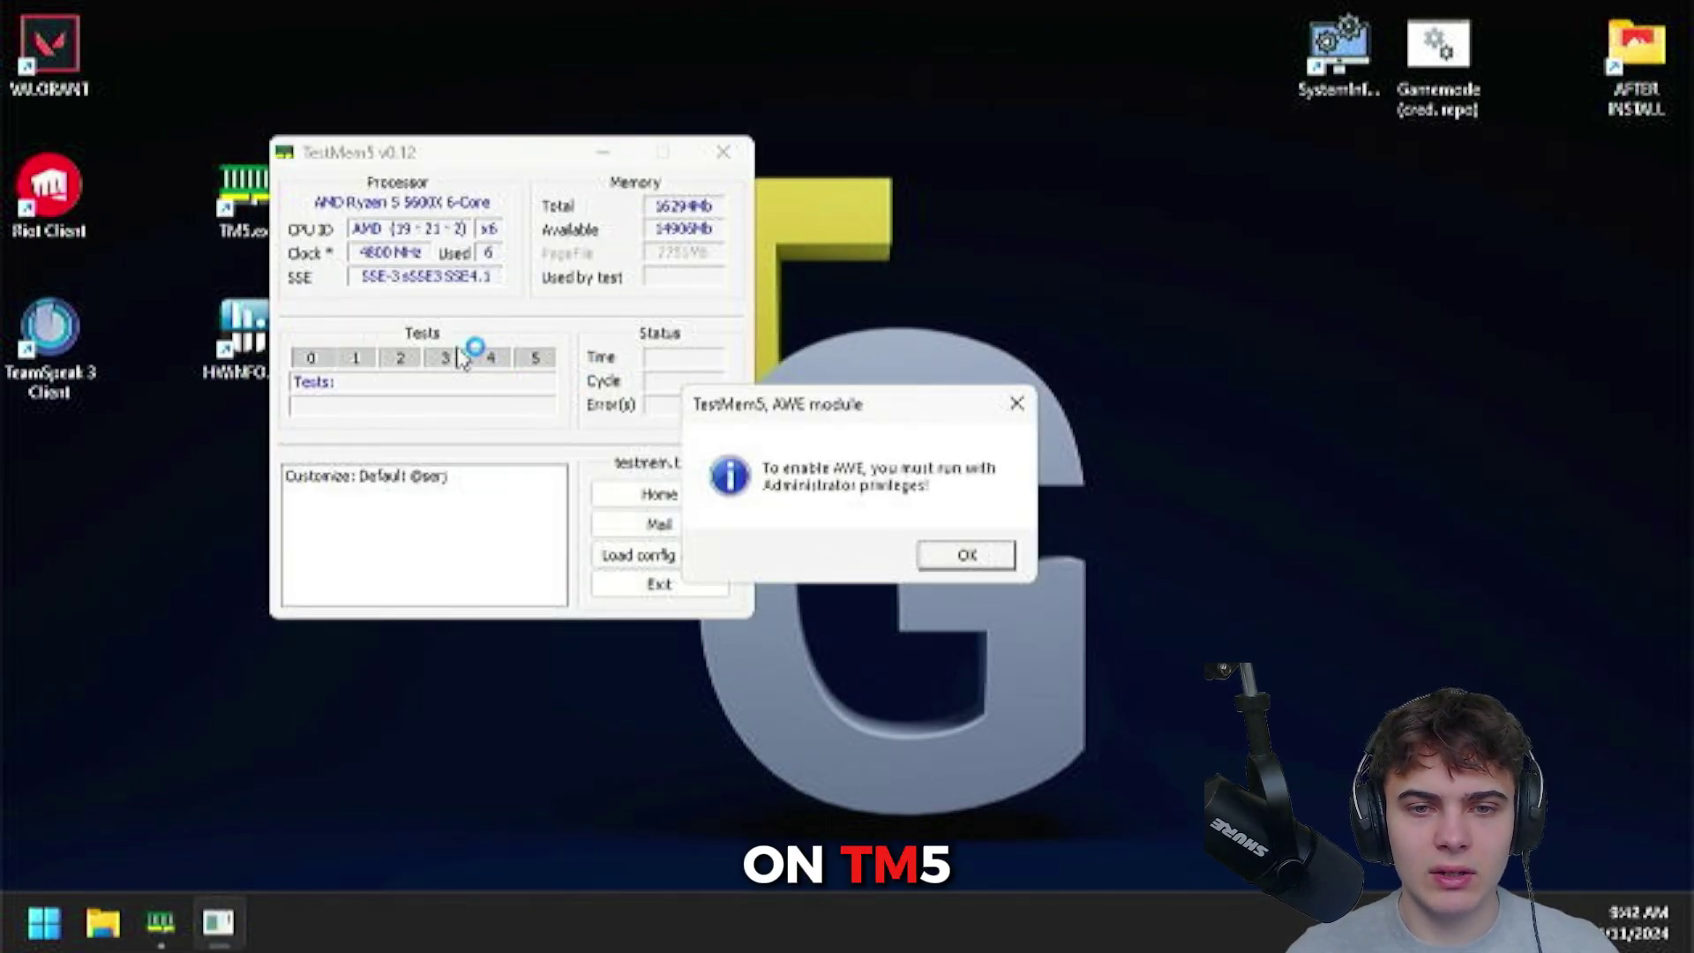
click(641, 556)
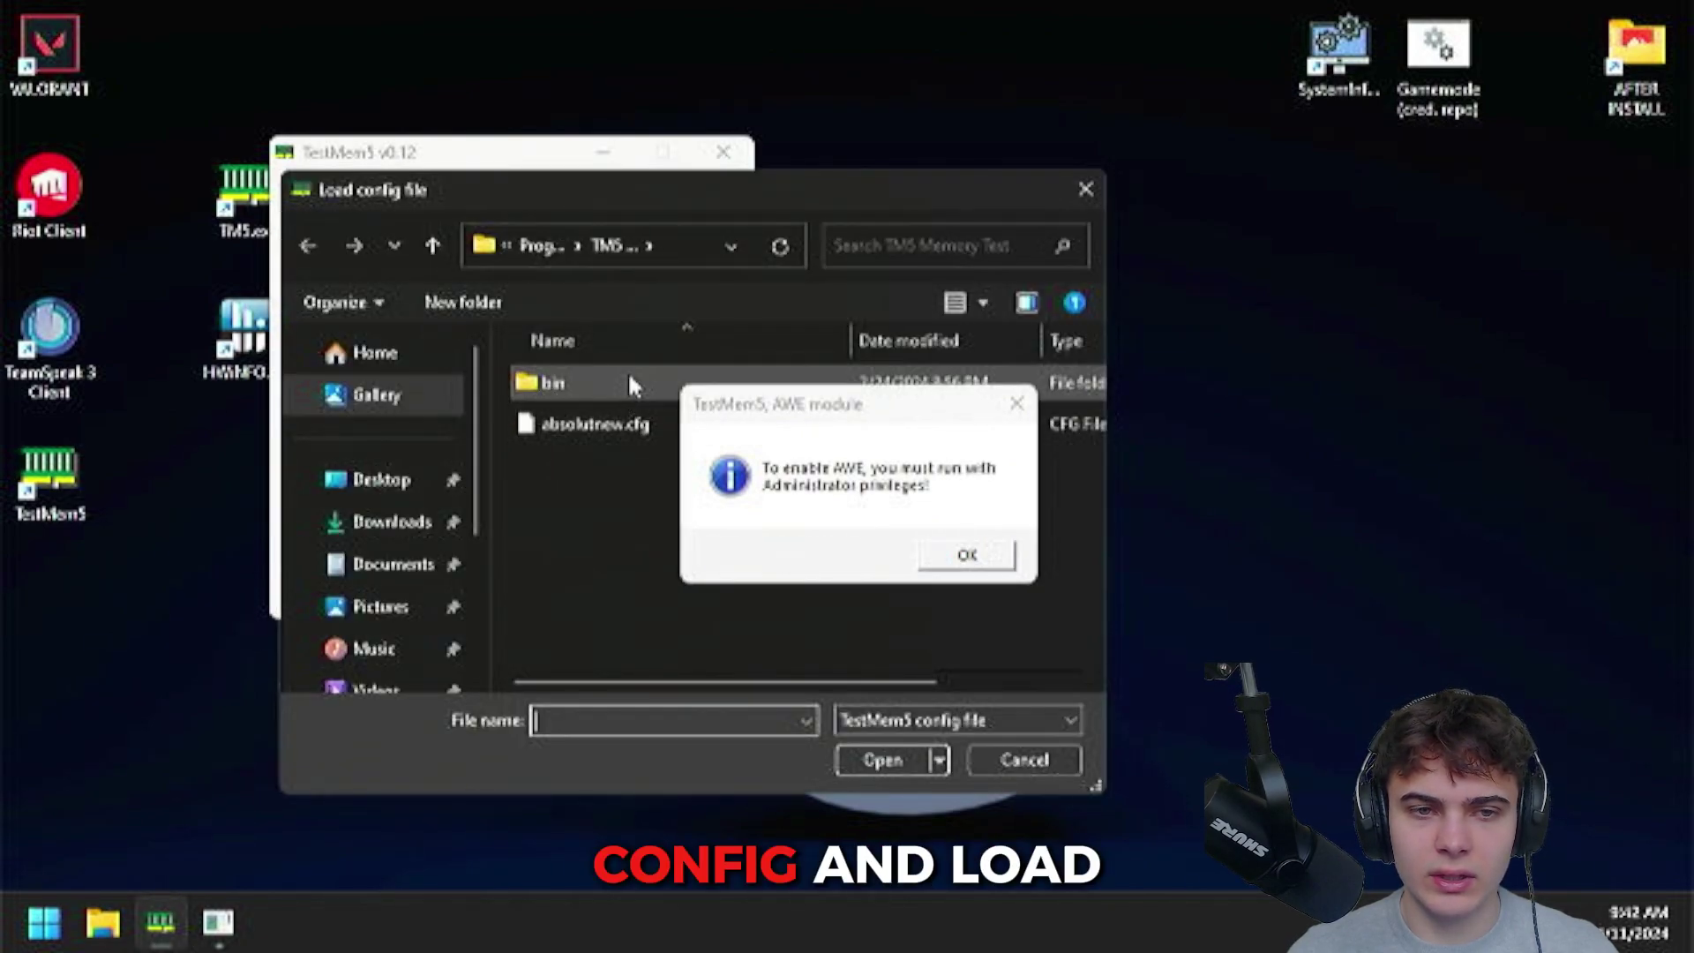
double_click(570, 428)
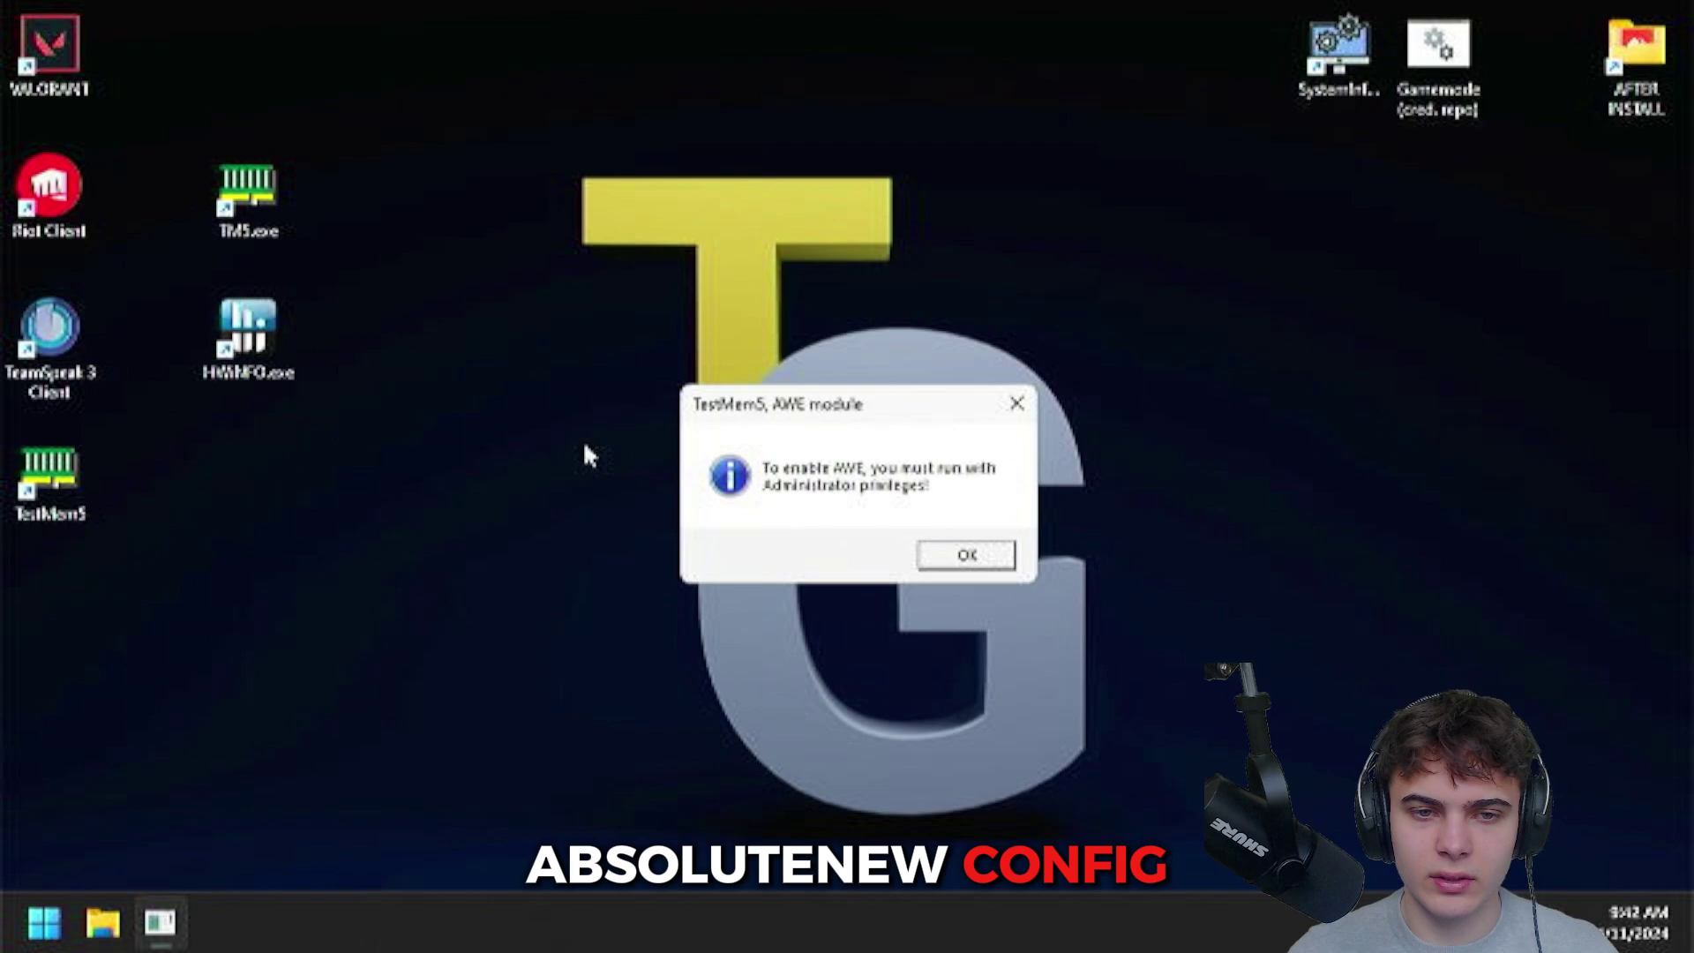
double_click(247, 189)
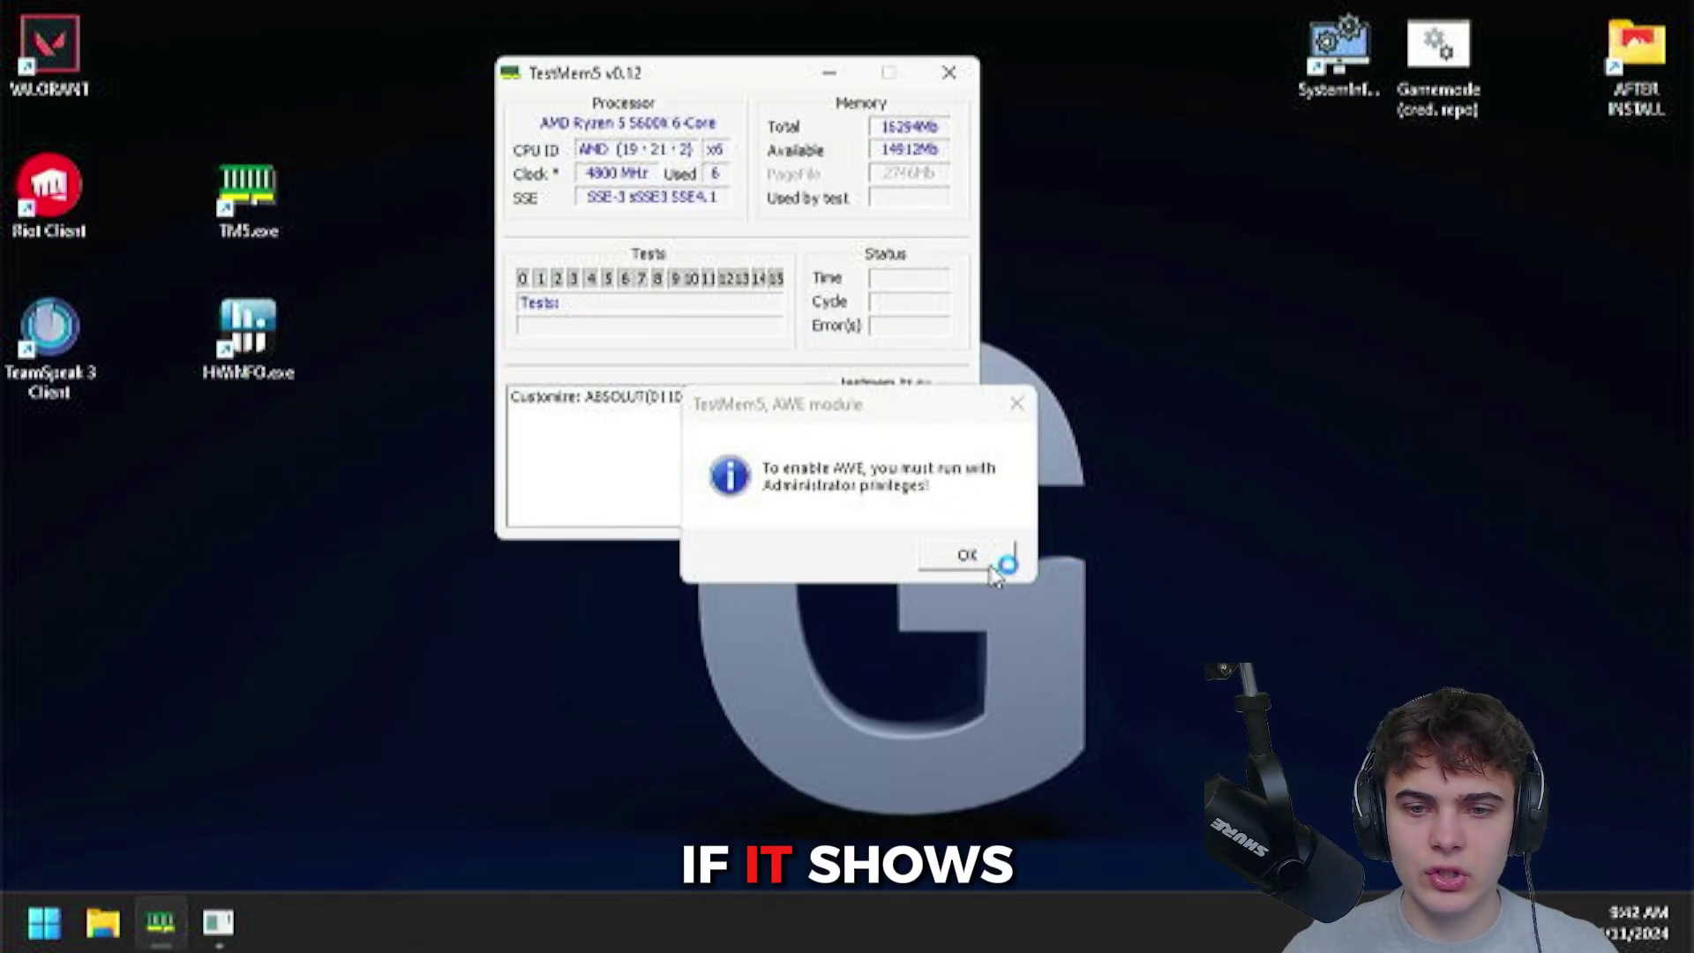
Run the TestMem5 test past two minutes without errors, close it, and restart into BIOS.
click(971, 554)
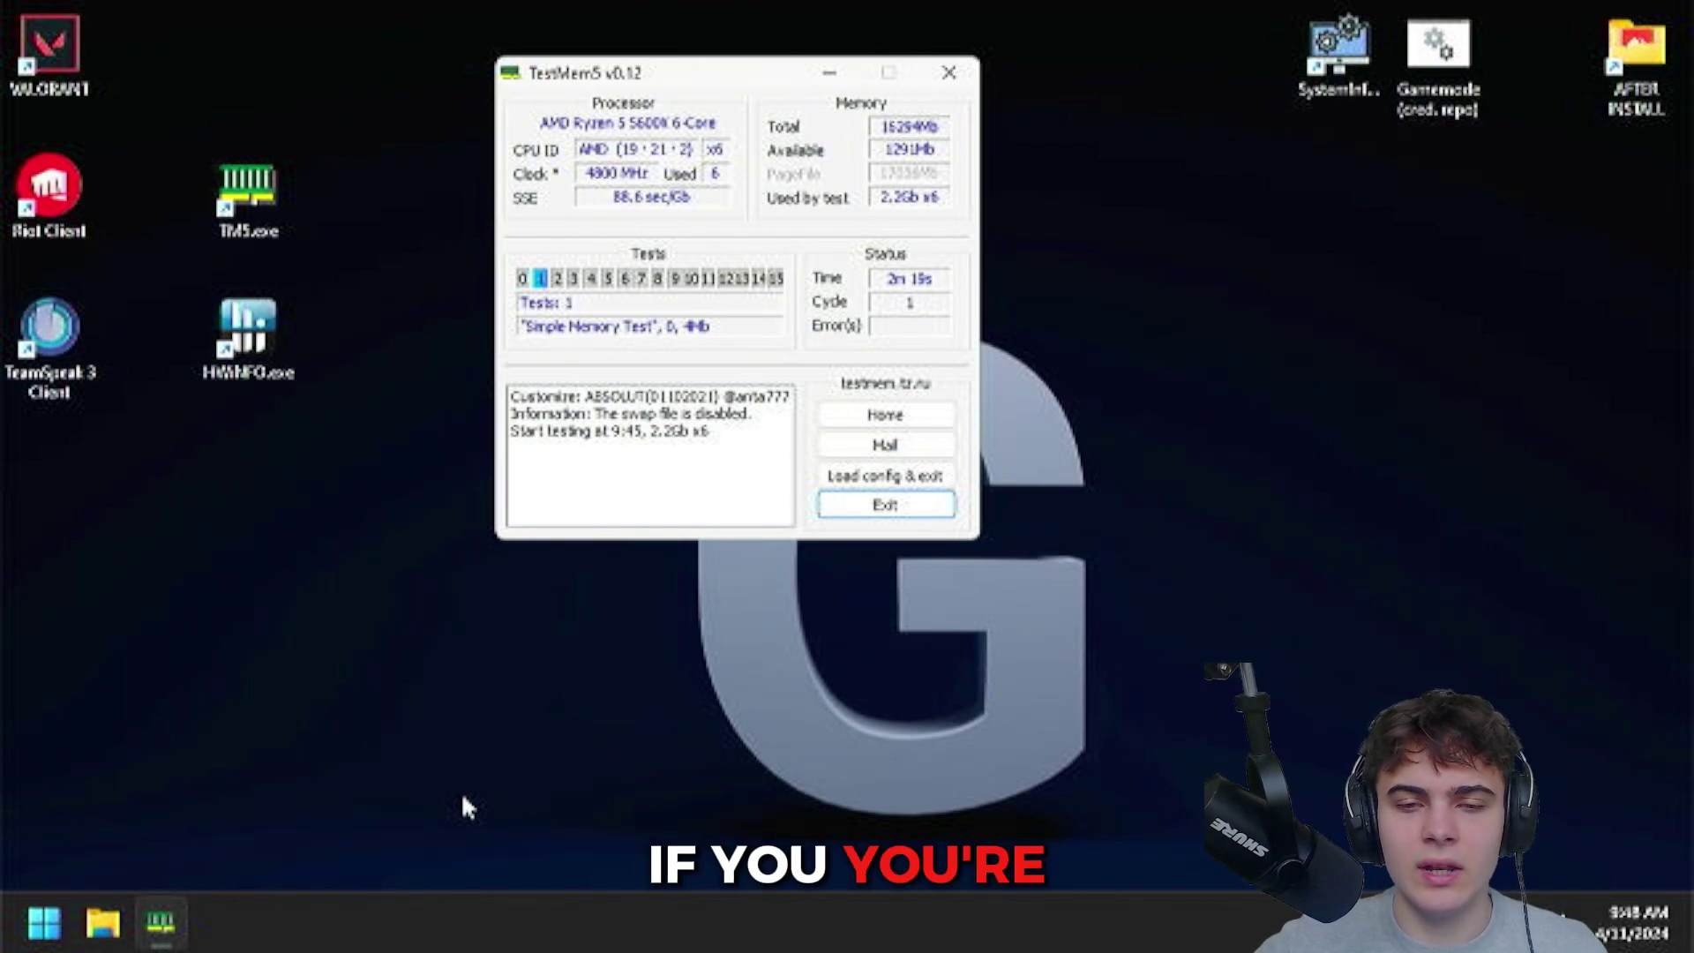
click(914, 506)
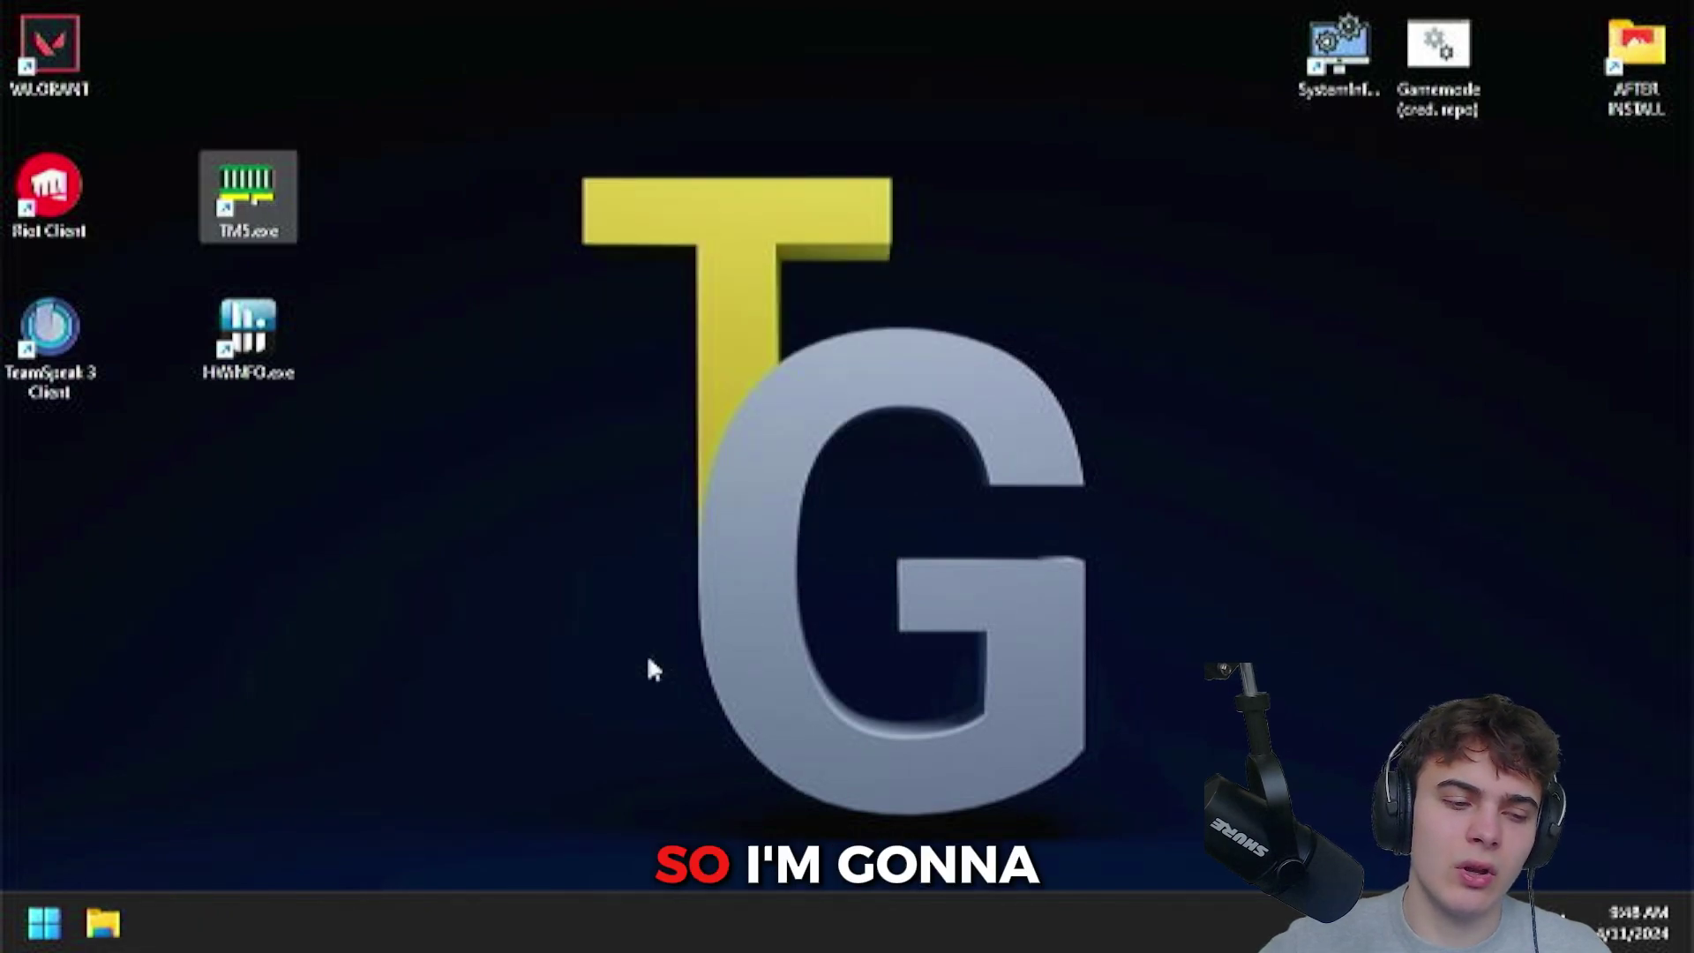
click(44, 923)
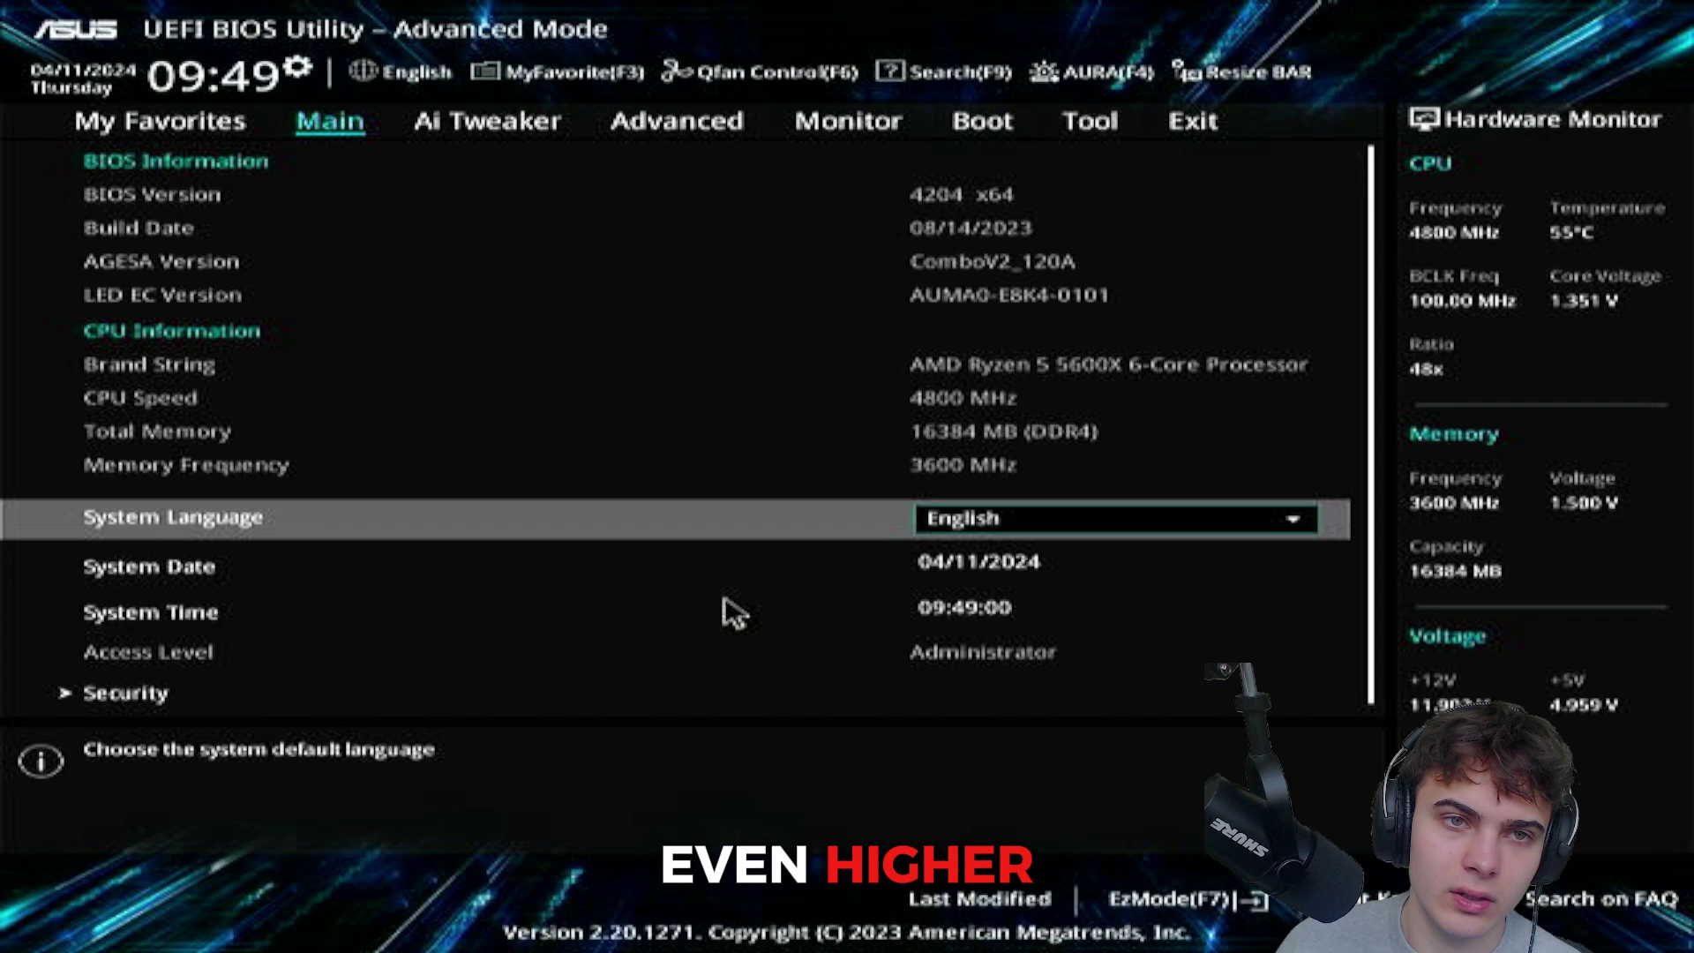
Lower memory frequency to DDR4-3666MHz and FCLK to 1833MHz.
key(Right)
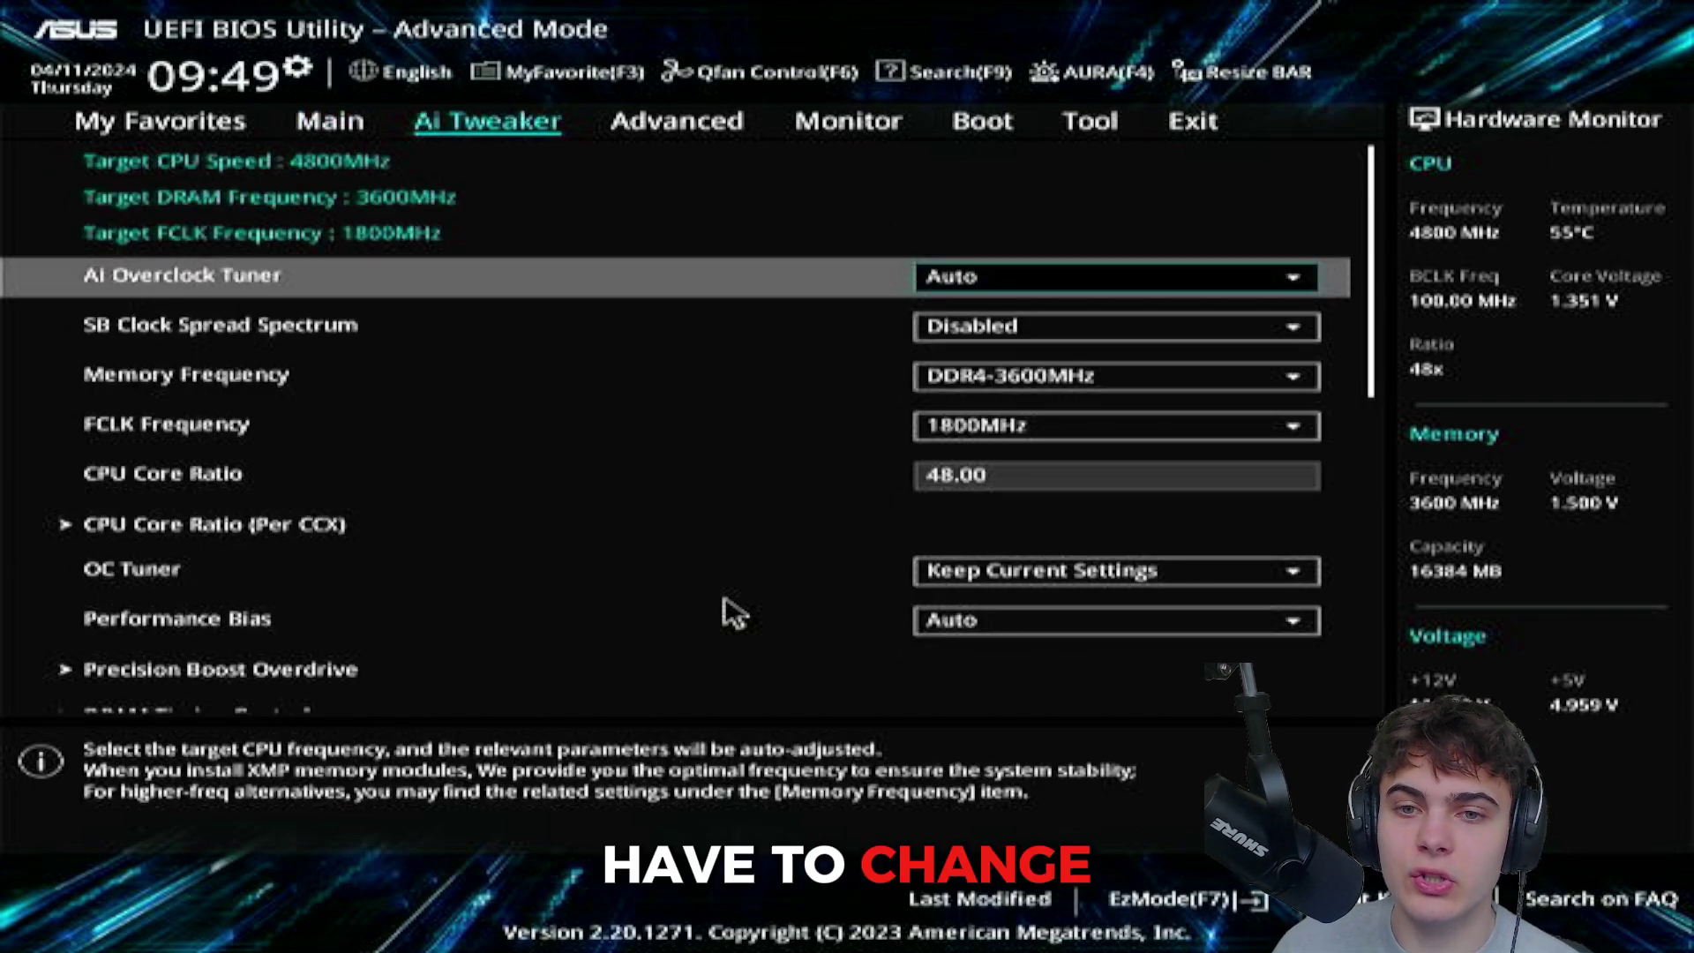
key(Down)
key(Down)
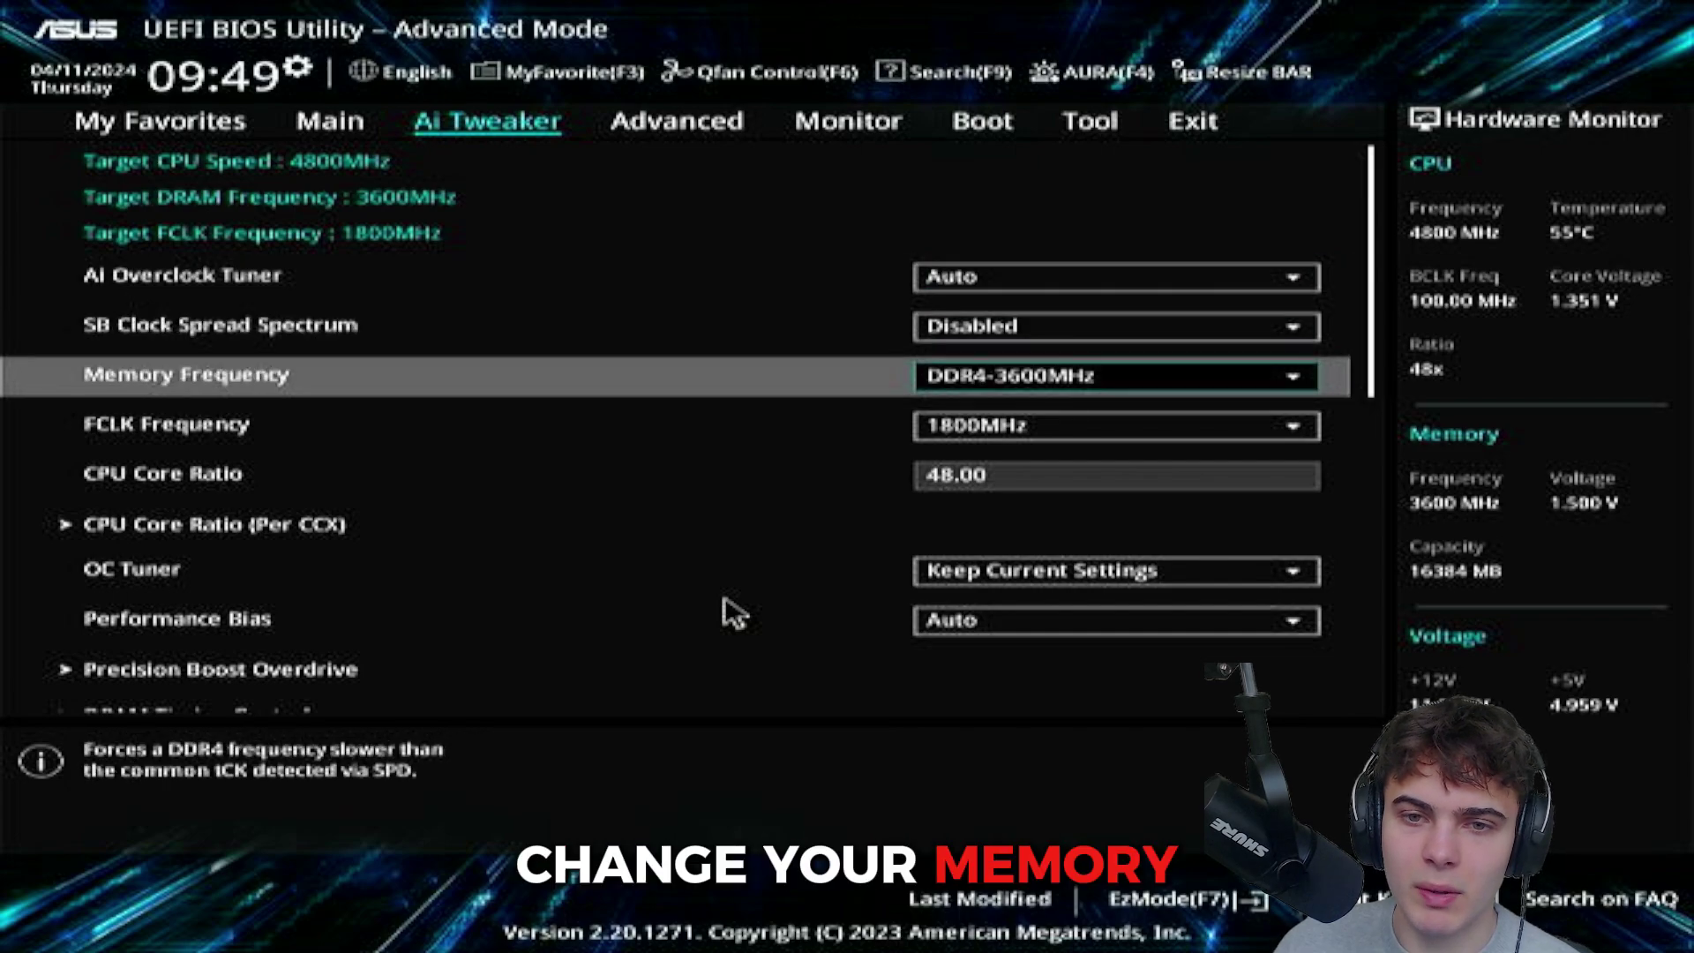
key(Return)
key(Down)
key(Return)
key(Down)
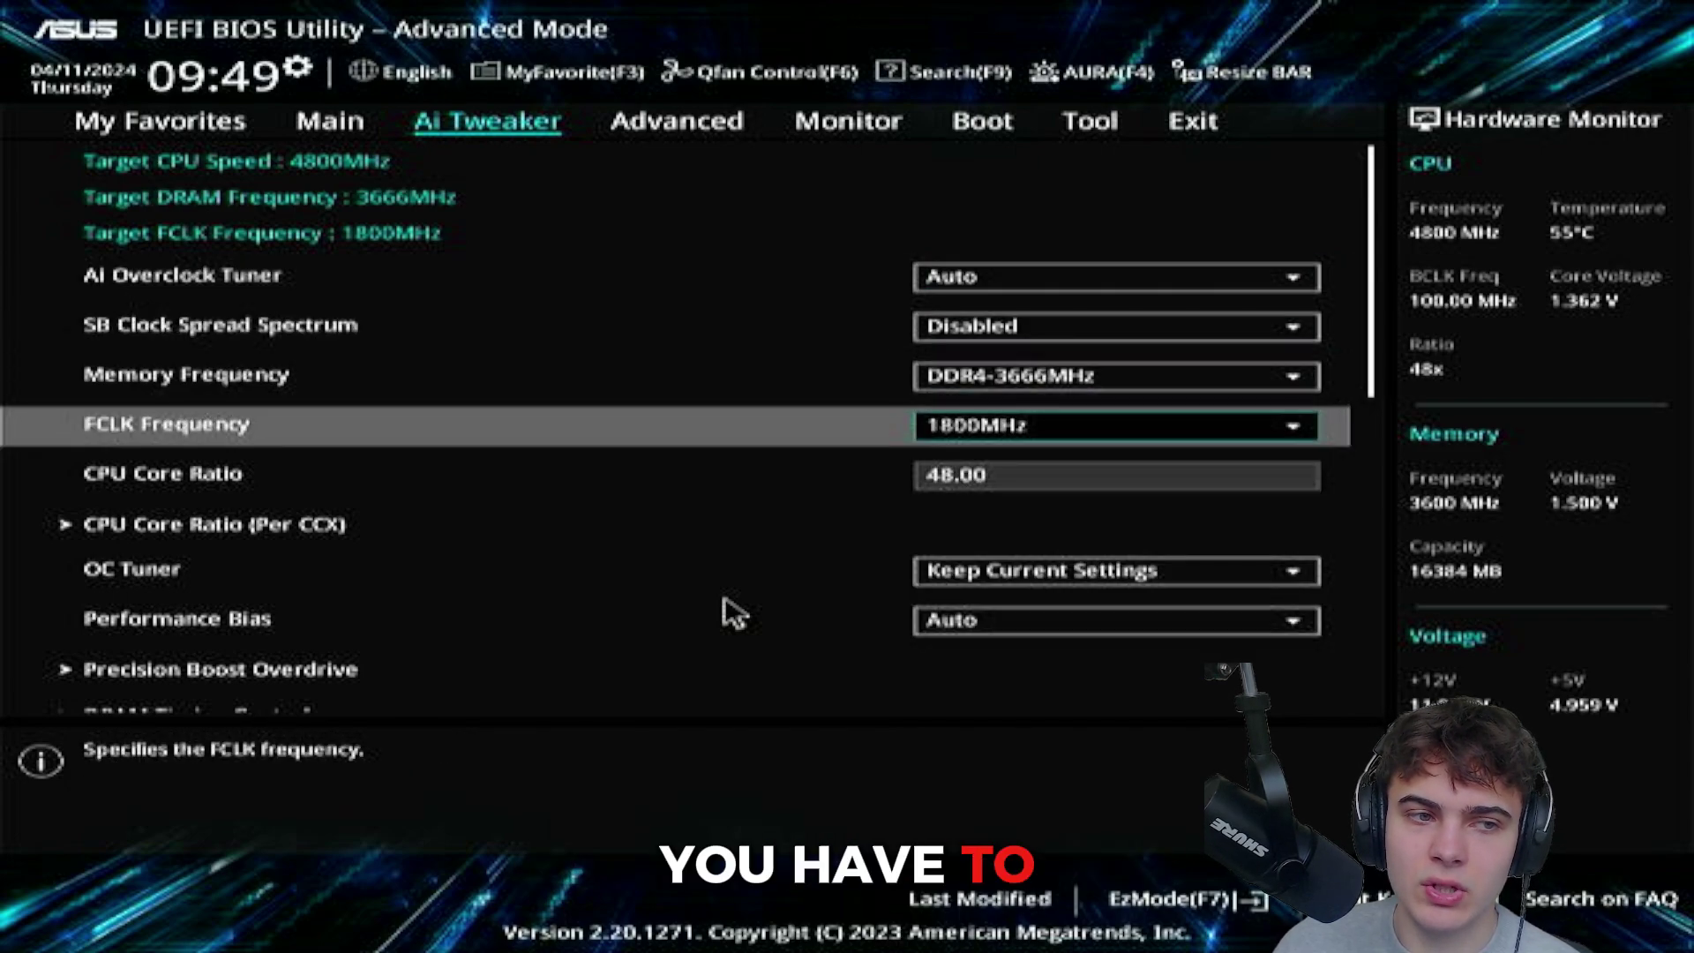
key(Return)
key(Down)
key(Return)
Set Trfc to 385 in DRAM Timing Control.
key(Down)
key(Down)
key(Down)
key(Down)
key(Down)
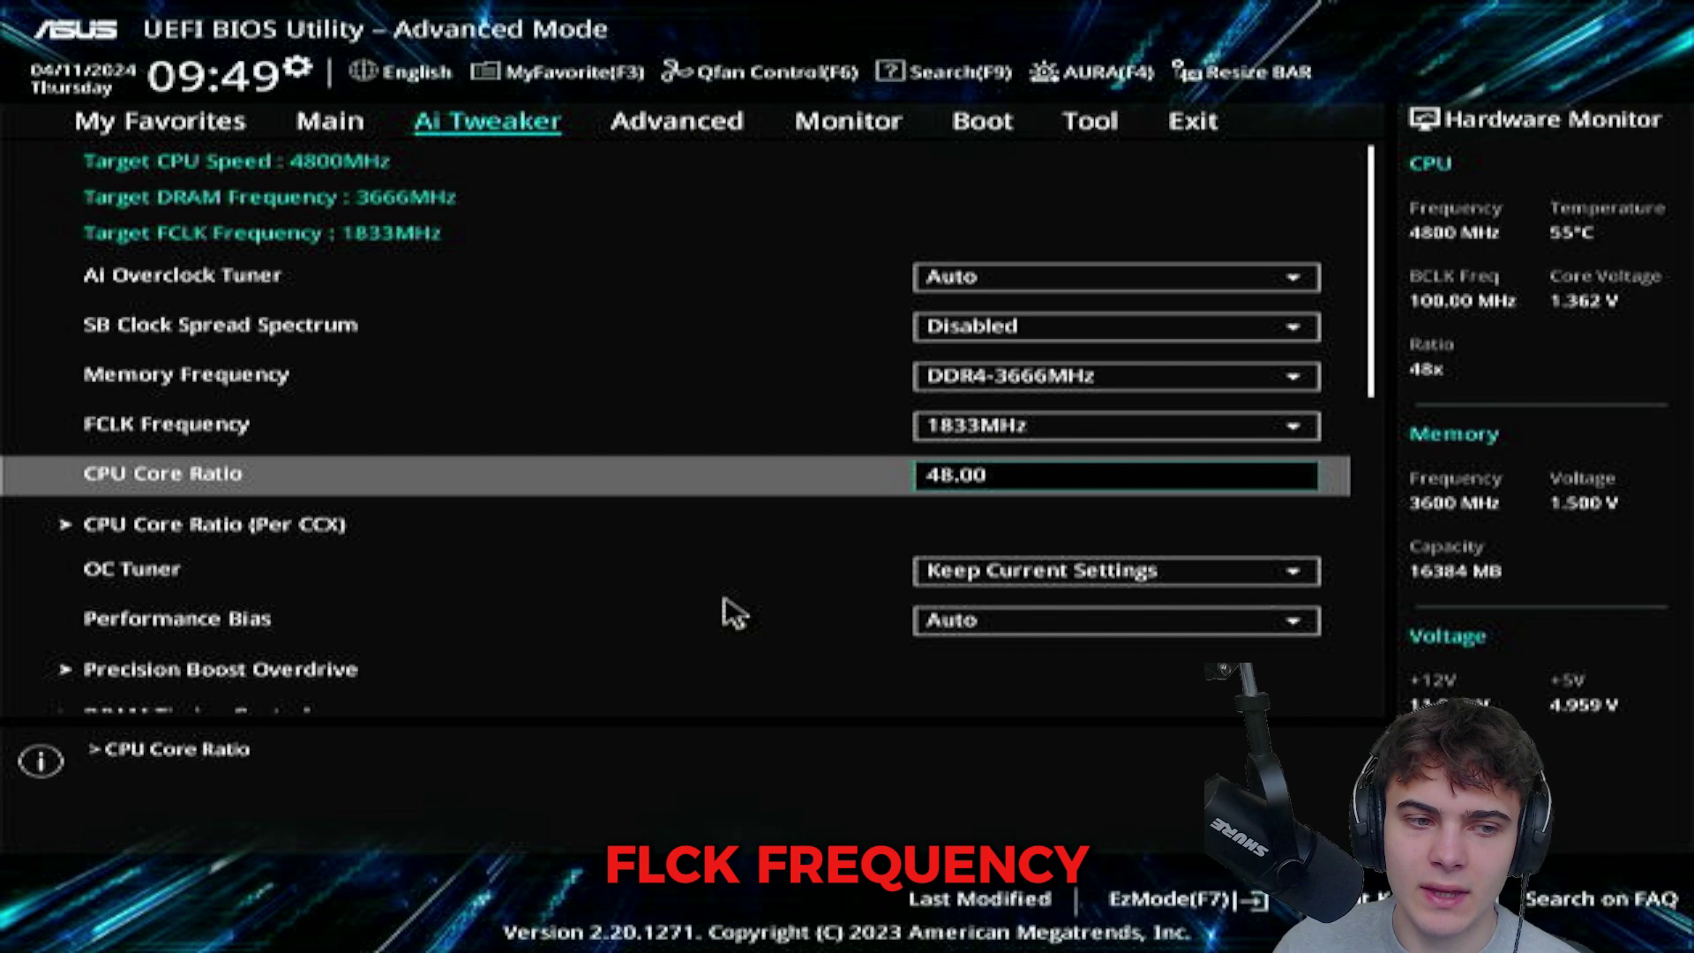
key(Down)
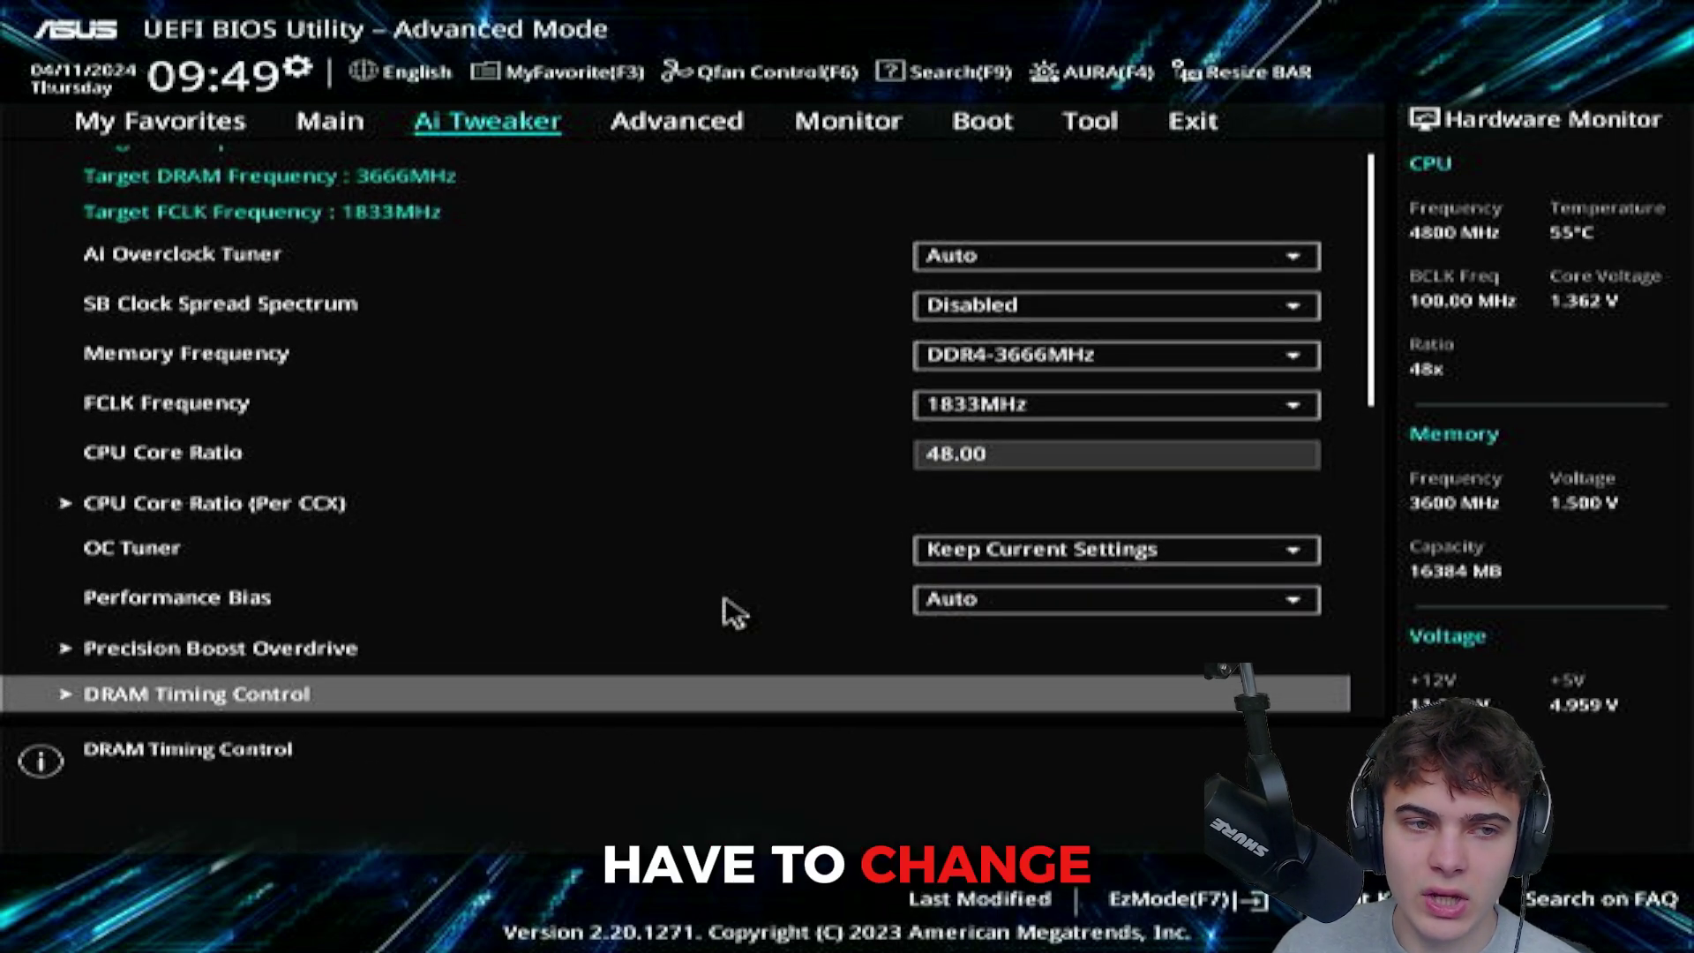
key(Return)
key(Down)
key(Down)
key(Down)
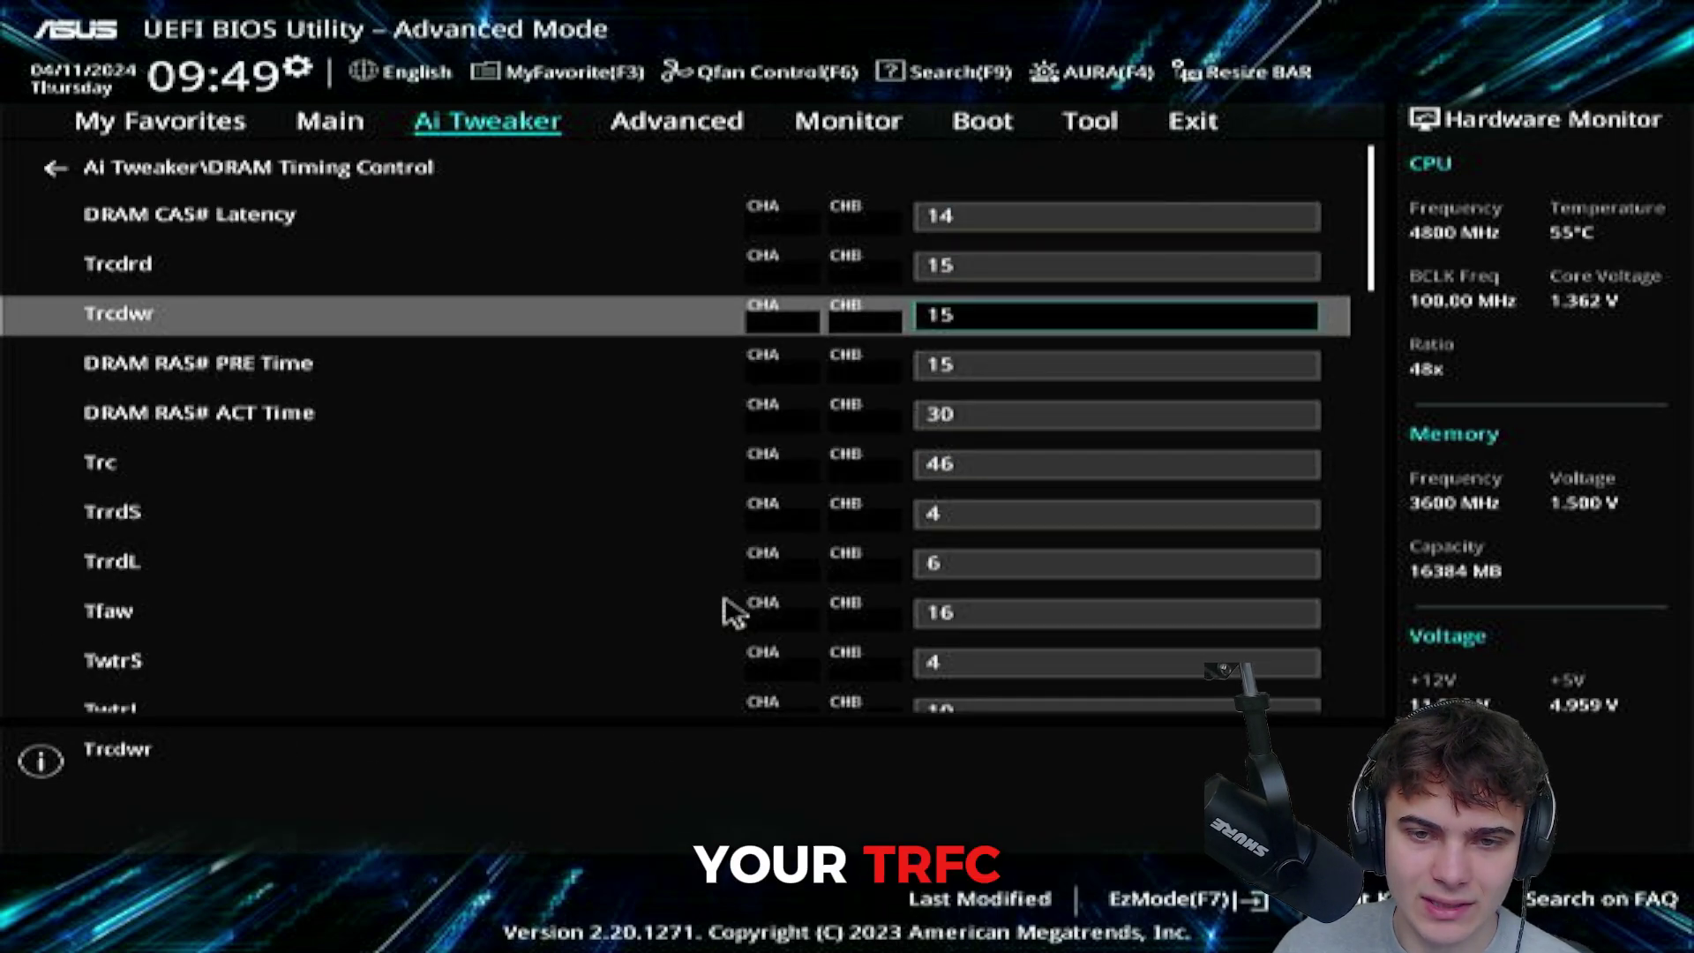
key(Down)
key(Down)
key(Down)
key(Down)
key(Down)
key(Down)
key(Down)
key(Down)
key(Down)
key(Down)
key(Down)
key(Down)
key(Down)
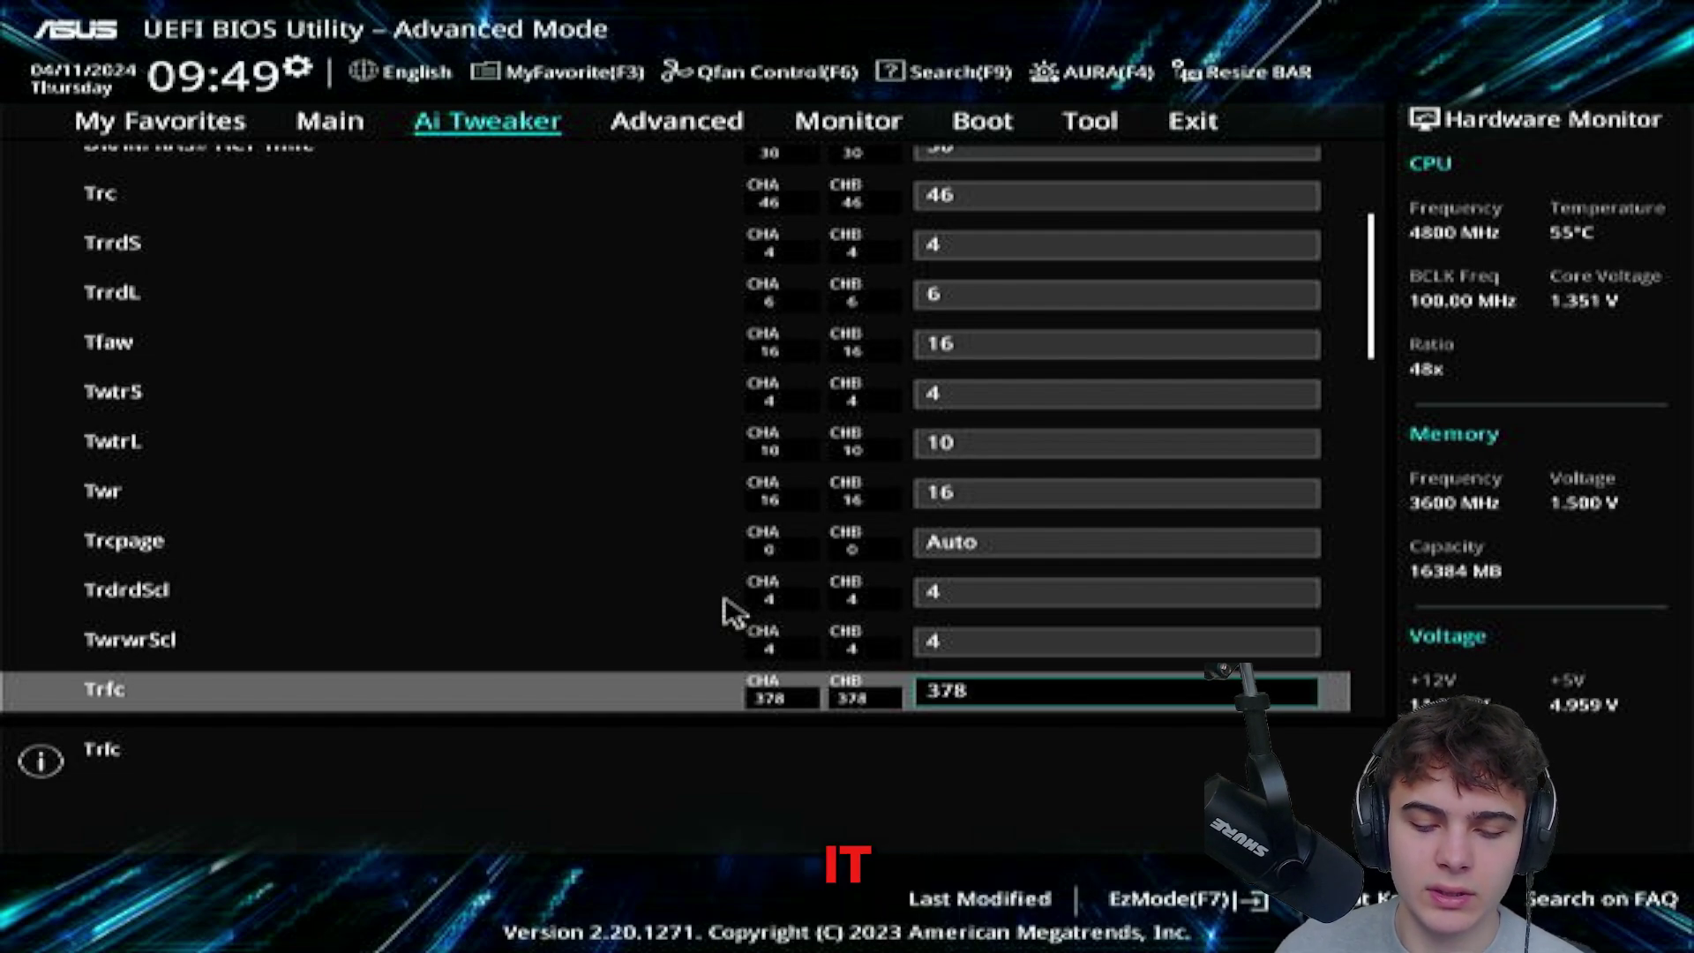
text(385)
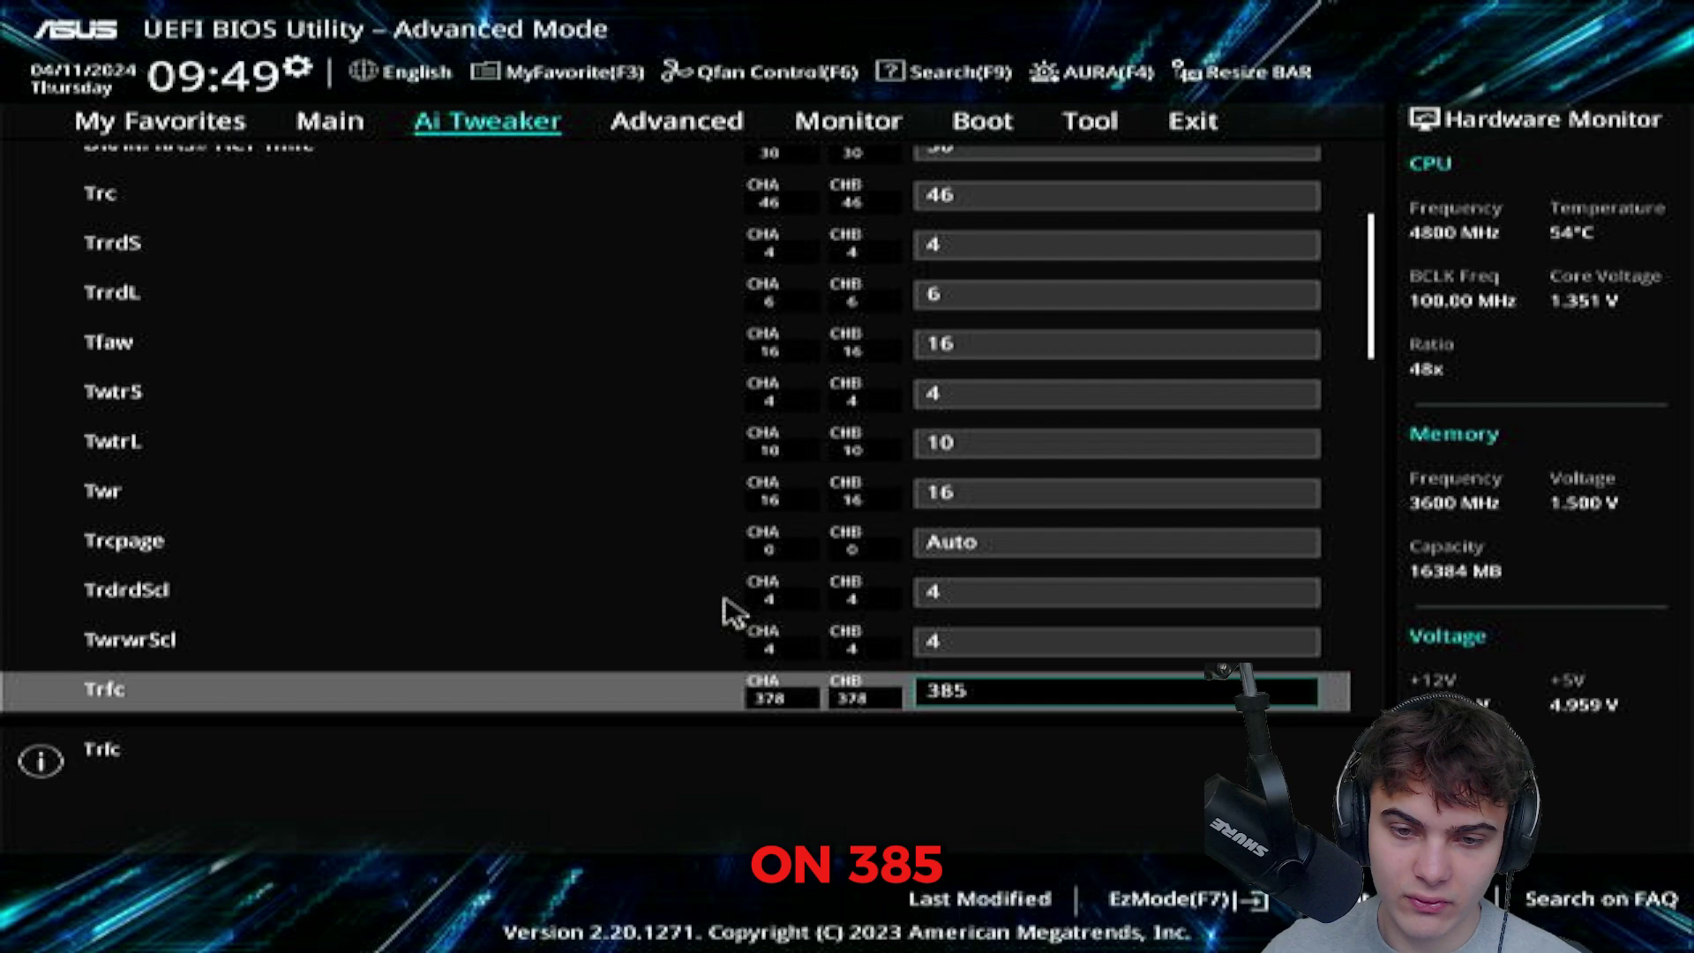
key(Down)
Save the settings to Profile 5 'RAM OC GUIDE', then save and reset with F10.
key(Right)
key(Right)
key(Right)
key(Right)
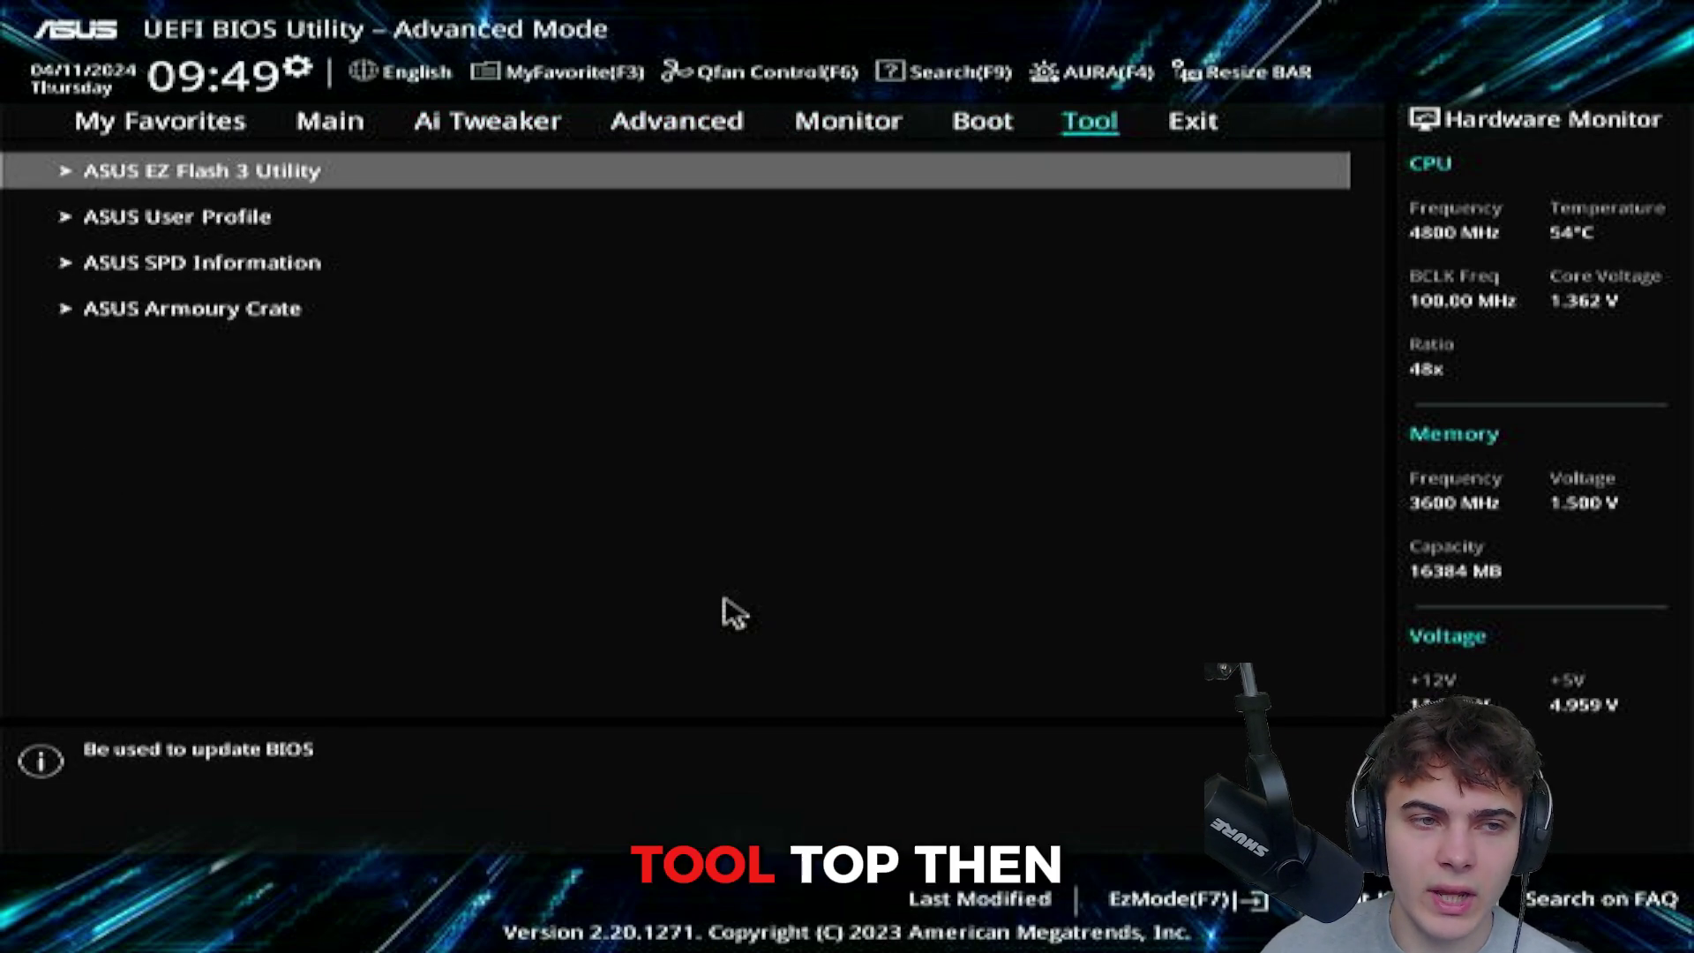
key(Down)
key(Return)
key(Up)
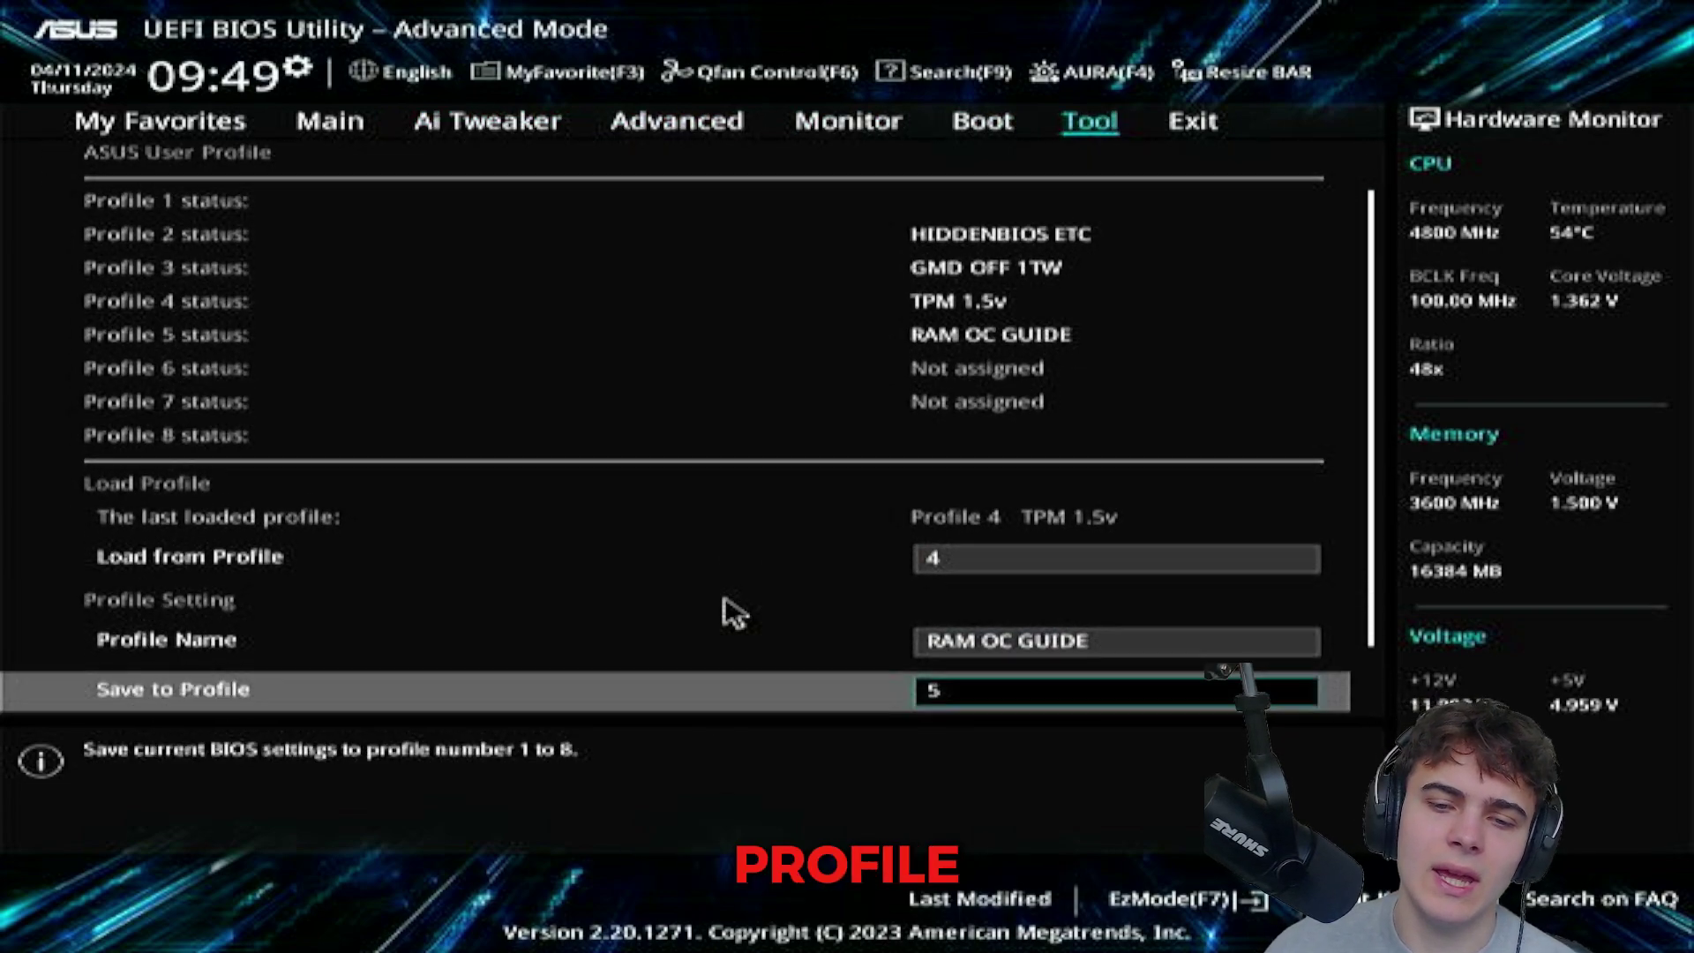
key(Return)
key(Return)
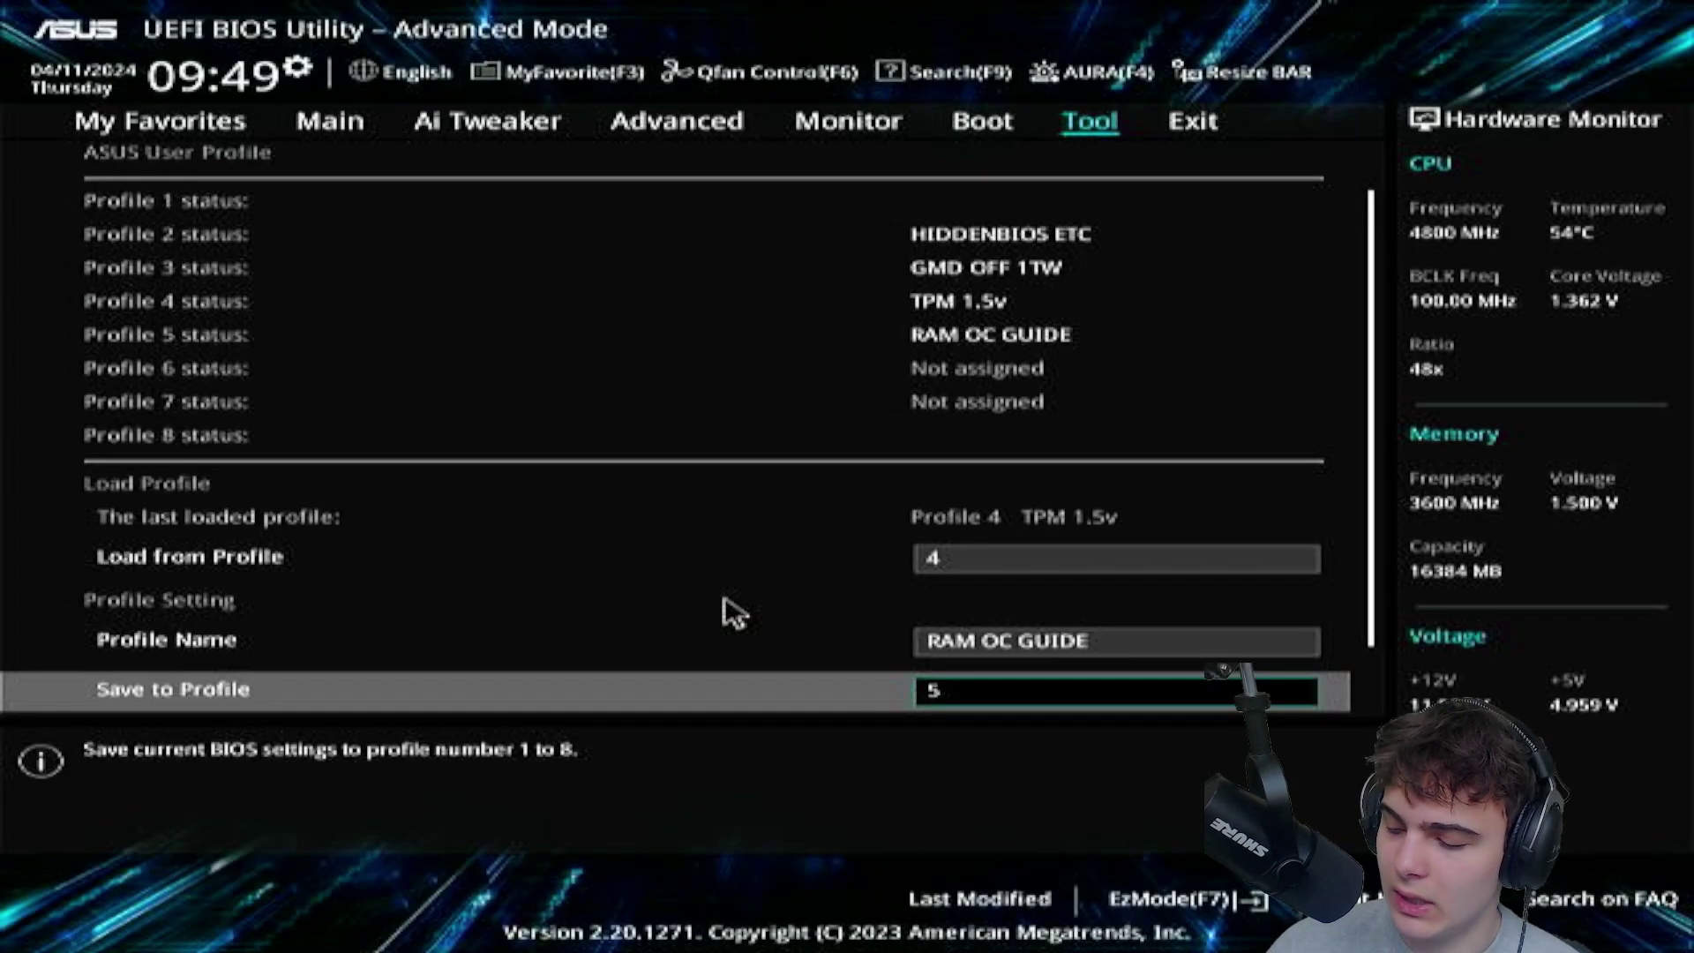
key(F10)
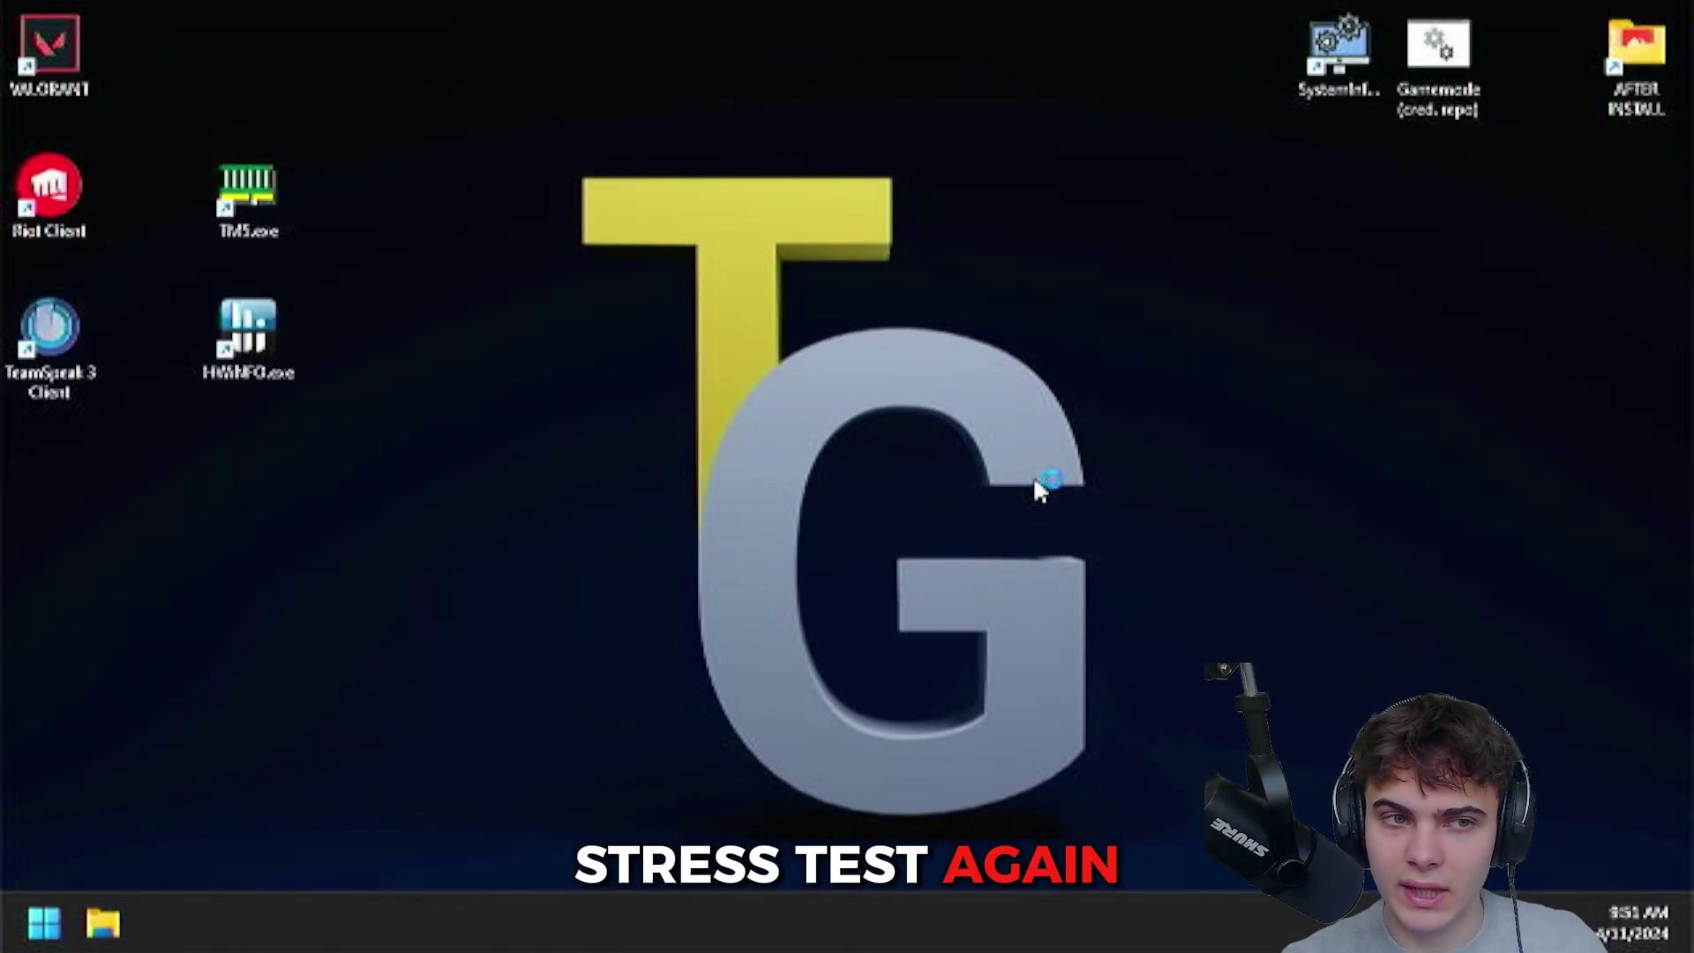
Launch TestMem5 from the desktop to stress-test the 3666MHz settings.
double_click(248, 199)
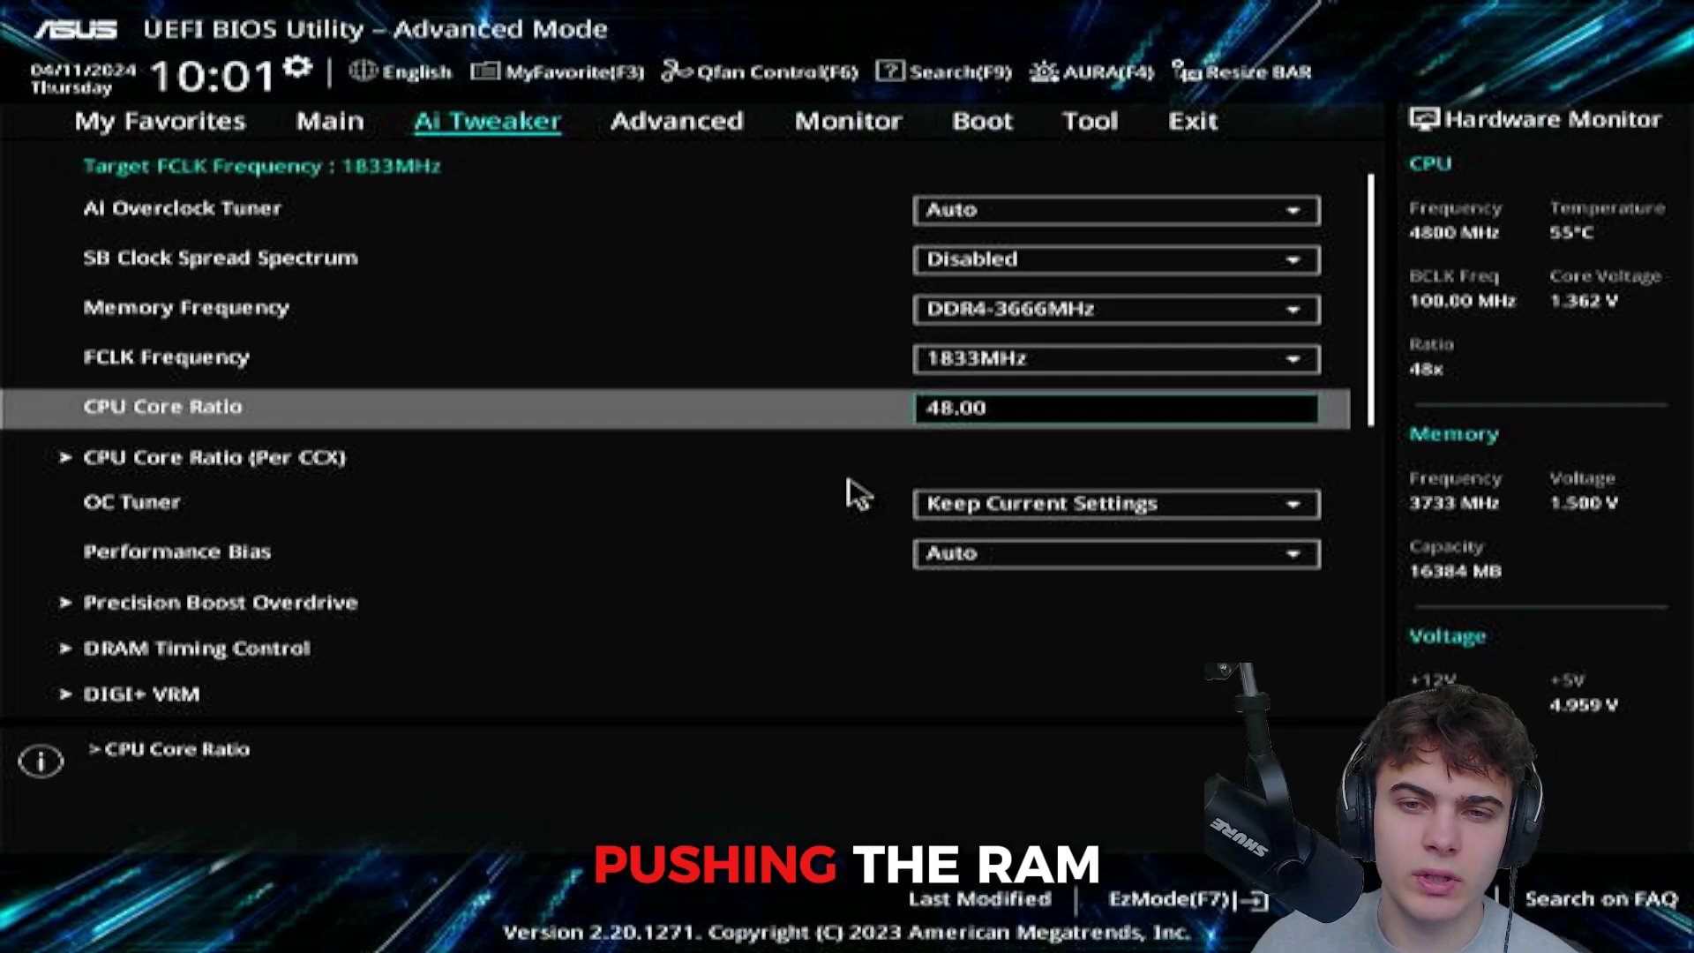
In Ai Tweaker, set Memory Frequency to DDR4-3733MHz and FCLK to 1866MHz.
key(Up)
key(Up)
key(Return)
key(Down)
key(Down)
key(Down)
key(Down)
key(Down)
key(Down)
key(Down)
key(Down)
key(Down)
key(Down)
key(Down)
key(Down)
key(Down)
key(Down)
key(Down)
key(Down)
key(Down)
key(Down)
key(Down)
key(Down)
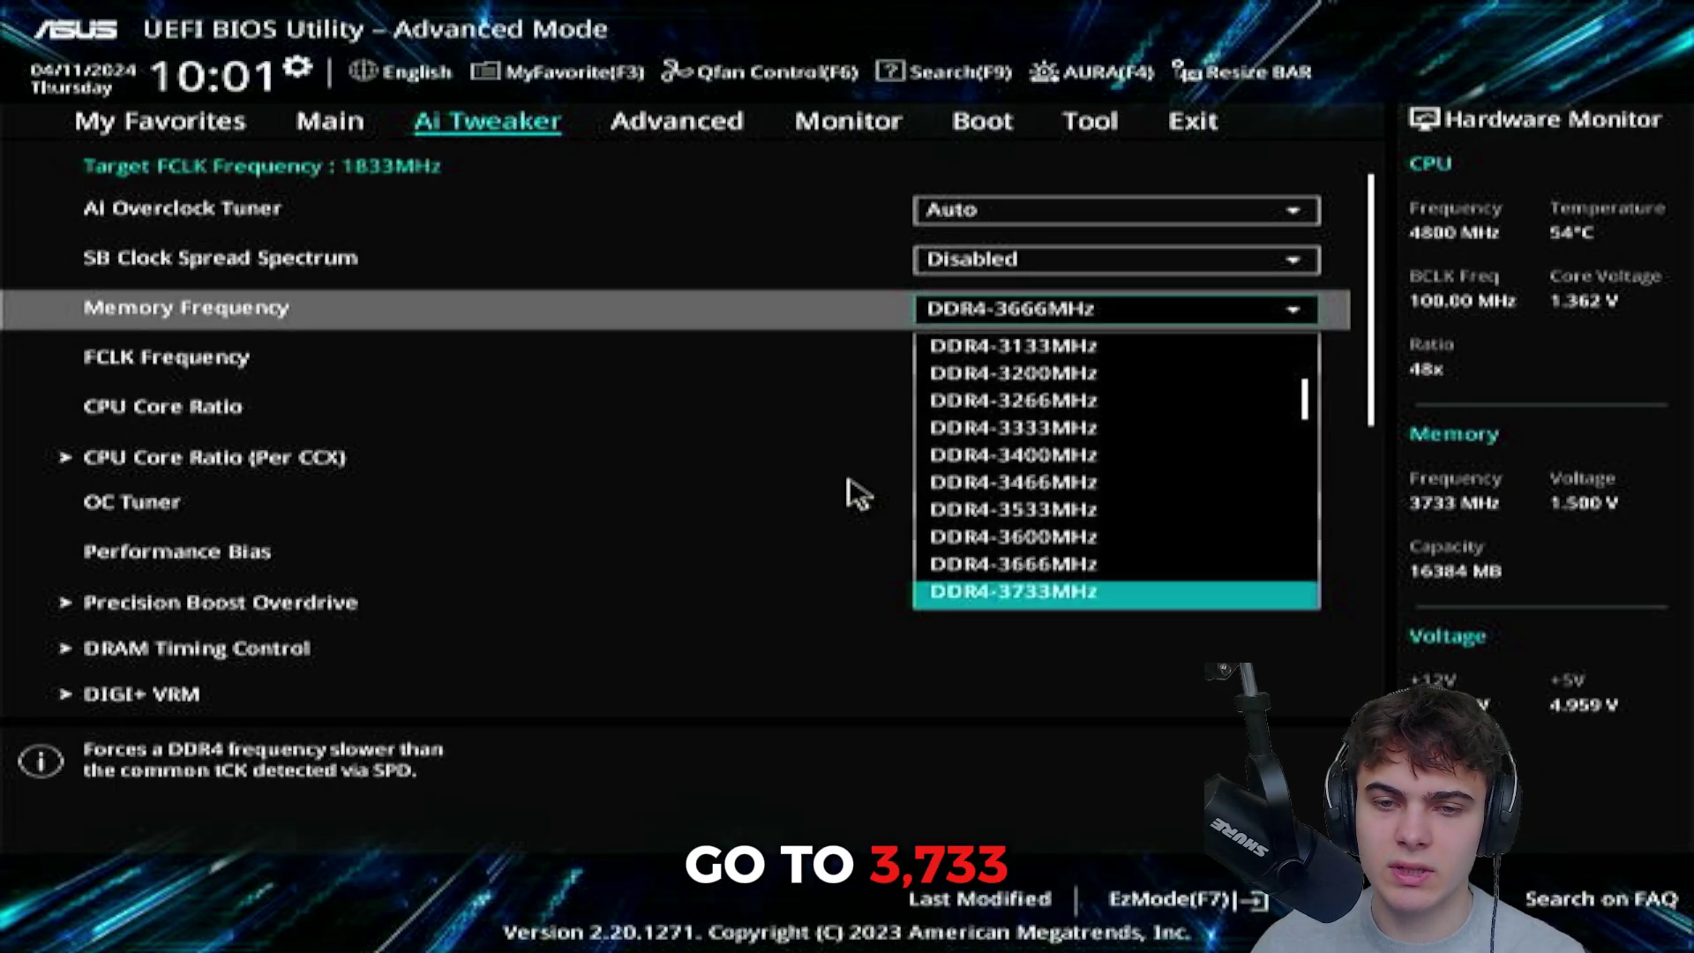
key(Return)
key(Down)
key(Return)
key(Down)
key(Down)
key(Down)
key(Down)
key(Down)
key(Down)
key(Down)
key(Down)
key(Down)
key(Down)
key(Down)
key(Down)
key(Down)
key(Down)
key(Down)
key(Down)
key(Down)
key(Down)
key(Down)
key(Down)
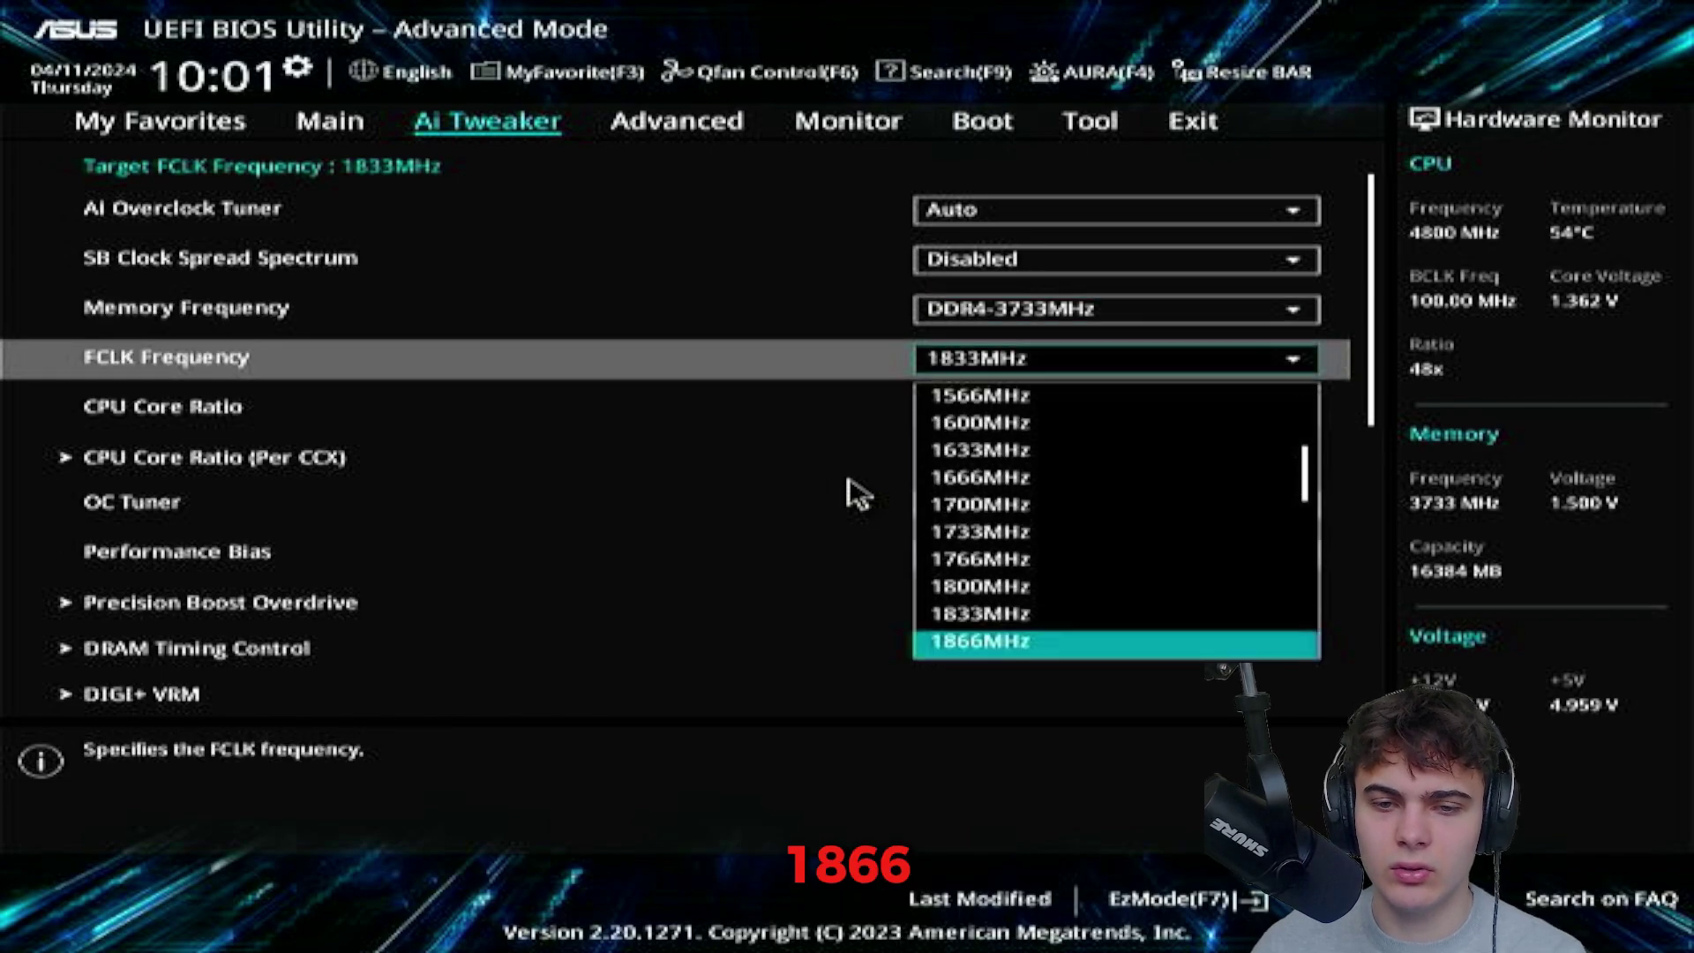
key(Return)
Set Trfc to 392 in DRAM Timing Control.
key(Down)
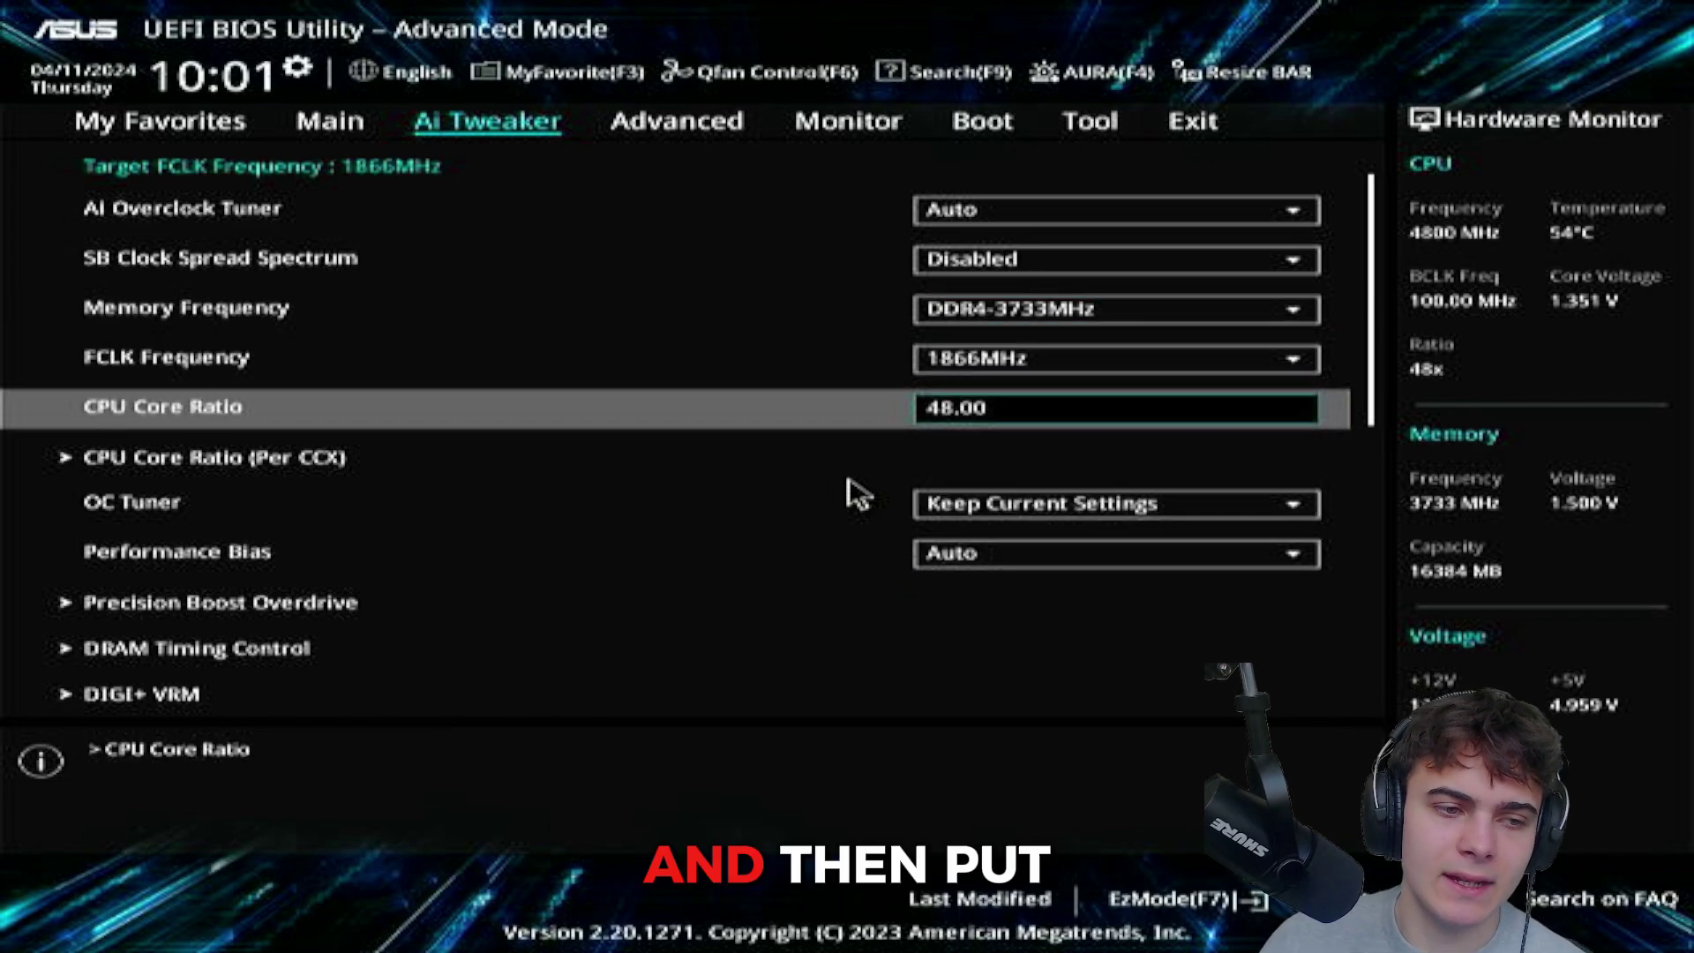
key(Down)
key(Down)
key(Down)
key(Down)
key(Down)
key(Return)
key(Down)
key(Down)
key(Down)
key(Down)
key(Down)
key(Down)
key(Down)
key(Down)
key(Down)
key(Down)
key(Down)
key(Down)
key(Down)
key(Down)
key(Down)
key(Down)
key(Down)
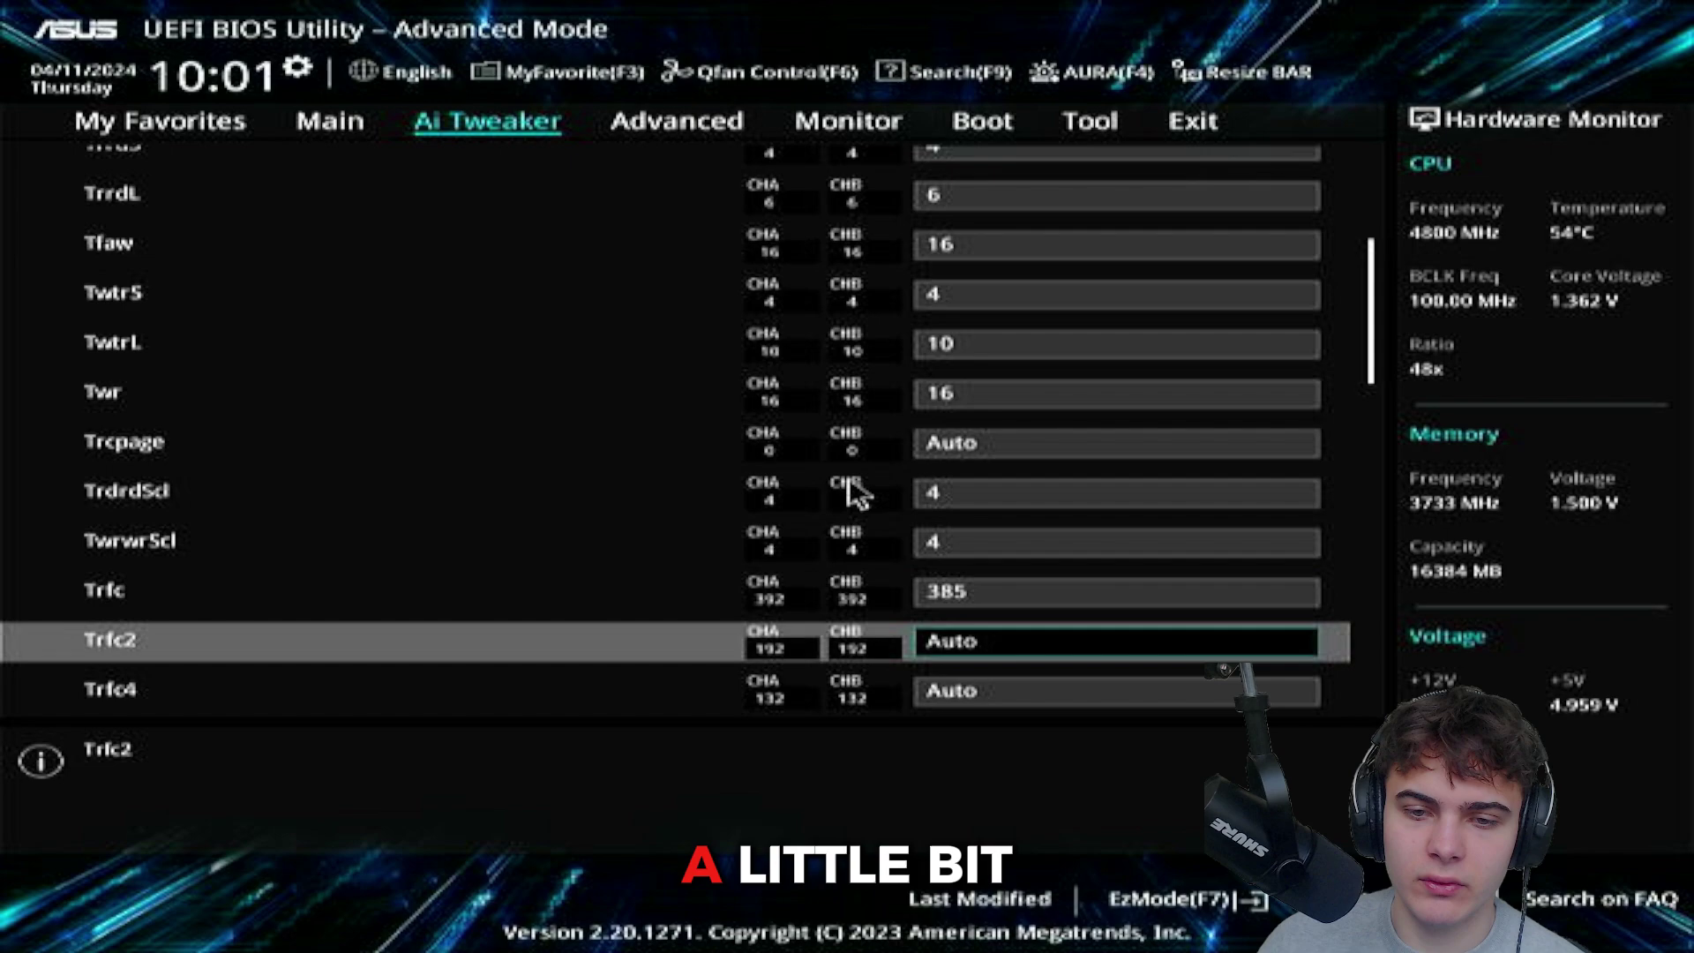
key(Up)
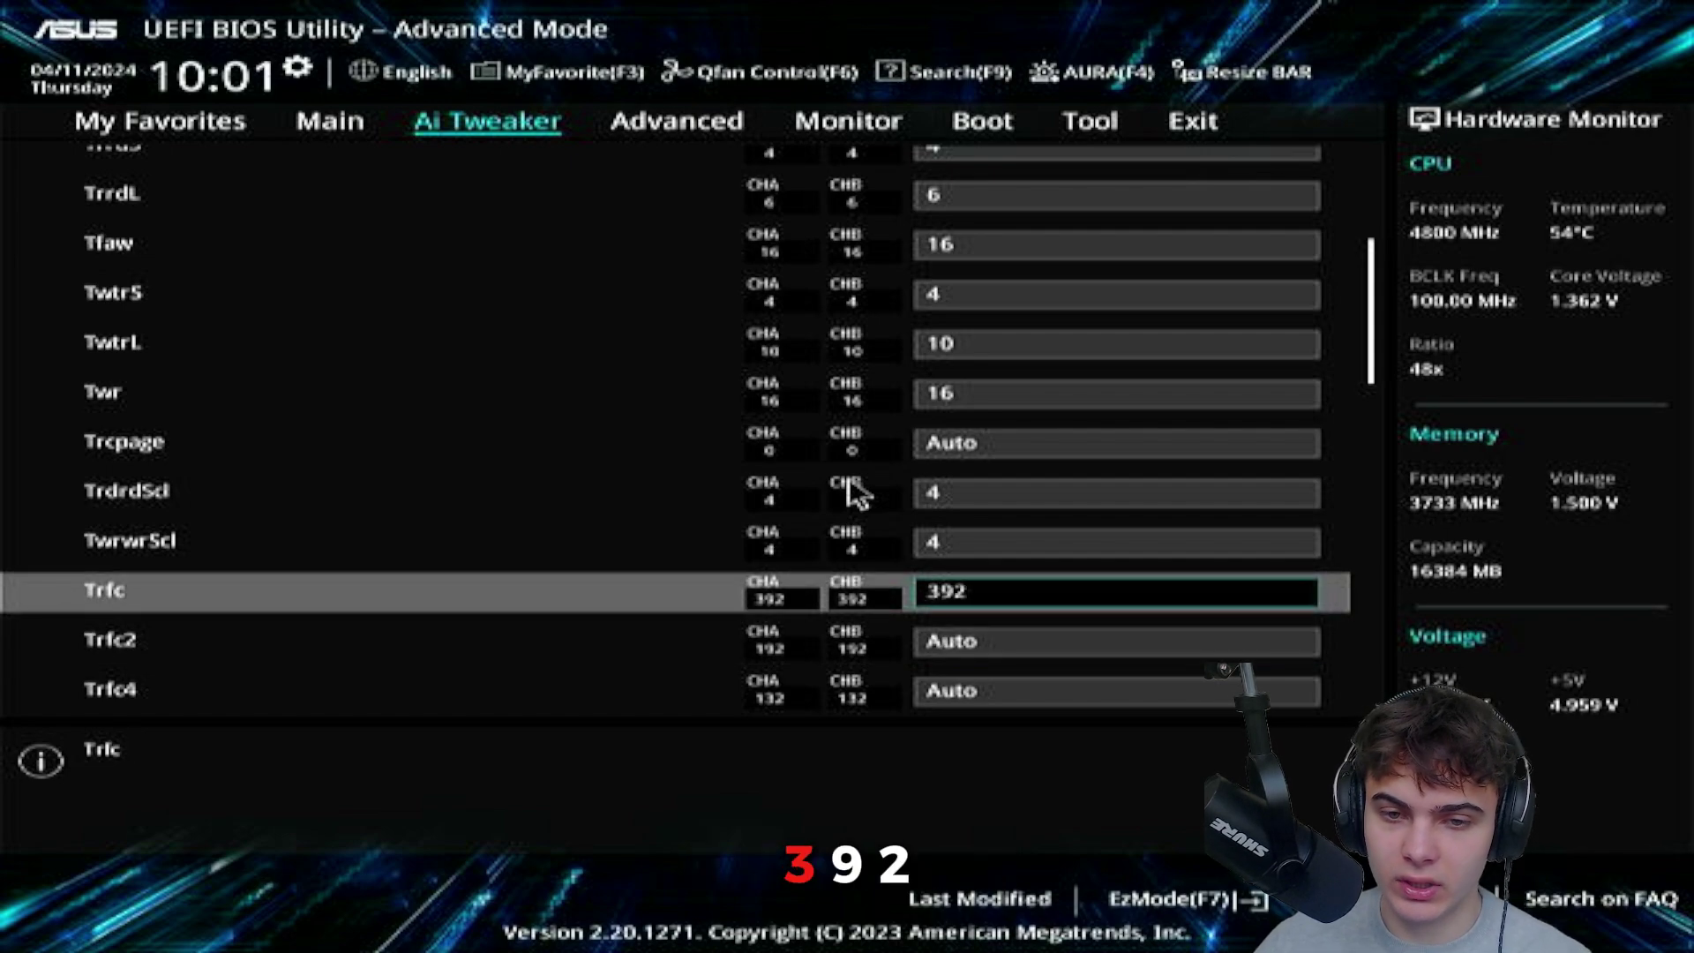
Save the settings to ASUS User Profile 5, then save and restart with F10.
key(Right)
key(Right)
key(Right)
key(Right)
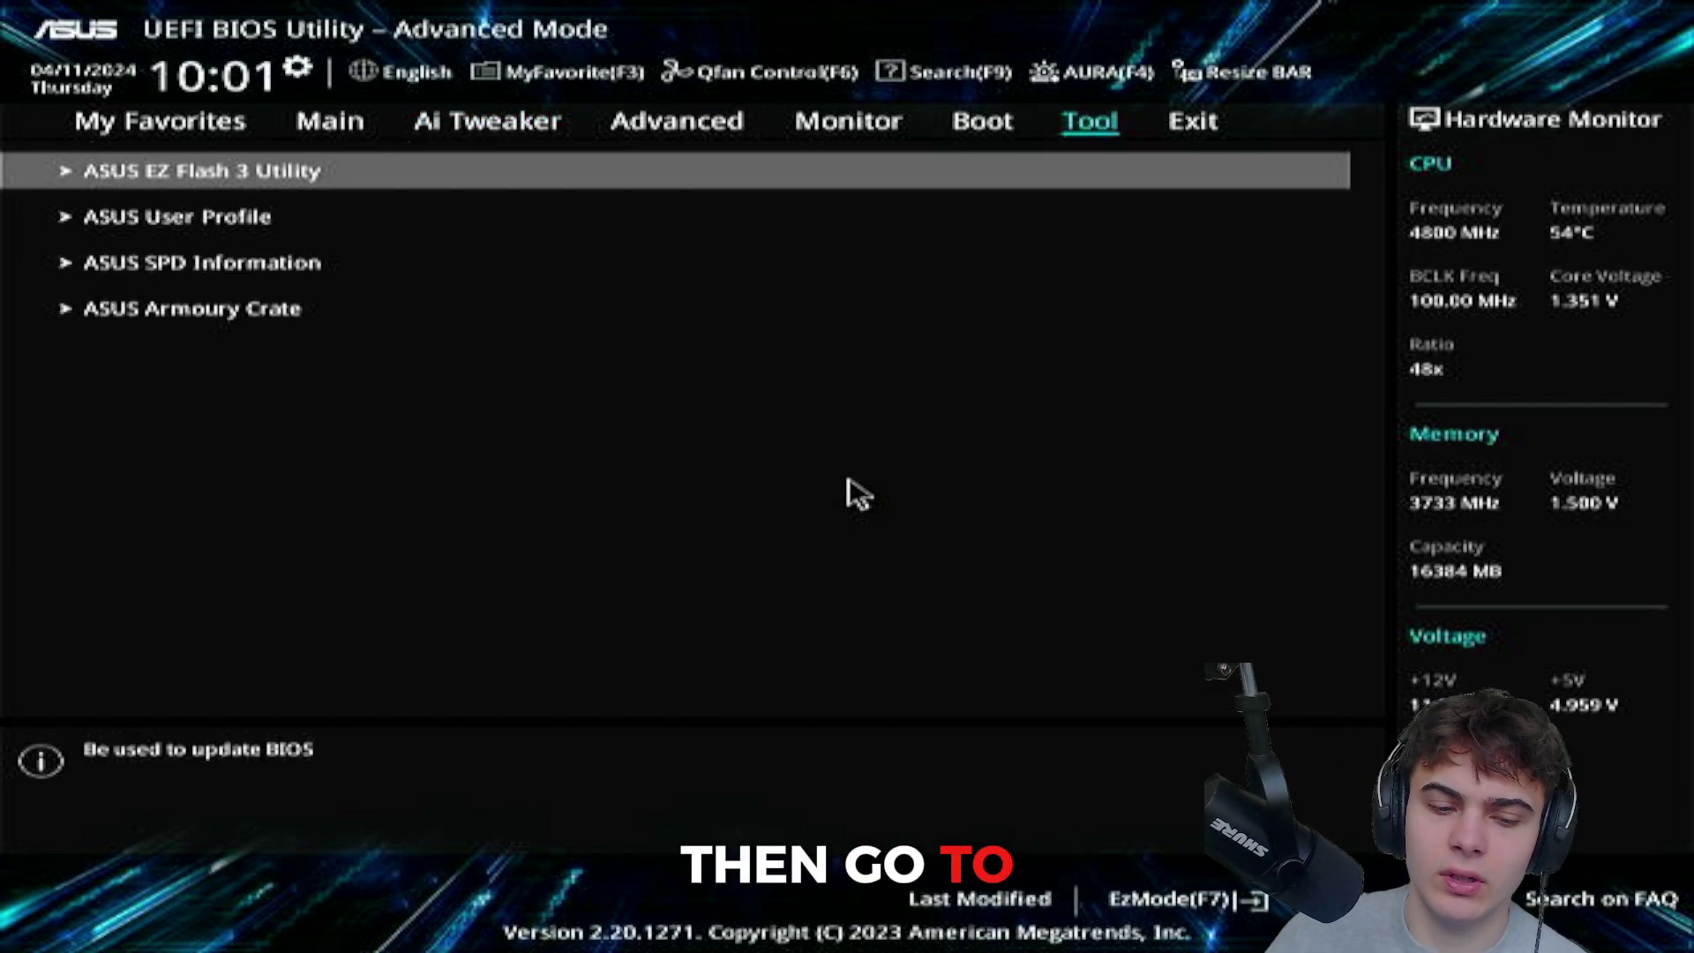
key(Down)
key(Return)
key(Down)
key(Down)
key(Down)
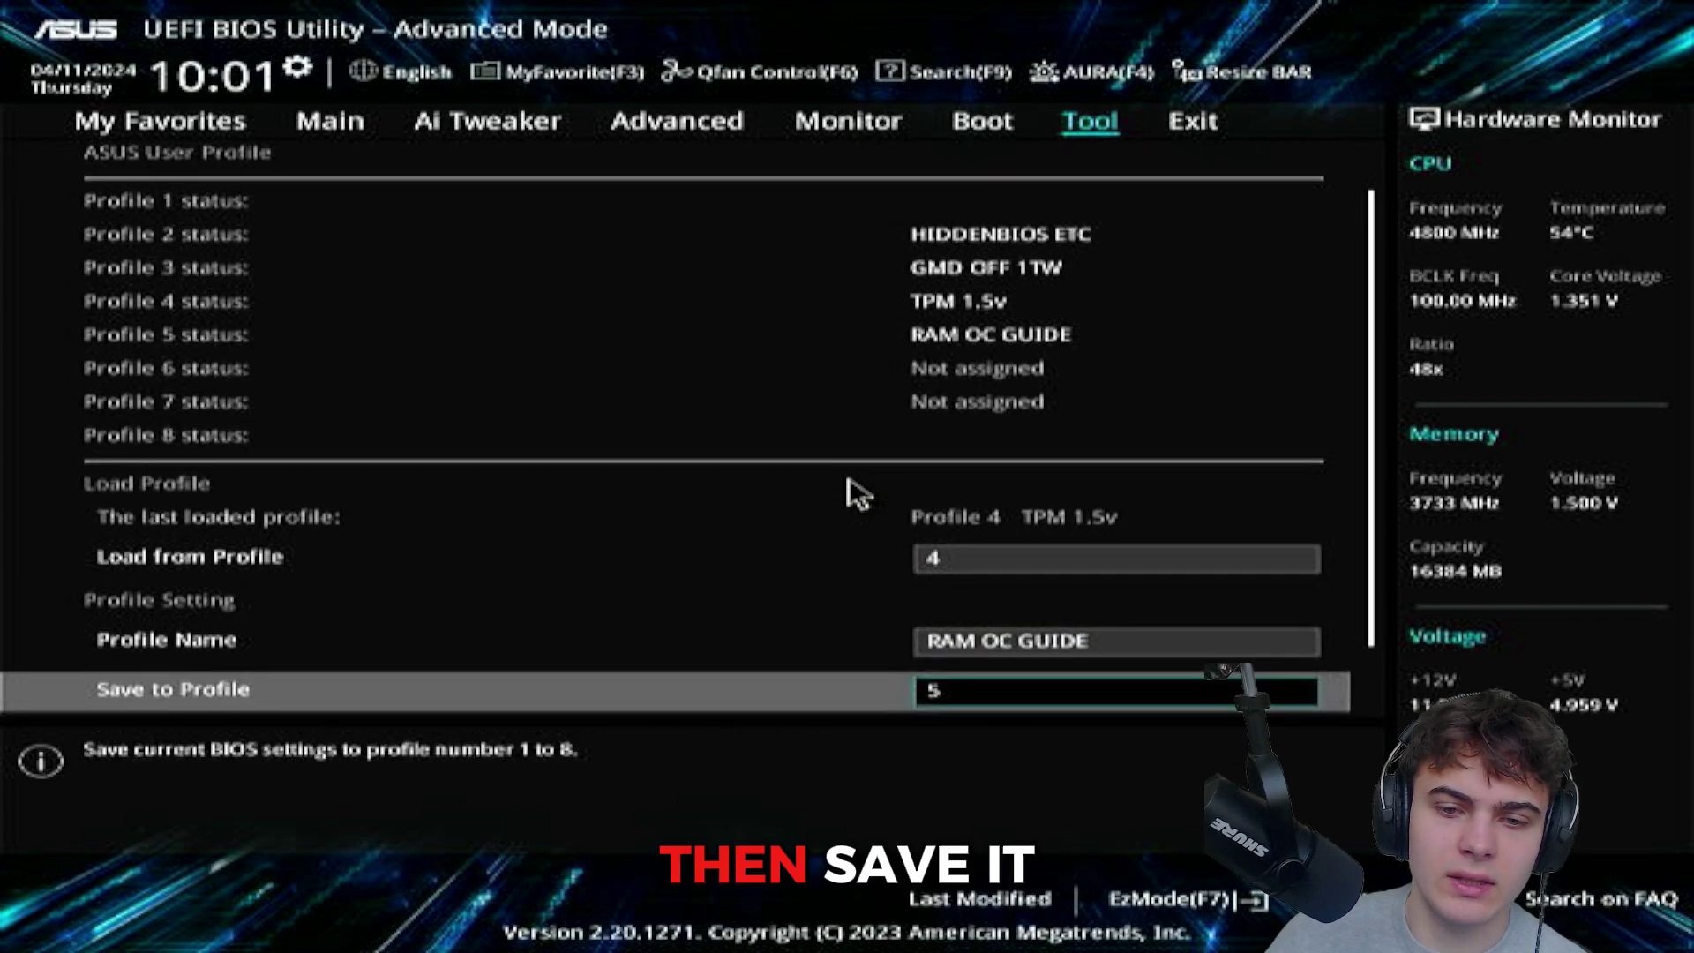
key(Return)
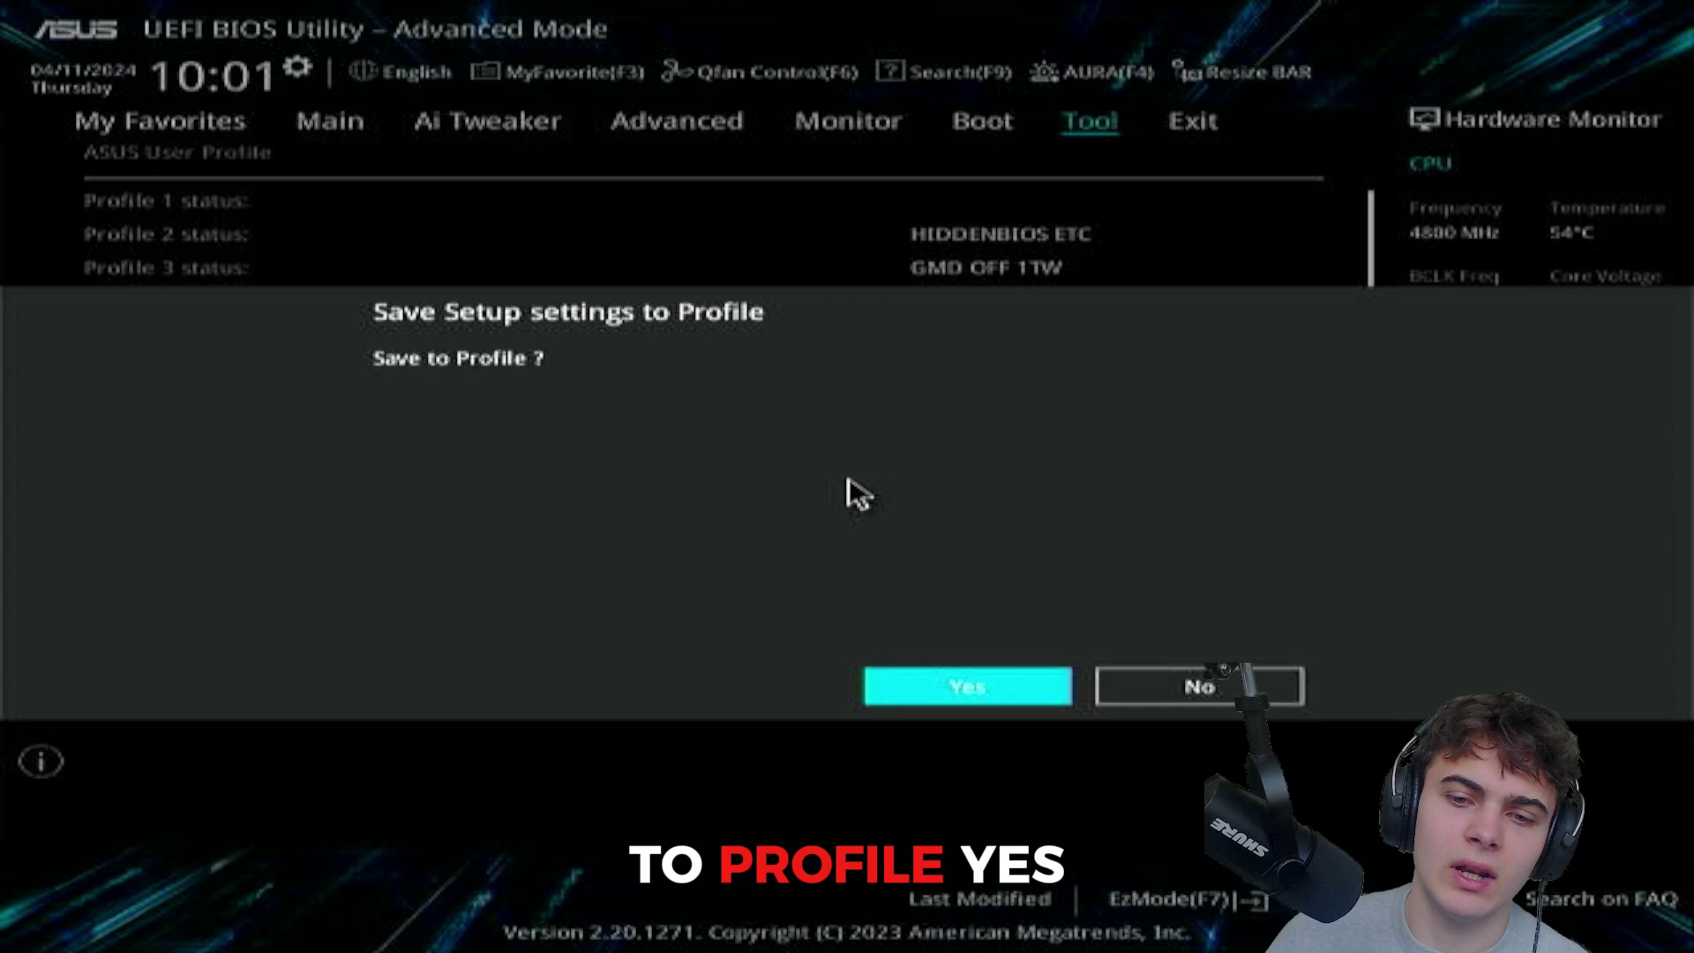
key(Return)
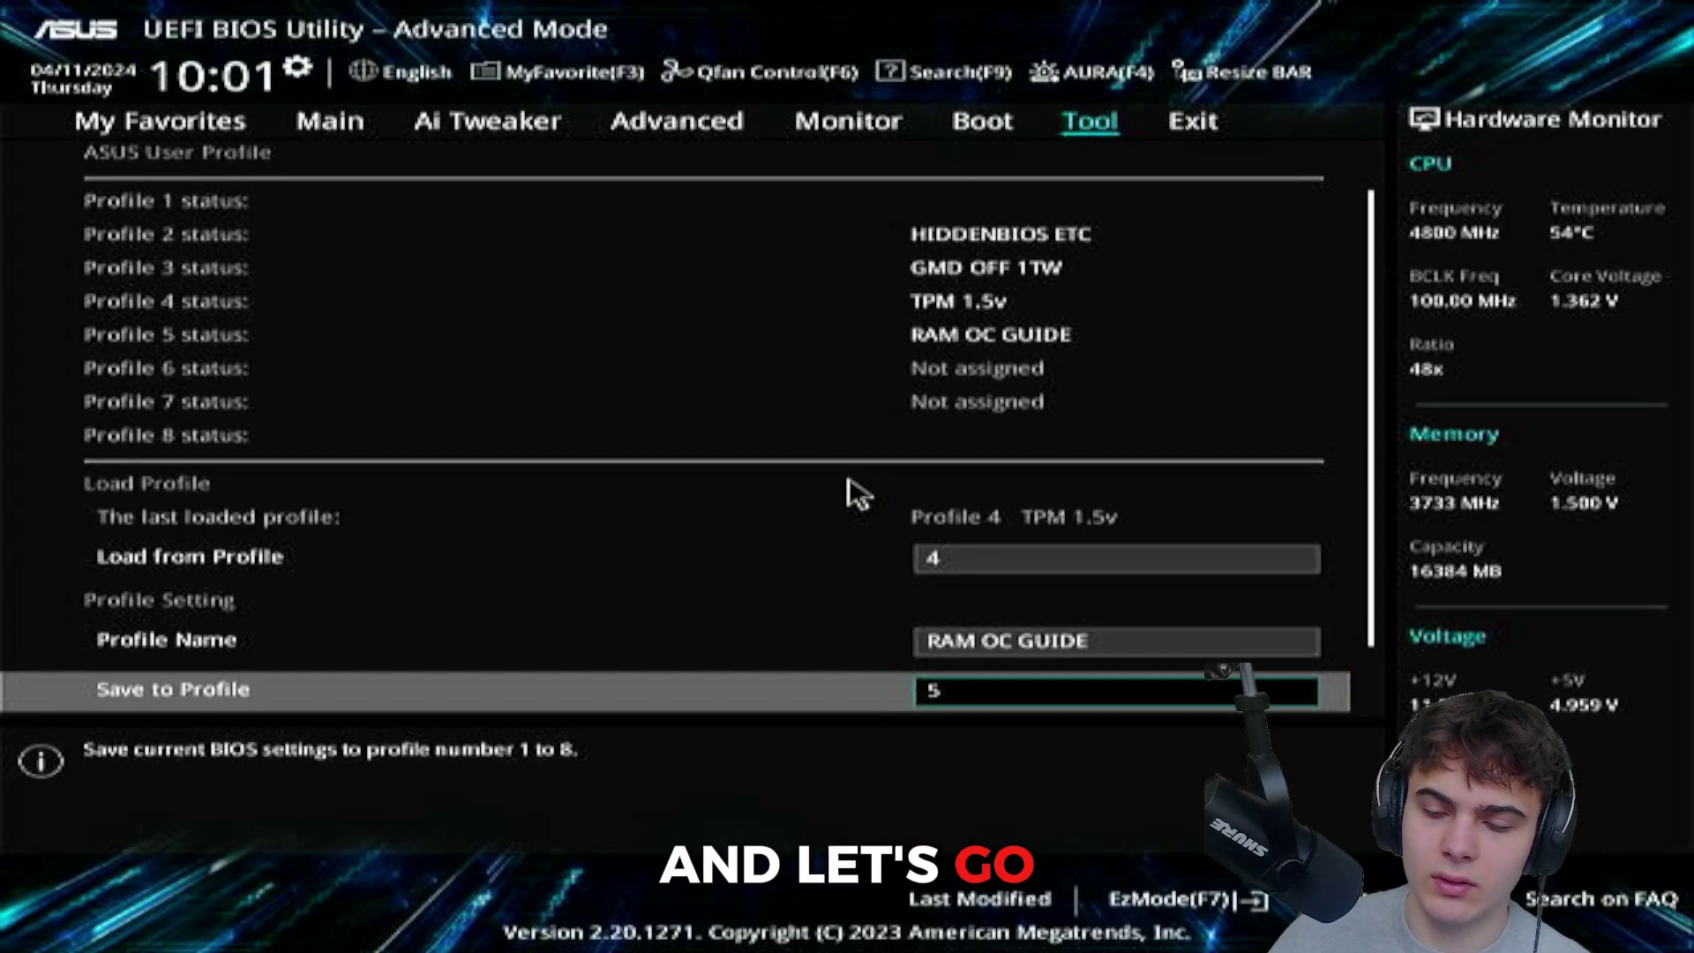
key(F10)
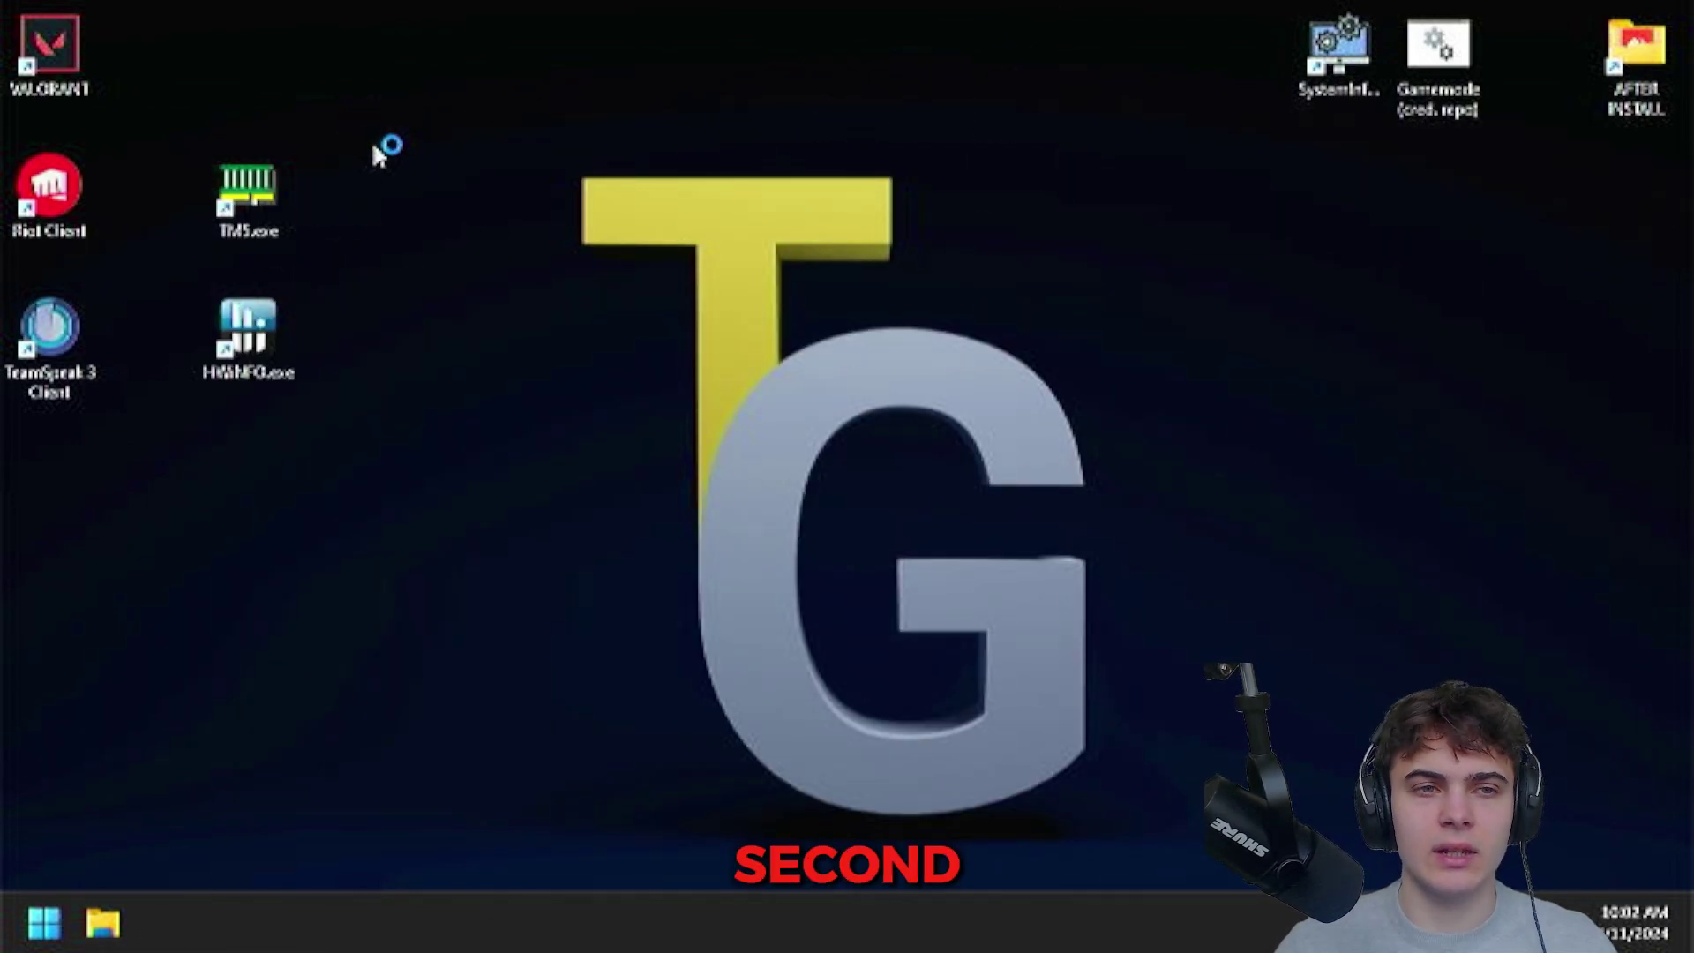
Run TestMem5 at the 3733 MHz settings, close it once it finishes error-free, and restart.
double_click(270, 228)
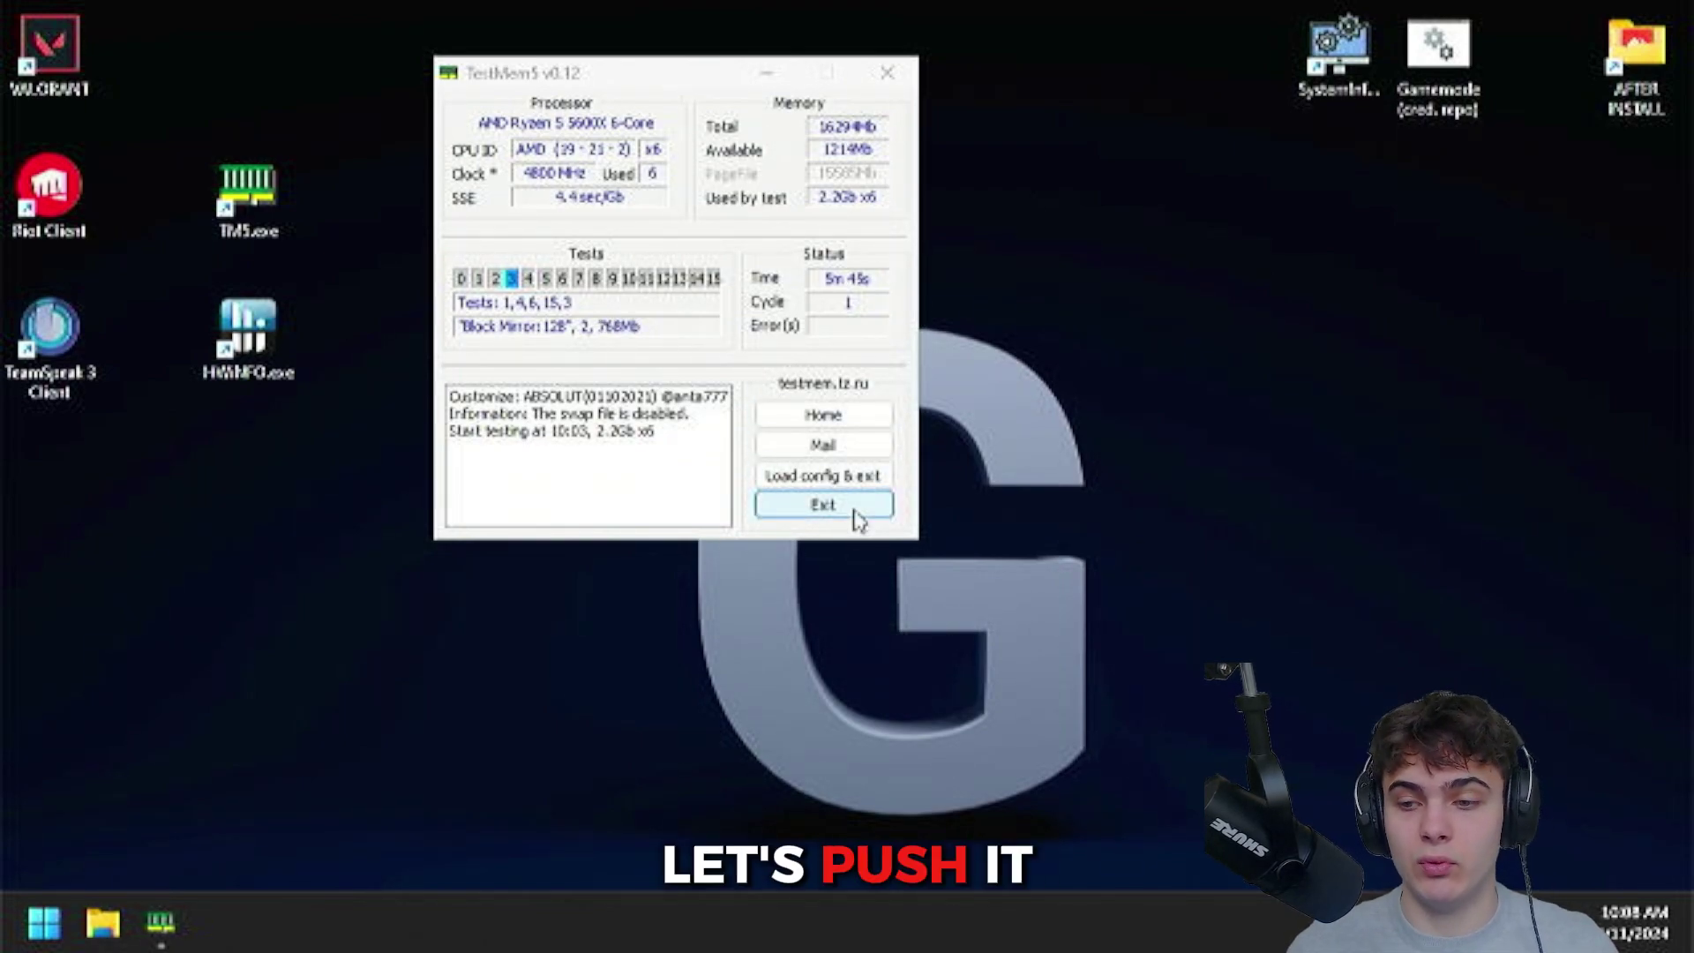
click(822, 505)
key(super)
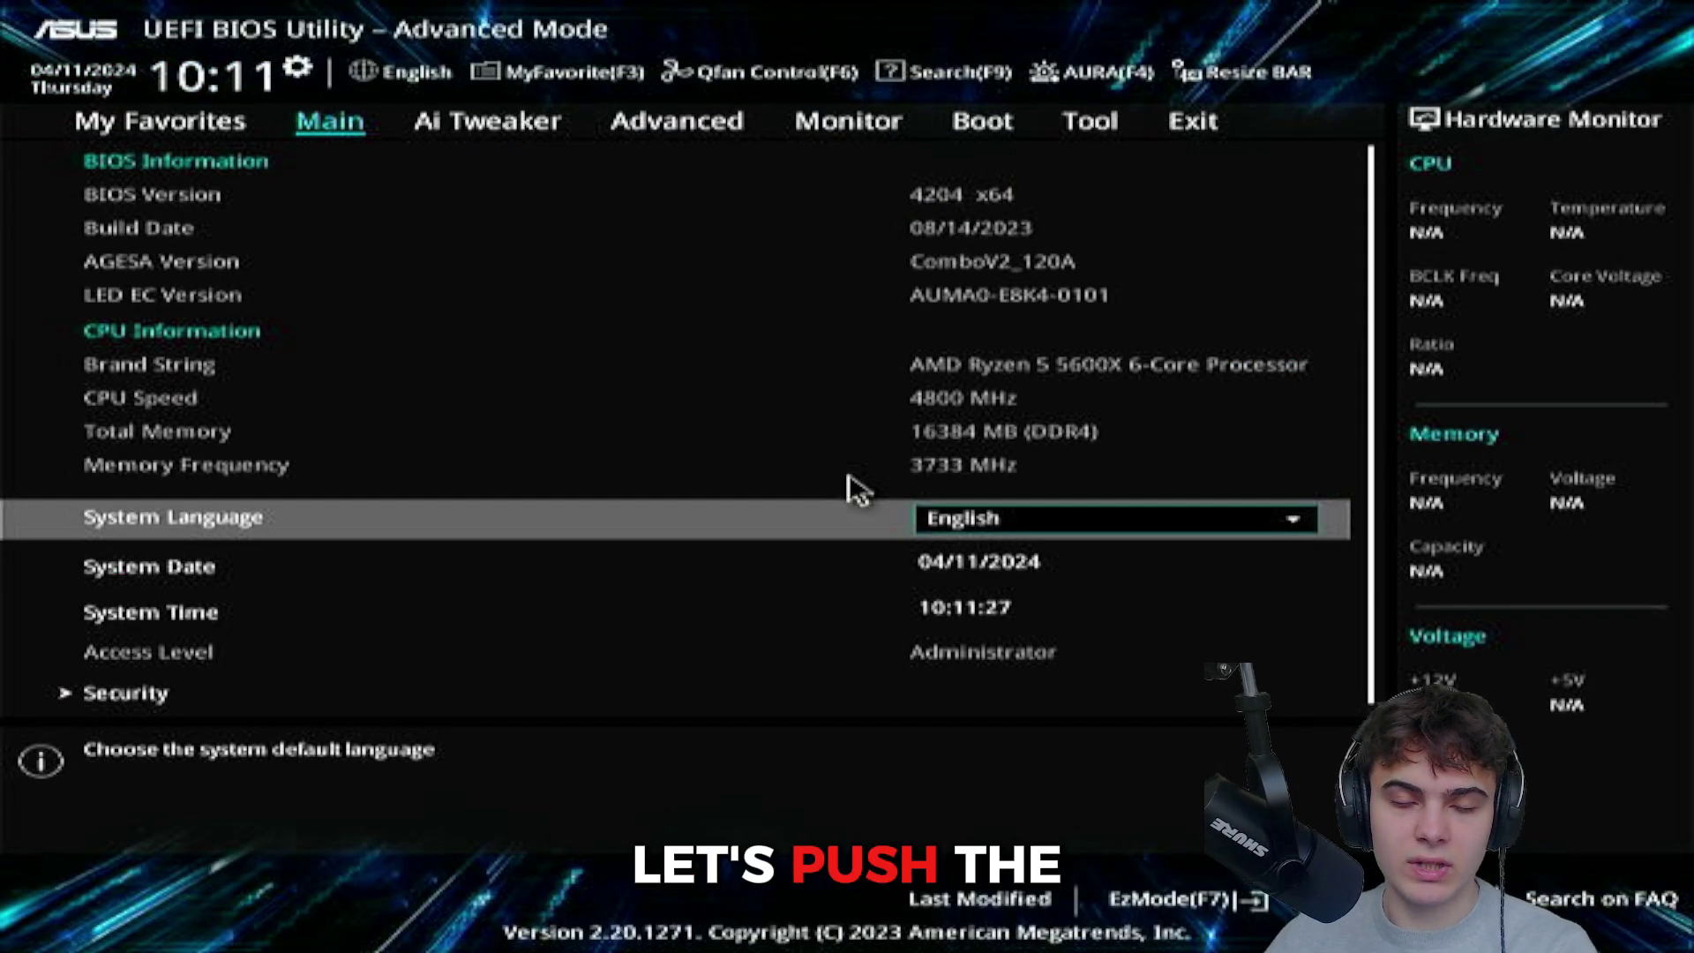
In Ai Tweaker, set Memory Frequency to DDR4-3800MHz and FCLK to 1900MHz.
key(Right)
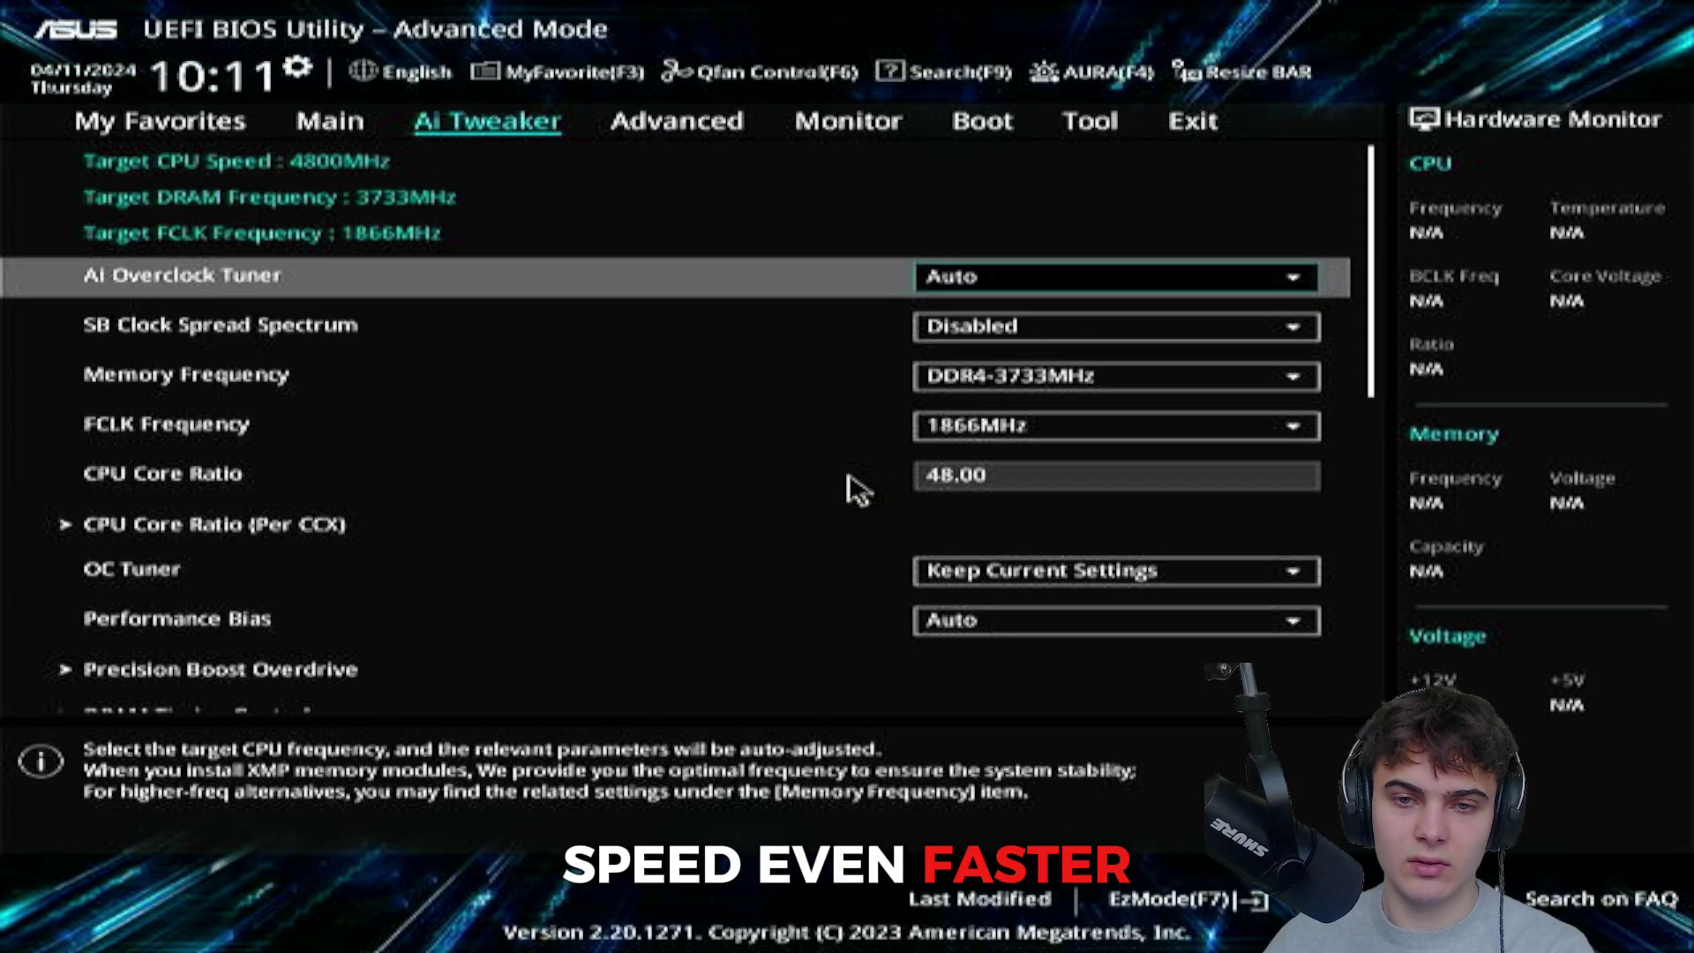
key(Down)
key(Down)
key(Return)
key(Down)
key(Down)
key(Down)
key(Return)
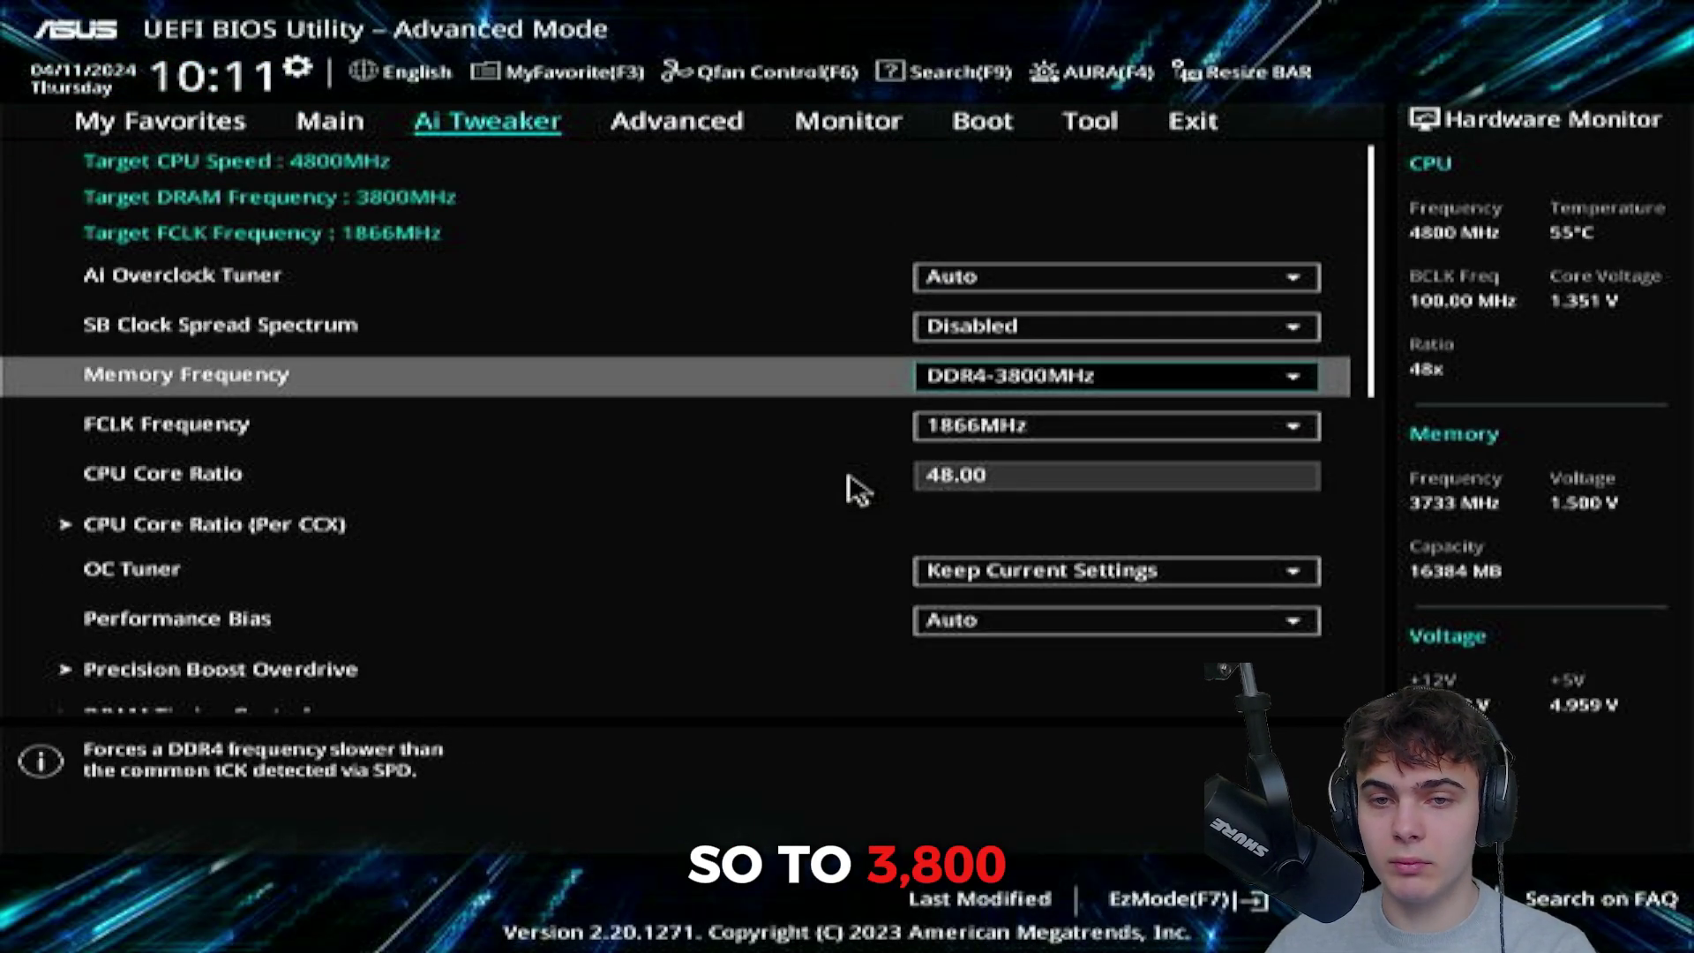
key(Down)
key(Return)
key(Down)
key(Return)
Set Trfc to 399 in DRAM Timing Control and save with F10.
key(Down)
key(Down)
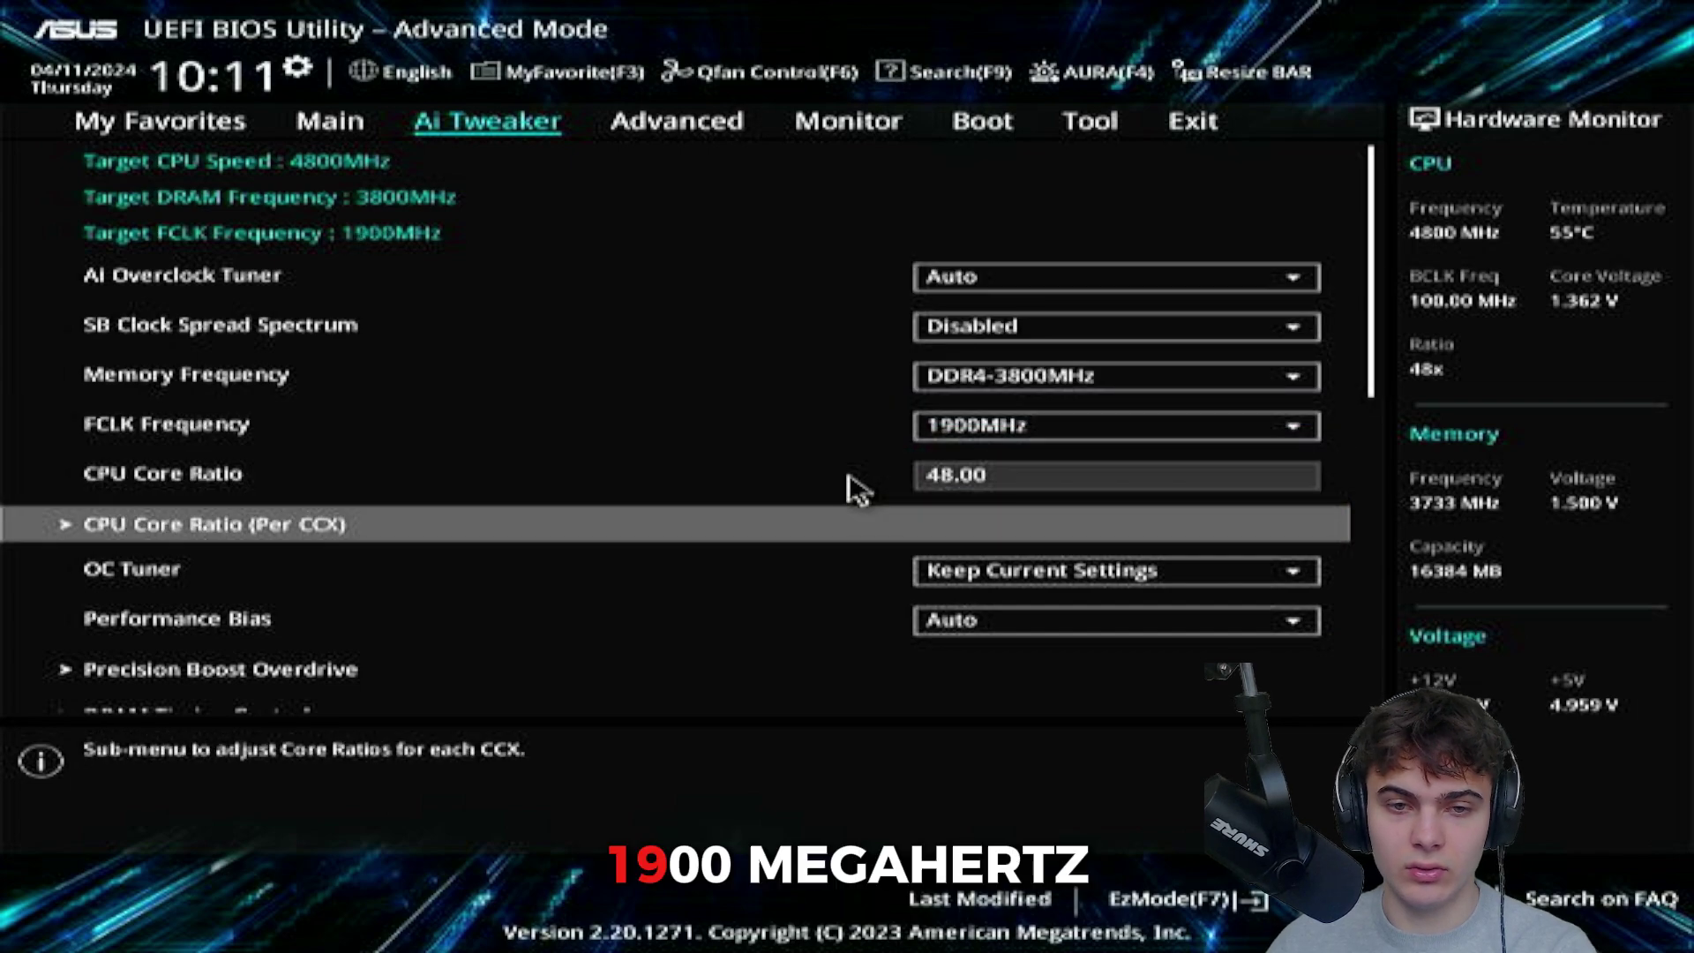
key(Down)
key(Down)
key(Down)
key(Down)
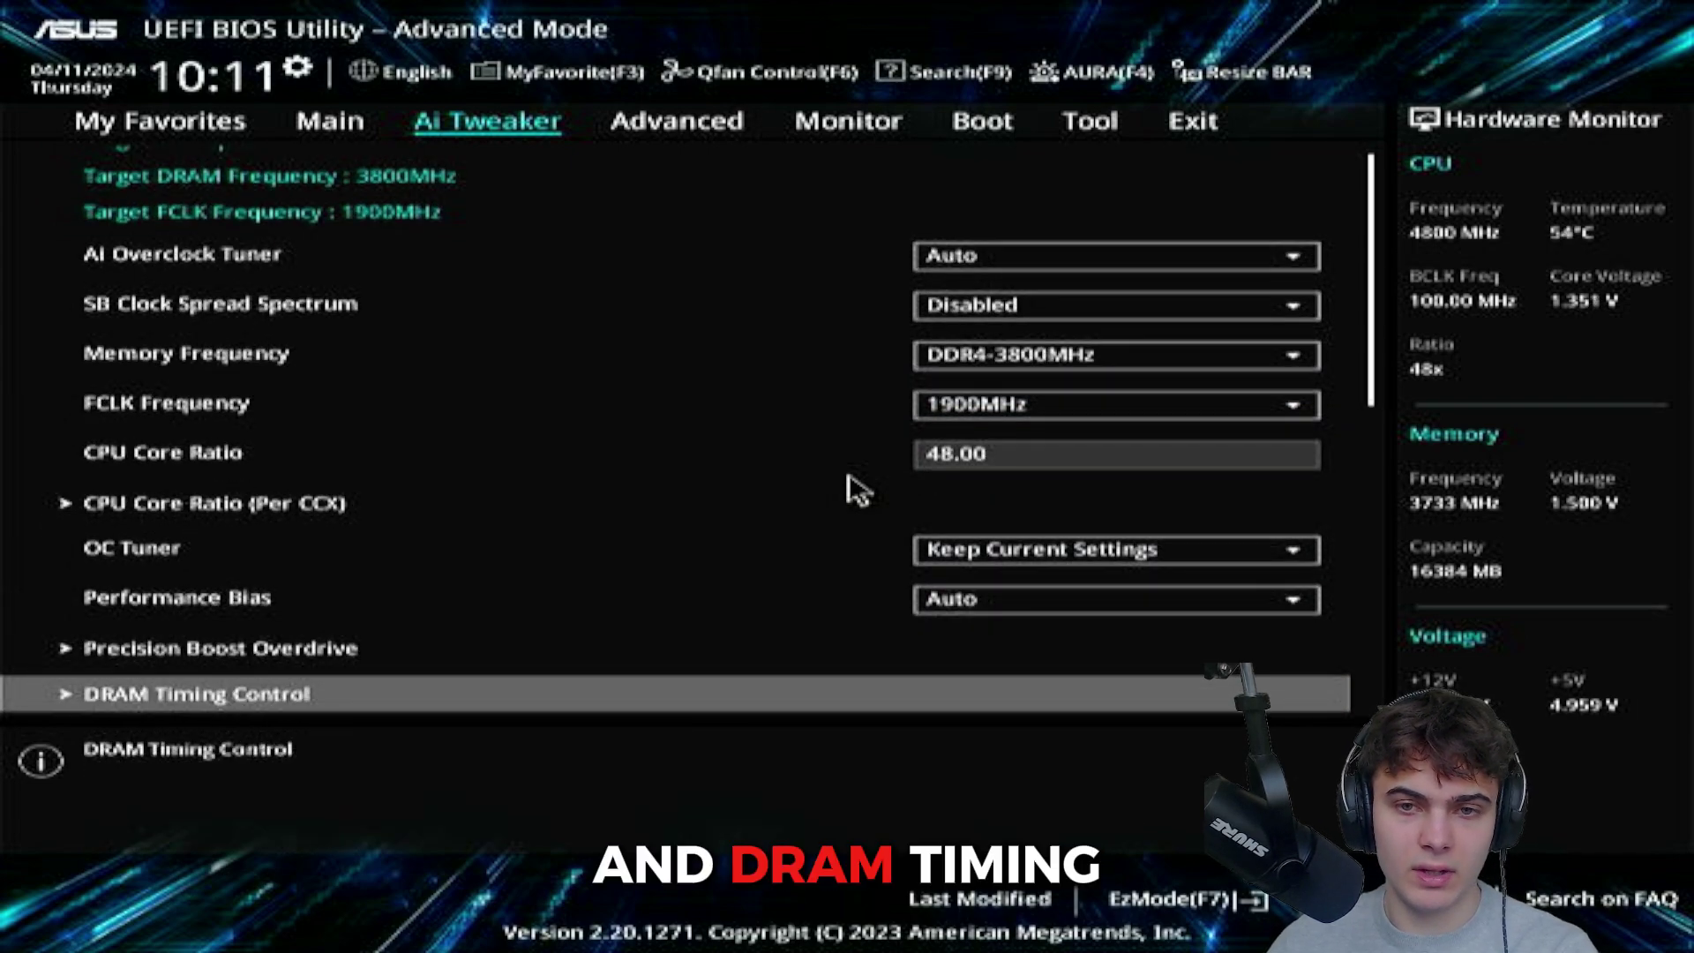
key(Return)
key(Down)
key(Down)
key(Down)
key(Down)
key(Down)
key(Down)
key(Down)
key(Down)
key(Down)
key(Down)
key(Down)
key(Down)
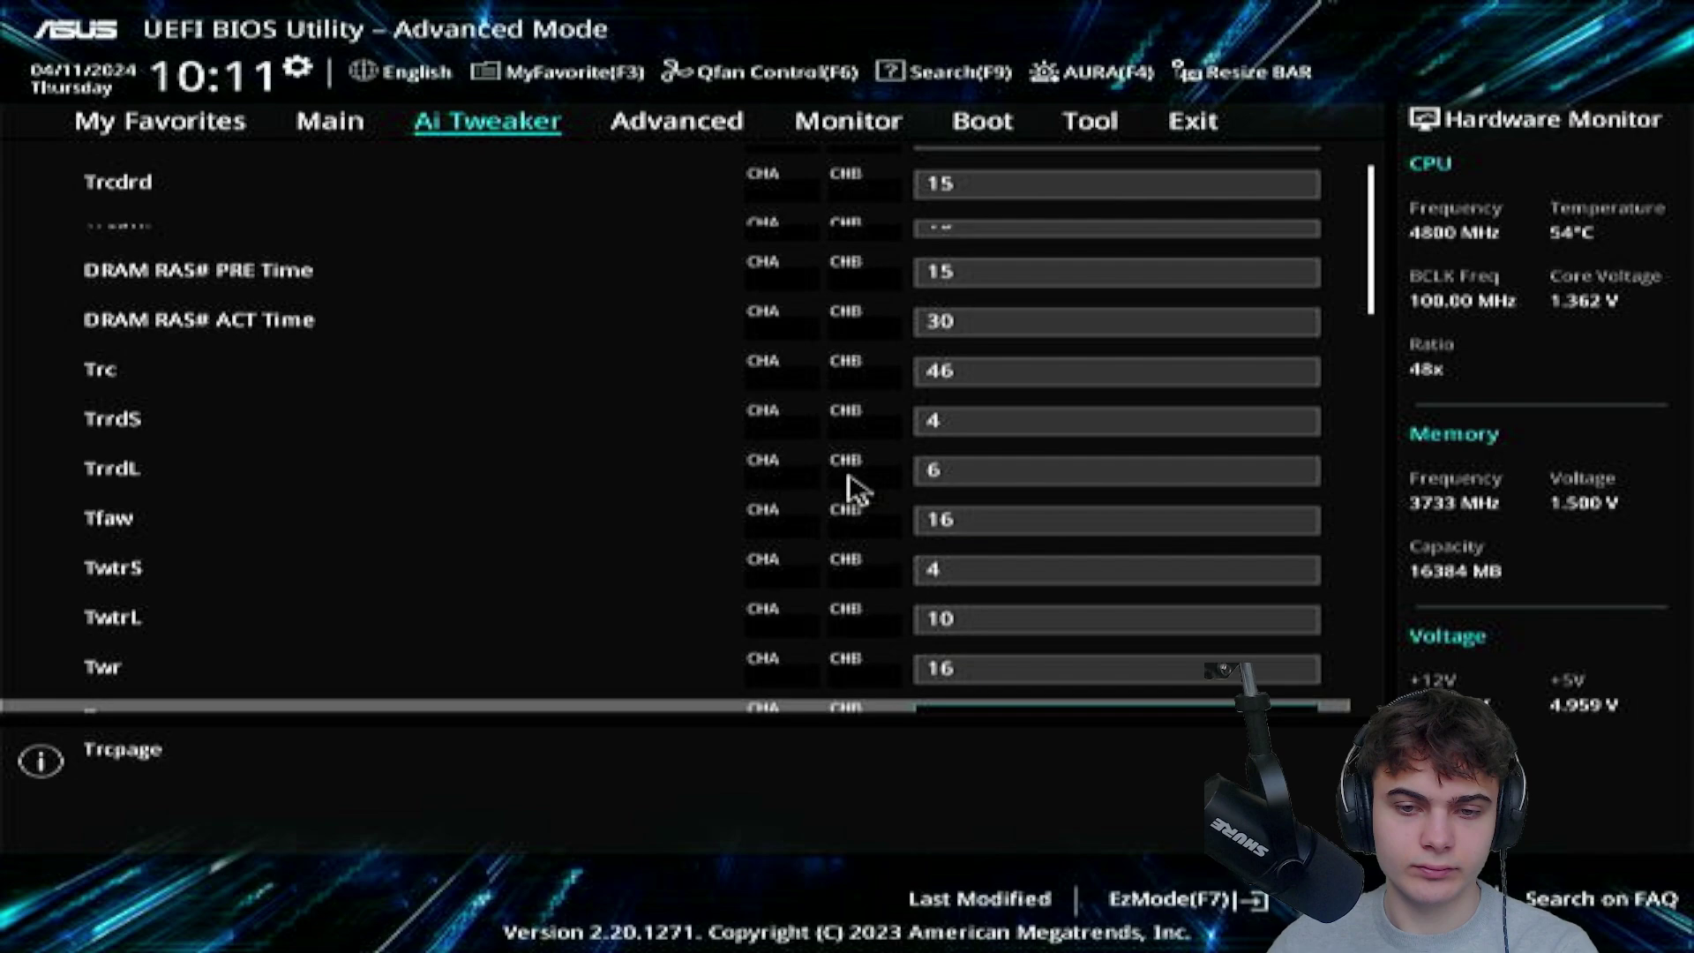
key(Down)
key(Down)
key(Down)
key(Down)
key(Down)
key(Up)
key(Up)
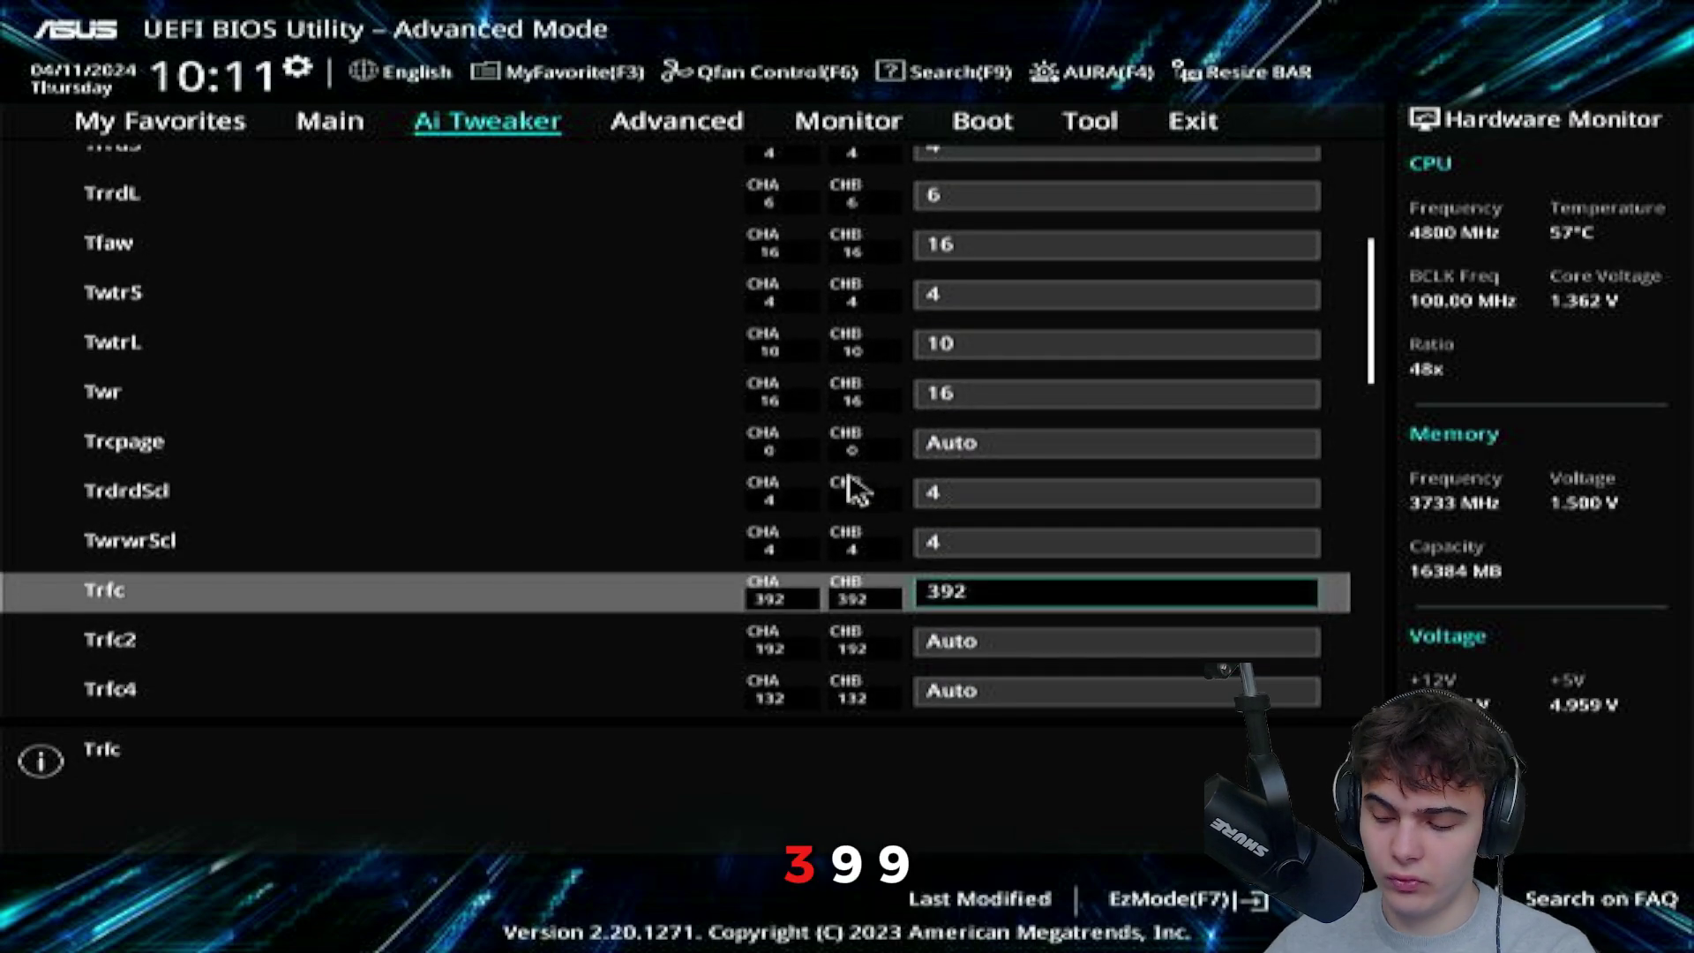
text(399)
key(Down)
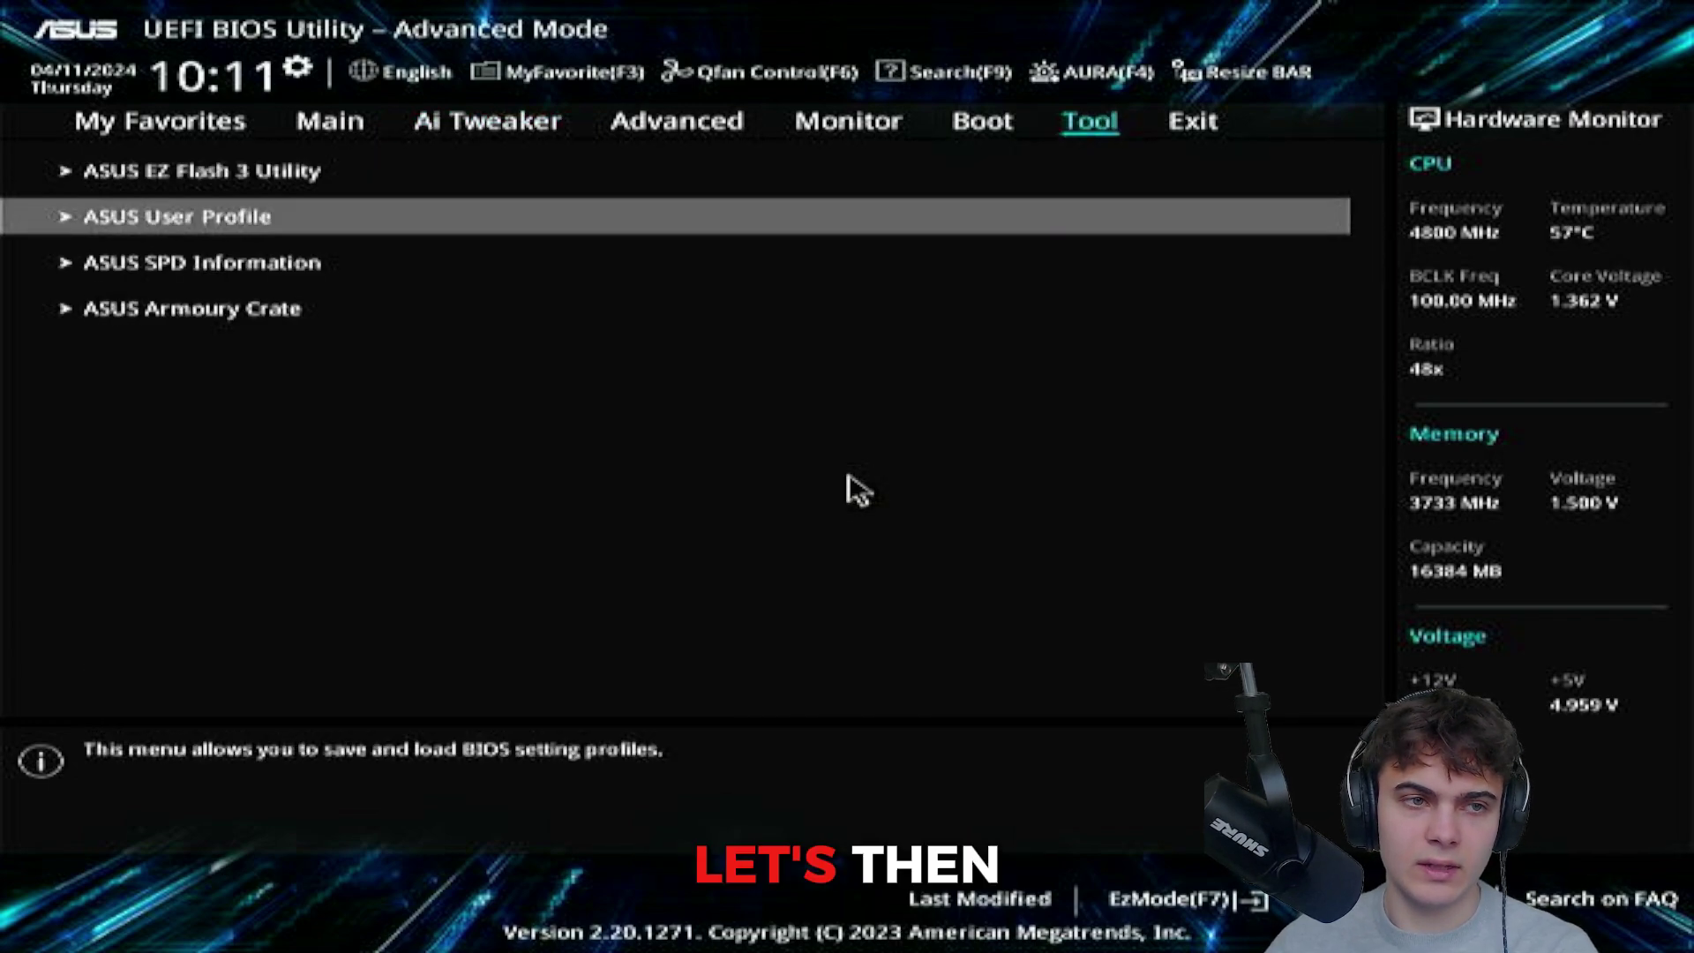
key(Return)
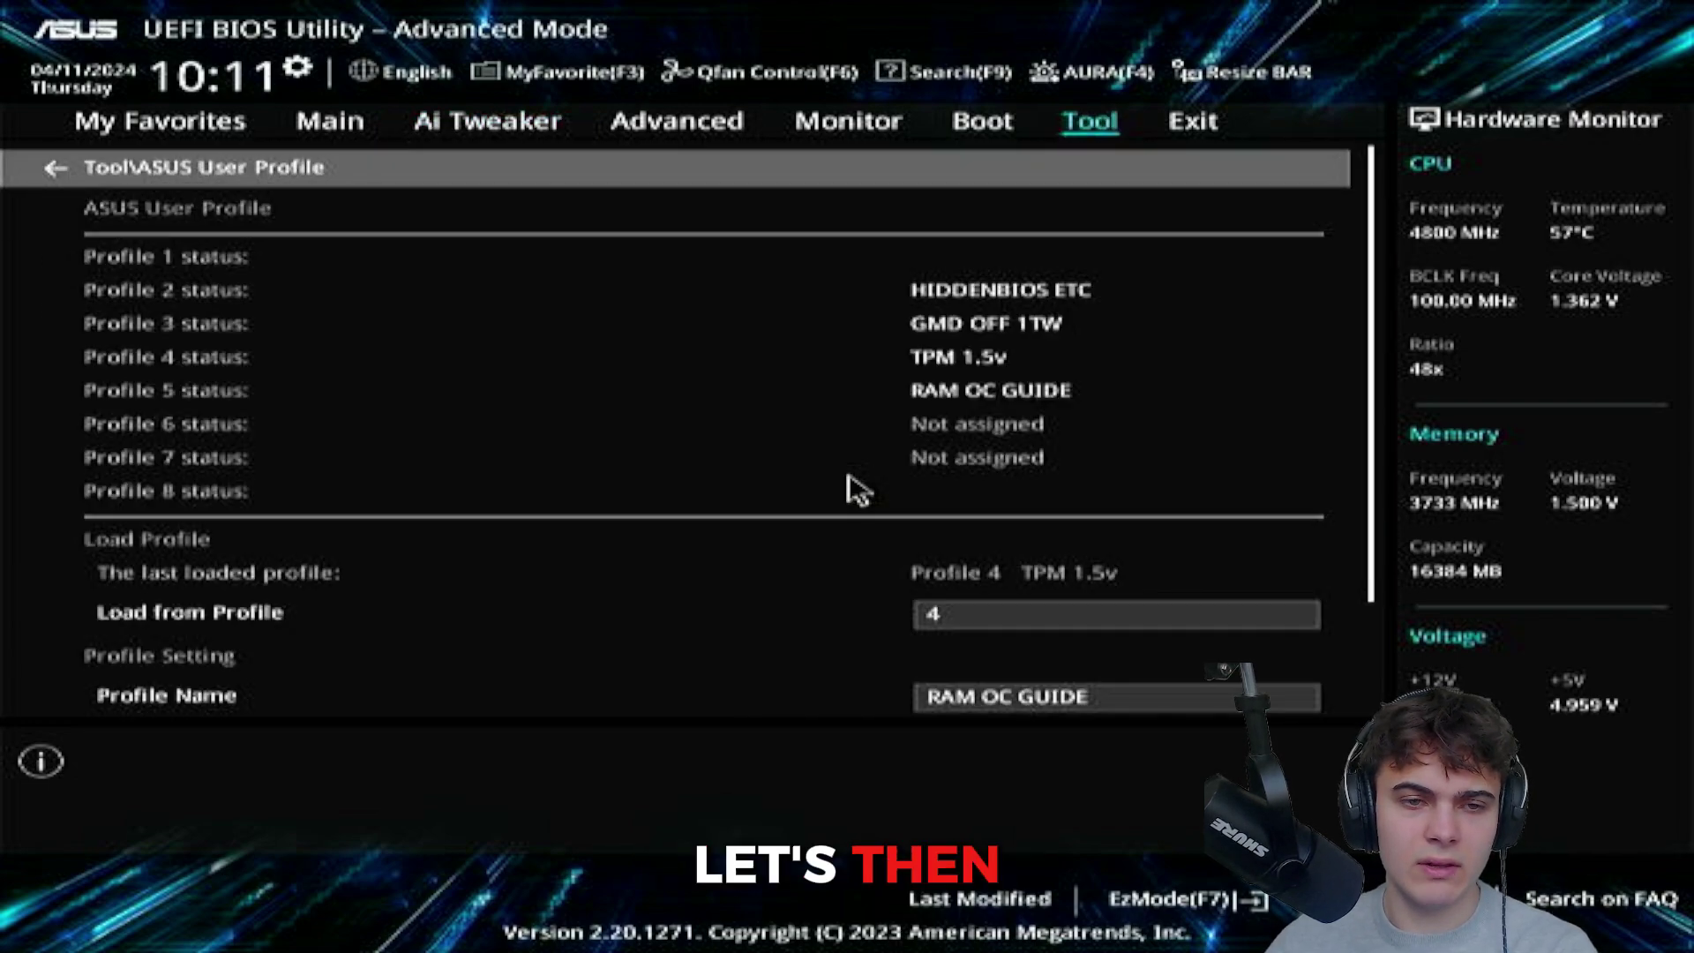
key(Down)
key(Down)
key(Down)
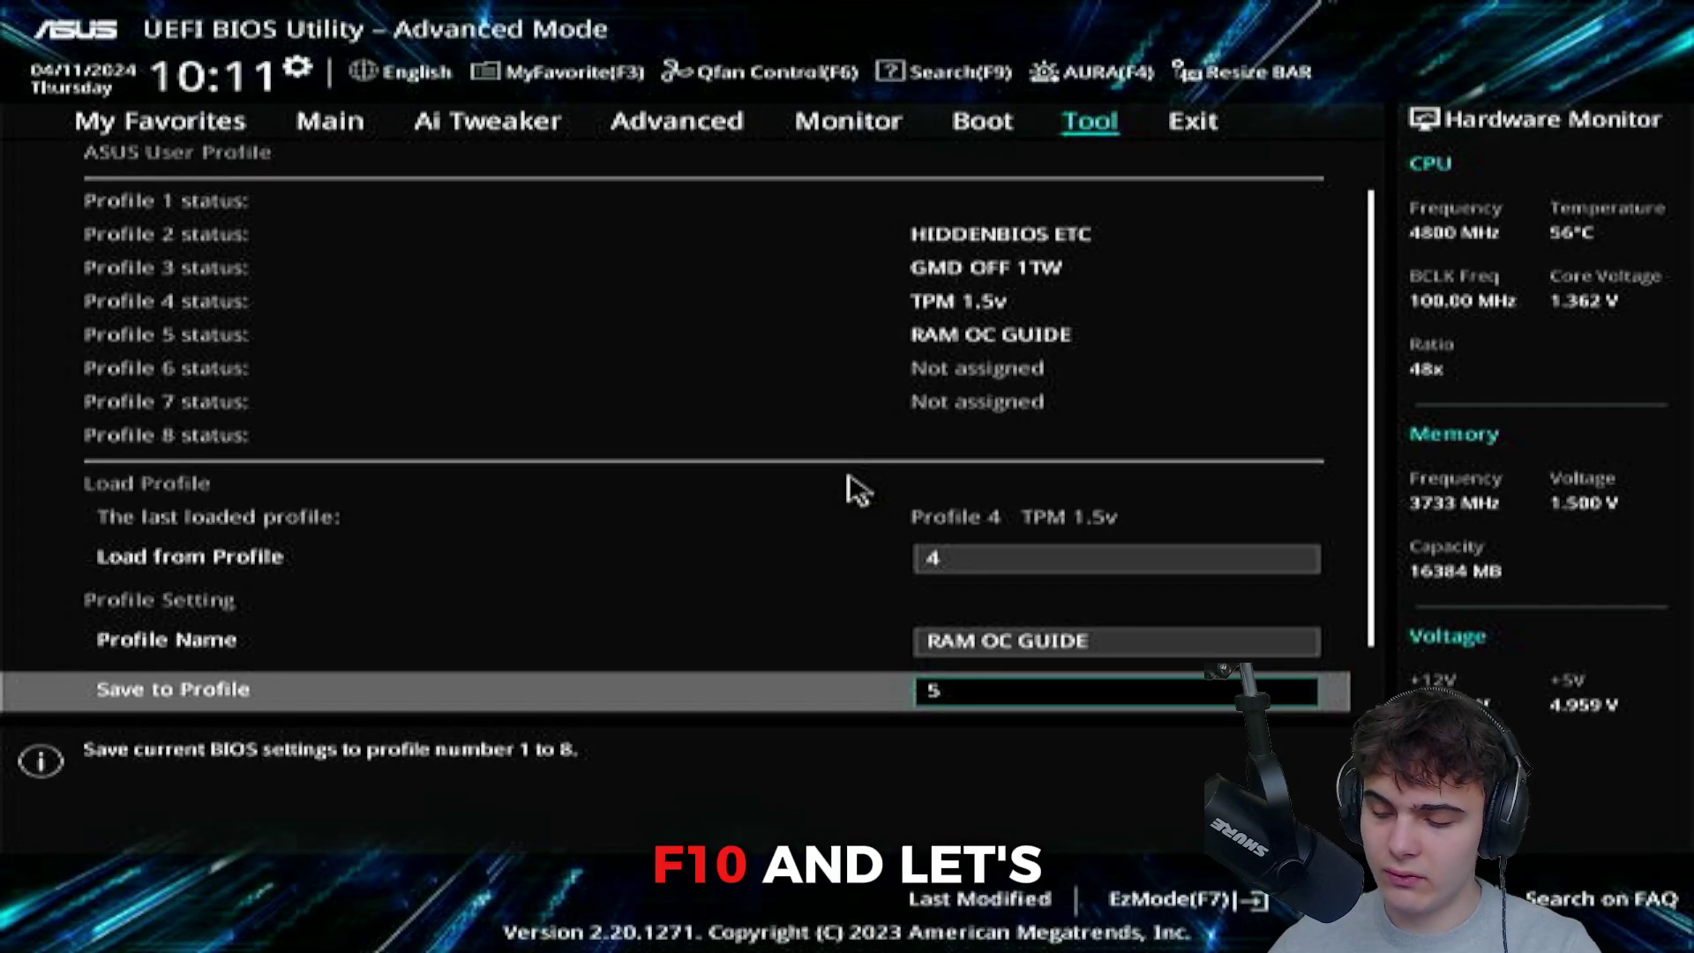
key(F10)
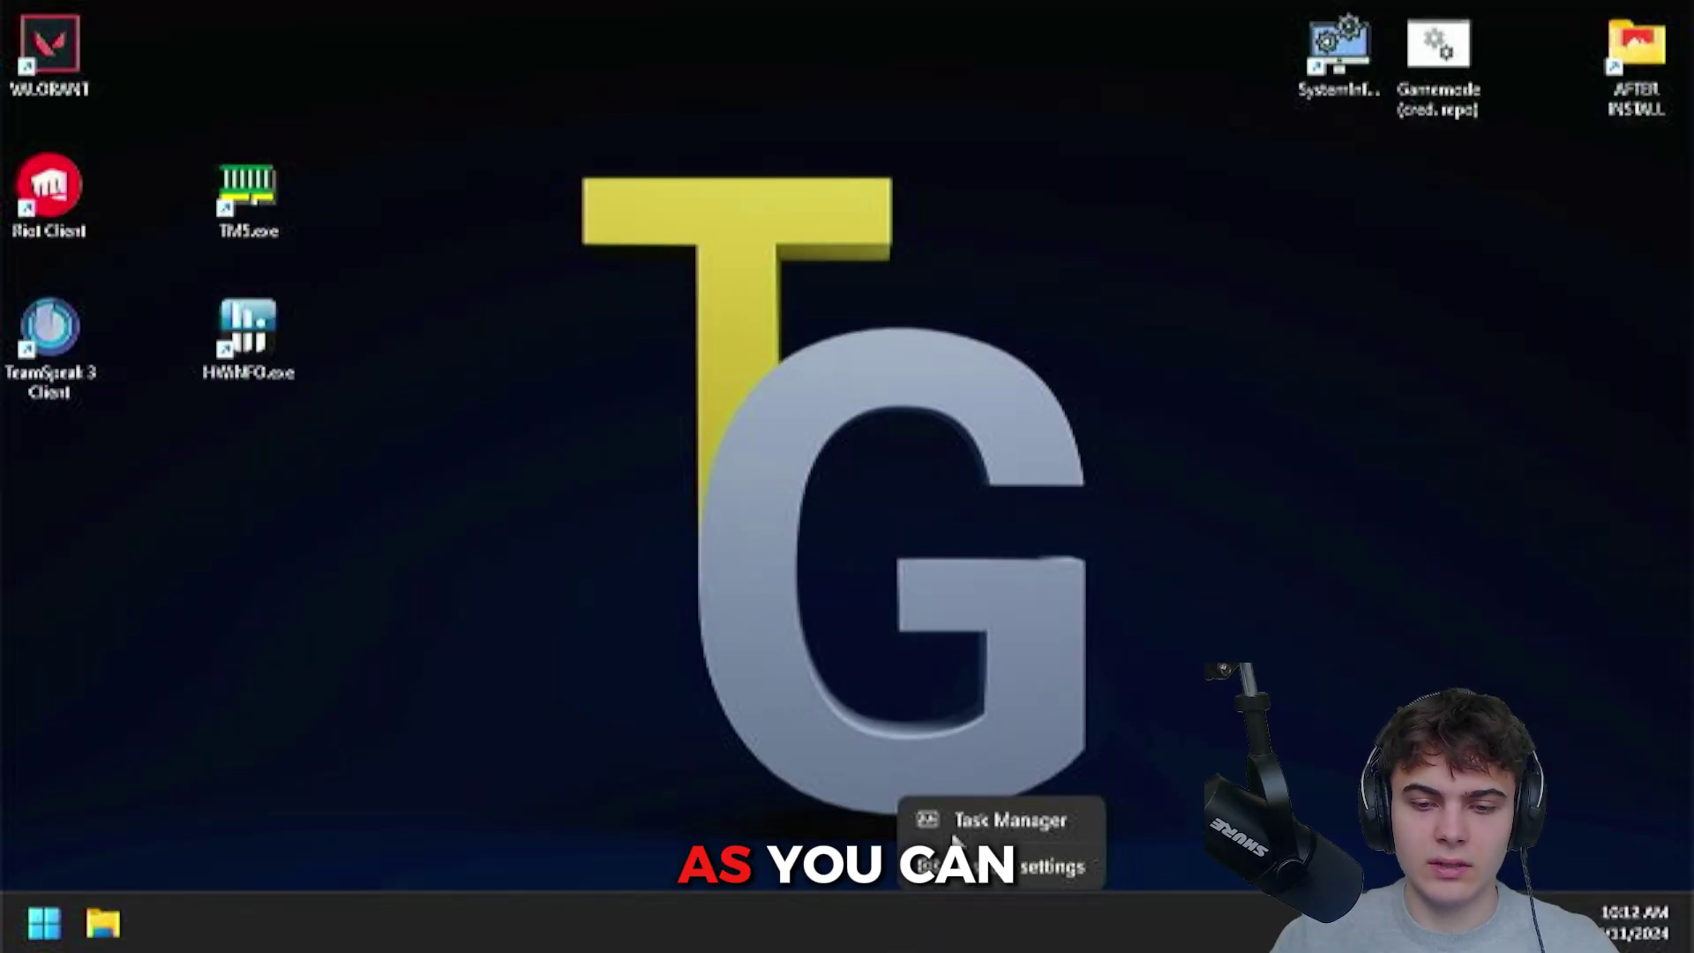
Check memory in Task Manager's Performance view, then launch TestMem5 to test 3800 MHz.
click(953, 840)
click(112, 267)
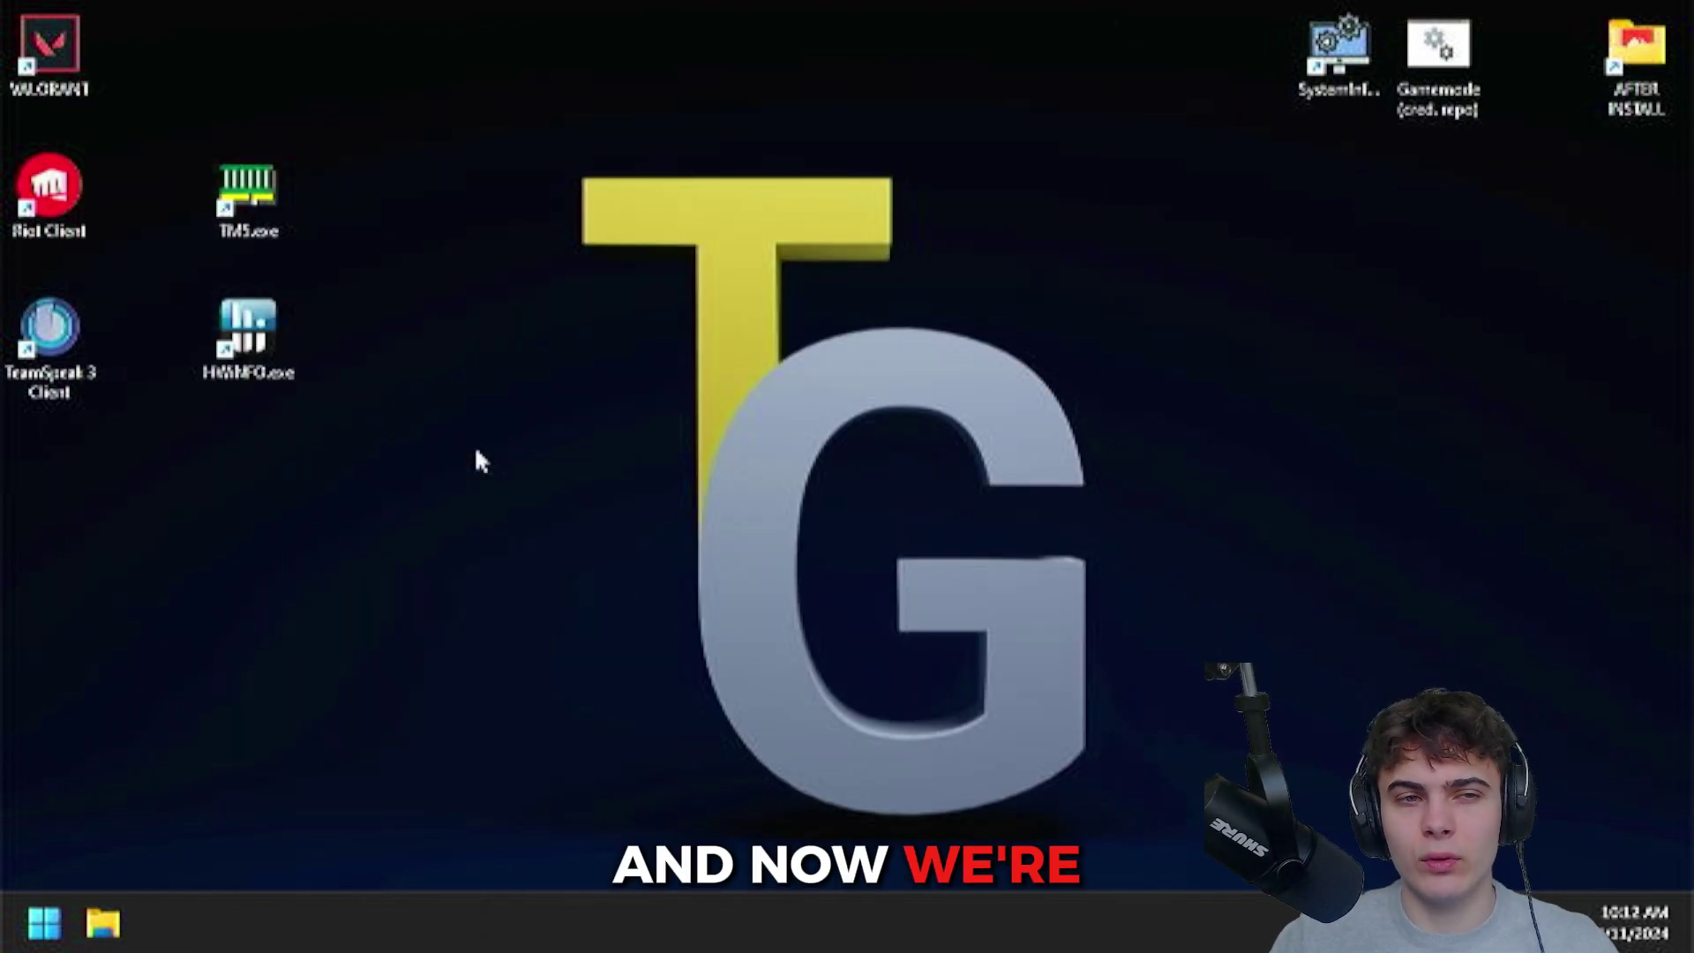
double_click(248, 198)
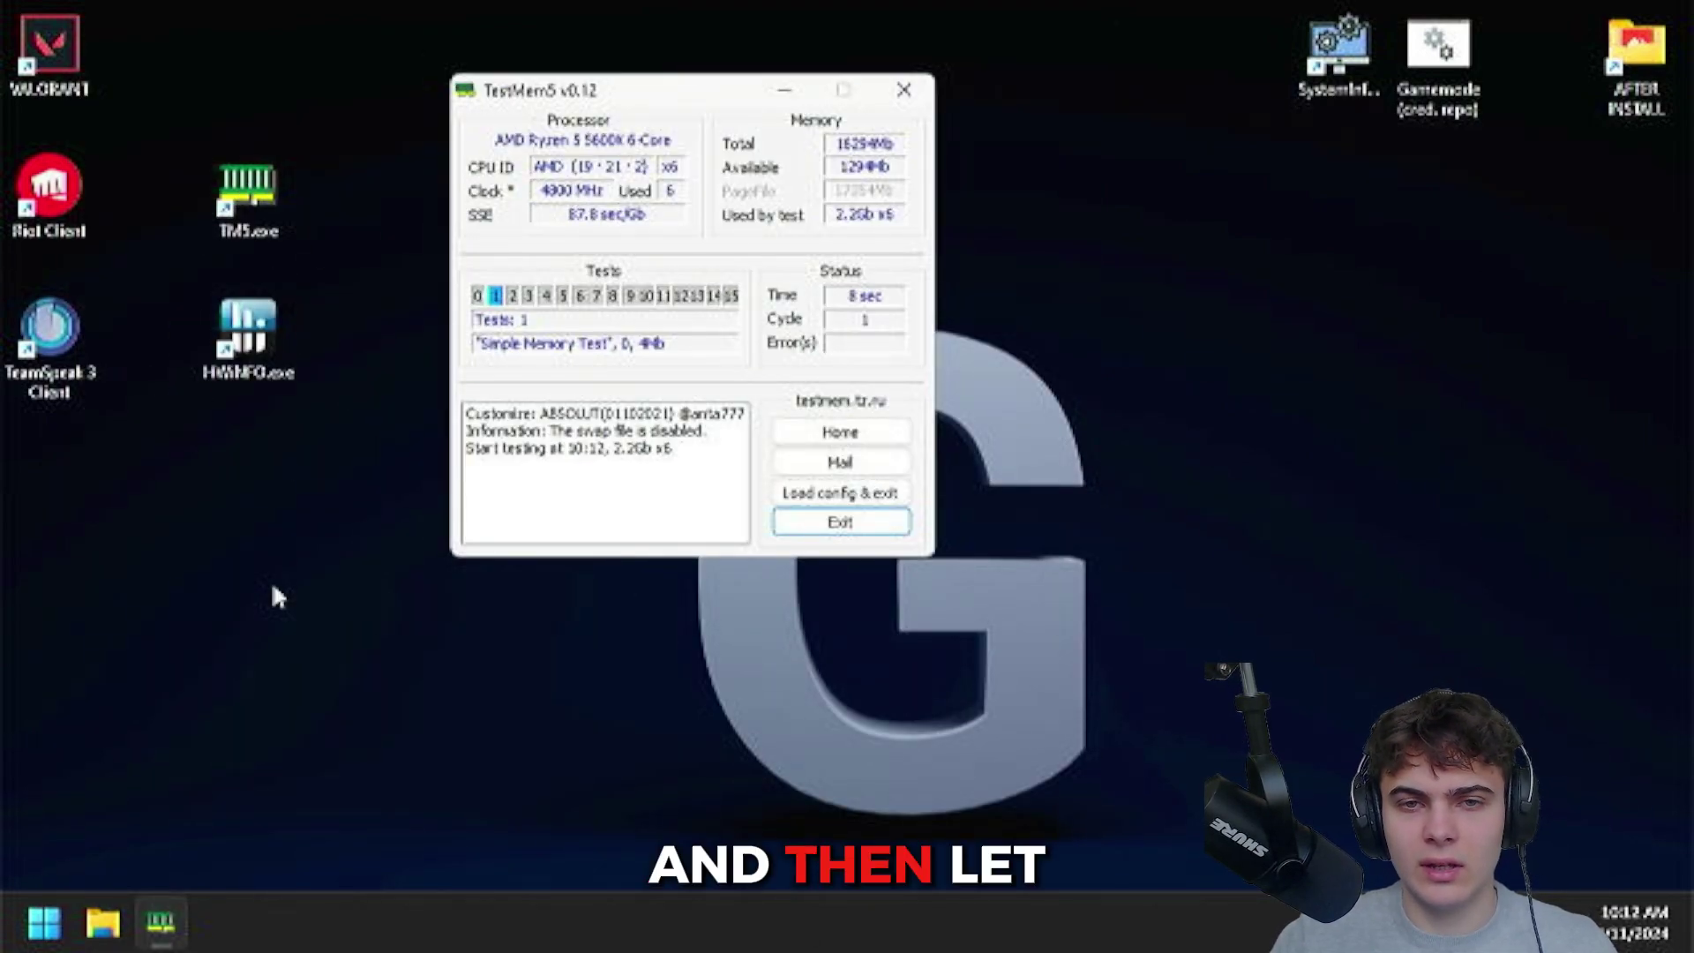